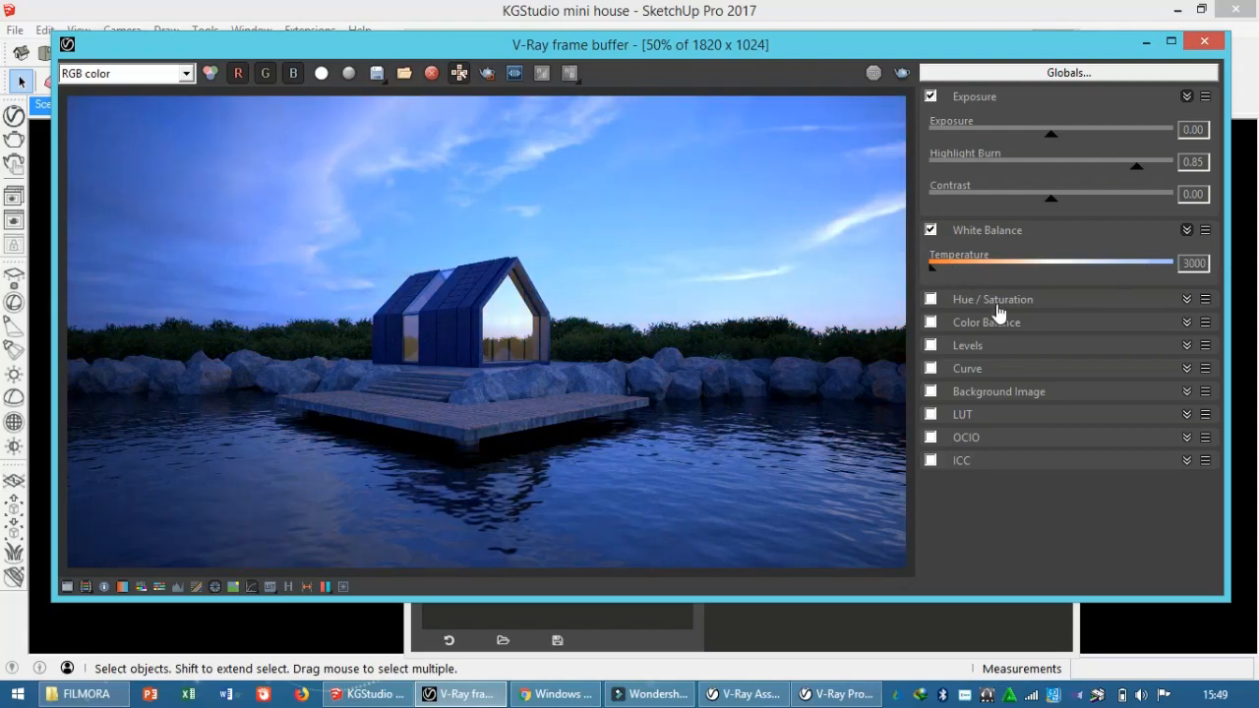
Step: Enable the bloom effect in the render's lens effects, with size 18, and adjust its weight
{"action": "left_click", "coordinate": [343, 588]}
{"action": "left_click_drag", "start_coordinate": [348, 48], "coordinate": [758, 35]}
{"action": "left_click", "coordinate": [363, 577]}
{"action": "left_click", "coordinate": [132, 89]}
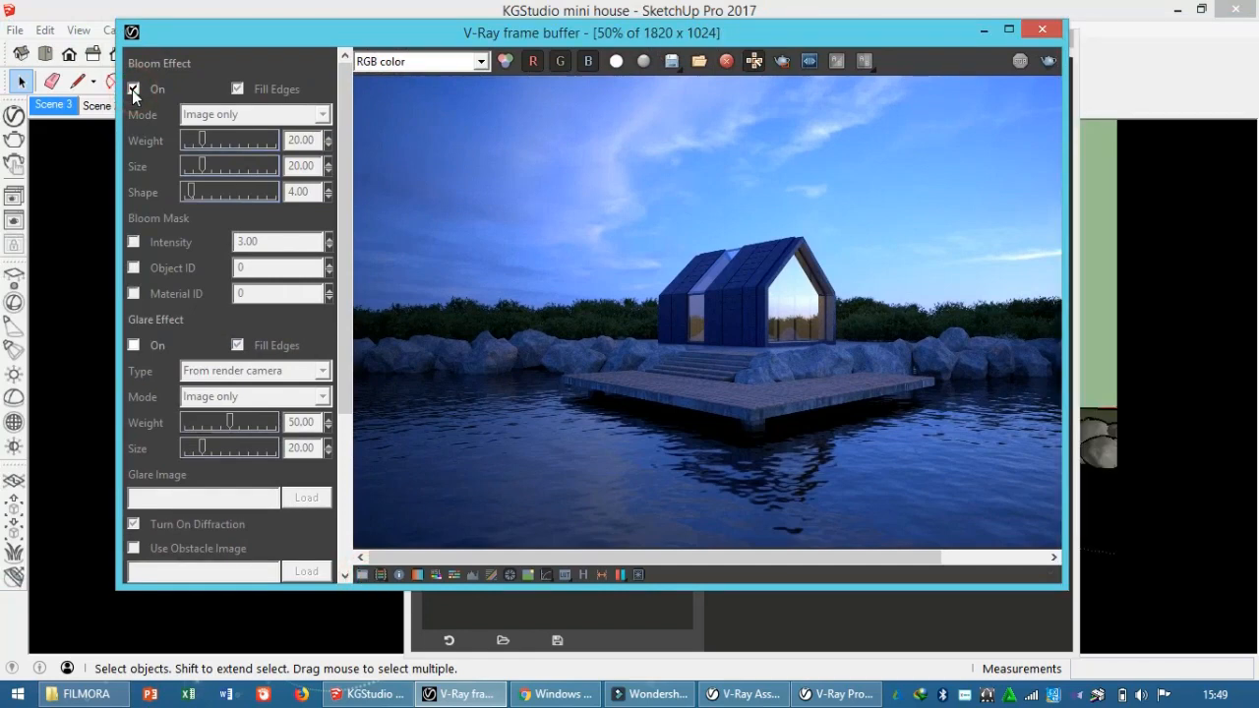
{"action": "left_click", "coordinate": [202, 166]}
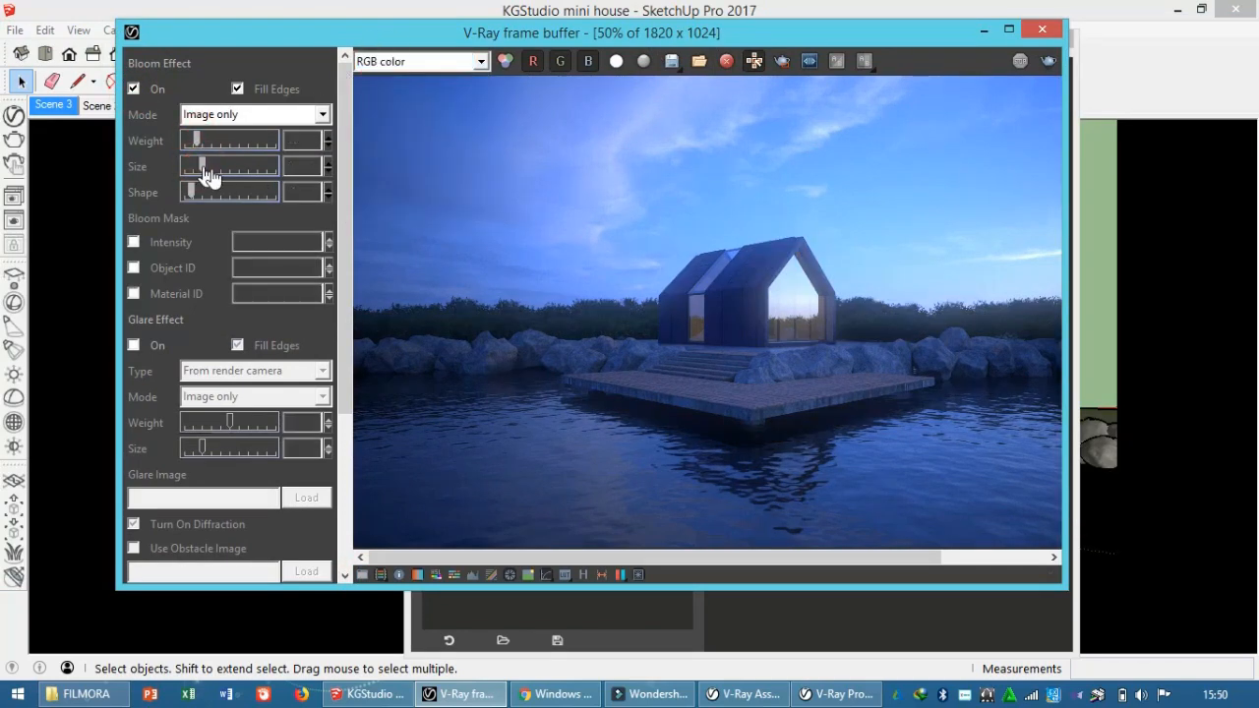
{"action": "left_click", "coordinate": [1009, 29]}
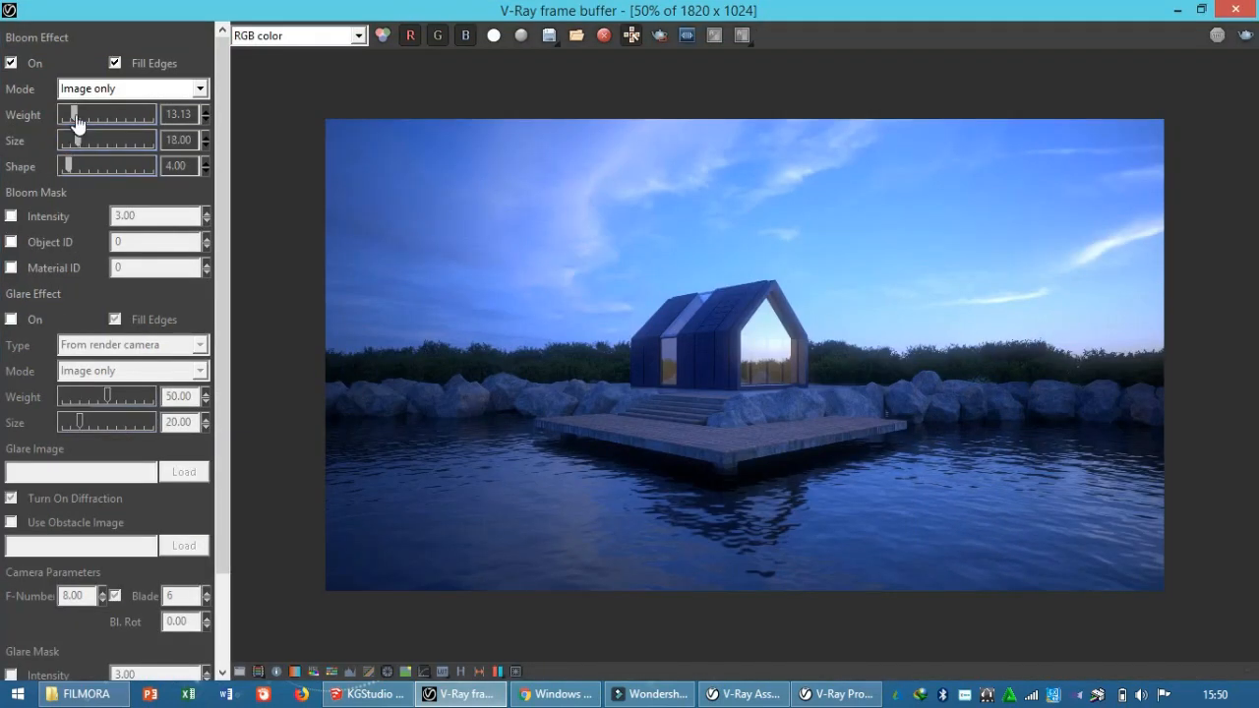
{"action": "left_click_drag", "start_coordinate": [77, 121], "coordinate": [86, 121]}
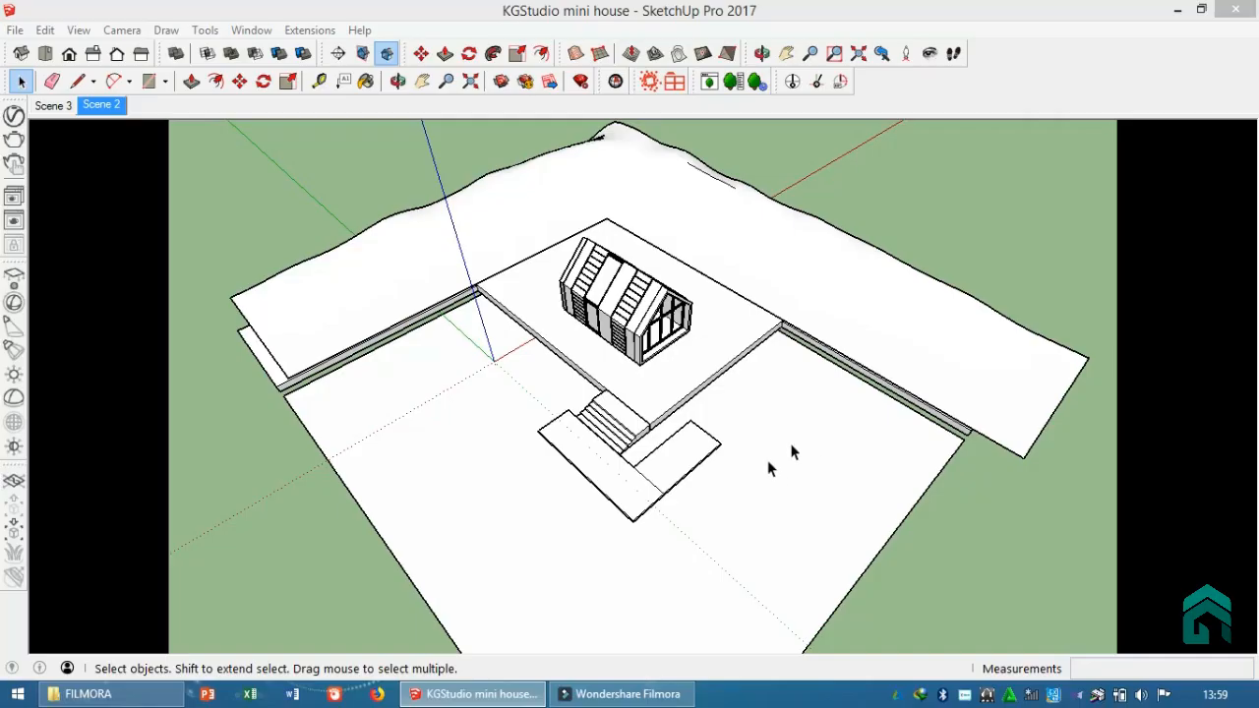
Step: Open the L-shaped deck group in SketchUp and paint both top faces with Wood Floor Light
{"action": "key", "text": "o"}
{"action": "middle_click_drag", "start_coordinate": [665, 459], "coordinate": [666, 468]}
{"action": "scroll", "coordinate": [666, 459], "scroll_direction": "up", "scroll_amount": 5}
{"action": "double_click", "coordinate": [668, 443]}
{"action": "left_click", "coordinate": [671, 460]}
{"action": "key", "text": "b"}
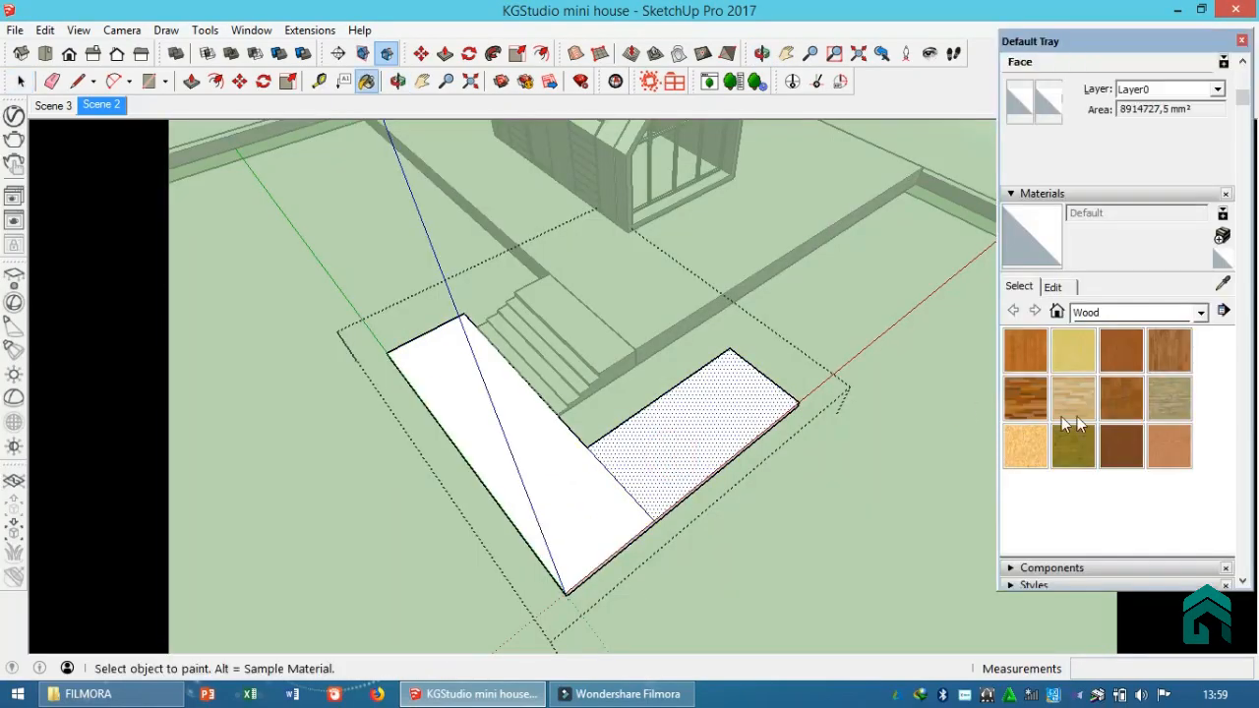
{"action": "left_click", "coordinate": [1076, 396]}
{"action": "left_click", "coordinate": [690, 417]}
{"action": "left_click", "coordinate": [588, 500]}
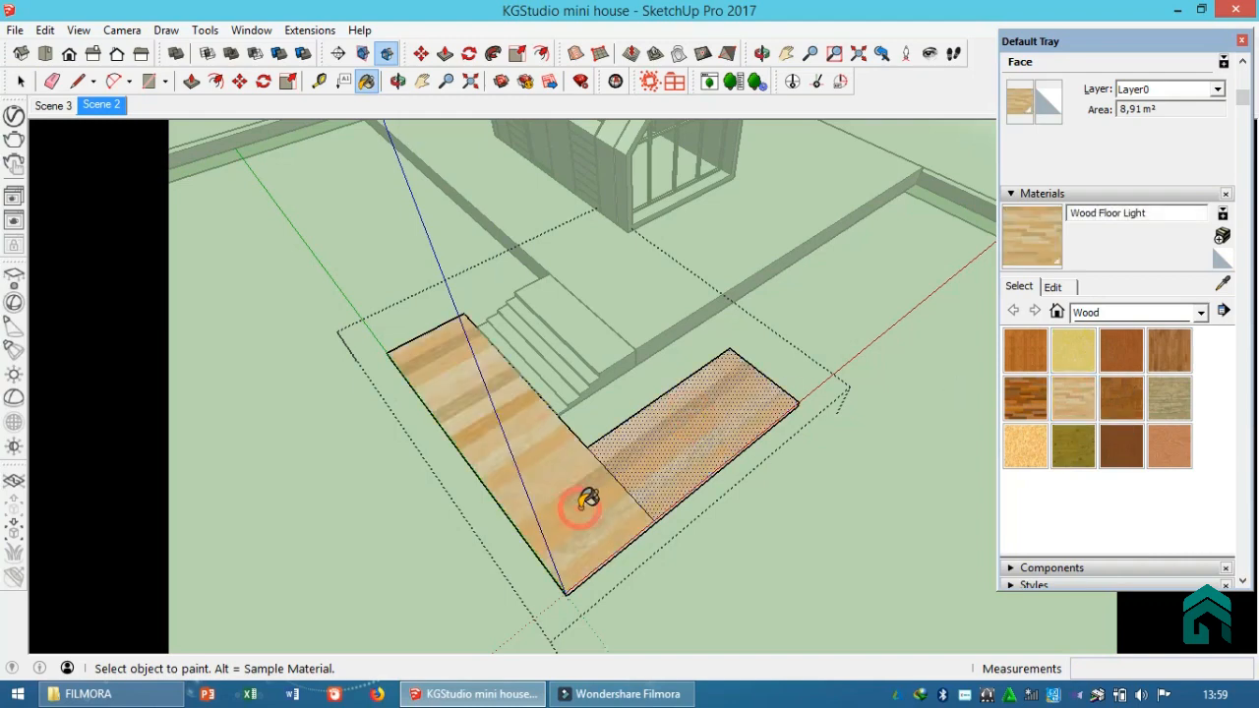
{"action": "right_click", "coordinate": [693, 445]}
{"action": "mouse_move", "coordinate": [725, 250]}
{"action": "left_click", "coordinate": [948, 250]}
{"action": "right_click", "coordinate": [702, 438]}
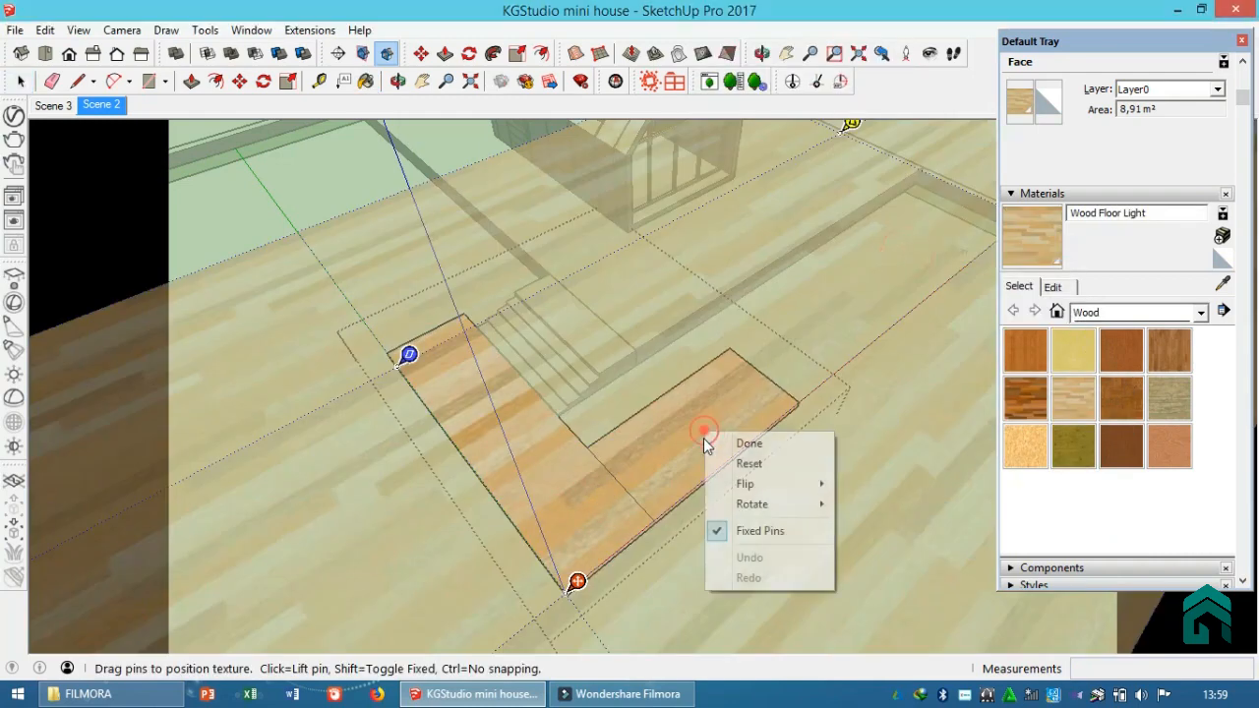
{"action": "right_click", "coordinate": [515, 519]}
{"action": "left_click", "coordinate": [554, 529]}
Step: Rotate the wood texture on the long deck face so its planks run lengthwise
{"action": "right_click", "coordinate": [550, 482]}
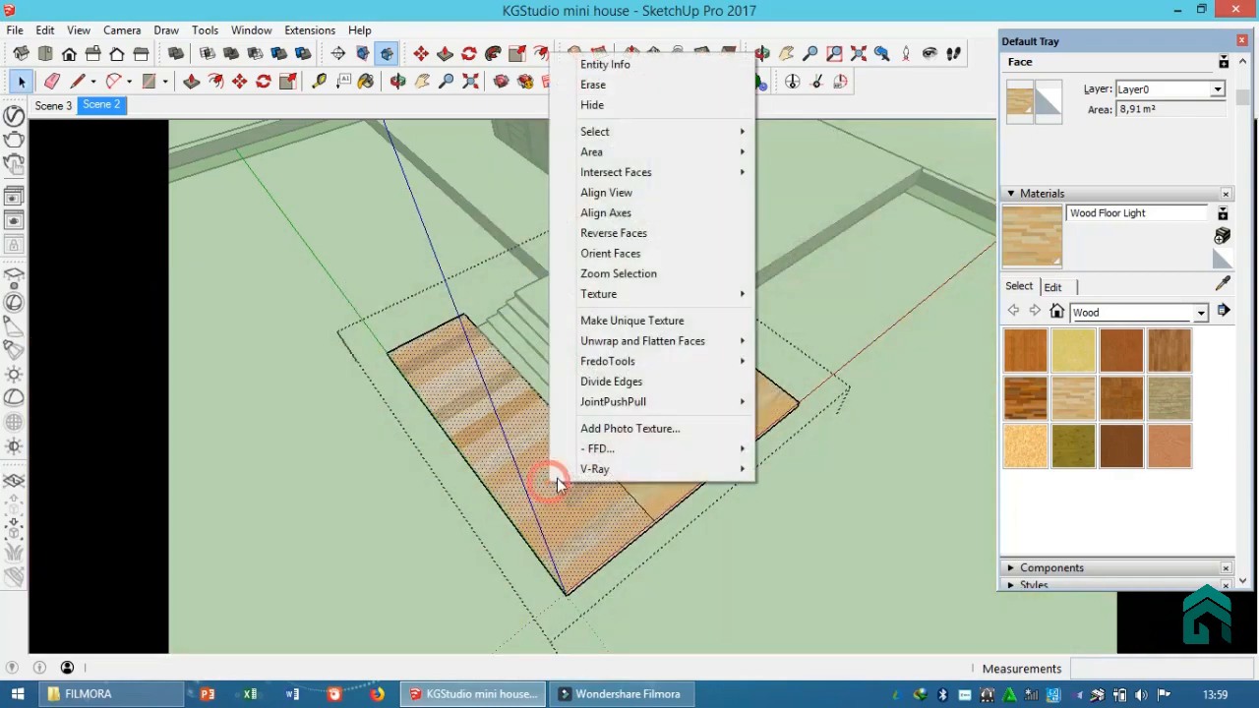
{"action": "mouse_move", "coordinate": [649, 294]}
{"action": "left_click", "coordinate": [824, 293]}
{"action": "right_click", "coordinate": [545, 480]}
{"action": "mouse_move", "coordinate": [602, 554]}
{"action": "left_click", "coordinate": [723, 557]}
{"action": "key", "text": "Return"}
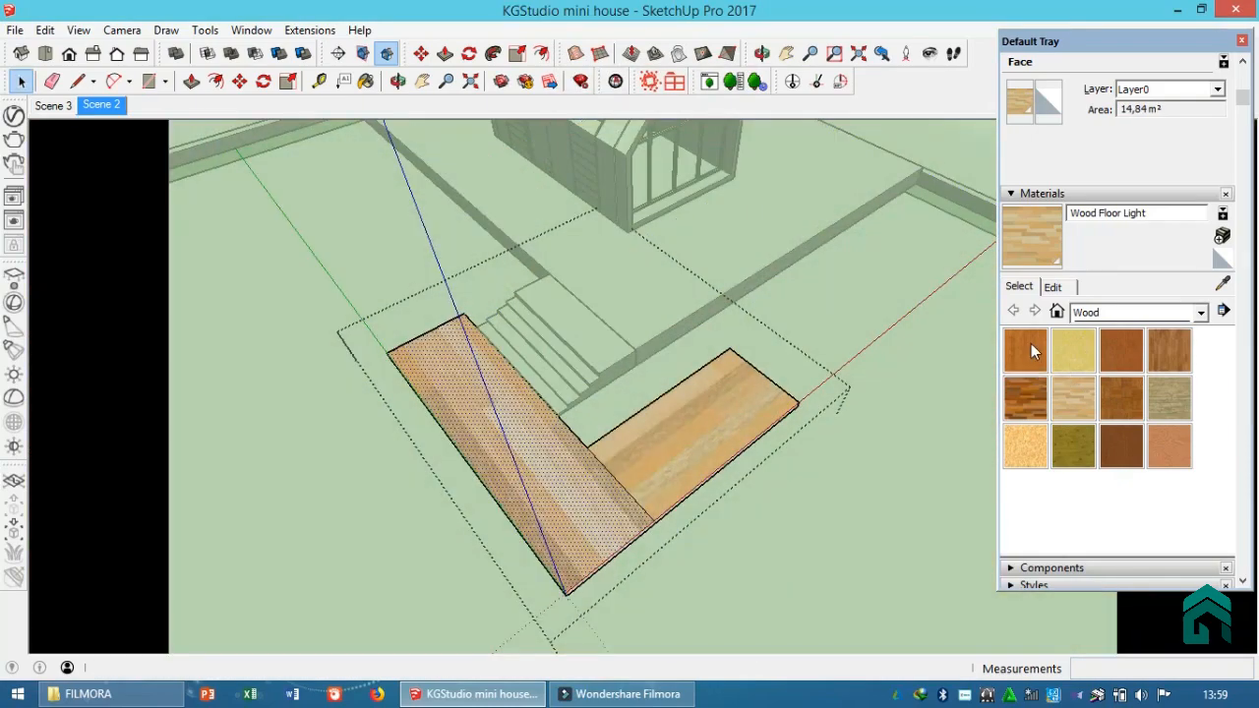
Step: Set the Wood Floor Light texture width to 1 m, keeping its proportions
{"action": "left_click", "coordinate": [1054, 288]}
{"action": "type", "text": "1"}
{"action": "key", "text": "Return"}
{"action": "left_click", "coordinate": [742, 428]}
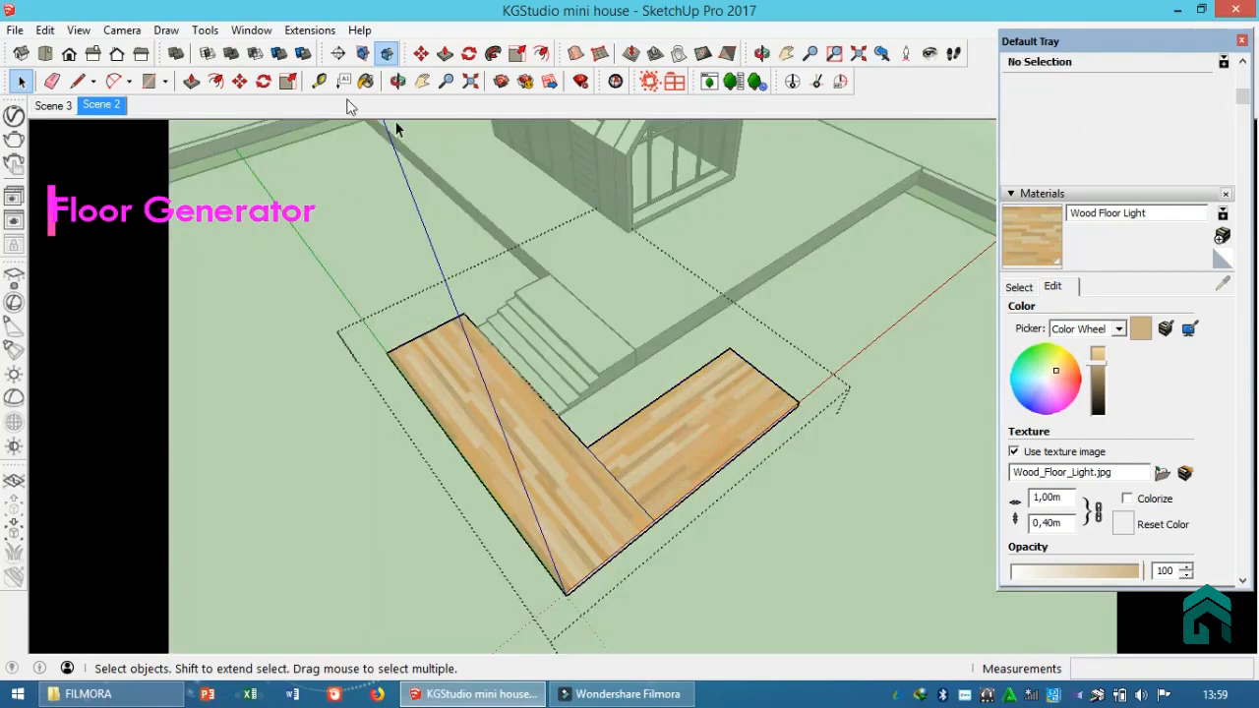
Step: Start FloorGenerator with random textures taken from the model and pick Wood Floor Light as the material
{"action": "left_click", "coordinate": [310, 29]}
{"action": "mouse_move", "coordinate": [413, 260]}
{"action": "mouse_move", "coordinate": [516, 282]}
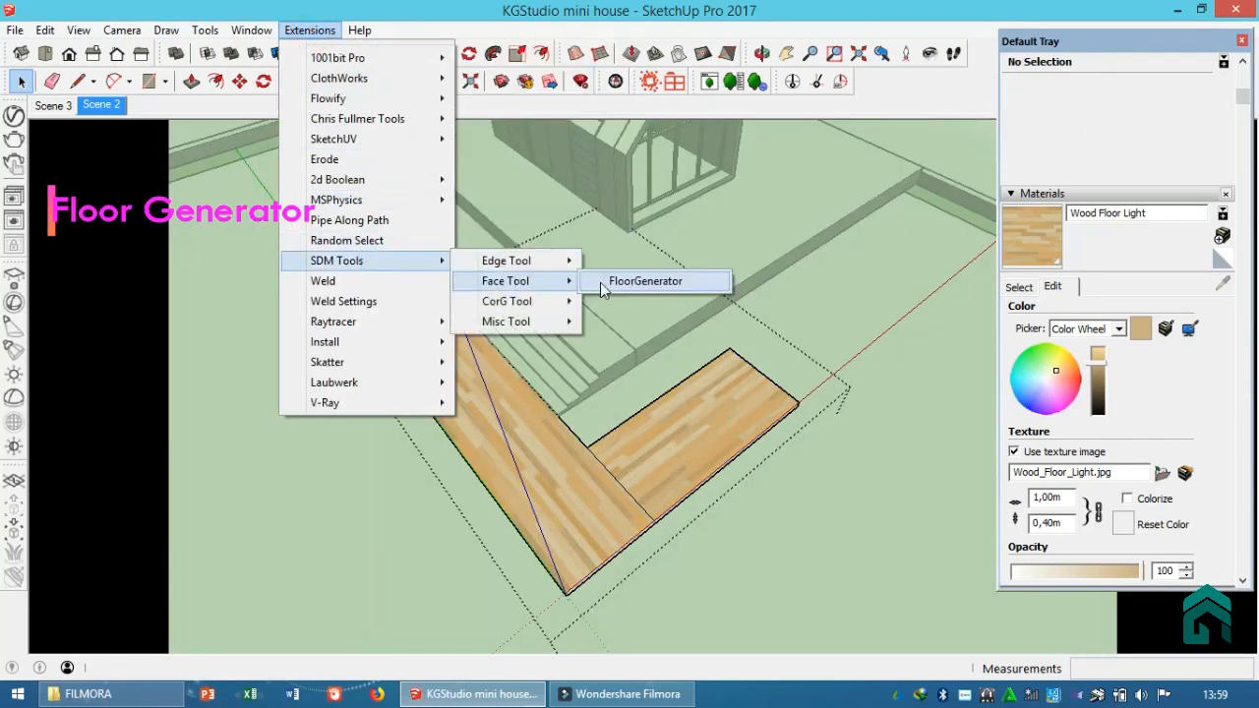
{"action": "left_click", "coordinate": [640, 282]}
{"action": "left_click", "coordinate": [242, 310]}
{"action": "left_click", "coordinate": [241, 337]}
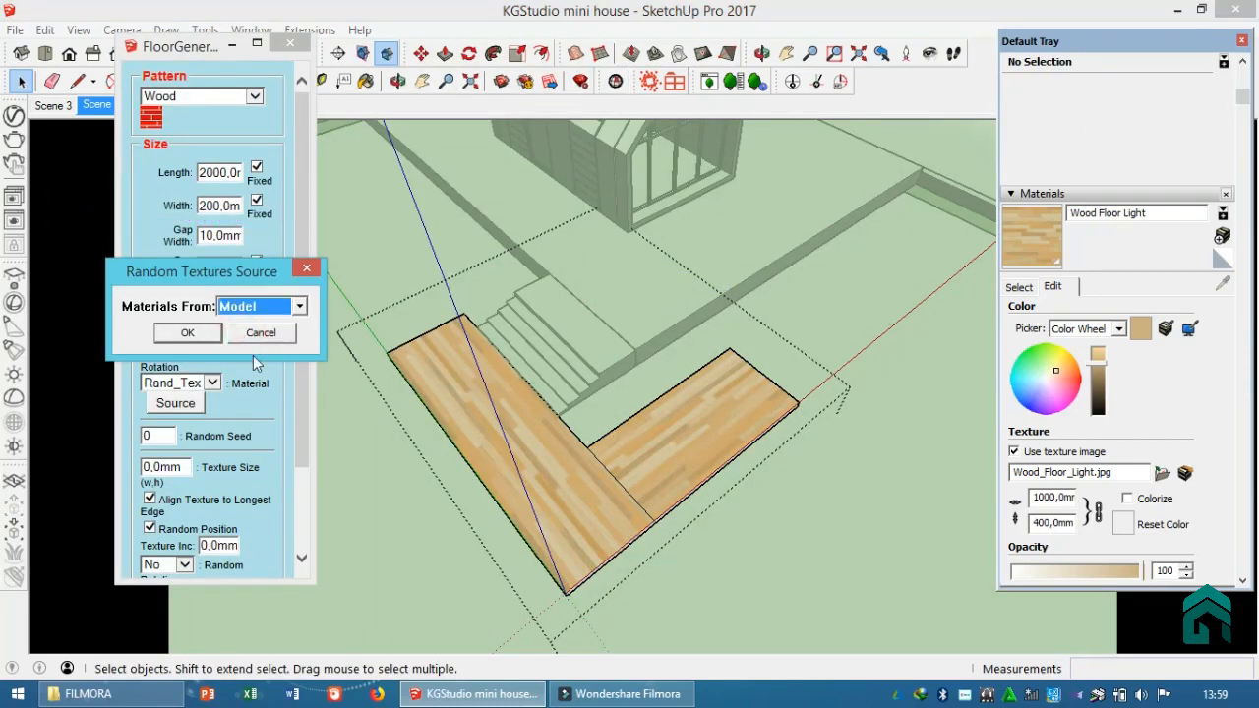
{"action": "left_click", "coordinate": [186, 333]}
{"action": "left_click", "coordinate": [111, 289]}
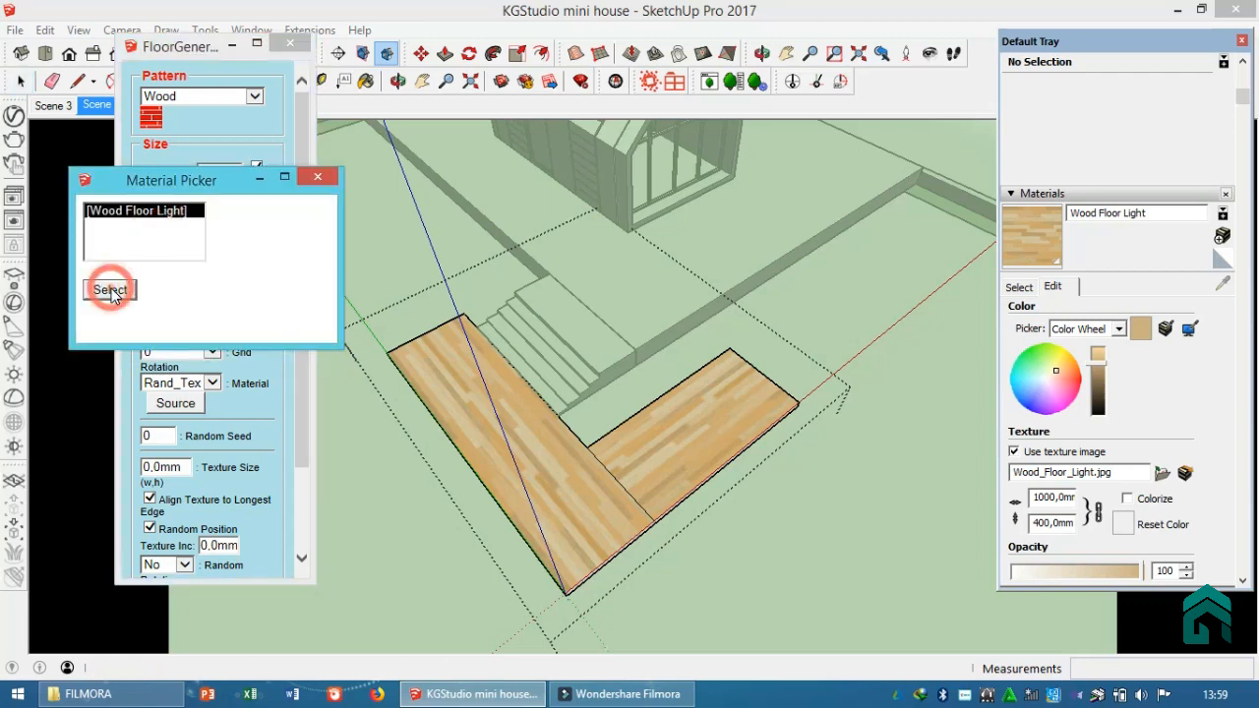
Step: Generate the wood plank pattern on both deck faces and close FloorGenerator
{"action": "left_click", "coordinate": [489, 407]}
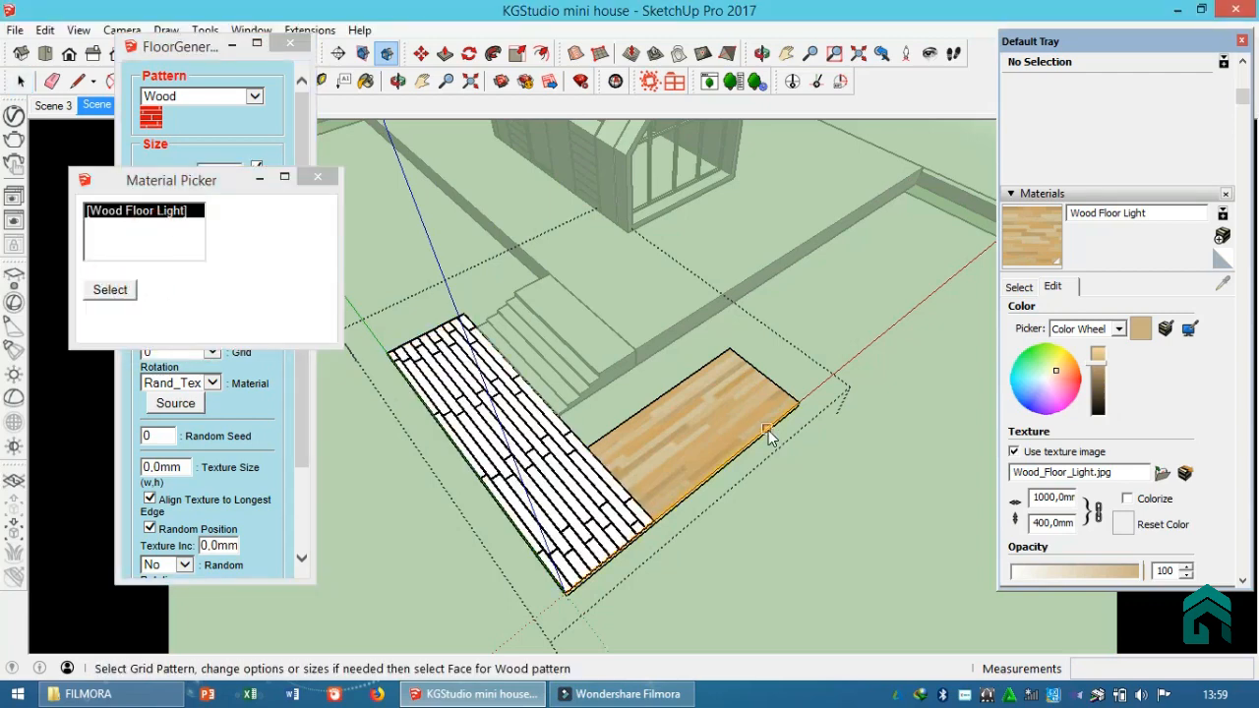
{"action": "left_click", "coordinate": [692, 431]}
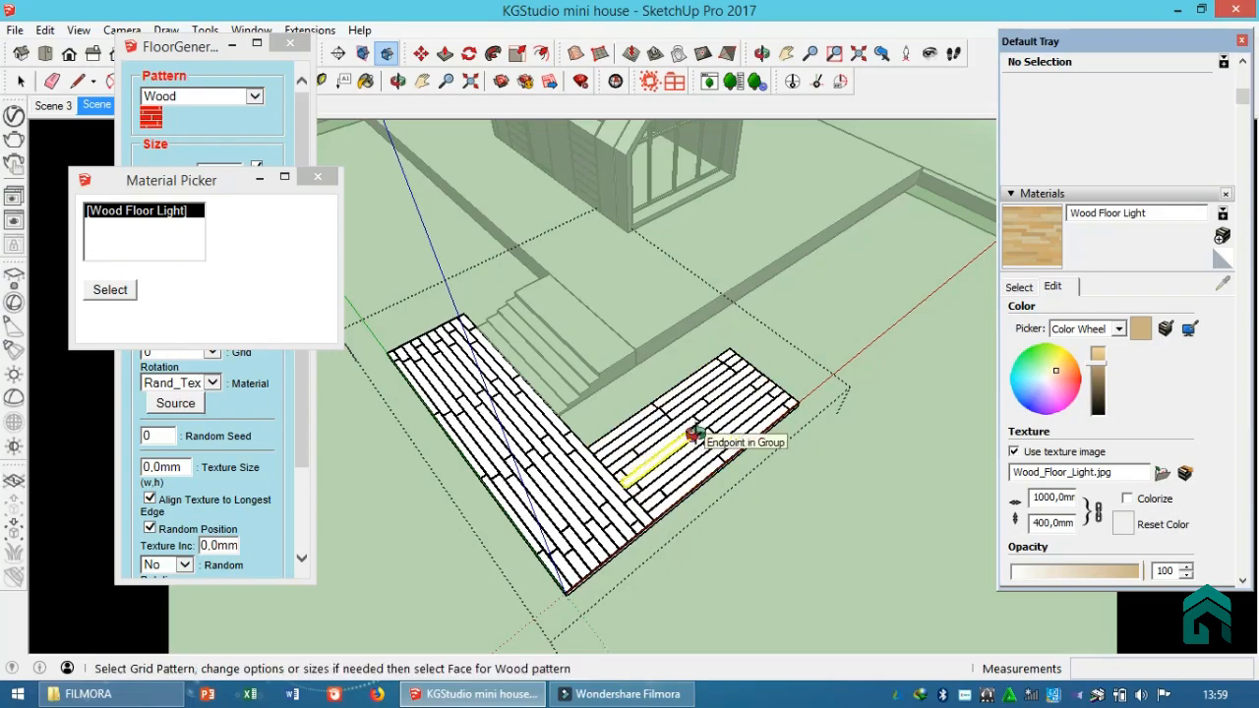
{"action": "middle_click_drag", "start_coordinate": [647, 436], "coordinate": [580, 435]}
{"action": "scroll", "coordinate": [575, 434], "scroll_direction": "up", "scroll_amount": 3}
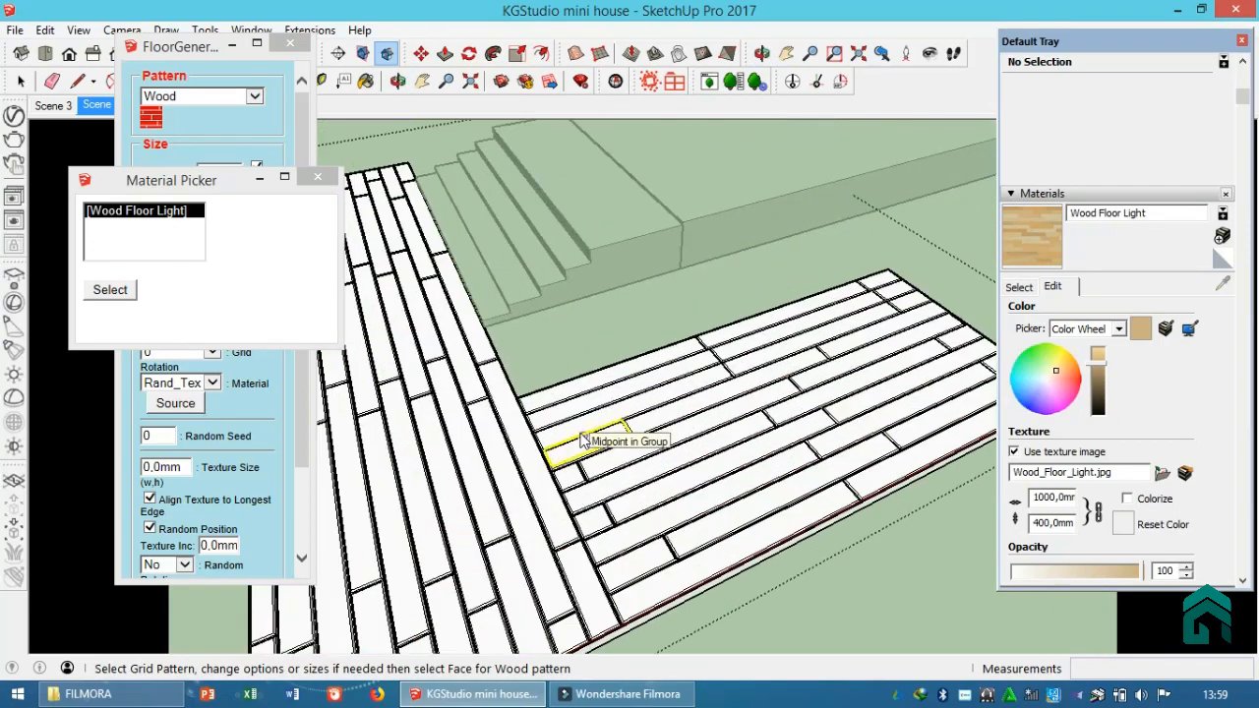
{"action": "left_click", "coordinate": [318, 178]}
{"action": "left_click", "coordinate": [290, 43]}
{"action": "middle_click_drag", "start_coordinate": [463, 259], "coordinate": [502, 310]}
{"action": "key", "text": "space"}
{"action": "scroll", "coordinate": [567, 239], "scroll_direction": "down", "scroll_amount": 5}
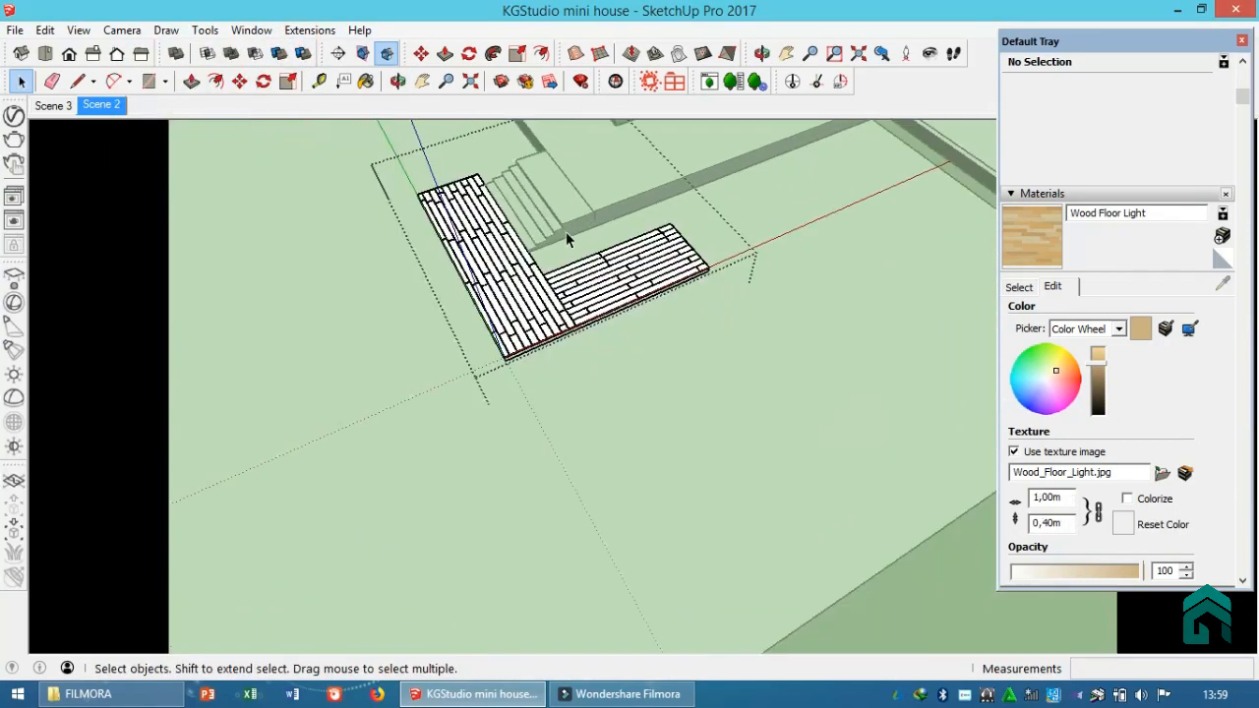
{"action": "scroll", "coordinate": [598, 313], "scroll_direction": "up", "scroll_amount": 2}
{"action": "key", "text": "r"}
{"action": "left_click", "coordinate": [588, 401]}
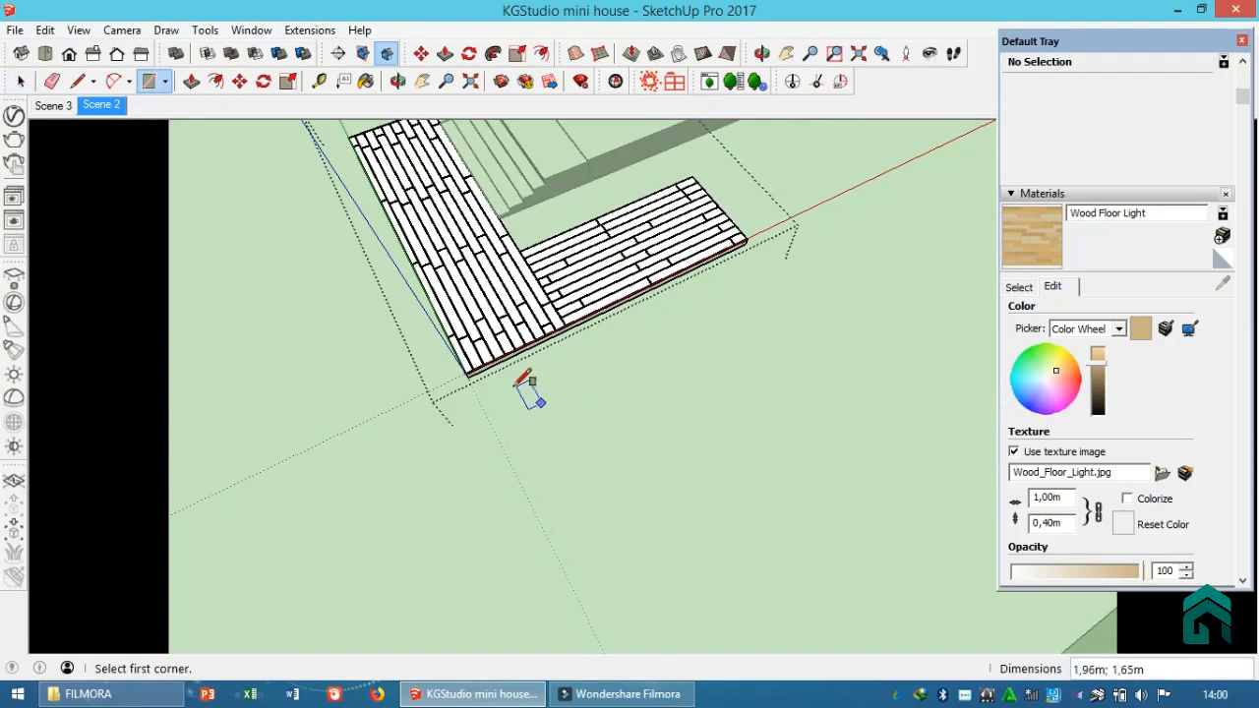
{"action": "scroll", "coordinate": [467, 374], "scroll_direction": "up", "scroll_amount": 3}
{"action": "left_click", "coordinate": [464, 372]}
{"action": "scroll", "coordinate": [468, 374], "scroll_direction": "down", "scroll_amount": 3}
{"action": "key", "text": "Escape"}
Step: Draw a test rectangle beside the stairs, between the house and the short deck section
{"action": "scroll", "coordinate": [594, 401], "scroll_direction": "down", "scroll_amount": 3}
{"action": "middle_click_drag", "start_coordinate": [593, 360], "coordinate": [590, 423]}
{"action": "scroll", "coordinate": [590, 201], "scroll_direction": "up", "scroll_amount": 3}
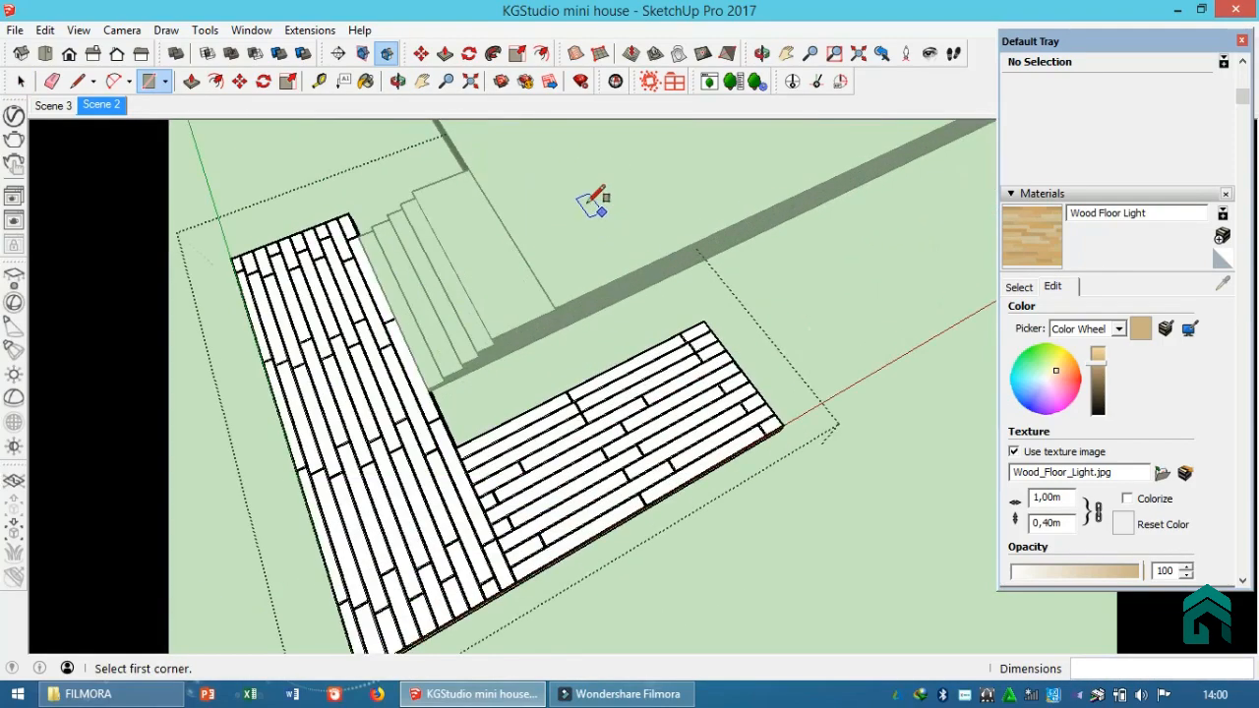
{"action": "left_click", "coordinate": [723, 194]}
{"action": "scroll", "coordinate": [695, 191], "scroll_direction": "up", "scroll_amount": 2}
{"action": "middle_click_drag", "start_coordinate": [695, 191], "coordinate": [669, 235]}
{"action": "scroll", "coordinate": [669, 232], "scroll_direction": "down", "scroll_amount": 1}
Step: Scale the test rectangle up to an area of about 9.9 m² and select its face
{"action": "key", "text": "space"}
{"action": "double_click", "coordinate": [667, 215]}
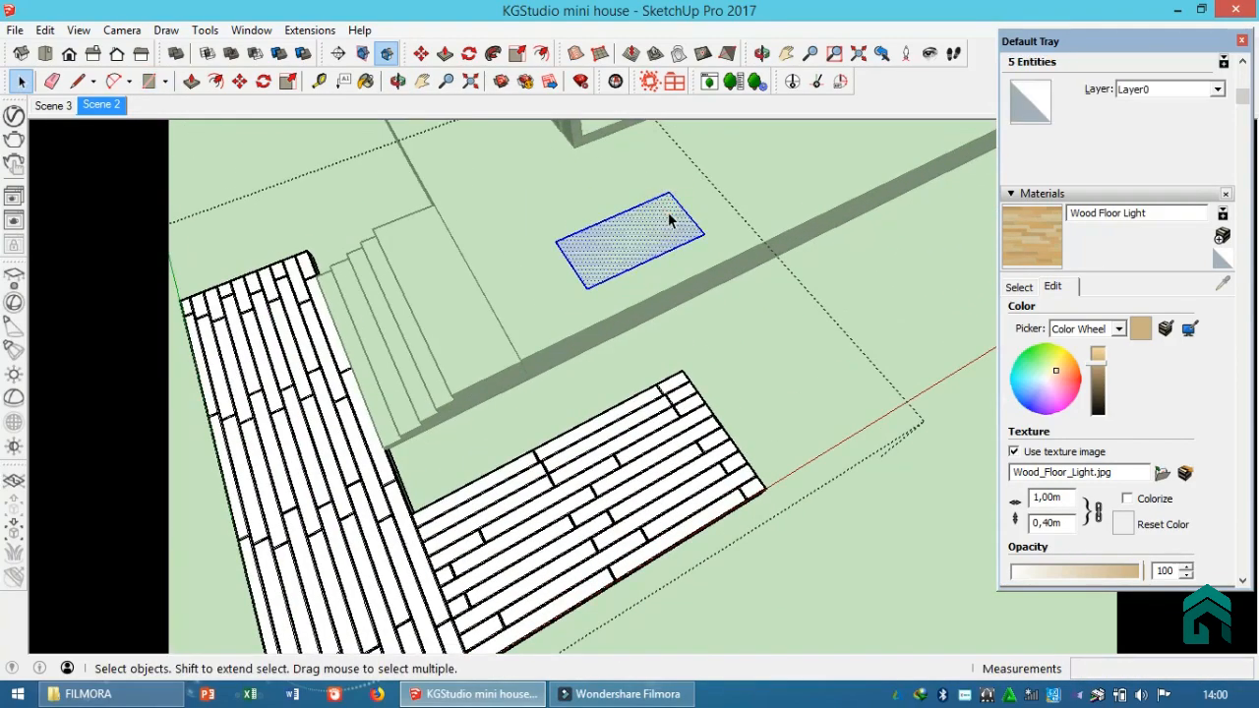
{"action": "key", "text": "s"}
{"action": "left_click", "coordinate": [669, 188]}
{"action": "left_click", "coordinate": [730, 122]}
{"action": "key", "text": "space"}
{"action": "left_click", "coordinate": [682, 236]}
{"action": "scroll", "coordinate": [682, 236], "scroll_direction": "down", "scroll_amount": 3}
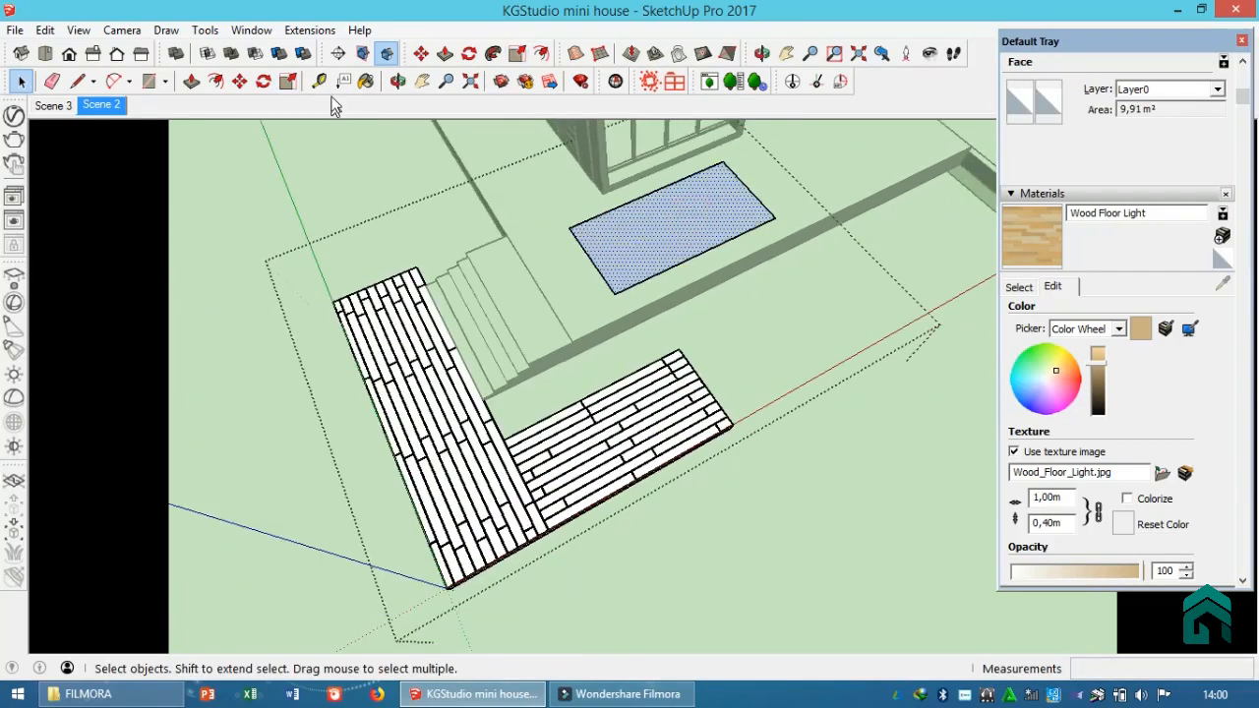
Step: Run FloorGenerator with textures from the model and apply the wood pattern to the unpainted test rectangle
{"action": "left_click", "coordinate": [307, 30]}
{"action": "mouse_move", "coordinate": [332, 261]}
{"action": "mouse_move", "coordinate": [509, 278]}
{"action": "left_click", "coordinate": [634, 282]}
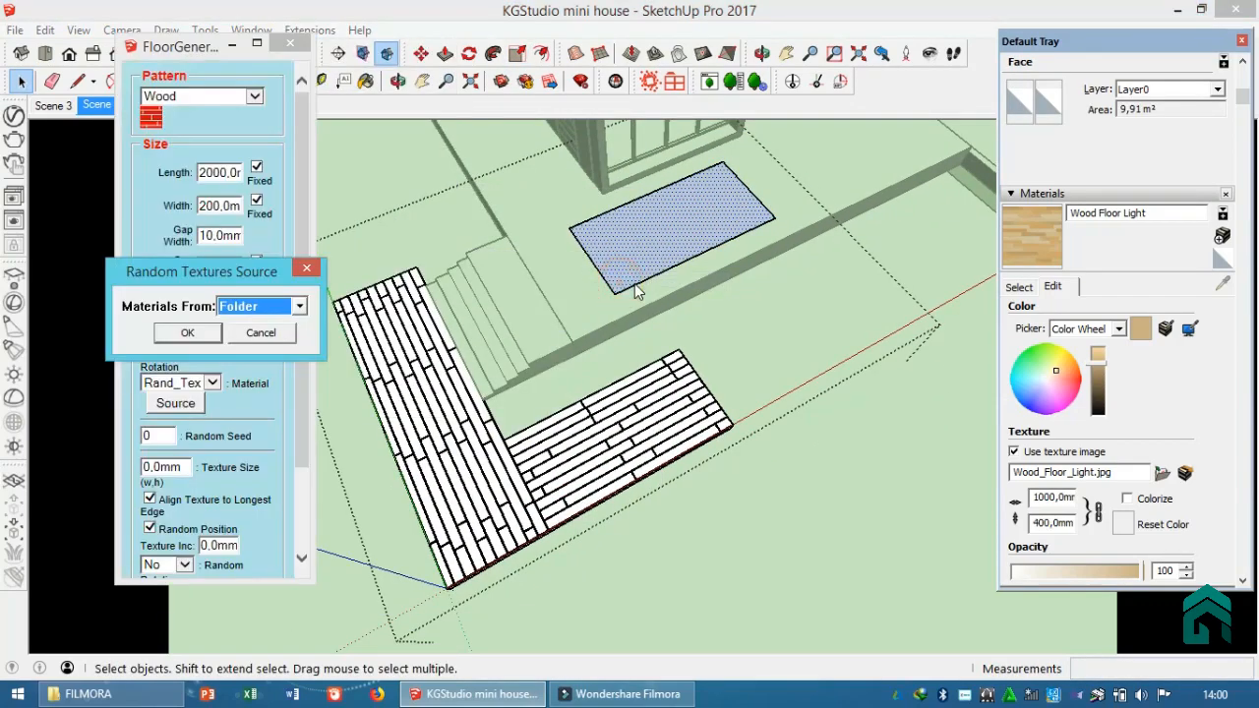
{"action": "left_click", "coordinate": [245, 341]}
{"action": "left_click", "coordinate": [187, 333]}
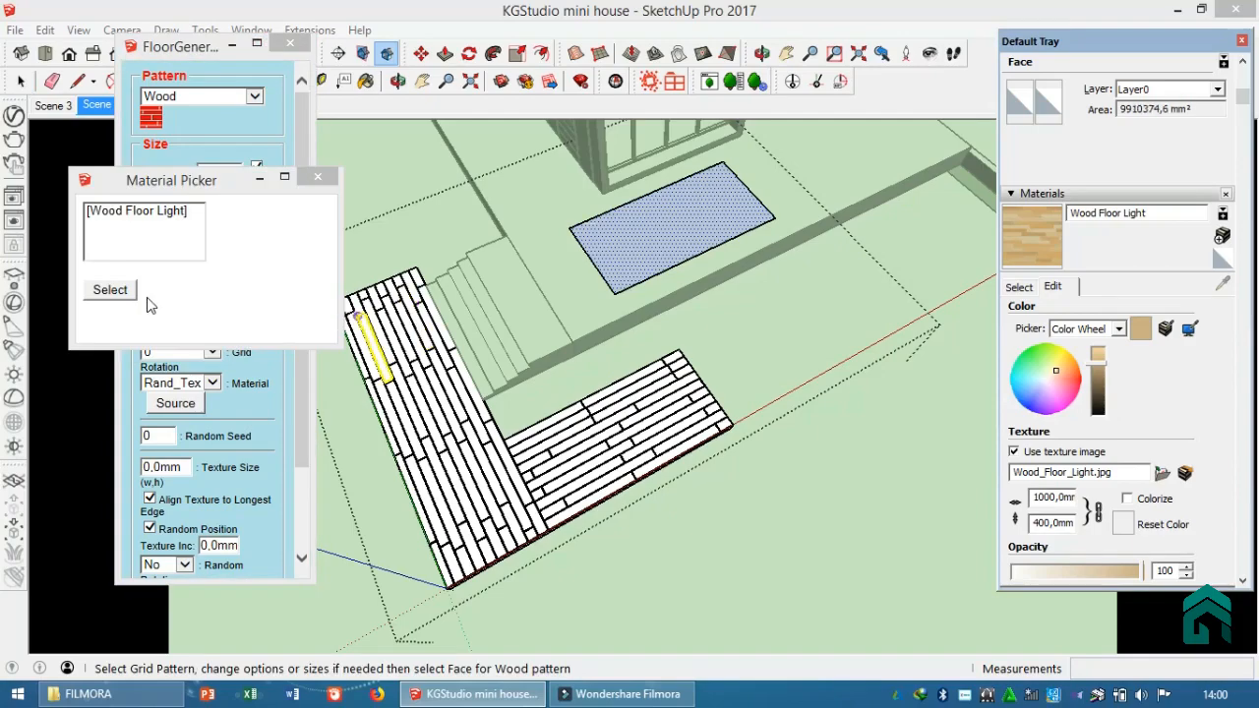
{"action": "left_click", "coordinate": [637, 248]}
{"action": "scroll", "coordinate": [644, 224], "scroll_direction": "up", "scroll_amount": 5}
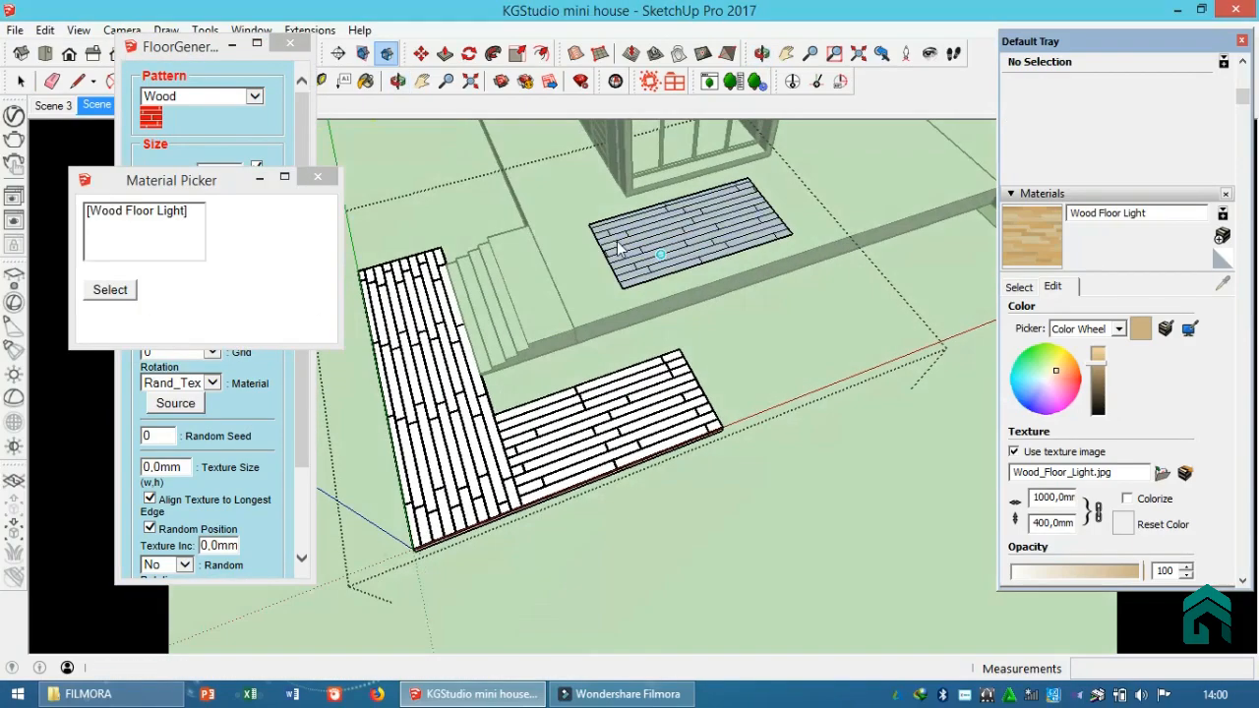
{"action": "scroll", "coordinate": [601, 315], "scroll_direction": "up", "scroll_amount": 6}
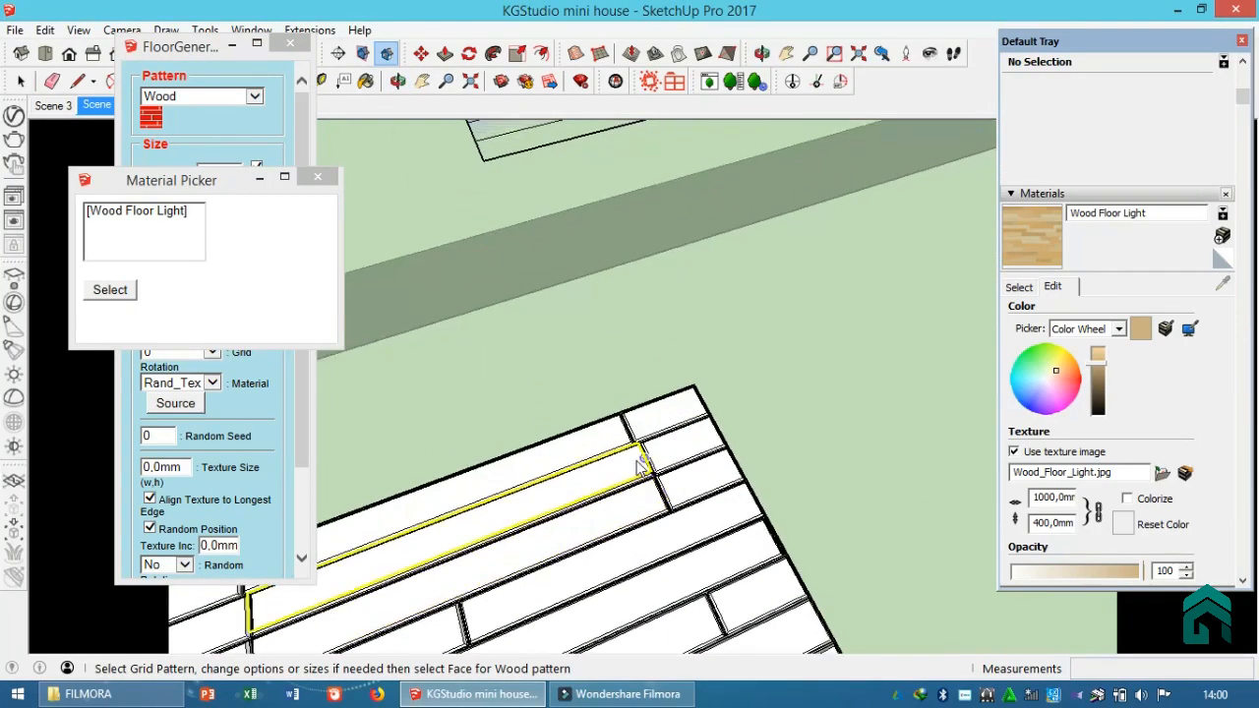
{"action": "scroll", "coordinate": [578, 453], "scroll_direction": "down", "scroll_amount": 8}
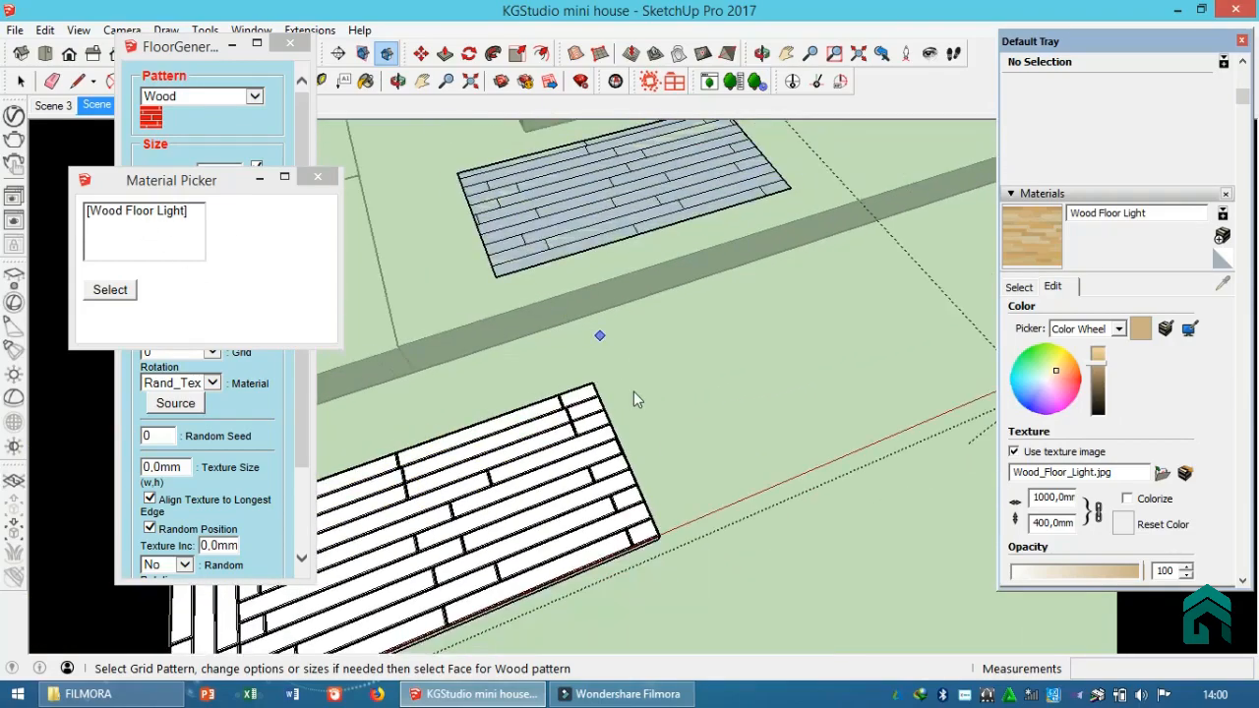
Step: Close FloorGenerator and delete the test rectangle with its plank pattern
{"action": "left_click", "coordinate": [316, 180]}
{"action": "left_click", "coordinate": [565, 214]}
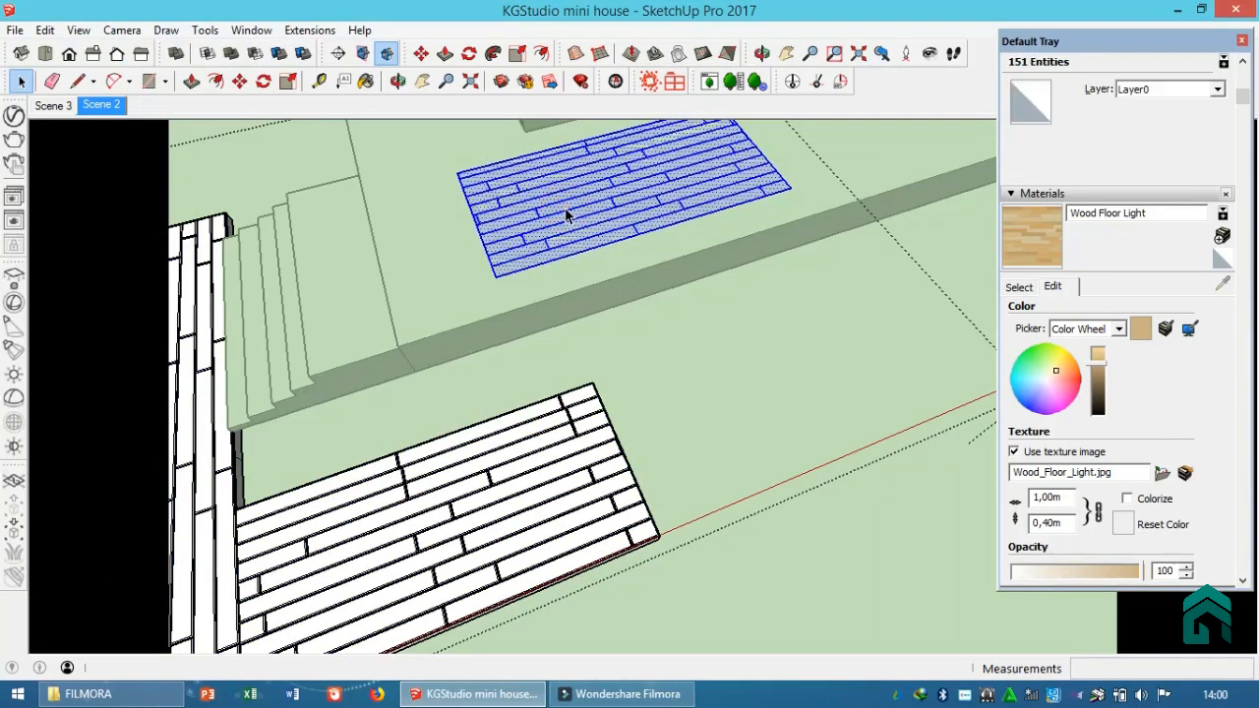
{"action": "key", "text": "Delete"}
Step: Leave the deck group, open the stairs group and paint the top landing with Wood Floor Light
{"action": "scroll", "coordinate": [572, 236], "scroll_direction": "down", "scroll_amount": 6}
{"action": "middle_click_drag", "start_coordinate": [593, 394], "coordinate": [679, 463]}
{"action": "left_click", "coordinate": [708, 508]}
{"action": "scroll", "coordinate": [551, 344], "scroll_direction": "up", "scroll_amount": 4}
{"action": "middle_click_drag", "start_coordinate": [545, 410], "coordinate": [787, 413]}
{"action": "scroll", "coordinate": [413, 450], "scroll_direction": "up", "scroll_amount": 2}
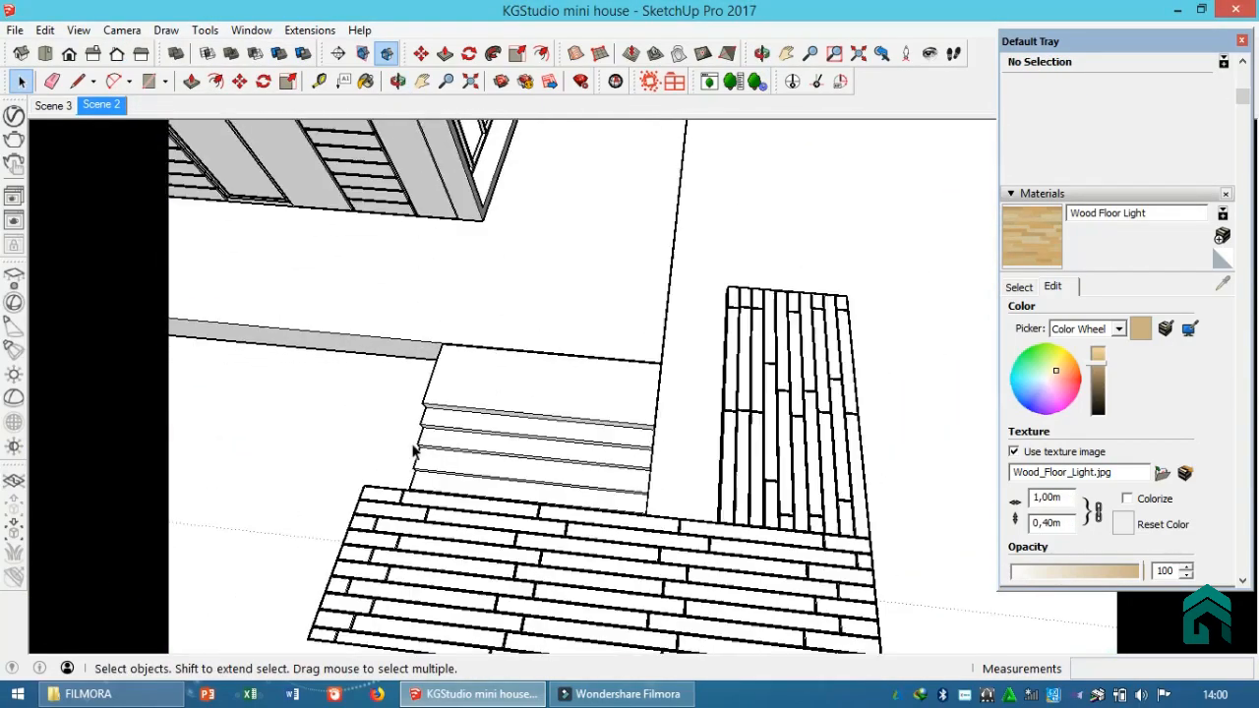
{"action": "scroll", "coordinate": [472, 423], "scroll_direction": "up", "scroll_amount": 4}
{"action": "left_click", "coordinate": [506, 385]}
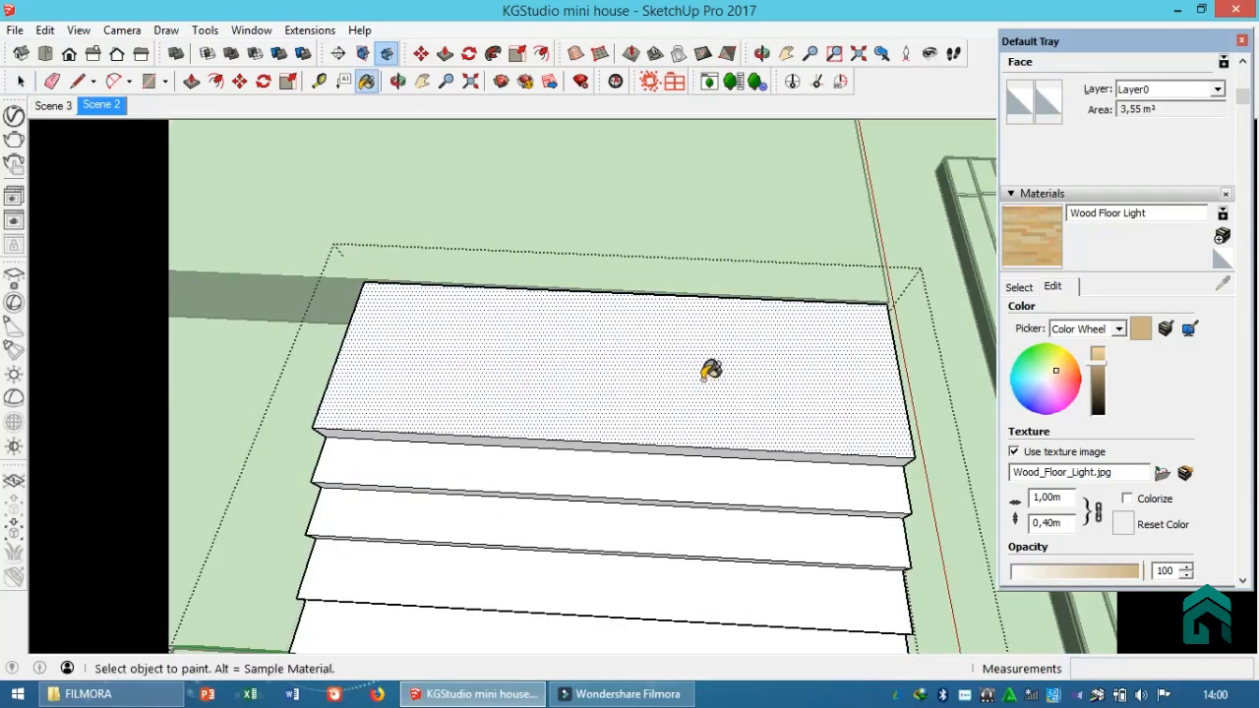
{"action": "left_click", "coordinate": [710, 370]}
{"action": "scroll", "coordinate": [668, 315], "scroll_direction": "down", "scroll_amount": 4}
{"action": "left_click", "coordinate": [1019, 287]}
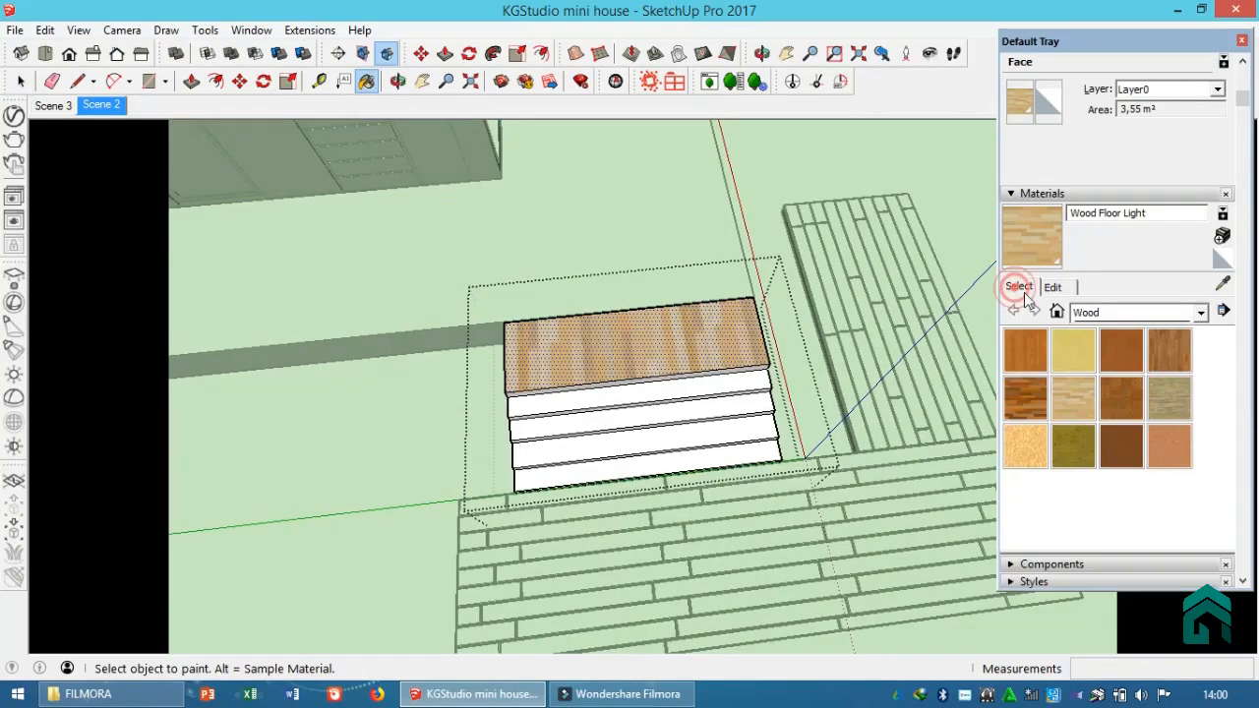
Step: Rotate the wood texture on the stair landing so its planks run along the steps
{"action": "right_click", "coordinate": [684, 317]}
{"action": "mouse_move", "coordinate": [835, 495]}
{"action": "left_click", "coordinate": [904, 492]}
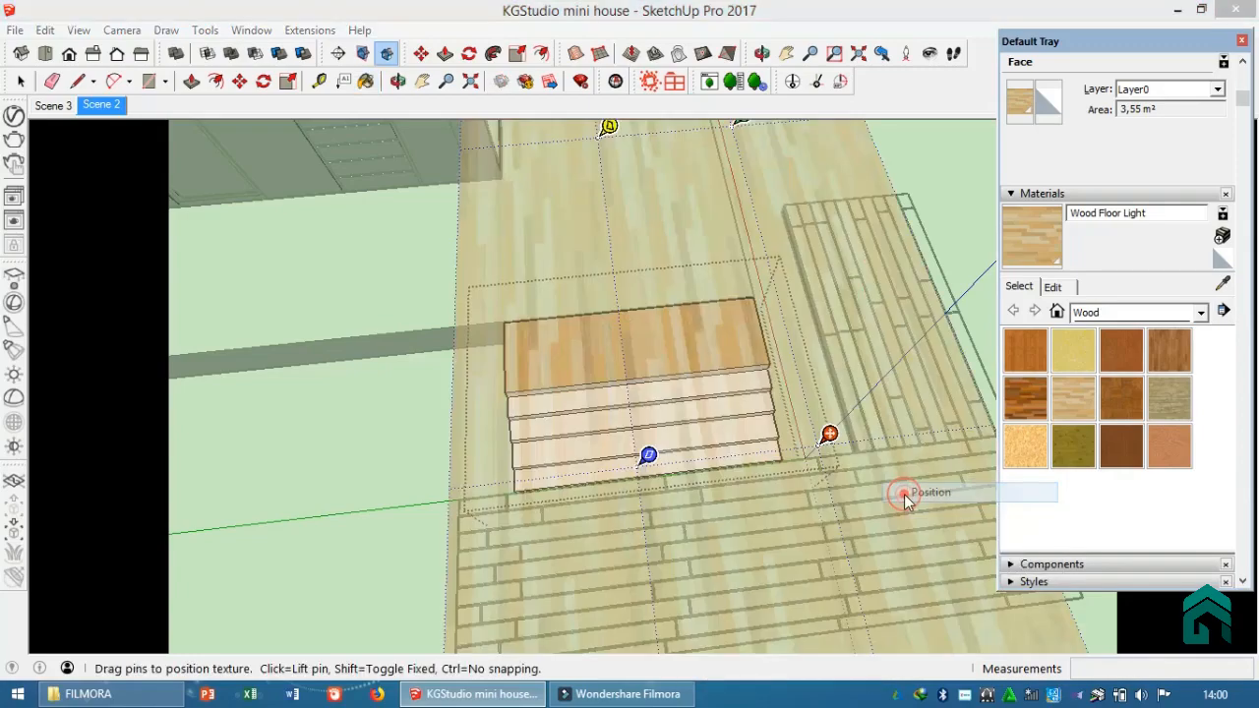
{"action": "right_click", "coordinate": [665, 334]}
{"action": "mouse_move", "coordinate": [728, 413]}
{"action": "left_click", "coordinate": [802, 403]}
{"action": "middle_click_drag", "start_coordinate": [760, 384], "coordinate": [695, 345]}
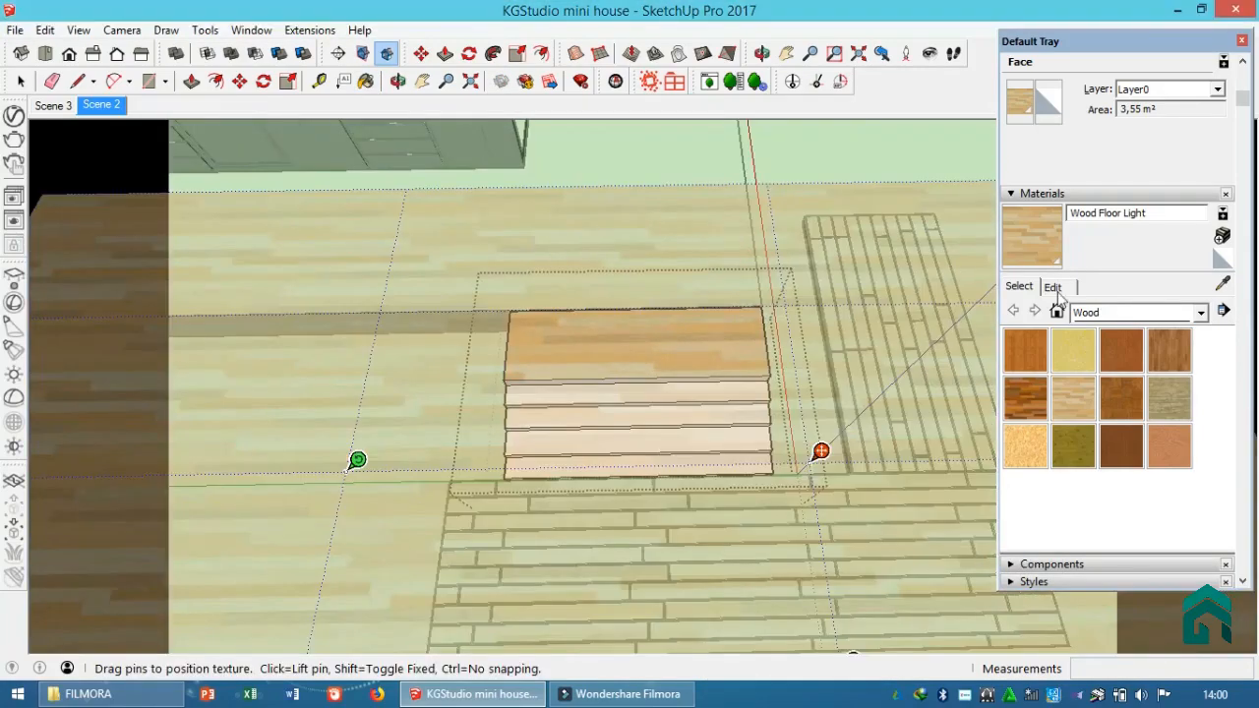
{"action": "left_click", "coordinate": [733, 149]}
Step: Paint the four treads below the landing with Wood Floor Light
{"action": "scroll", "coordinate": [713, 387], "scroll_direction": "up", "scroll_amount": 4}
{"action": "left_click", "coordinate": [708, 399]}
{"action": "left_click", "coordinate": [706, 455]}
{"action": "left_click", "coordinate": [692, 509]}
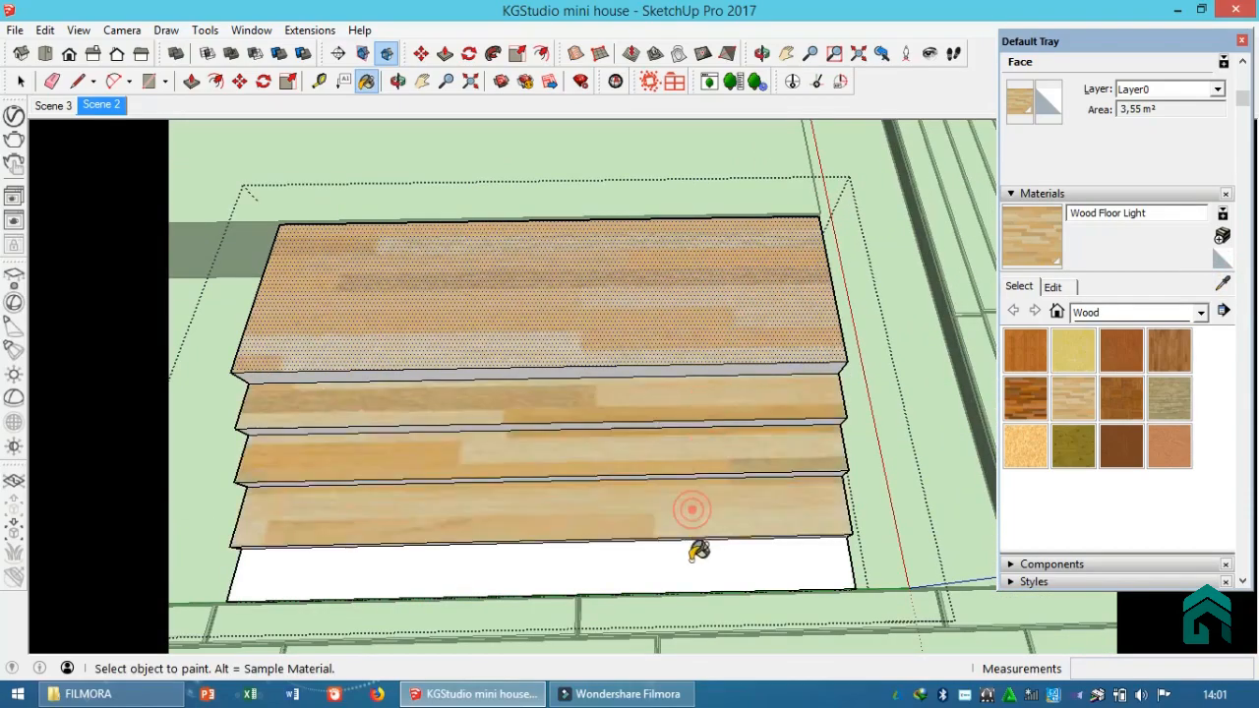
{"action": "left_click", "coordinate": [691, 562]}
Step: Reopen the stairs group, start FloorGenerator with the Wood pattern and pick Wood Floor Light as its material
{"action": "middle_click_drag", "start_coordinate": [679, 536], "coordinate": [514, 437]}
{"action": "scroll", "coordinate": [531, 423], "scroll_direction": "down", "scroll_amount": 4}
{"action": "middle_click_drag", "start_coordinate": [630, 413], "coordinate": [542, 350]}
{"action": "scroll", "coordinate": [547, 341], "scroll_direction": "up", "scroll_amount": 3}
{"action": "key", "text": "space"}
{"action": "key", "text": "Escape"}
{"action": "double_click", "coordinate": [607, 297]}
{"action": "scroll", "coordinate": [607, 297], "scroll_direction": "up", "scroll_amount": 1}
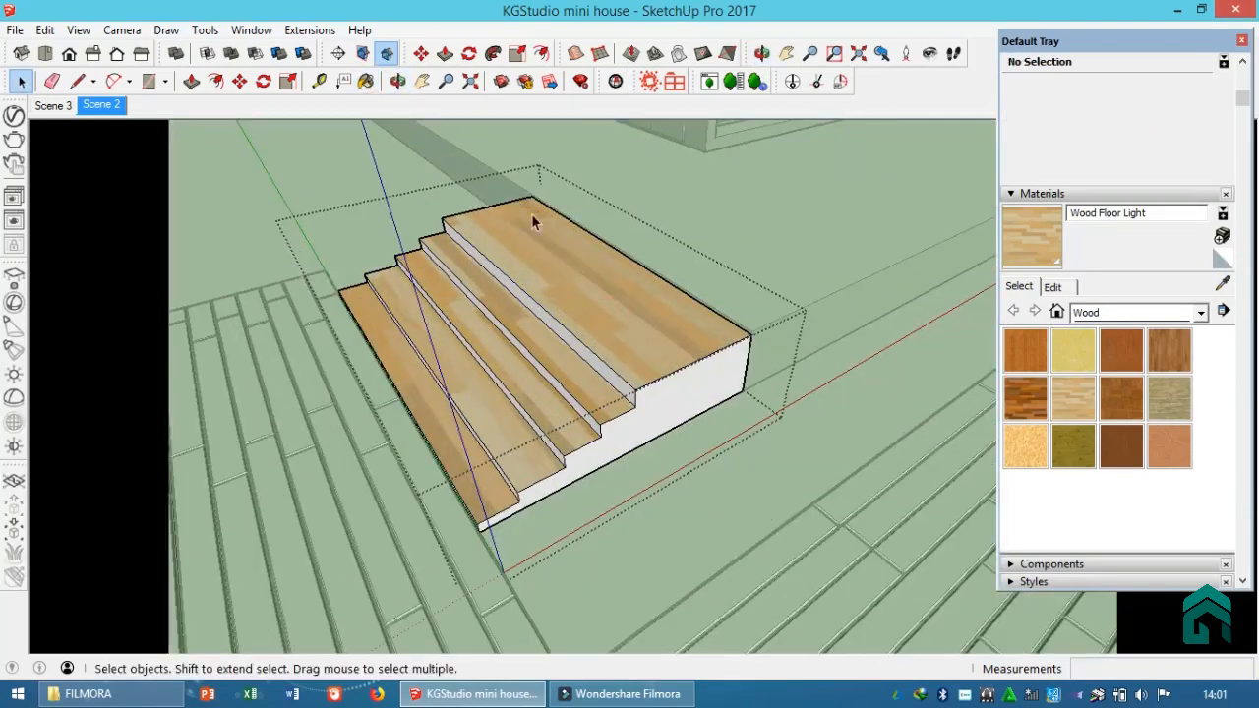
{"action": "left_click", "coordinate": [290, 32]}
{"action": "left_click", "coordinate": [650, 276]}
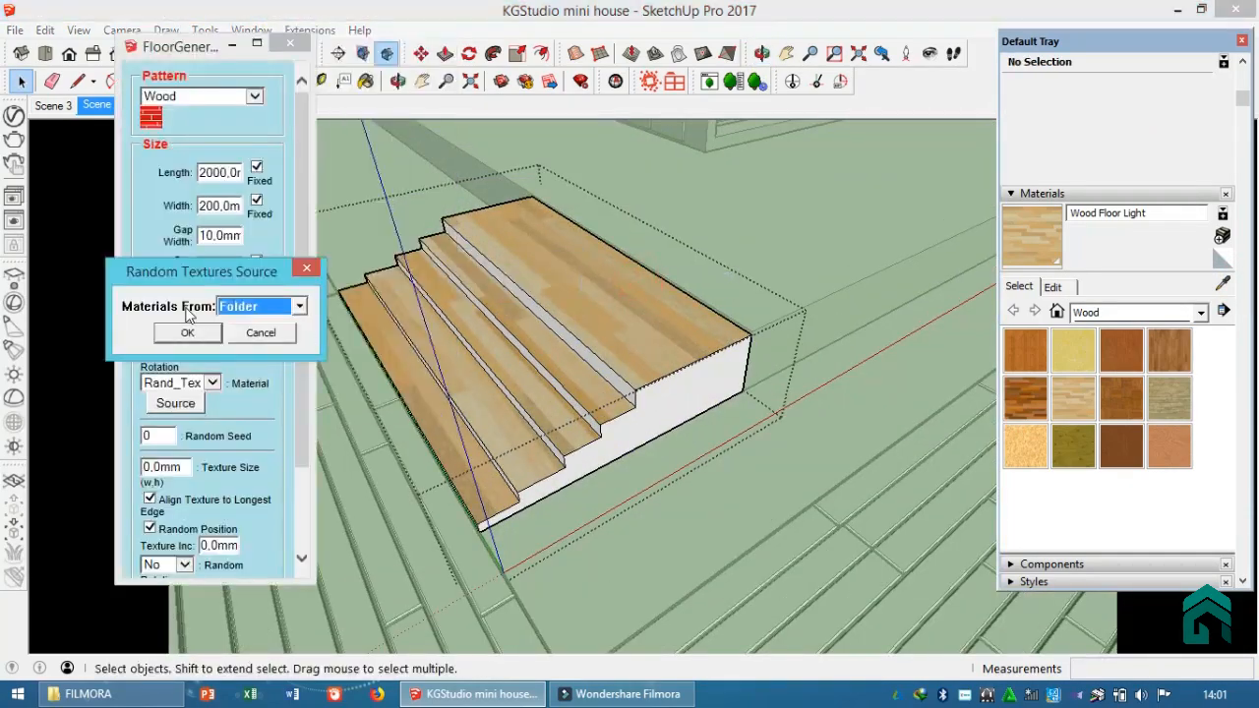
{"action": "left_click", "coordinate": [187, 334]}
{"action": "left_click", "coordinate": [138, 210]}
{"action": "left_click", "coordinate": [108, 289]}
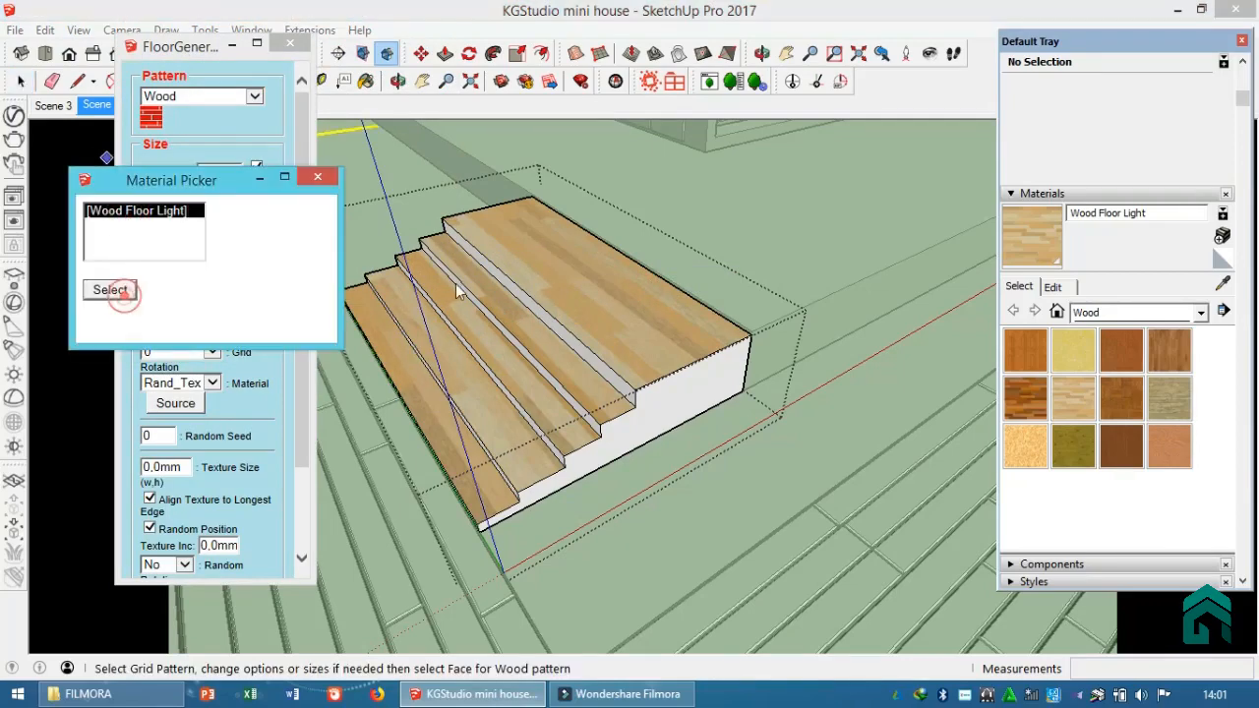
Step: Try to generate wood planks on the stair landing and each tread below it
{"action": "left_click", "coordinate": [542, 351]}
{"action": "left_click", "coordinate": [570, 379]}
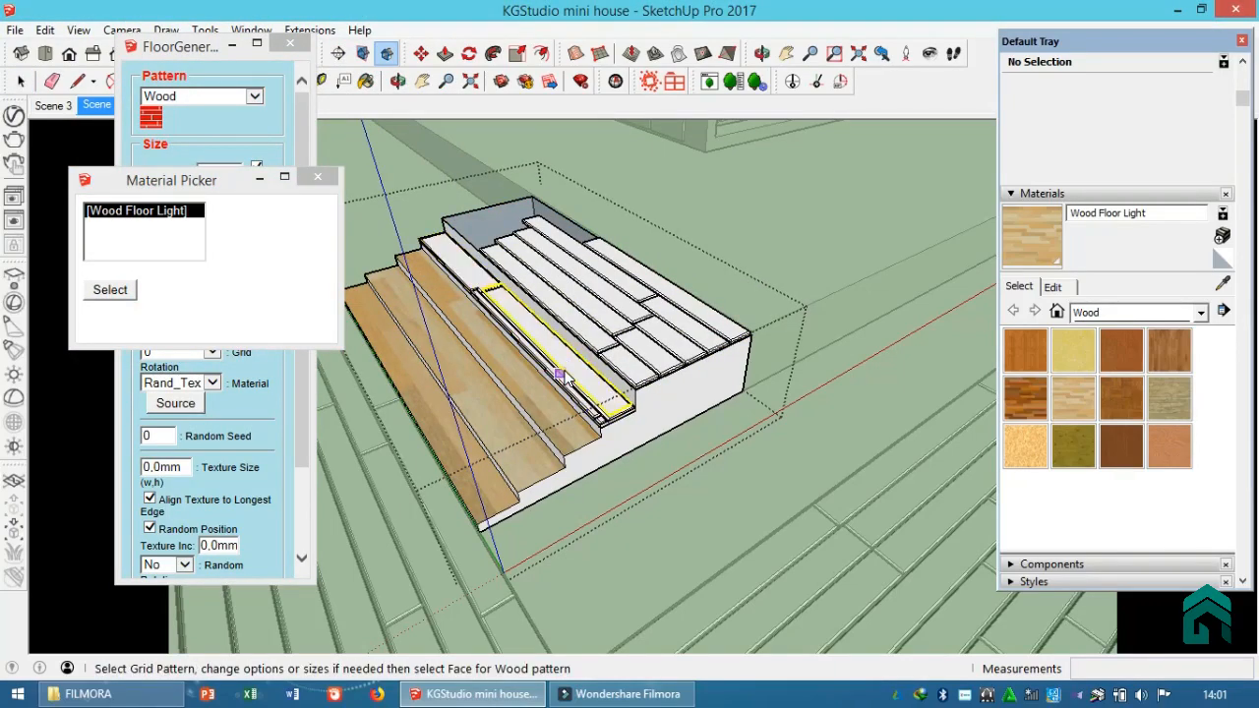
{"action": "left_click", "coordinate": [535, 391]}
{"action": "left_click", "coordinate": [490, 429]}
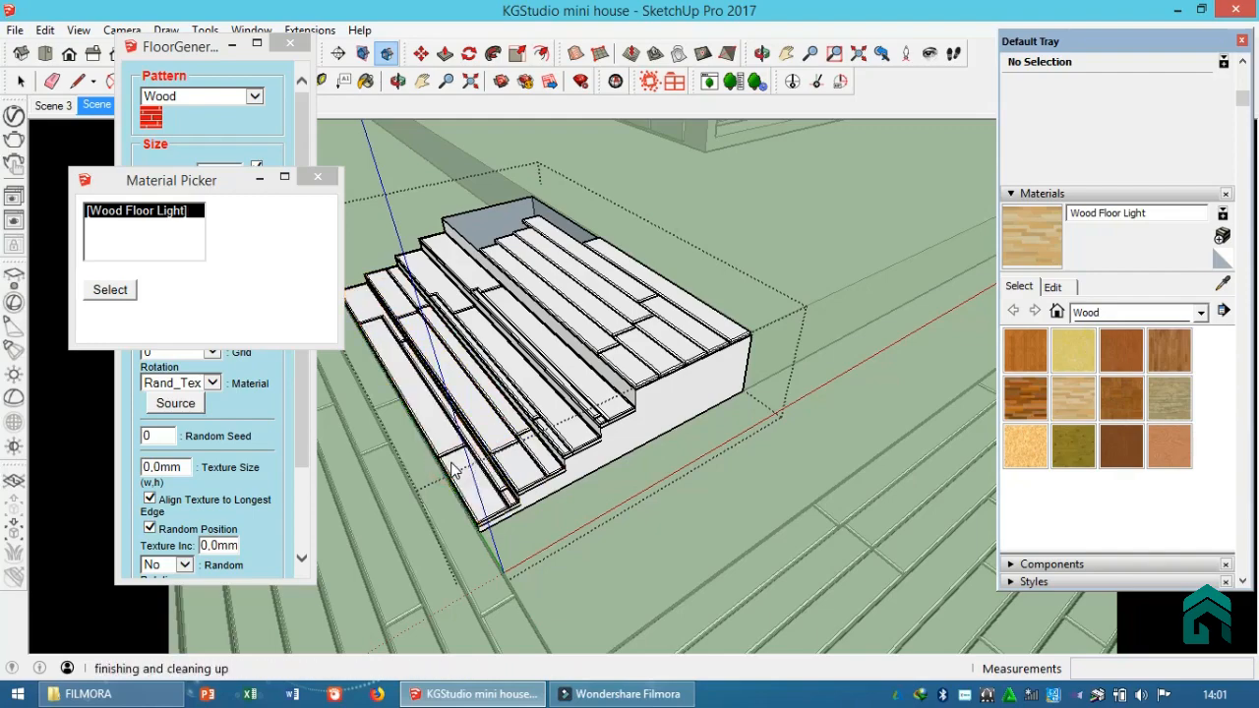
{"action": "middle_click_drag", "start_coordinate": [453, 457], "coordinate": [659, 425]}
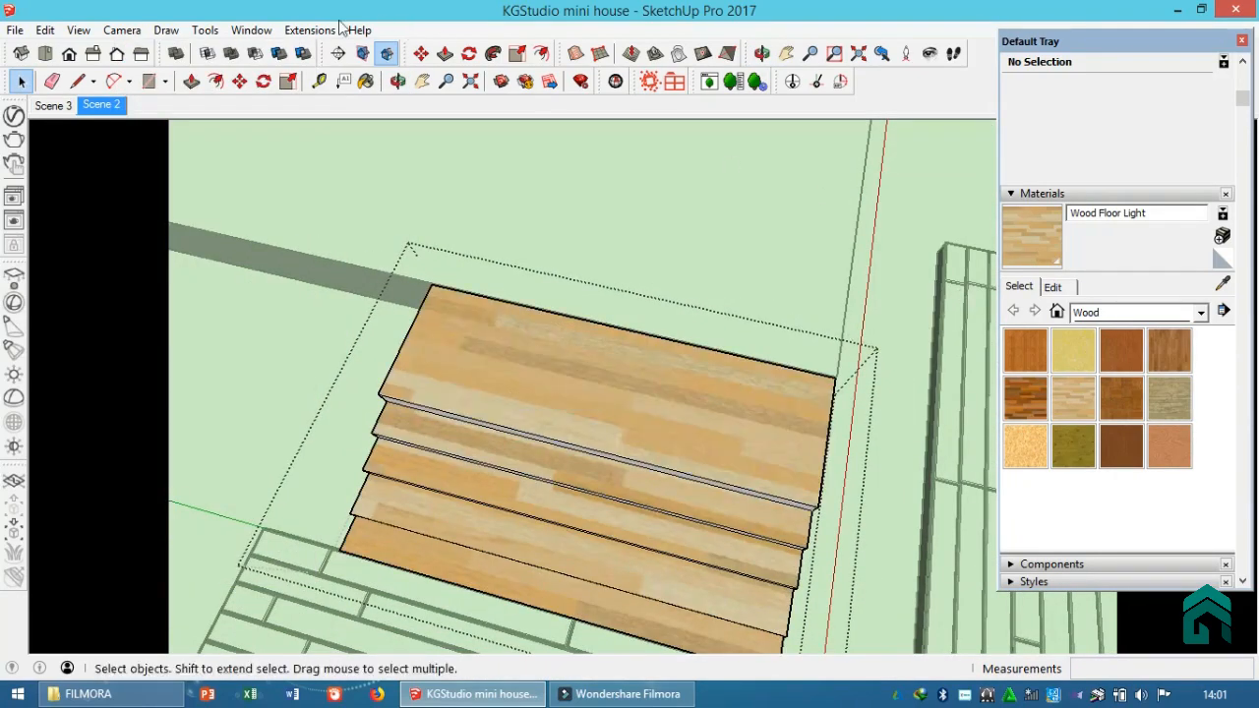
Step: Generate Wood-pattern FloorGenerator planks on the stair landing and treads, using Wood Floor Light as the material, and close the generator's windows
{"action": "left_click", "coordinate": [335, 30]}
{"action": "mouse_move", "coordinate": [379, 258]}
{"action": "mouse_move", "coordinate": [506, 276]}
{"action": "left_click", "coordinate": [629, 275]}
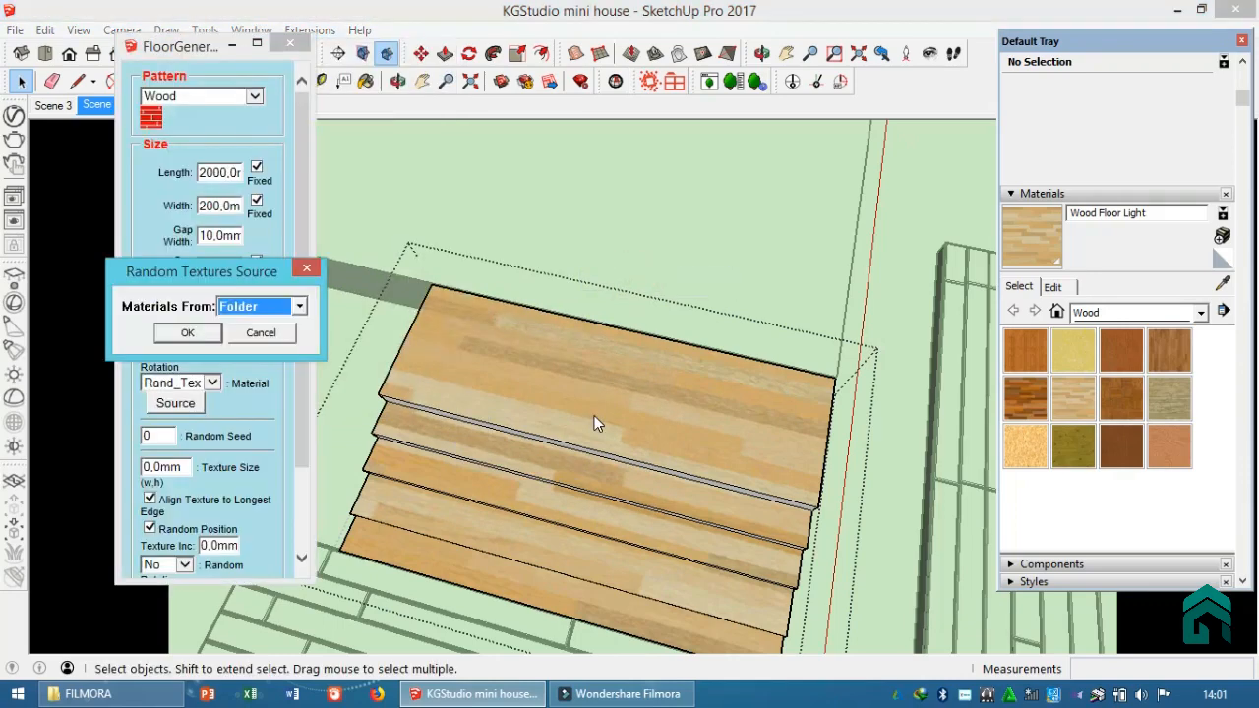
{"action": "left_click", "coordinate": [216, 336]}
{"action": "left_click", "coordinate": [136, 210]}
{"action": "left_click", "coordinate": [110, 290]}
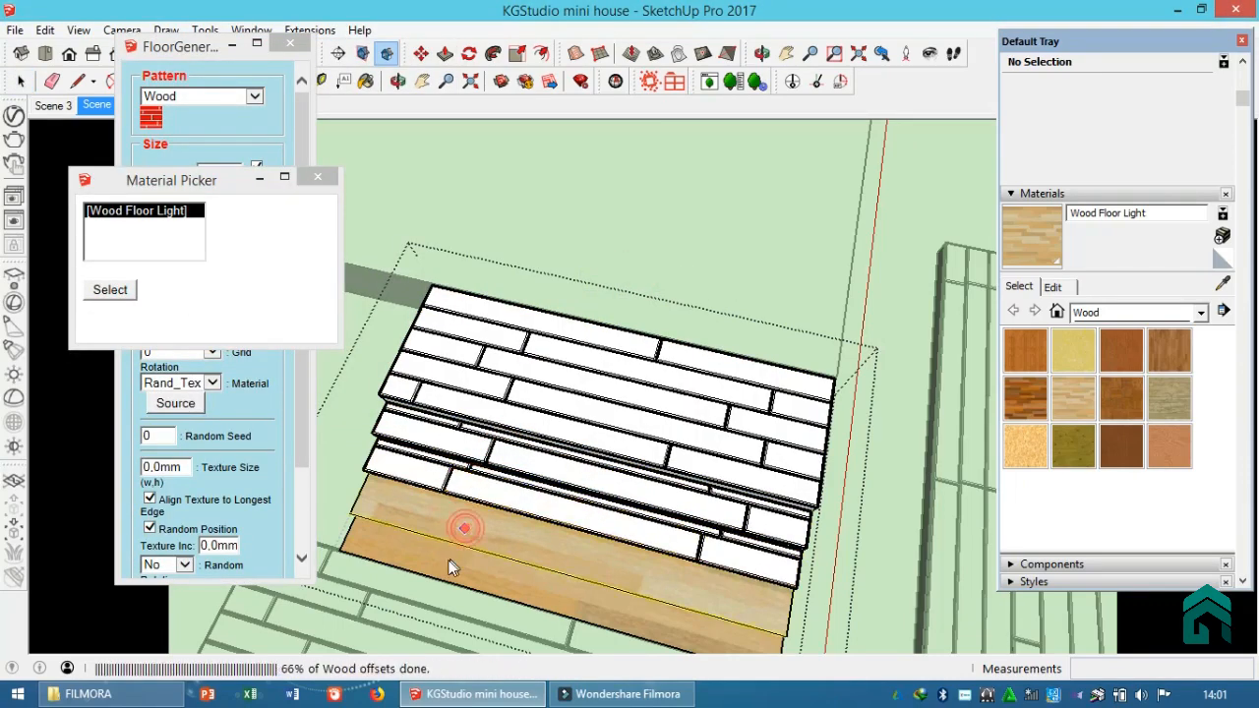
{"action": "left_click", "coordinate": [322, 177]}
{"action": "middle_click_drag", "start_coordinate": [364, 192], "coordinate": [409, 185]}
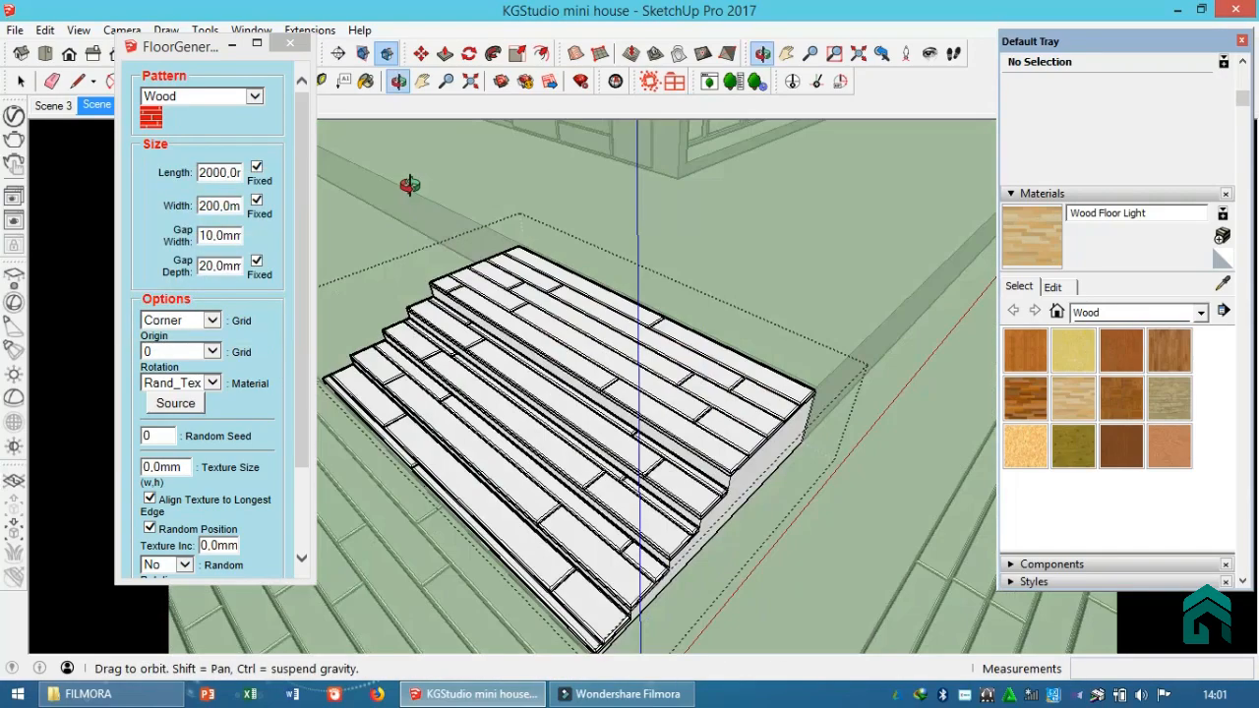
{"action": "left_click", "coordinate": [297, 47]}
{"action": "left_click", "coordinate": [290, 45]}
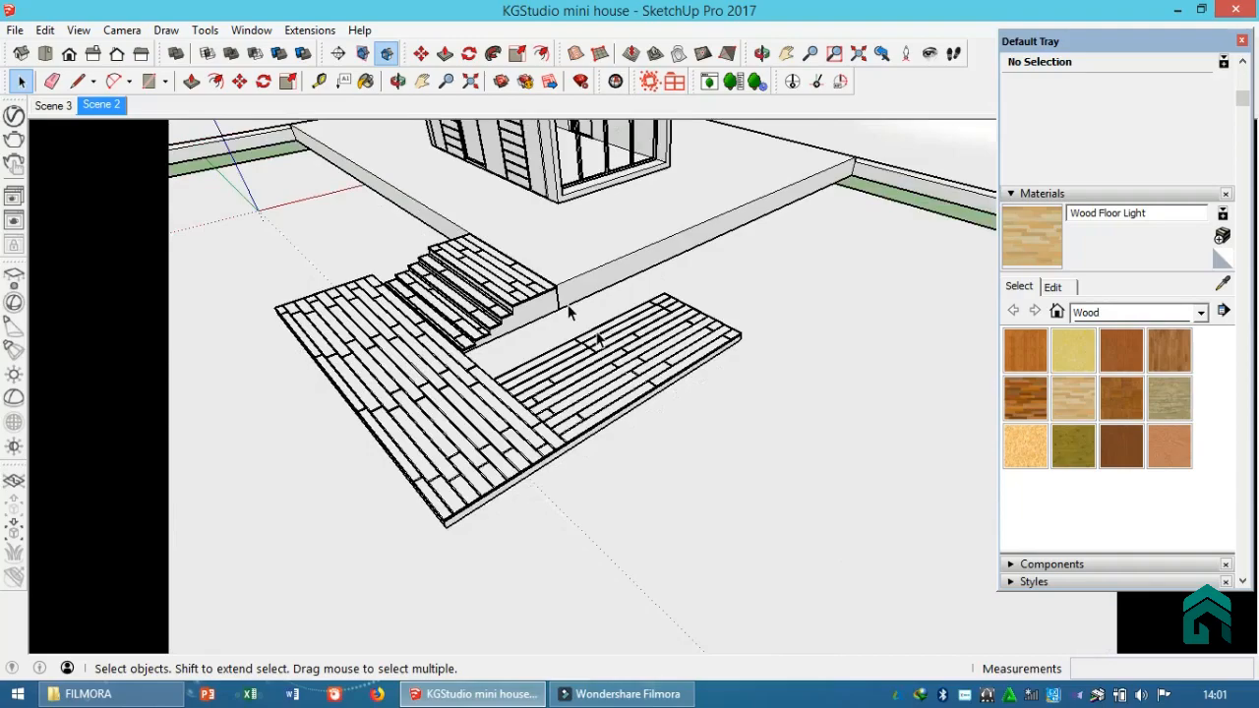
Step: Examine the planked deck and stairs and the house's glazed front, and return to the Scene 2 view
{"action": "middle_click_drag", "start_coordinate": [569, 313], "coordinate": [687, 347]}
{"action": "scroll", "coordinate": [682, 326], "scroll_direction": "down", "scroll_amount": 3}
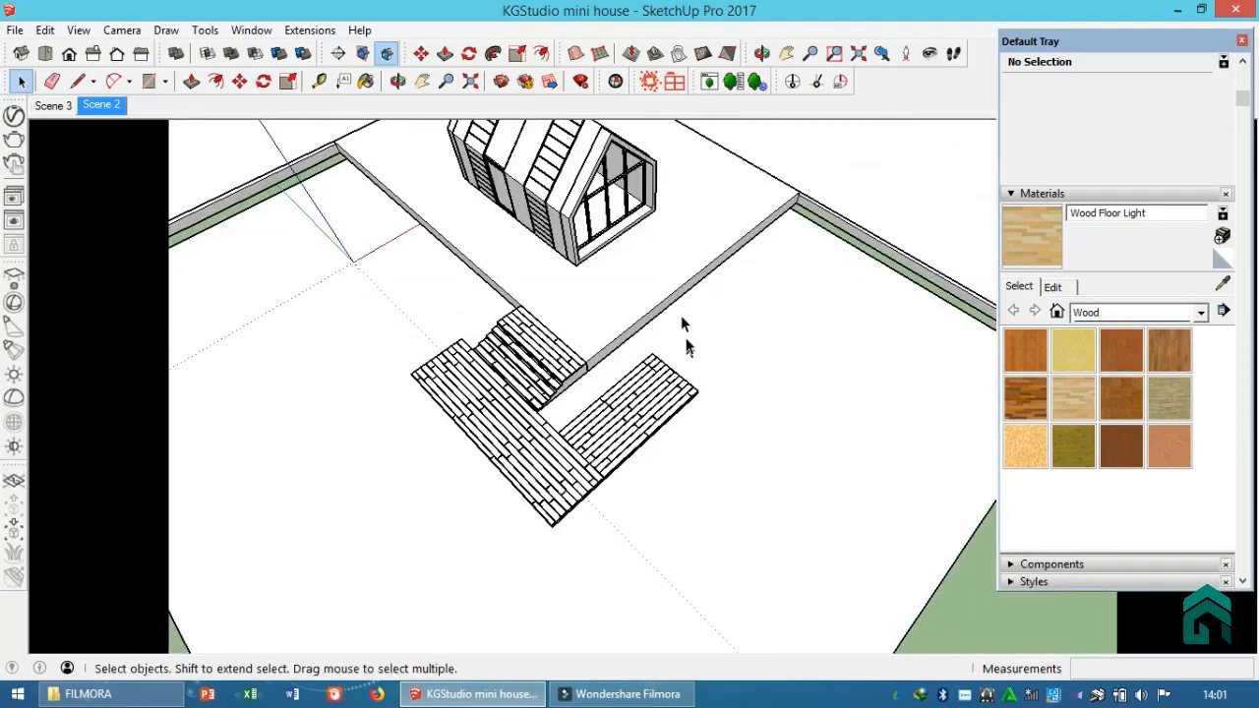
{"action": "scroll", "coordinate": [645, 241], "scroll_direction": "up", "scroll_amount": 2}
{"action": "scroll", "coordinate": [644, 241], "scroll_direction": "down", "scroll_amount": 2}
{"action": "scroll", "coordinate": [655, 174], "scroll_direction": "up", "scroll_amount": 6}
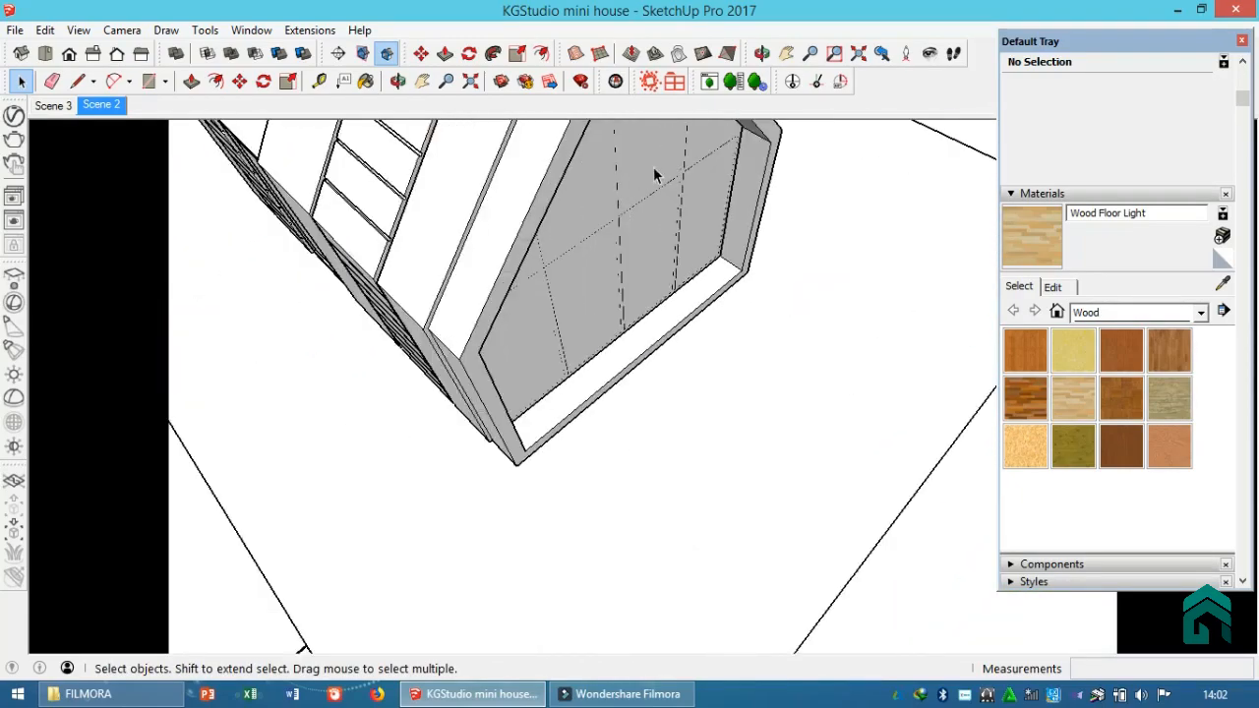
{"action": "left_click", "coordinate": [638, 197]}
{"action": "scroll", "coordinate": [592, 158], "scroll_direction": "down", "scroll_amount": 2}
{"action": "scroll", "coordinate": [591, 158], "scroll_direction": "down", "scroll_amount": 4}
{"action": "mouse_move", "coordinate": [571, 379]}
{"action": "middle_mouse_down"}
{"action": "mouse_move", "coordinate": [593, 323]}
{"action": "mouse_move", "coordinate": [587, 275]}
{"action": "middle_mouse_up"}
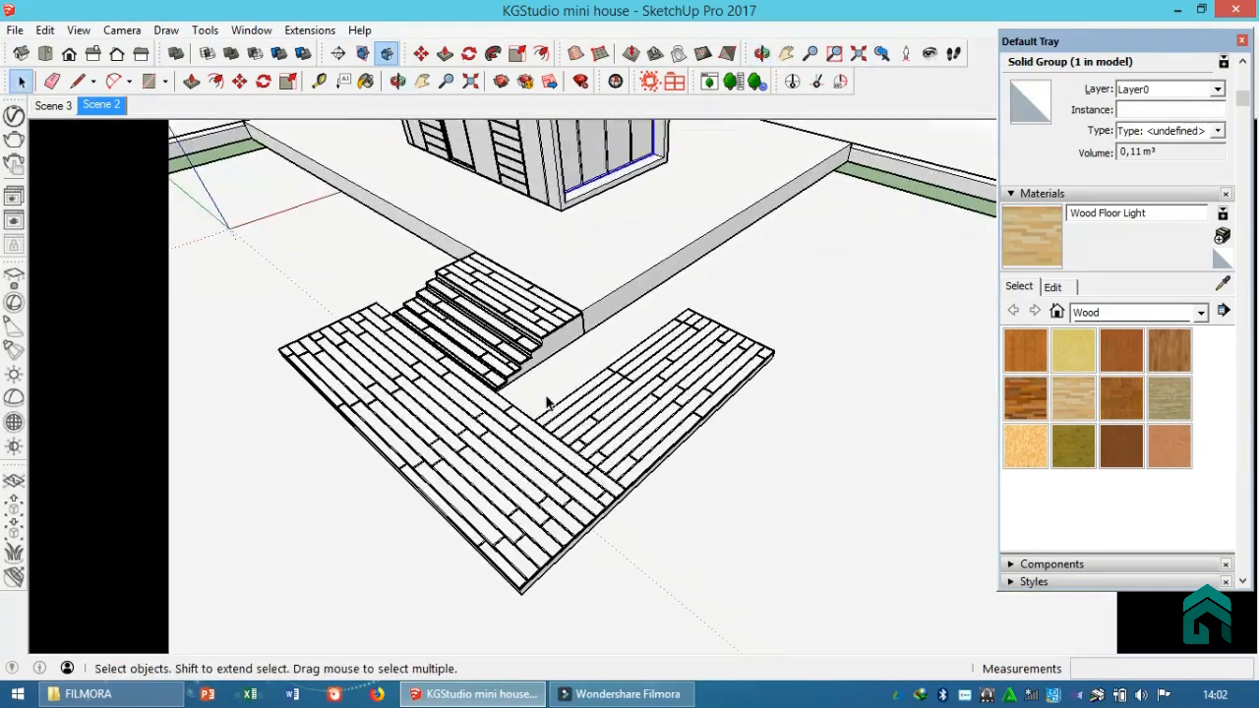
{"action": "mouse_move", "coordinate": [548, 403]}
{"action": "middle_mouse_down"}
{"action": "mouse_move", "coordinate": [600, 324]}
{"action": "mouse_move", "coordinate": [576, 307]}
{"action": "middle_mouse_up"}
{"action": "left_click", "coordinate": [103, 105]}
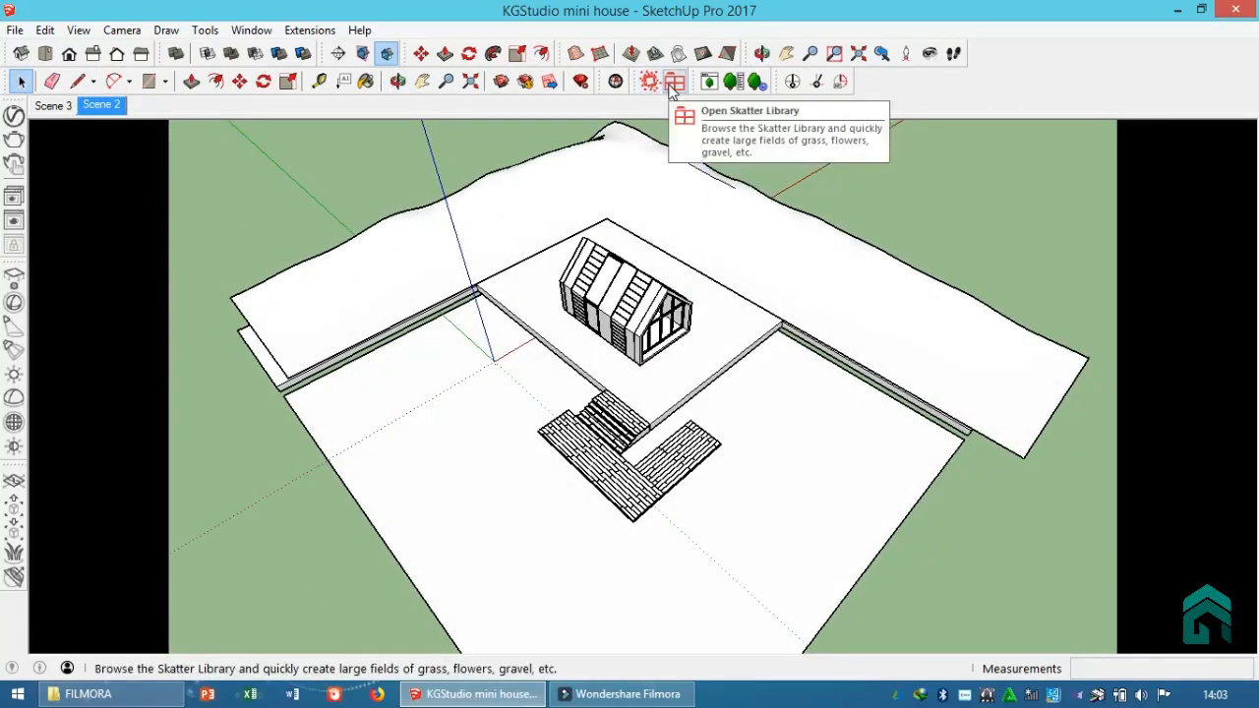
Step: Load Rocks 01 (rough) from the Skatter Library and add a points set as its host in point-picking mode
{"action": "left_click", "coordinate": [675, 83]}
{"action": "scroll", "coordinate": [935, 410], "scroll_direction": "down", "scroll_amount": 2}
{"action": "mouse_move", "coordinate": [1002, 595]}
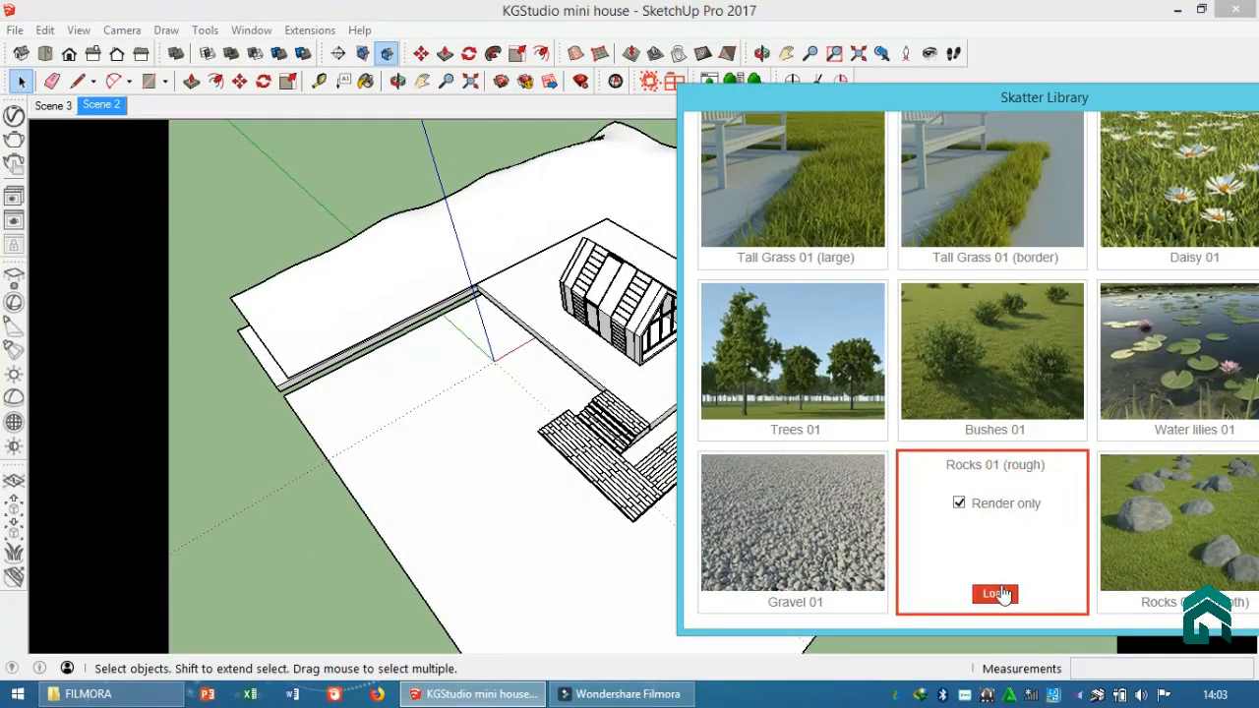
{"action": "left_click", "coordinate": [935, 427]}
{"action": "left_click", "coordinate": [1103, 199]}
{"action": "left_click", "coordinate": [1082, 332]}
Step: Pick rock points from the stairs along the terrace wall in front of the glazed facade, past the wall corner
{"action": "scroll", "coordinate": [711, 395], "scroll_direction": "up", "scroll_amount": 3}
{"action": "middle_click_drag", "start_coordinate": [694, 396], "coordinate": [563, 522]}
{"action": "left_click", "coordinate": [664, 429]}
{"action": "left_click", "coordinate": [725, 377]}
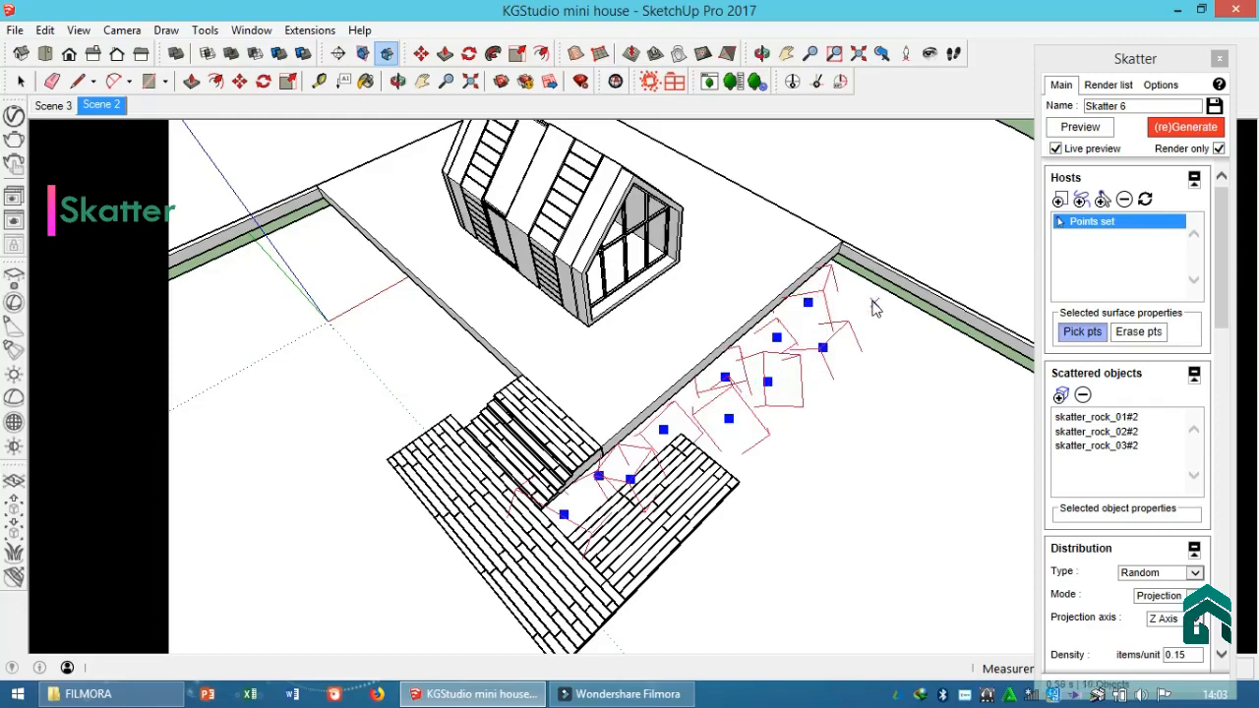
{"action": "left_click", "coordinate": [861, 375]}
{"action": "scroll", "coordinate": [861, 375], "scroll_direction": "down", "scroll_amount": 3}
{"action": "scroll", "coordinate": [847, 343], "scroll_direction": "up", "scroll_amount": 2}
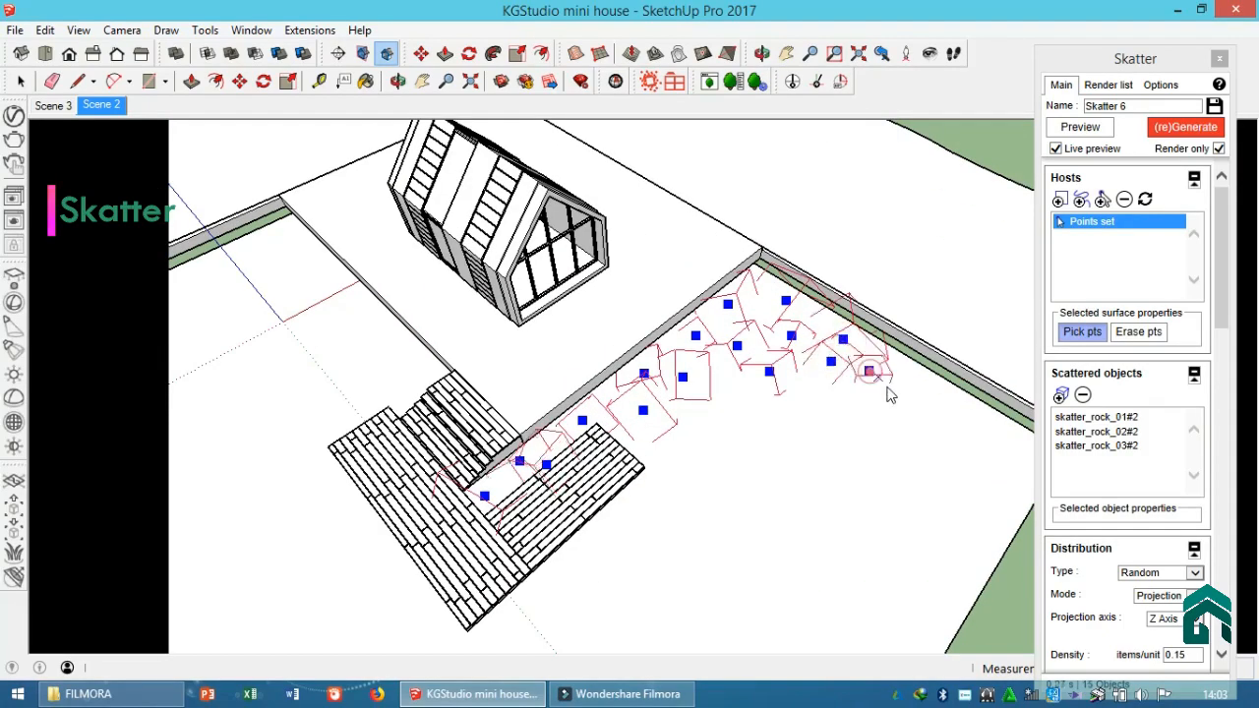
Step: Continue the rock points to the wall's end and along the walls on the other side of the stairs
{"action": "left_click", "coordinate": [986, 415]}
{"action": "scroll", "coordinate": [985, 415], "scroll_direction": "down", "scroll_amount": 3}
{"action": "scroll", "coordinate": [978, 452], "scroll_direction": "up", "scroll_amount": 3}
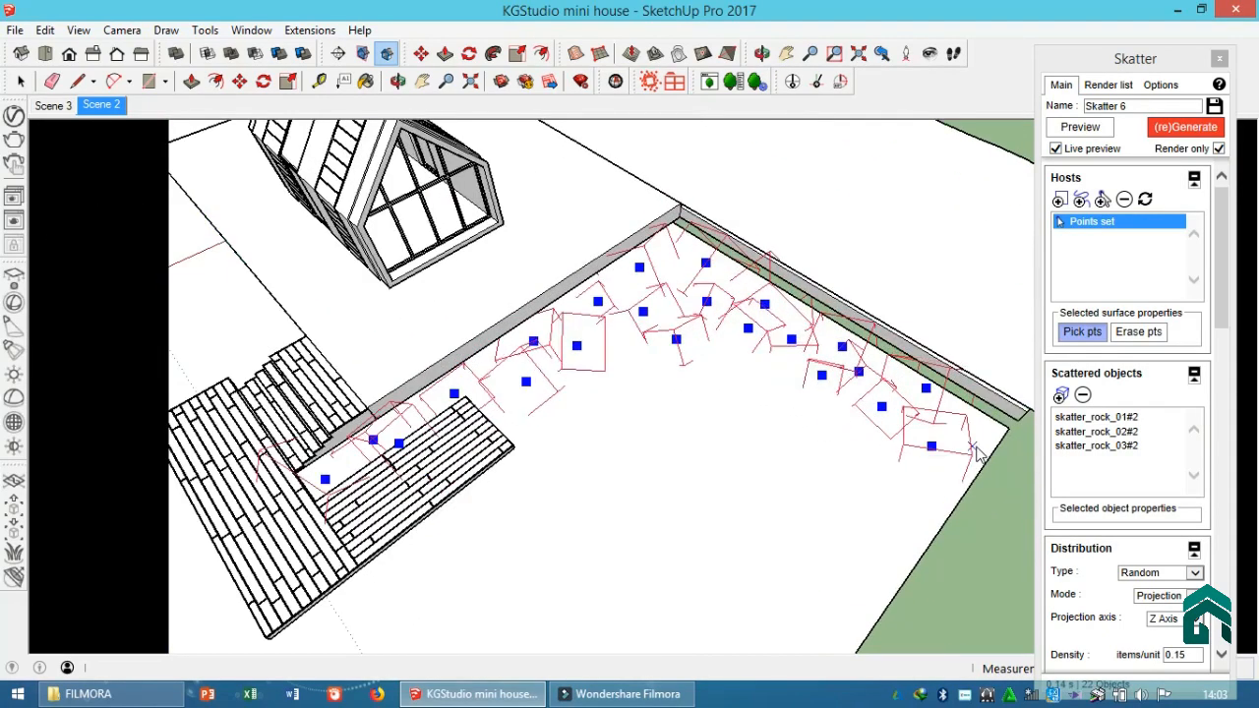
{"action": "scroll", "coordinate": [1001, 432], "scroll_direction": "down", "scroll_amount": 3}
{"action": "scroll", "coordinate": [384, 383], "scroll_direction": "up", "scroll_amount": 3}
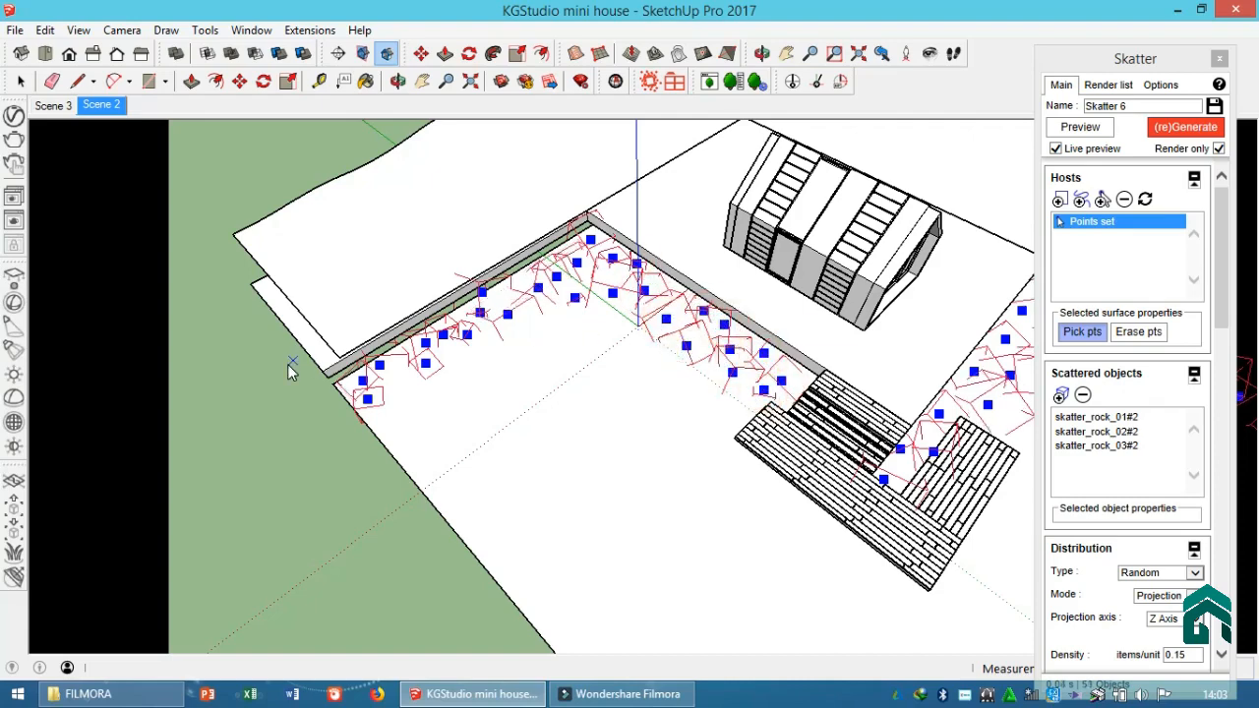
{"action": "scroll", "coordinate": [329, 364], "scroll_direction": "down", "scroll_amount": 3}
{"action": "scroll", "coordinate": [499, 339], "scroll_direction": "up", "scroll_amount": 3}
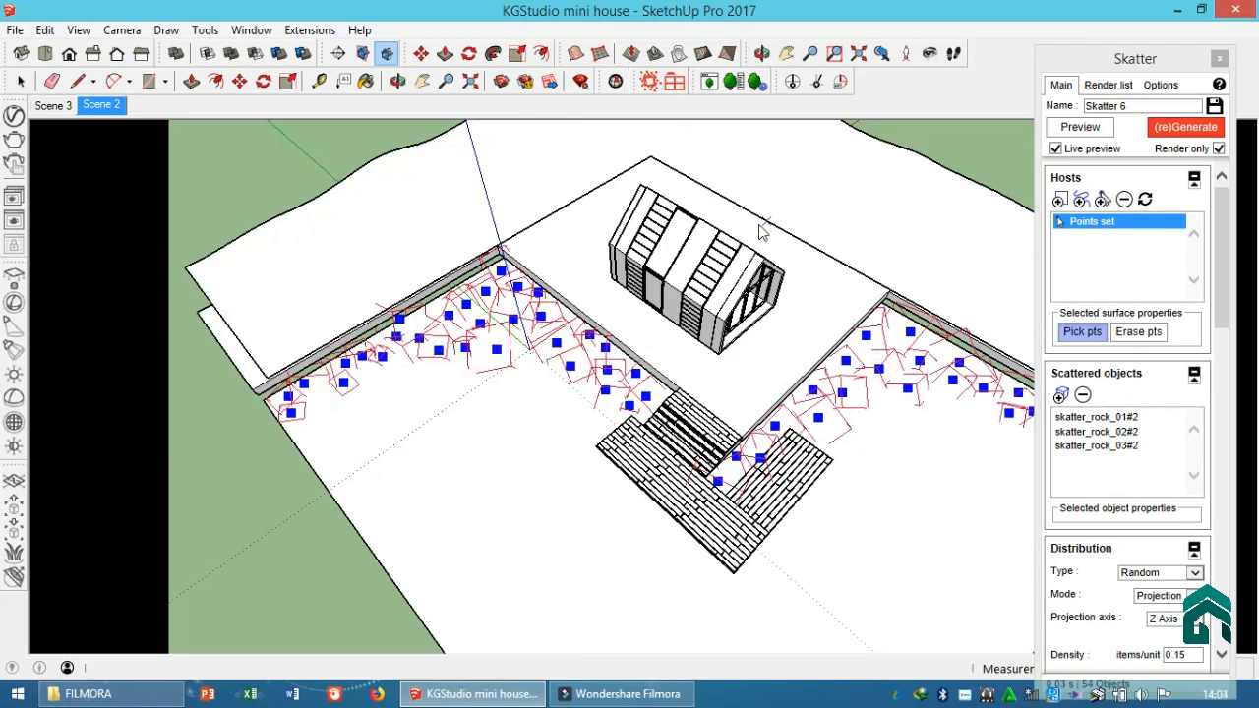
Step: Turn off Render only, generate the scattered rocks in the model and close Skatter
{"action": "left_click", "coordinate": [1219, 148]}
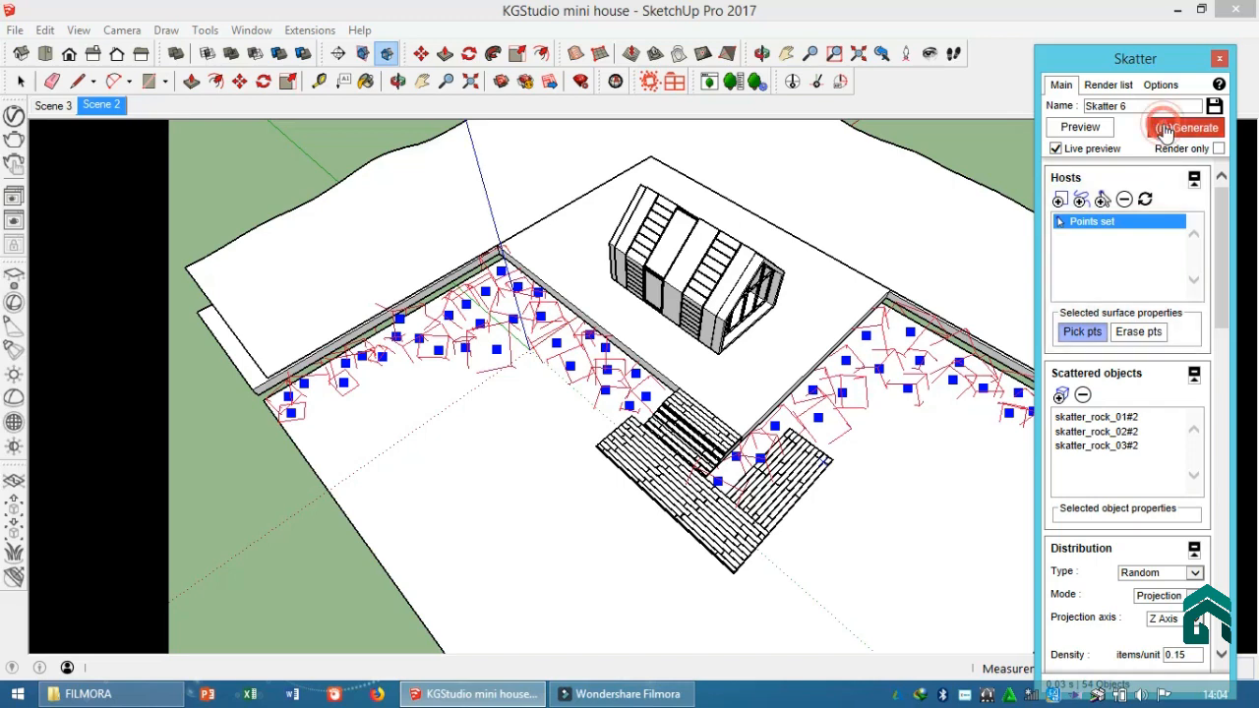
{"action": "left_click", "coordinate": [1166, 128]}
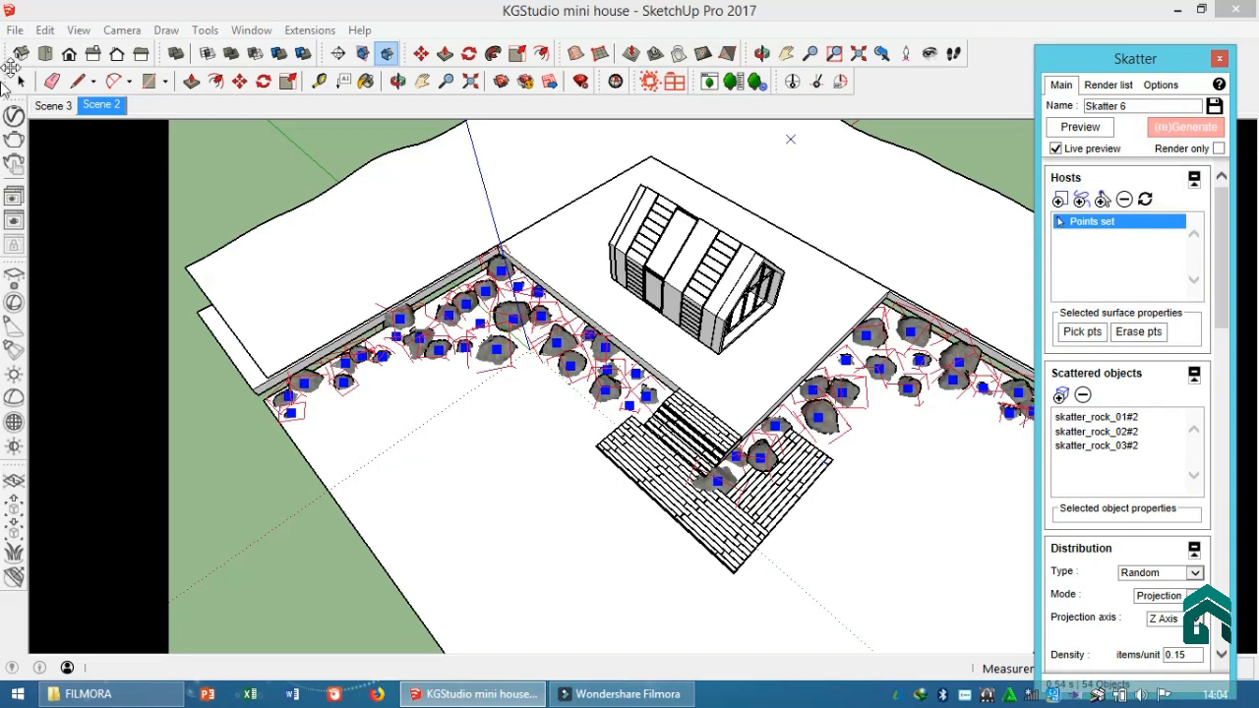
{"action": "left_click", "coordinate": [22, 79]}
{"action": "left_click", "coordinate": [1220, 59]}
Step: Select the scattered rocks group and move it vertically by about 0.56 m
{"action": "middle_click_drag", "start_coordinate": [964, 423], "coordinate": [819, 381]}
{"action": "left_click", "coordinate": [893, 361]}
{"action": "scroll", "coordinate": [819, 381], "scroll_direction": "up", "scroll_amount": 4}
{"action": "scroll", "coordinate": [819, 382], "scroll_direction": "up", "scroll_amount": 2}
{"action": "key", "text": "m"}
{"action": "left_click", "coordinate": [818, 382]}
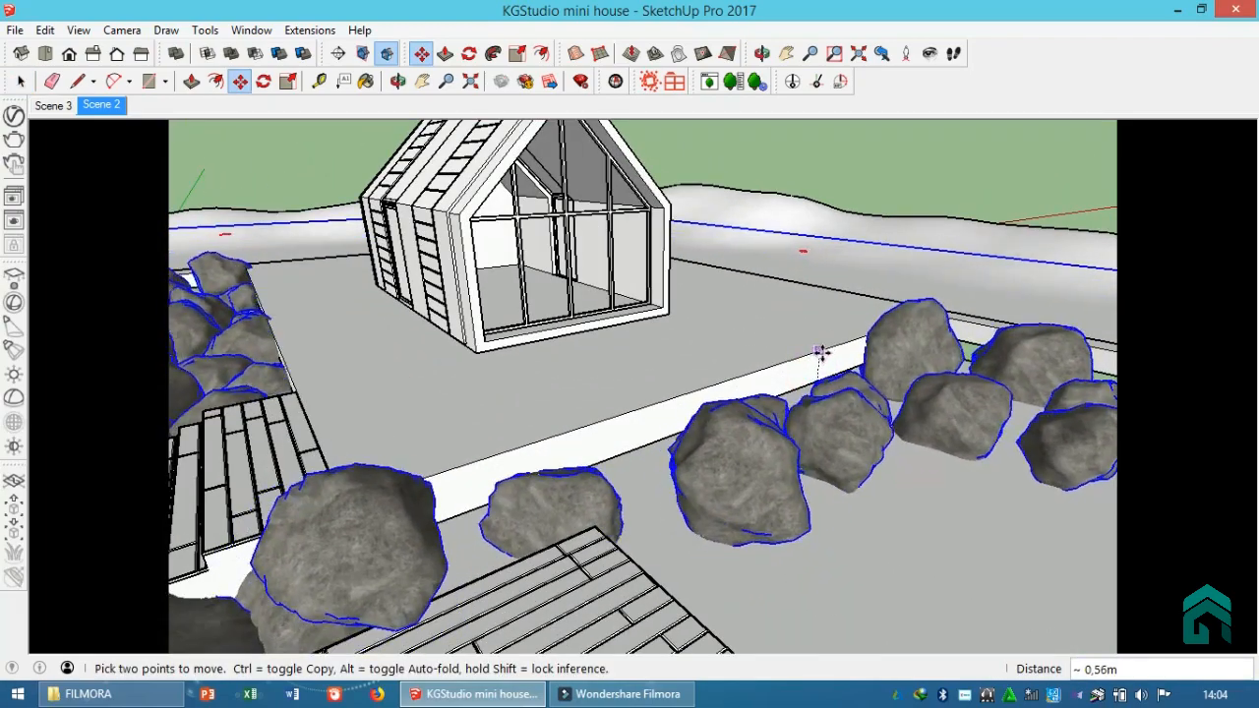
{"action": "left_click", "coordinate": [823, 358]}
Step: Open the rocks group and move the large rock overlapping the deck onto the open ground beyond it
{"action": "middle_click_drag", "start_coordinate": [824, 360], "coordinate": [611, 477]}
{"action": "scroll", "coordinate": [801, 346], "scroll_direction": "down", "scroll_amount": 3}
{"action": "scroll", "coordinate": [598, 537], "scroll_direction": "up", "scroll_amount": 3}
{"action": "key", "text": "space"}
{"action": "double_click", "coordinate": [616, 509]}
{"action": "left_click", "coordinate": [612, 477]}
{"action": "key", "text": "m"}
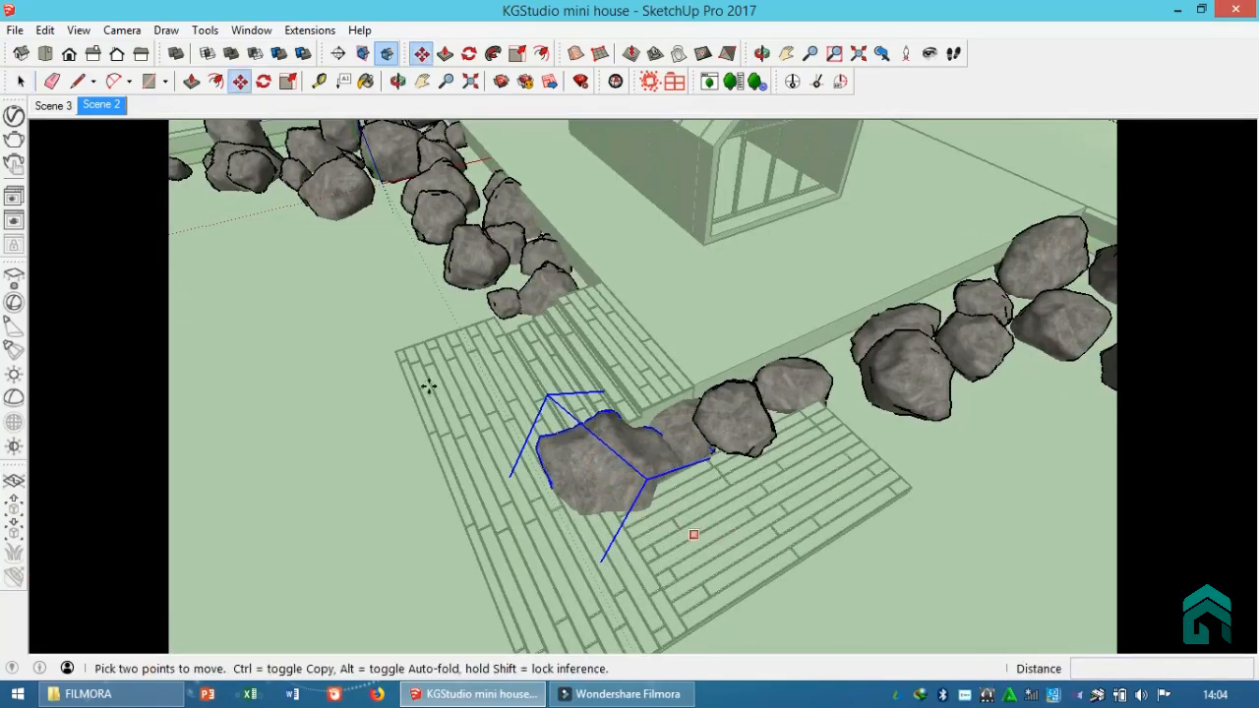
{"action": "left_click", "coordinate": [427, 450]}
{"action": "left_click", "coordinate": [596, 531]}
Step: Move the rock near the stairs' lower corner about 1.15 m into the gap beside the deck and scale it to about 0.81
{"action": "key", "text": "space"}
{"action": "scroll", "coordinate": [663, 382], "scroll_direction": "up", "scroll_amount": 4}
{"action": "left_click", "coordinate": [664, 379]}
{"action": "key", "text": "m"}
{"action": "left_click", "coordinate": [947, 497]}
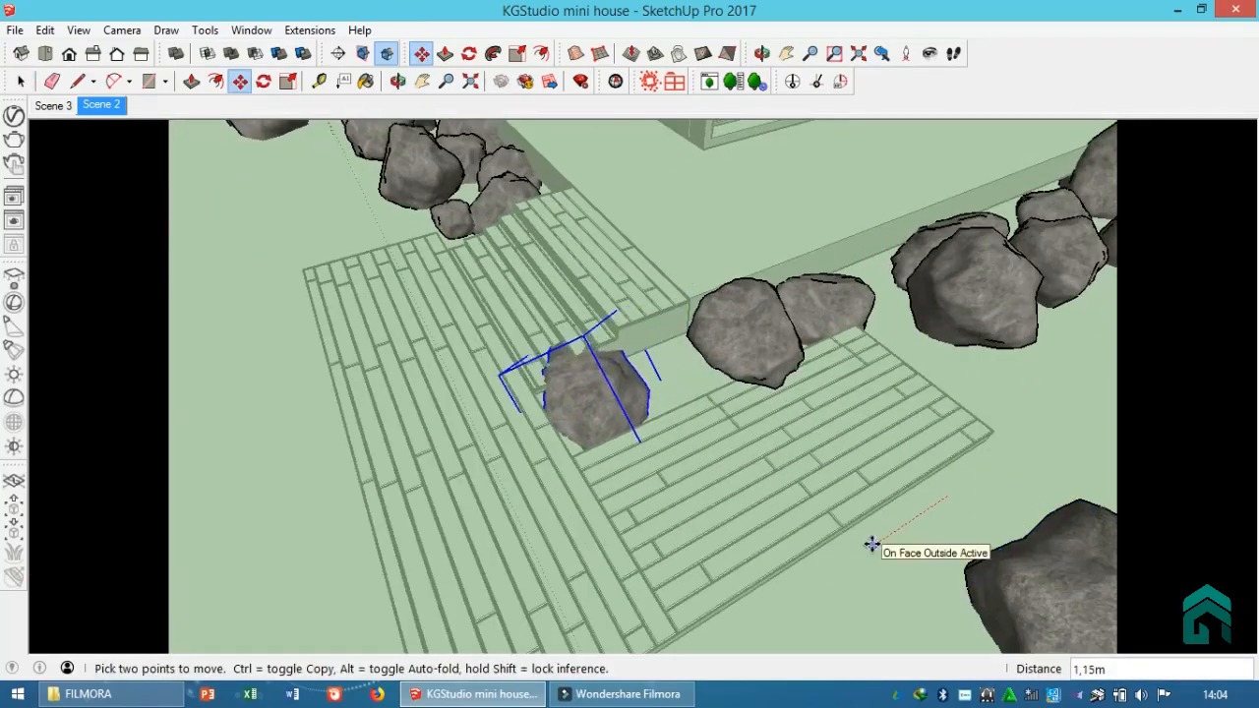
{"action": "left_click", "coordinate": [869, 542]}
{"action": "key", "text": "s"}
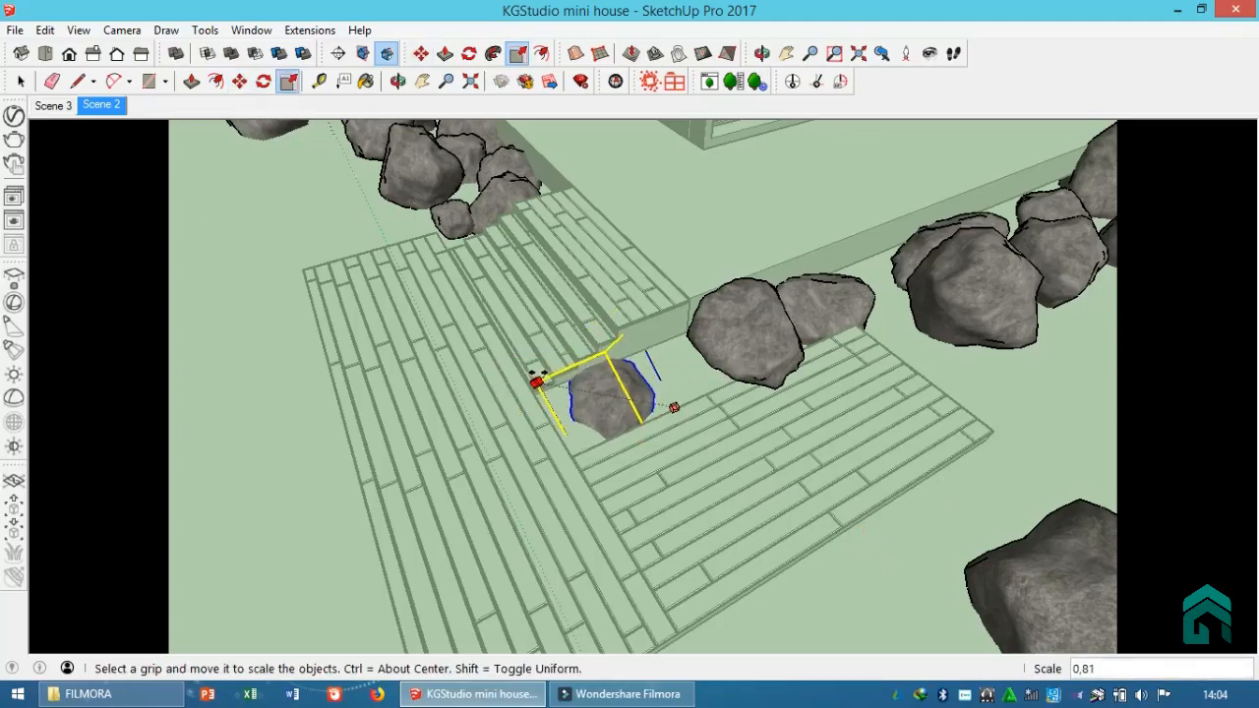
{"action": "left_click", "coordinate": [542, 375]}
Step: Turn the small rock and shift it about 0.42 m to fit the corner between the stairs and deck
{"action": "scroll", "coordinate": [683, 334], "scroll_direction": "up", "scroll_amount": 5}
{"action": "key", "text": "m"}
{"action": "left_click", "coordinate": [668, 334]}
{"action": "scroll", "coordinate": [667, 313], "scroll_direction": "down", "scroll_amount": 4}
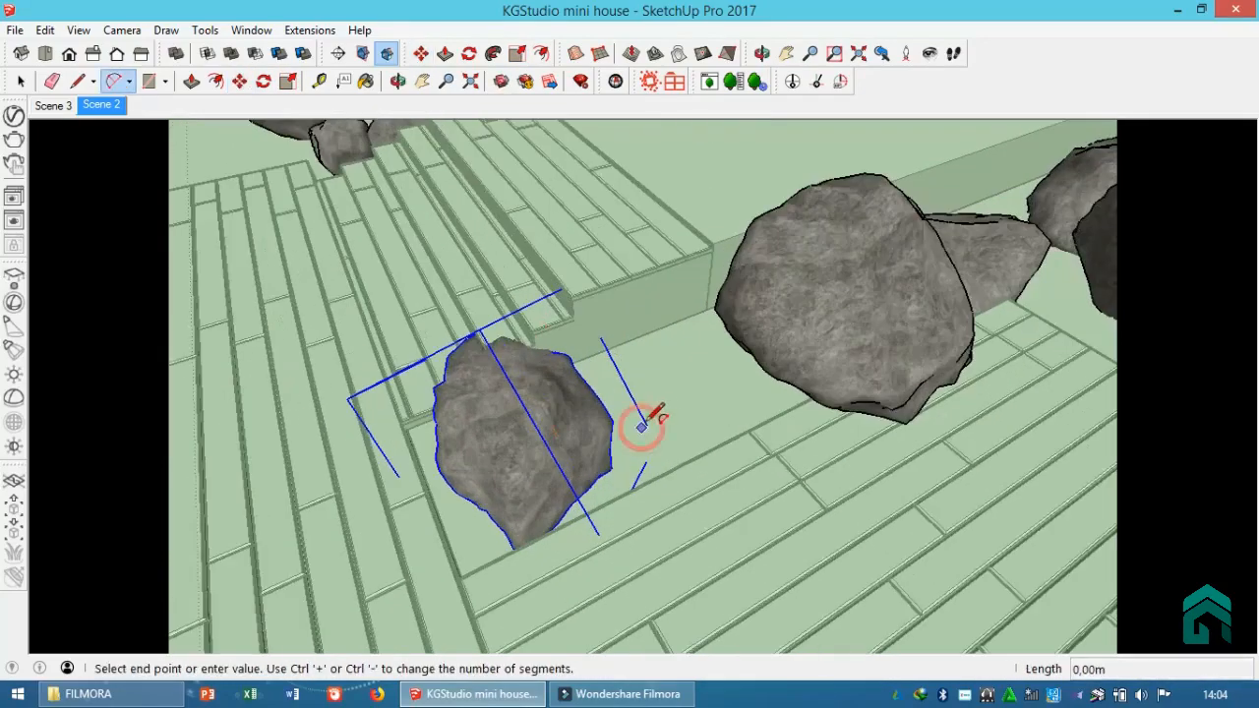
{"action": "left_click", "coordinate": [641, 427]}
{"action": "key", "text": "m"}
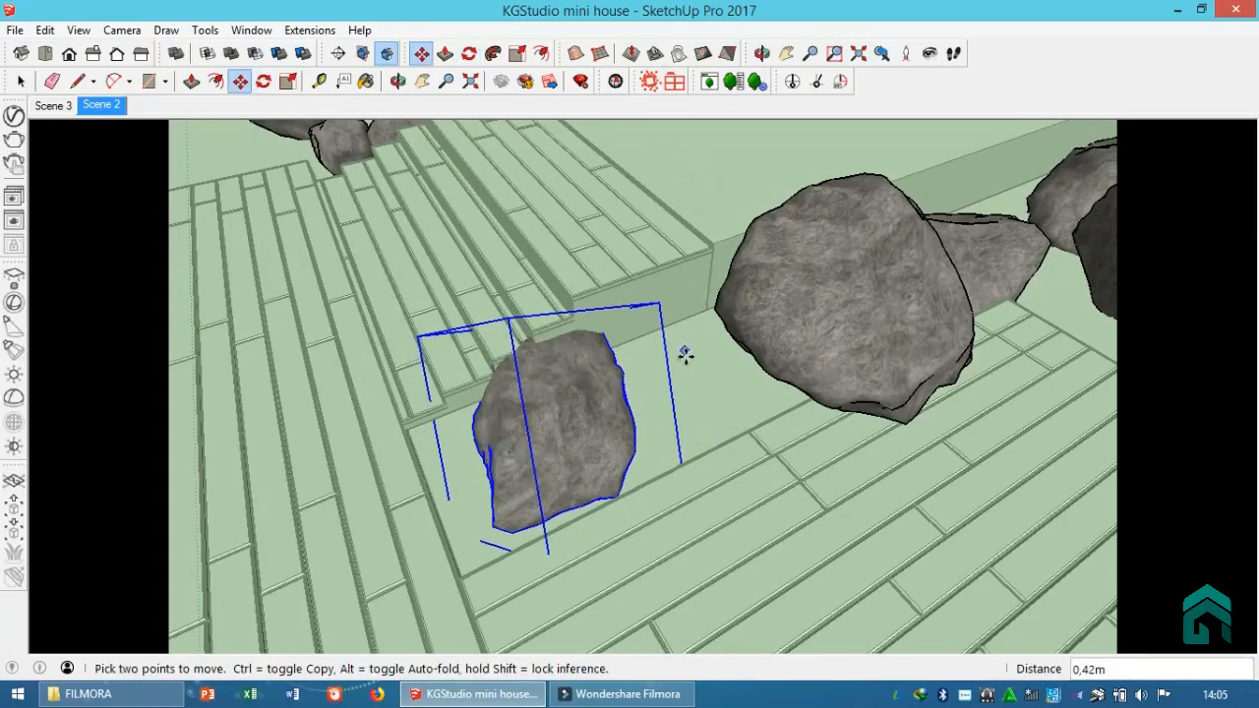
{"action": "left_click", "coordinate": [683, 371]}
Step: Move the next rock along the terrace wall toward the stairs, beside the small corner rock
{"action": "scroll", "coordinate": [652, 386], "scroll_direction": "down", "scroll_amount": 3}
{"action": "middle_click_drag", "start_coordinate": [652, 386], "coordinate": [733, 393]}
{"action": "key", "text": "space"}
{"action": "left_click", "coordinate": [745, 329]}
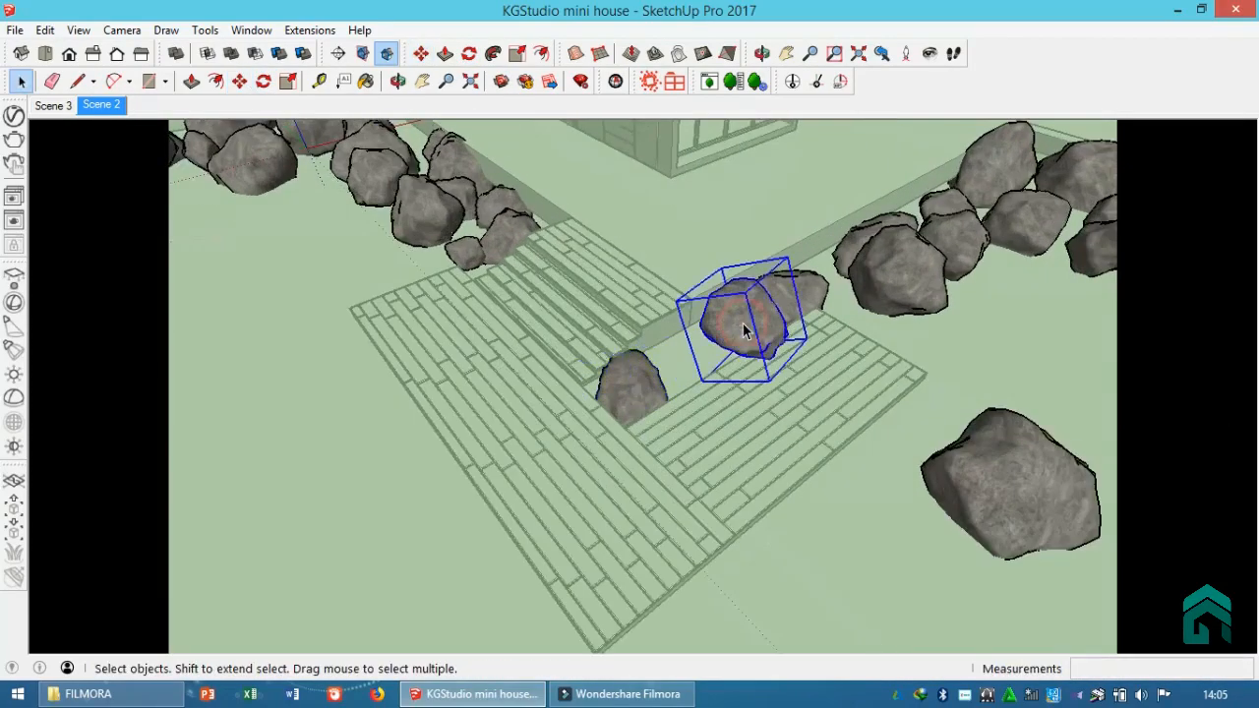
{"action": "key", "text": "m"}
{"action": "left_click", "coordinate": [770, 236]}
{"action": "middle_click_drag", "start_coordinate": [823, 252], "coordinate": [846, 325]}
{"action": "left_click", "coordinate": [1077, 355]}
{"action": "left_click", "coordinate": [1029, 357]}
Step: Scale the rock beside the corner rock and lower it about 0.30 m toward the ground
{"action": "scroll", "coordinate": [793, 291], "scroll_direction": "up", "scroll_amount": 2}
{"action": "key", "text": "s"}
{"action": "left_click", "coordinate": [782, 262]}
{"action": "left_click", "coordinate": [775, 277]}
{"action": "middle_click_drag", "start_coordinate": [775, 277], "coordinate": [742, 155]}
{"action": "key", "text": "m"}
{"action": "left_click", "coordinate": [817, 140]}
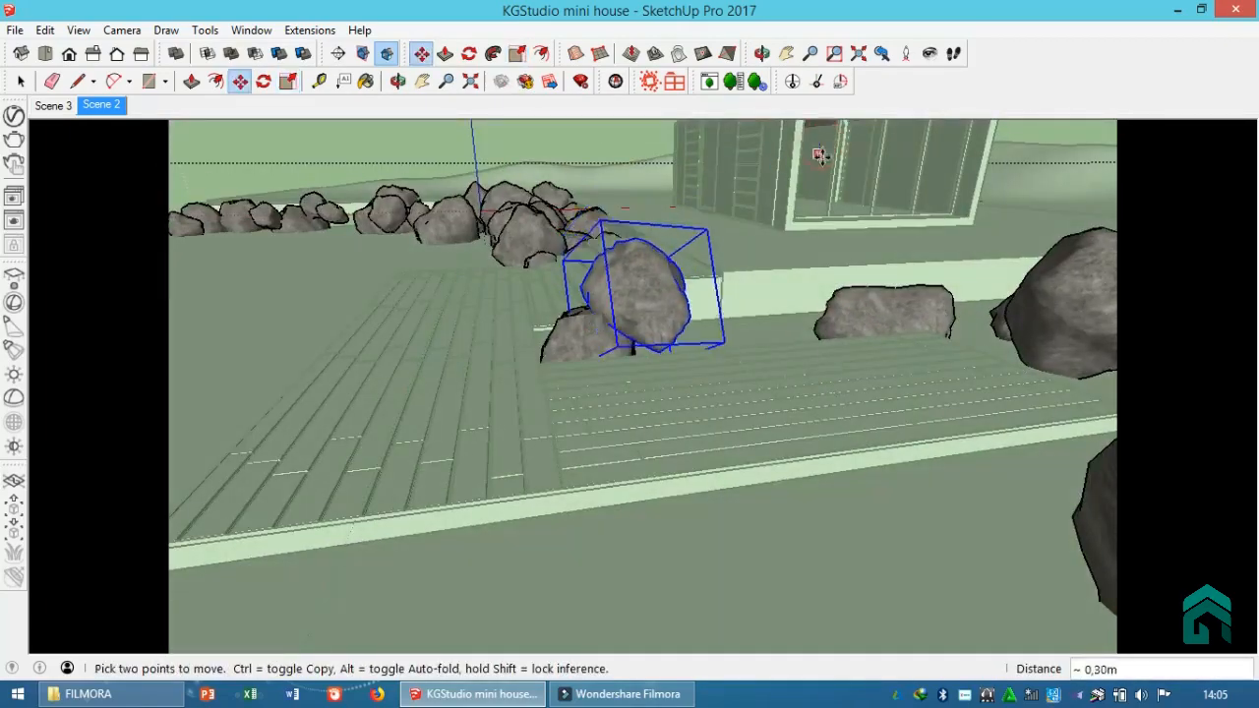
{"action": "left_click", "coordinate": [818, 165]}
Step: Move the flat rock at the deck's far edge along the wall, next to the two corner rocks
{"action": "middle_click_drag", "start_coordinate": [817, 165], "coordinate": [812, 437]}
{"action": "scroll", "coordinate": [811, 437], "scroll_direction": "down", "scroll_amount": 2}
{"action": "key", "text": "space"}
{"action": "scroll", "coordinate": [810, 439], "scroll_direction": "up", "scroll_amount": 2}
{"action": "left_click", "coordinate": [815, 379]}
{"action": "key", "text": "m"}
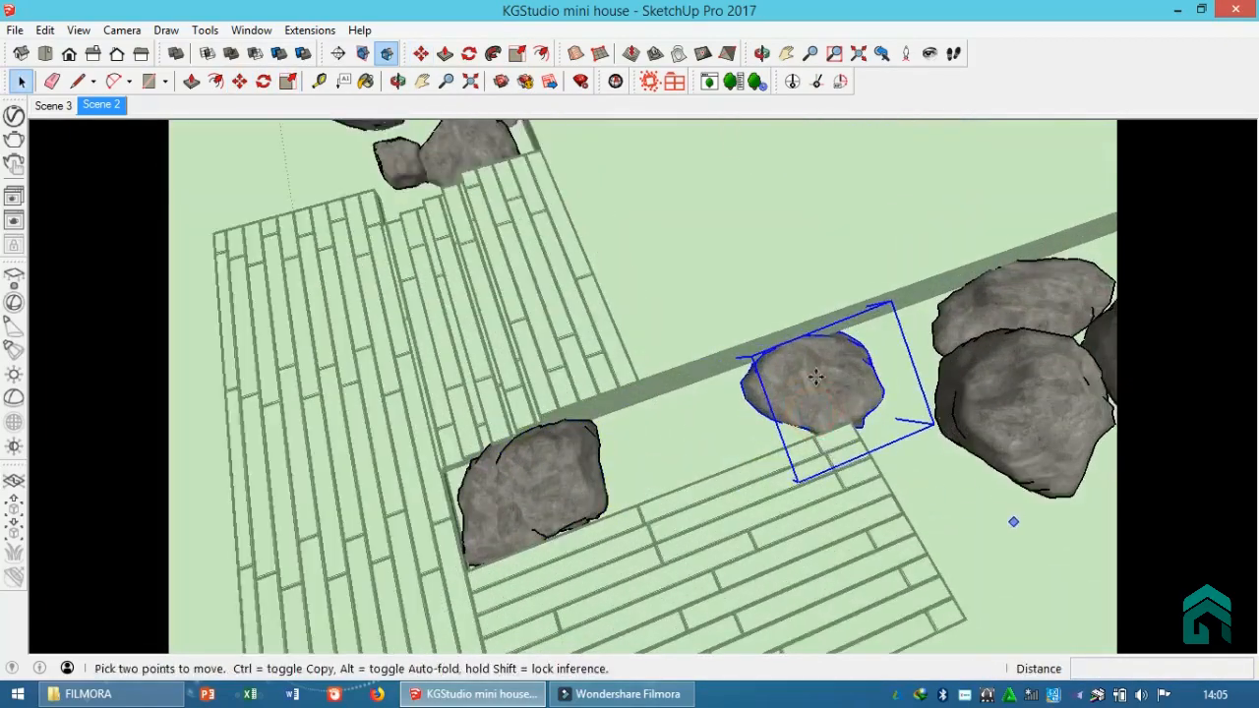
{"action": "left_click", "coordinate": [884, 230]}
{"action": "left_click", "coordinate": [754, 265]}
Step: Scale the flat rock to about 1.23 along the green axis, keeping the red axis at 1.00
{"action": "middle_click_drag", "start_coordinate": [754, 265], "coordinate": [689, 147]}
{"action": "key", "text": "s"}
{"action": "left_click", "coordinate": [692, 320]}
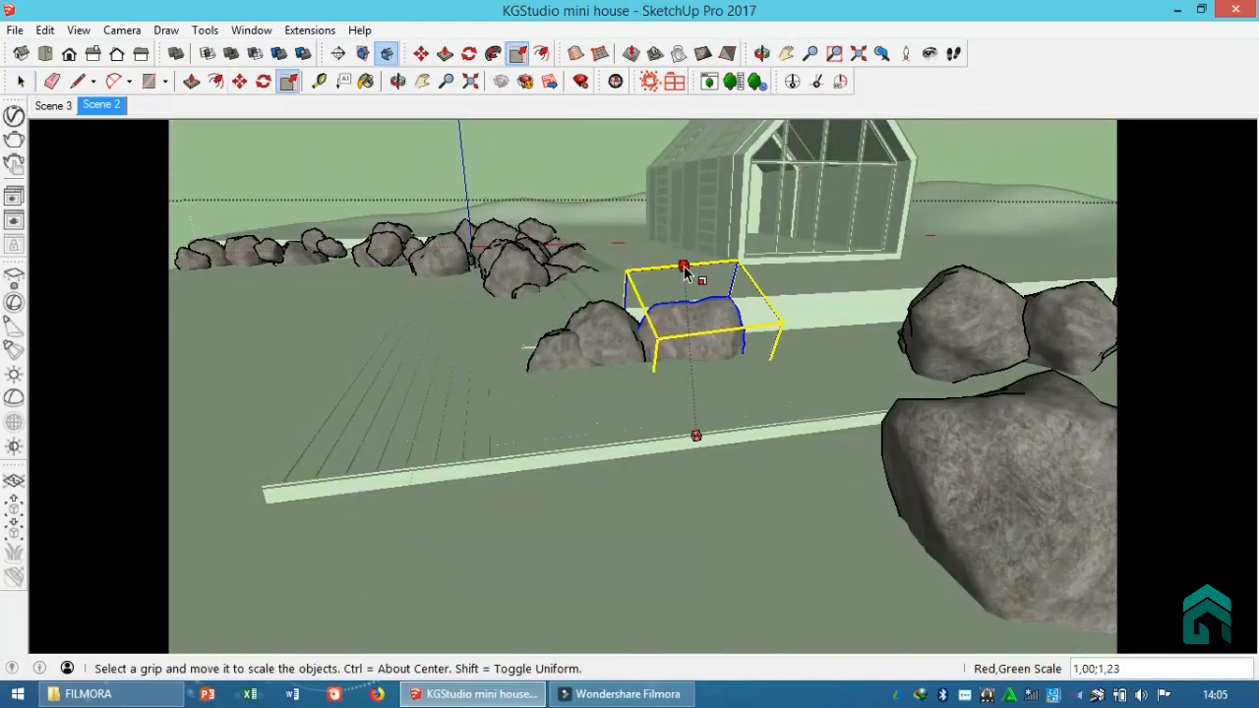
Step: Move another rock from beyond the deck into the gap at the end of the row between deck and wall
{"action": "middle_click_drag", "start_coordinate": [612, 269], "coordinate": [843, 439]}
{"action": "key", "text": "space"}
{"action": "left_click", "coordinate": [859, 436]}
{"action": "scroll", "coordinate": [862, 436], "scroll_direction": "up", "scroll_amount": 2}
{"action": "key", "text": "m"}
{"action": "left_click", "coordinate": [1062, 555]}
{"action": "left_click", "coordinate": [901, 536]}
{"action": "middle_click_drag", "start_coordinate": [900, 537], "coordinate": [771, 272]}
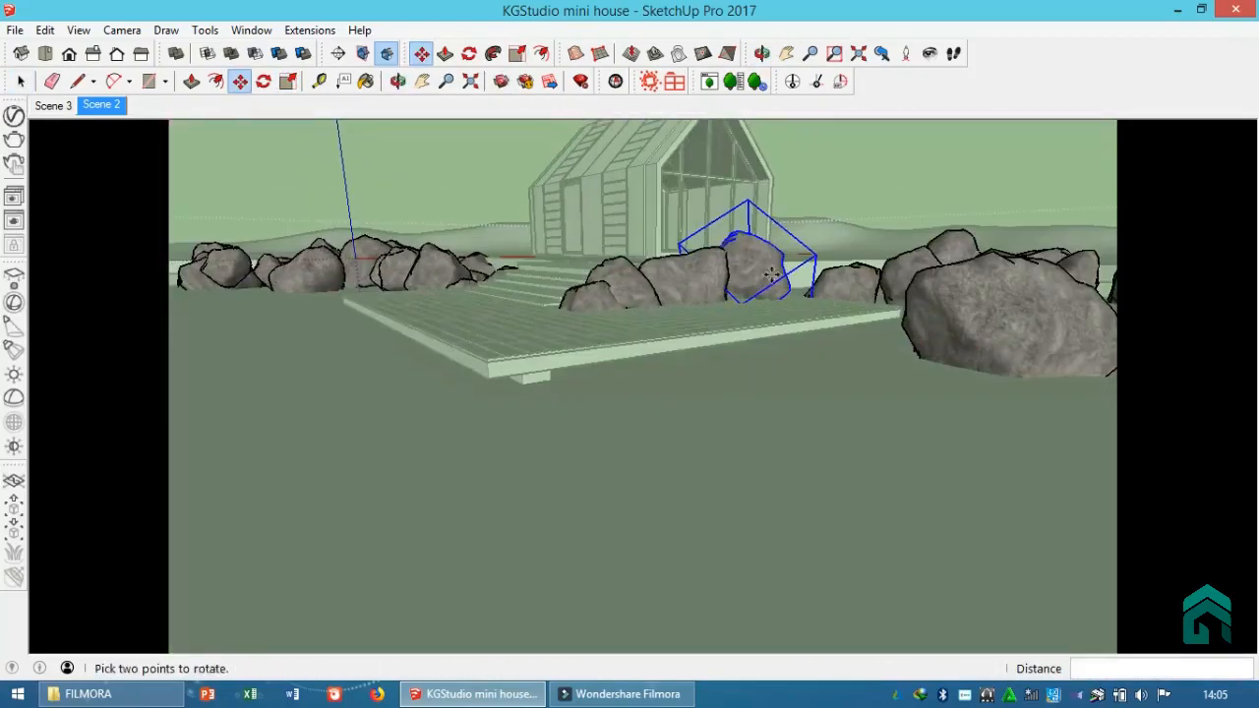
Step: Scale down the rock at the end of the row beside the deck
{"action": "scroll", "coordinate": [772, 273], "scroll_direction": "up", "scroll_amount": 2}
{"action": "key", "text": "s"}
{"action": "left_click", "coordinate": [735, 171]}
{"action": "left_click", "coordinate": [734, 225]}
Step: Rotate the rock at the end of the row by 60 degrees
{"action": "middle_click_drag", "start_coordinate": [735, 224], "coordinate": [576, 401]}
{"action": "scroll", "coordinate": [577, 402], "scroll_direction": "down", "scroll_amount": 1}
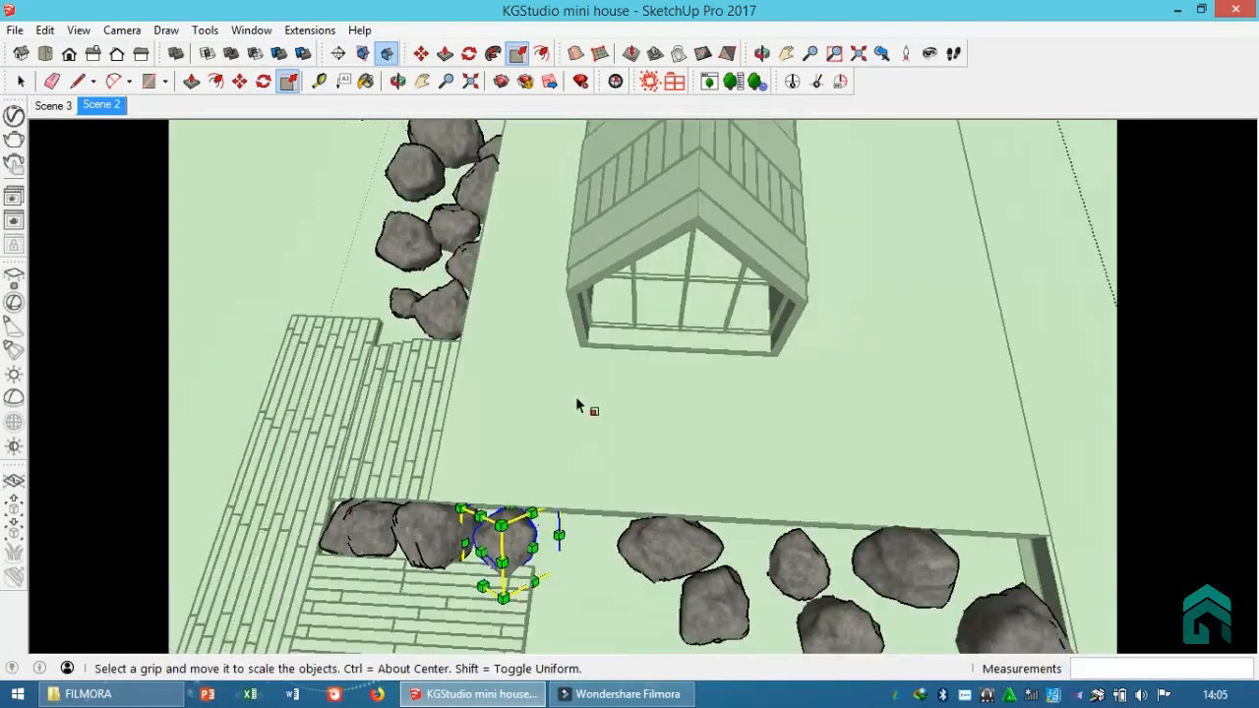
{"action": "scroll", "coordinate": [562, 539], "scroll_direction": "up", "scroll_amount": 3}
{"action": "key", "text": "q"}
{"action": "left_click", "coordinate": [604, 532]}
{"action": "left_click", "coordinate": [593, 551]}
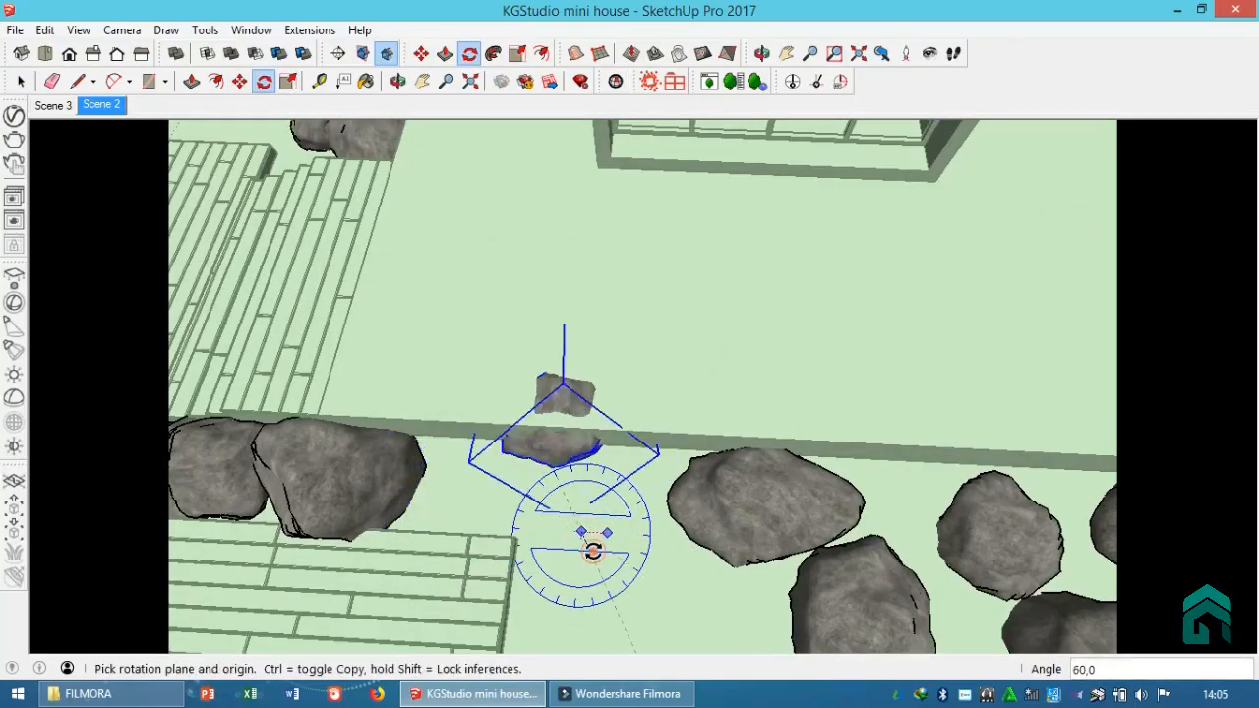
Step: Move the rotated end rock snugly against its neighbour between the deck and the wall
{"action": "key", "text": "m"}
{"action": "left_click", "coordinate": [635, 516]}
{"action": "left_click", "coordinate": [570, 582]}
{"action": "left_click", "coordinate": [628, 500]}
{"action": "left_click", "coordinate": [604, 505]}
{"action": "middle_click_drag", "start_coordinate": [604, 505], "coordinate": [813, 289]}
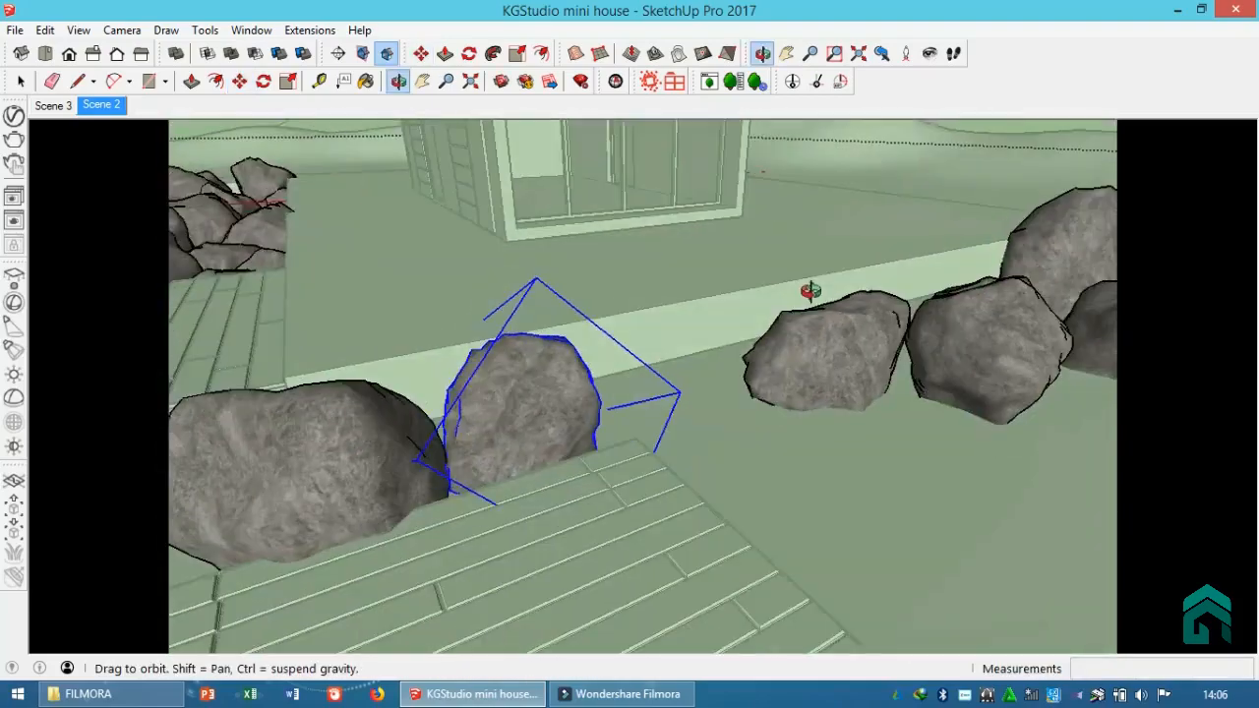
Step: Move the large rock lying in front of the deck against the wall, into the gap past the end of the row
{"action": "key", "text": "space"}
{"action": "left_click", "coordinate": [792, 340]}
{"action": "scroll", "coordinate": [719, 286], "scroll_direction": "down", "scroll_amount": 3}
{"action": "middle_click_drag", "start_coordinate": [719, 287], "coordinate": [706, 362]}
{"action": "scroll", "coordinate": [706, 362], "scroll_direction": "down", "scroll_amount": 3}
{"action": "scroll", "coordinate": [705, 362], "scroll_direction": "up", "scroll_amount": 3}
{"action": "left_click", "coordinate": [711, 588]}
{"action": "key", "text": "m"}
{"action": "left_click", "coordinate": [914, 597]}
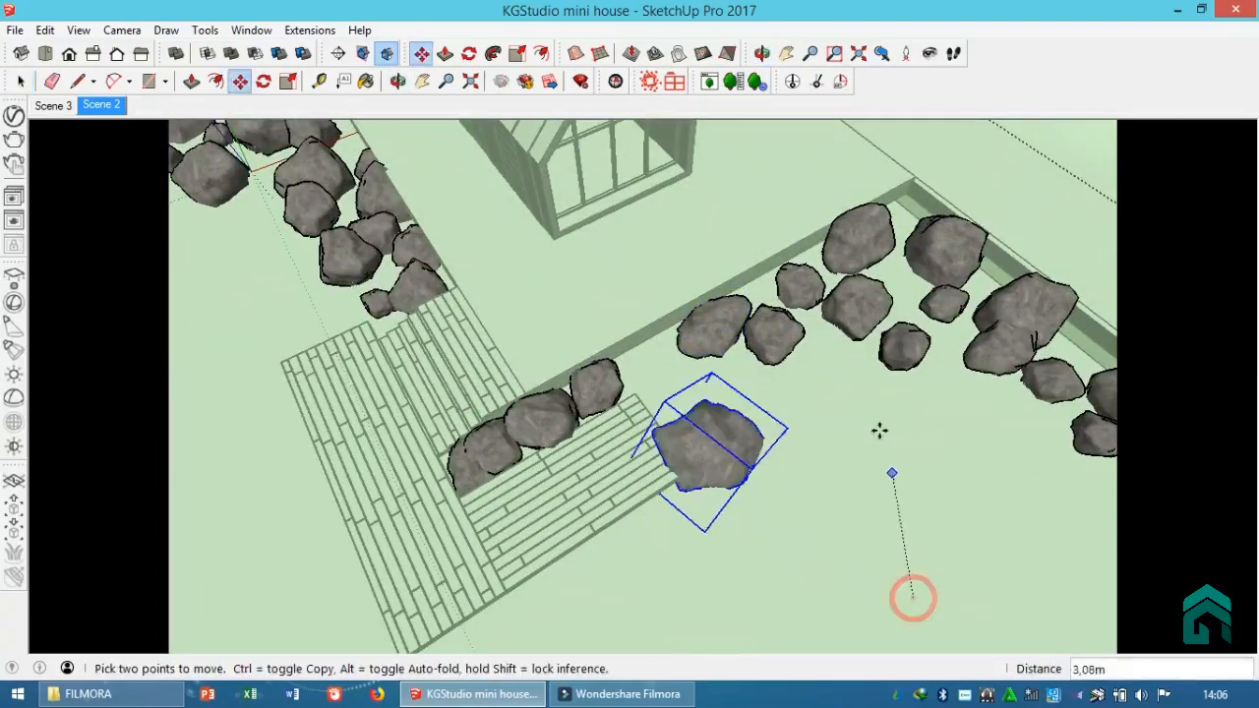
{"action": "left_click", "coordinate": [879, 431]}
{"action": "left_click", "coordinate": [989, 545]}
{"action": "left_click", "coordinate": [934, 492]}
{"action": "scroll", "coordinate": [675, 341], "scroll_direction": "up", "scroll_amount": 4}
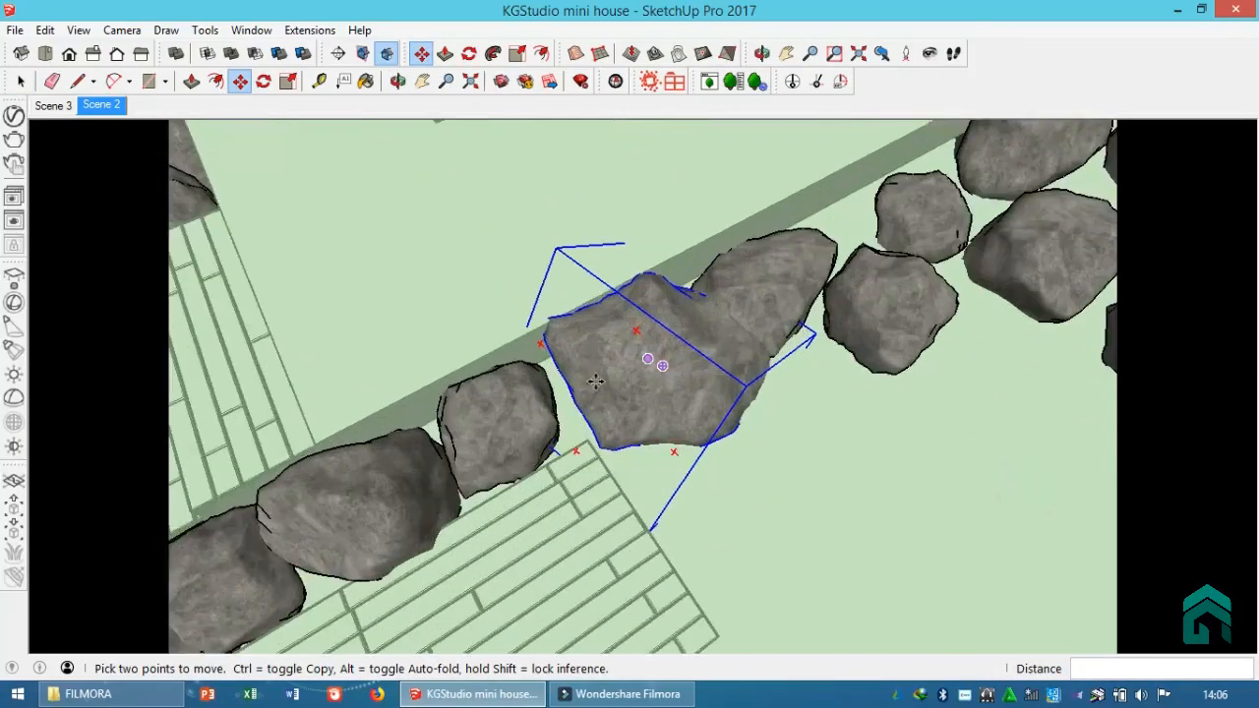
Step: Scale the smaller rock between the large rock and the deck row
{"action": "key", "text": "space"}
{"action": "left_click", "coordinate": [536, 413]}
{"action": "middle_click_drag", "start_coordinate": [536, 413], "coordinate": [472, 418]}
{"action": "key", "text": "s"}
{"action": "left_click", "coordinate": [541, 336]}
{"action": "left_click", "coordinate": [557, 328]}
{"action": "middle_click_drag", "start_coordinate": [562, 324], "coordinate": [595, 310]}
Step: Try to scale the rock beyond the large rock along the wall
{"action": "scroll", "coordinate": [604, 245], "scroll_direction": "down", "scroll_amount": 3}
{"action": "key", "text": "space"}
{"action": "left_click", "coordinate": [697, 305]}
{"action": "scroll", "coordinate": [720, 324], "scroll_direction": "up", "scroll_amount": 2}
{"action": "left_click_drag", "start_coordinate": [740, 276], "coordinate": [742, 266]}
{"action": "middle_click_drag", "start_coordinate": [732, 341], "coordinate": [750, 289]}
{"action": "key", "text": "ctrl+z"}
Step: Scale three neighbouring rocks beyond the large rock together along the blue axis
{"action": "key", "text": "space"}
{"action": "left_click", "coordinate": [677, 305]}
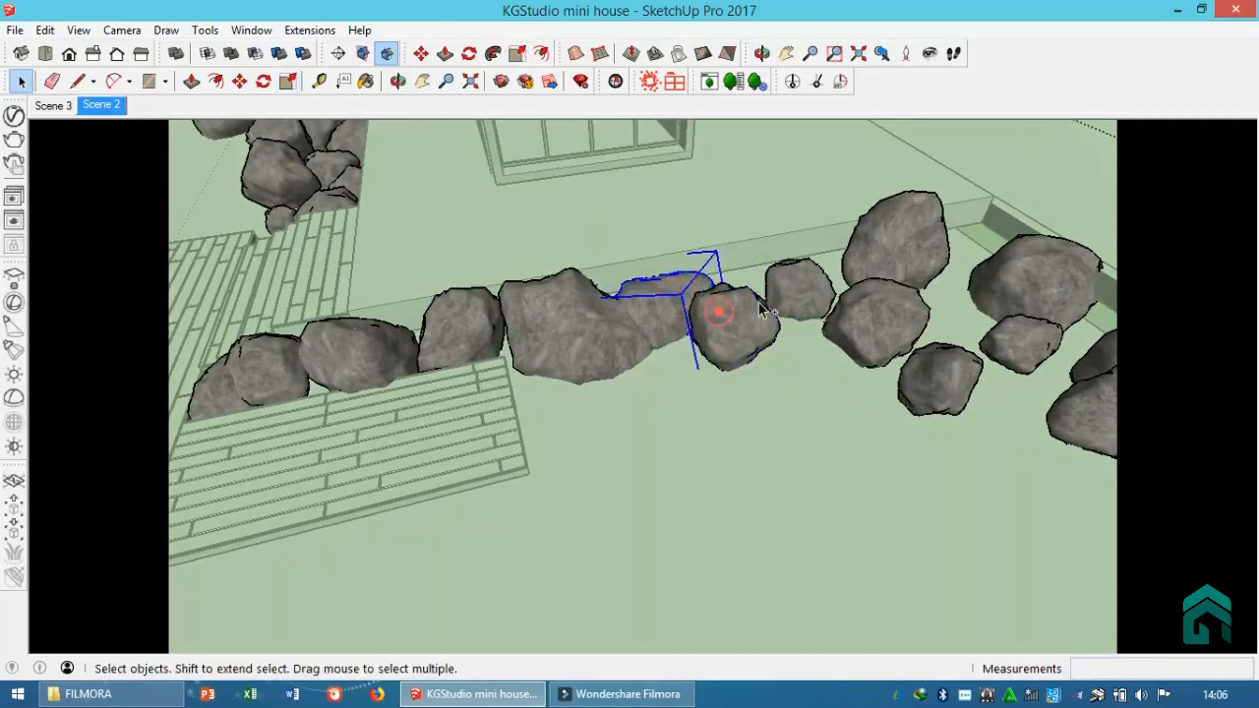
{"action": "left_click", "coordinate": [756, 309], "text": "shift"}
{"action": "left_click", "coordinate": [795, 297], "text": "shift"}
{"action": "key", "text": "s"}
{"action": "left_click_drag", "start_coordinate": [734, 266], "coordinate": [744, 229]}
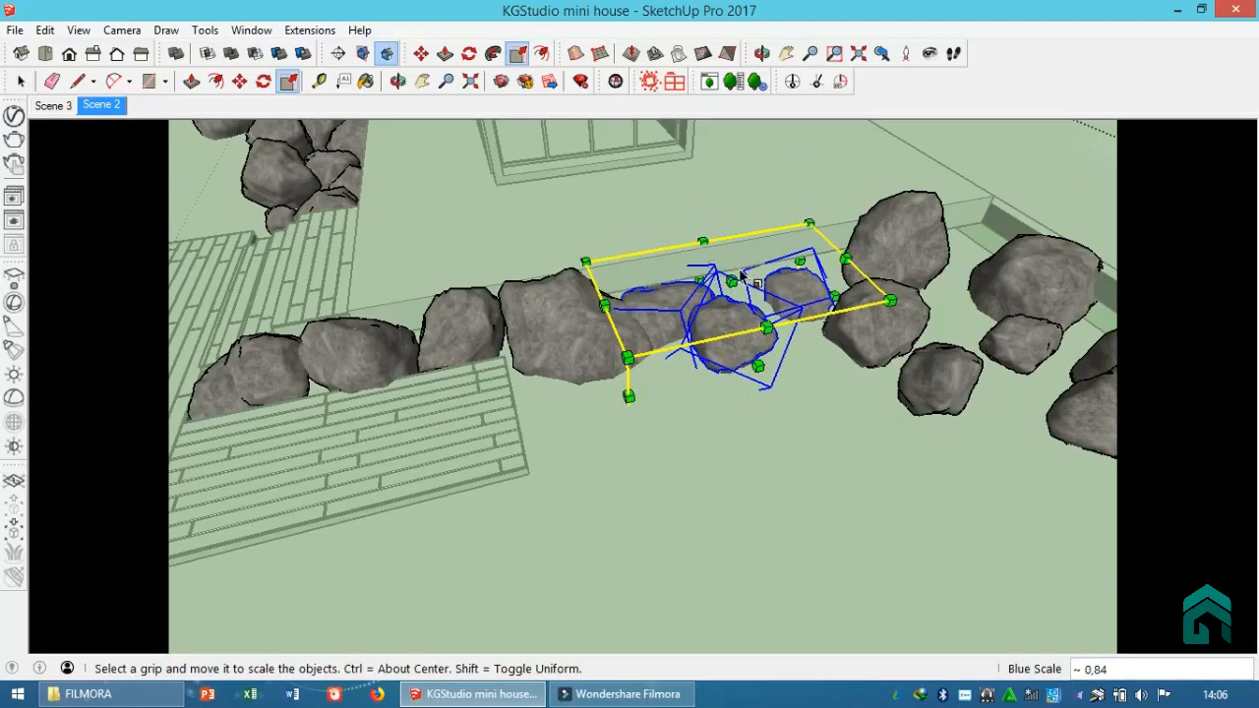
{"action": "middle_click_drag", "start_coordinate": [743, 278], "coordinate": [723, 238]}
{"action": "left_click_drag", "start_coordinate": [721, 237], "coordinate": [722, 234]}
{"action": "middle_click_drag", "start_coordinate": [723, 235], "coordinate": [694, 344]}
Step: Scale the front rock of the three individually to adjust its height and width
{"action": "key", "text": "space"}
{"action": "left_click", "coordinate": [732, 351]}
{"action": "key", "text": "s"}
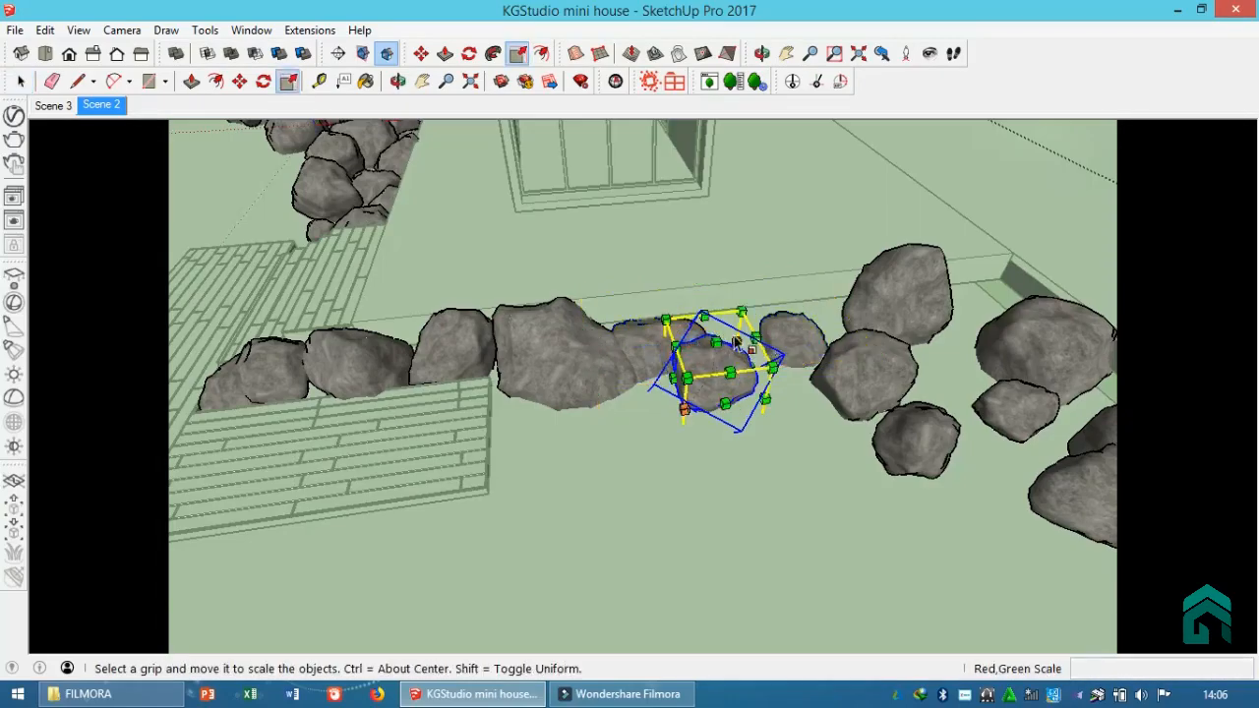
{"action": "left_click_drag", "start_coordinate": [716, 342], "coordinate": [714, 326]}
{"action": "left_click_drag", "start_coordinate": [675, 370], "coordinate": [665, 365]}
Step: Make the rock wedged between the large rock and the front rock taller
{"action": "key", "text": "space"}
{"action": "left_click", "coordinate": [656, 357]}
{"action": "middle_click_drag", "start_coordinate": [669, 358], "coordinate": [711, 374]}
{"action": "scroll", "coordinate": [689, 364], "scroll_direction": "up", "scroll_amount": 1}
{"action": "key", "text": "s"}
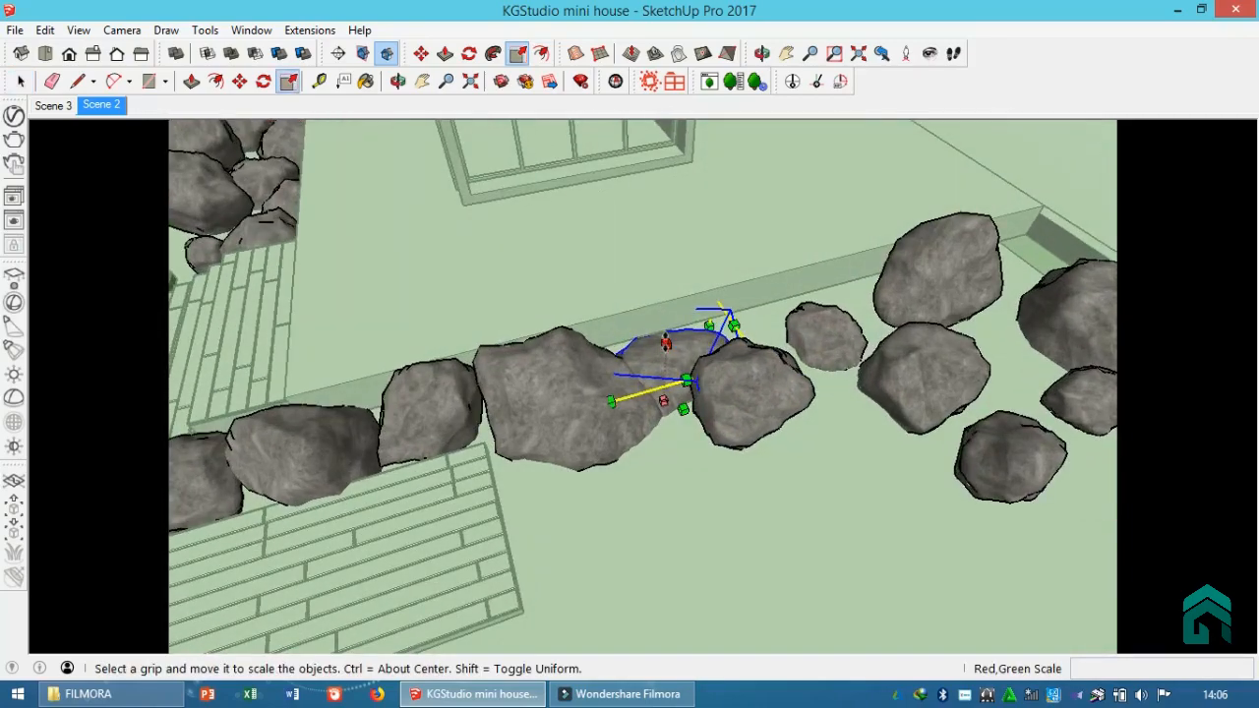
{"action": "left_click_drag", "start_coordinate": [666, 343], "coordinate": [666, 312]}
Step: Make the small rock near the wall taller and stretch it to about 2.14 along the red axis
{"action": "key", "text": "space"}
{"action": "left_click", "coordinate": [807, 332]}
{"action": "key", "text": "s"}
{"action": "left_click_drag", "start_coordinate": [830, 316], "coordinate": [838, 287]}
{"action": "left_click_drag", "start_coordinate": [791, 338], "coordinate": [744, 357]}
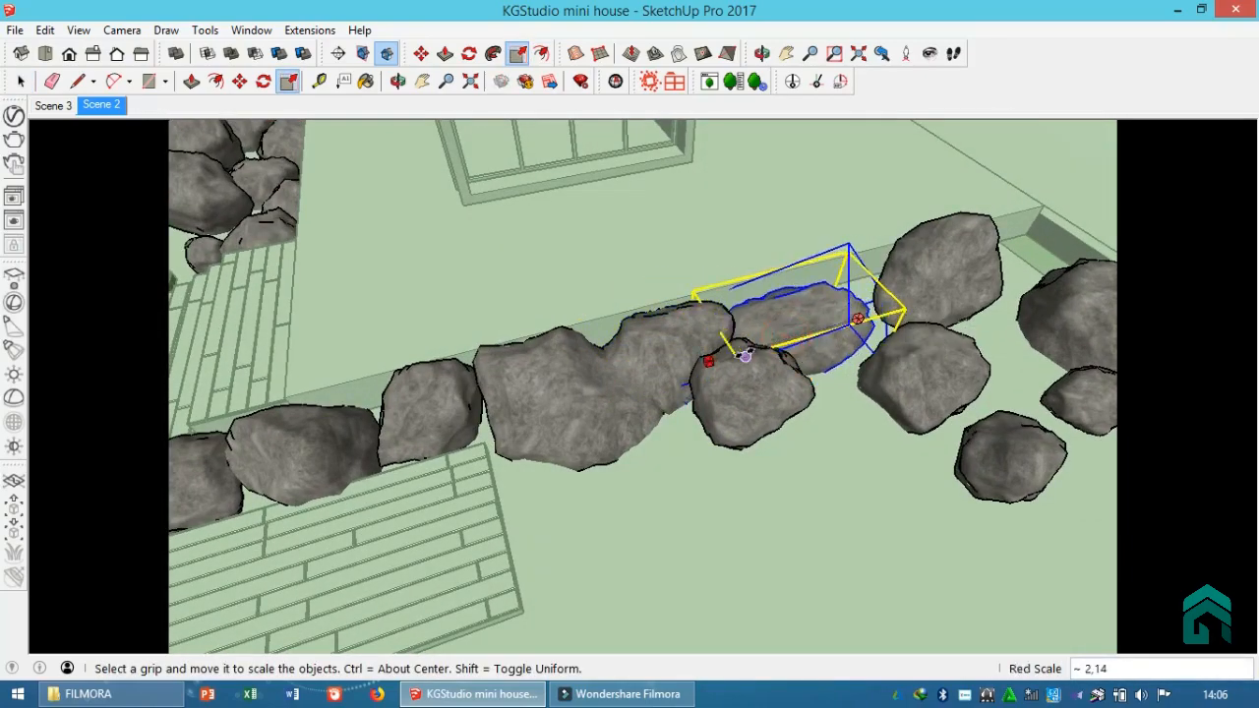
Step: Copy the inner rock near the wall corner into the neighbouring gap on the deck side
{"action": "key", "text": "space"}
{"action": "middle_click_drag", "start_coordinate": [745, 357], "coordinate": [764, 397]}
{"action": "scroll", "coordinate": [768, 397], "scroll_direction": "up", "scroll_amount": 1}
{"action": "left_click", "coordinate": [751, 362]}
{"action": "key", "text": "m"}
{"action": "key", "text": "ctrl"}
{"action": "left_click", "coordinate": [903, 515]}
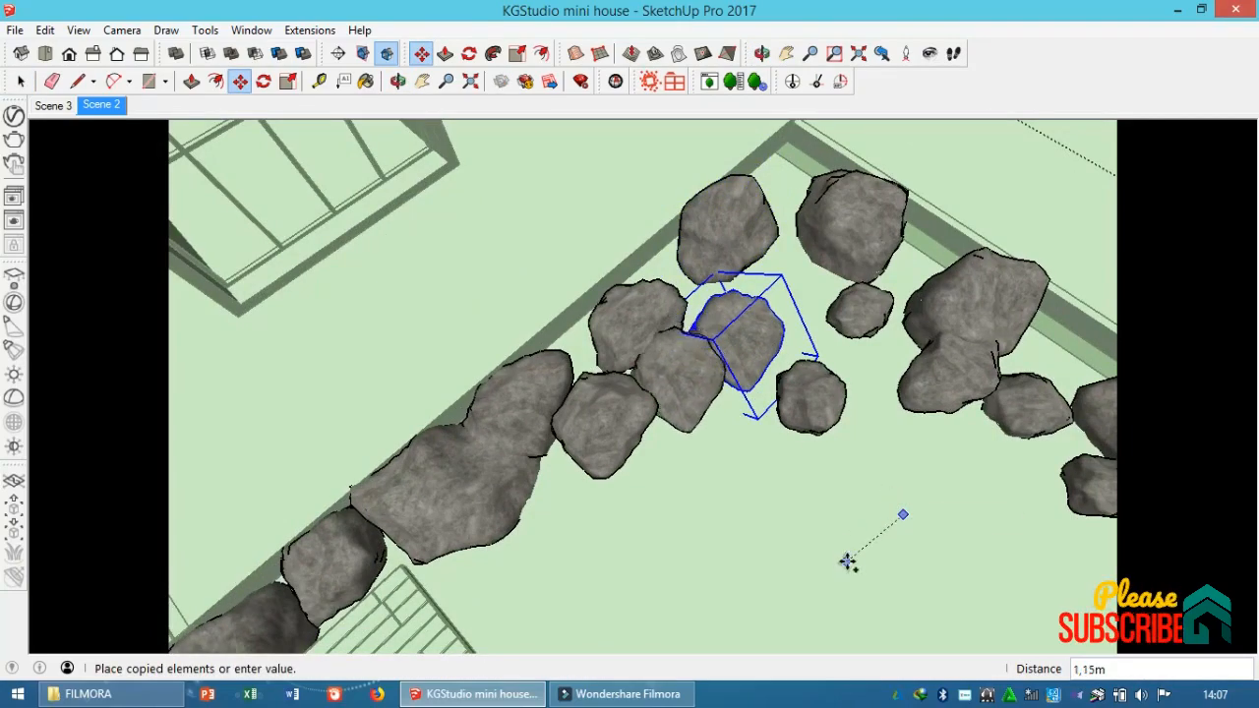
{"action": "left_click", "coordinate": [857, 559]}
Step: Copy the large rock on the adjoining wall about 3.23 m across to the inner row near the corner
{"action": "key", "text": "space"}
{"action": "scroll", "coordinate": [787, 340], "scroll_direction": "down", "scroll_amount": 2}
{"action": "left_click", "coordinate": [922, 320]}
{"action": "key", "text": "m"}
{"action": "key", "text": "ctrl"}
{"action": "left_click", "coordinate": [954, 503]}
{"action": "left_click", "coordinate": [791, 504]}
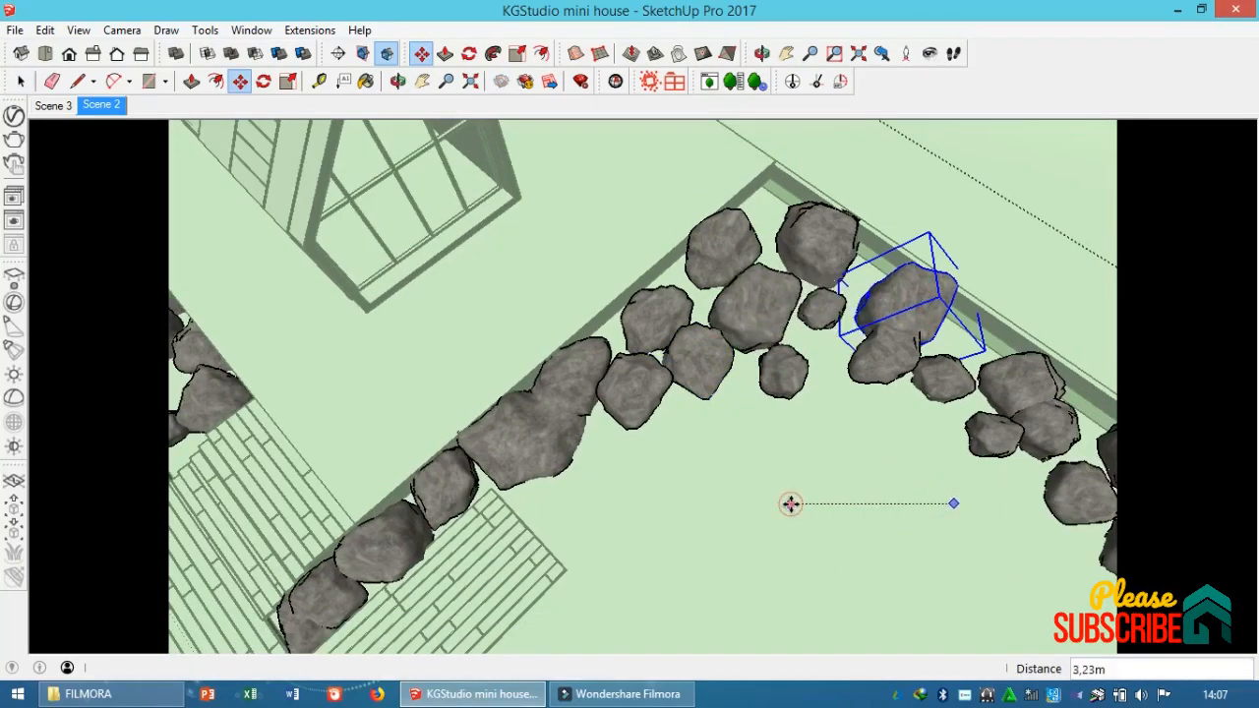
Step: Move the small inner rock near the corner against the neighbouring rocks of the row
{"action": "key", "text": "space"}
{"action": "scroll", "coordinate": [787, 394], "scroll_direction": "up", "scroll_amount": 4}
{"action": "left_click", "coordinate": [771, 363]}
{"action": "key", "text": "m"}
{"action": "left_click", "coordinate": [932, 579]}
{"action": "left_click", "coordinate": [860, 545]}
Step: Copy a rock from the middle of the adjoining wall's row to the inner side of the wall corner
{"action": "key", "text": "space"}
{"action": "left_click", "coordinate": [993, 380]}
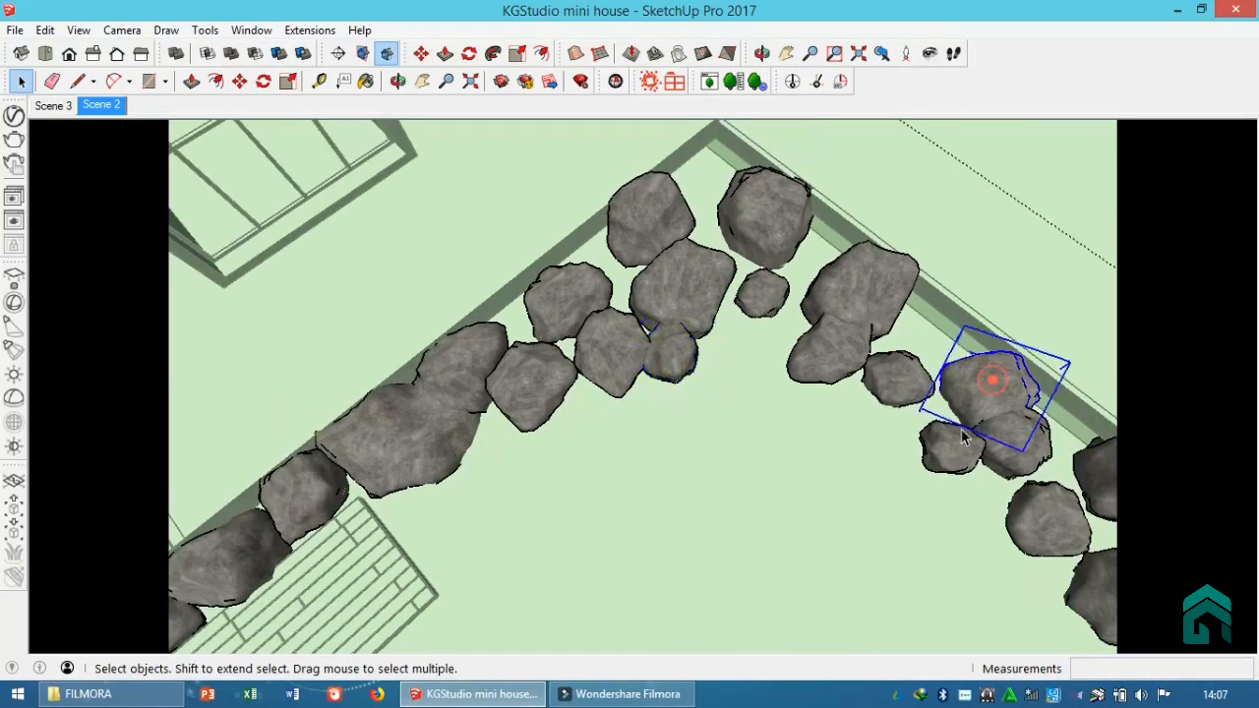
{"action": "key", "text": "m"}
{"action": "key", "text": "ctrl"}
{"action": "left_click", "coordinate": [972, 551]}
{"action": "left_click", "coordinate": [709, 464]}
Step: Copy the rear rock at the far end of the adjoining wall's row into the gap along the wall nearer the corner
{"action": "scroll", "coordinate": [733, 394], "scroll_direction": "down", "scroll_amount": 2}
{"action": "middle_click_drag", "start_coordinate": [736, 385], "coordinate": [788, 225]}
{"action": "key", "text": "space"}
{"action": "scroll", "coordinate": [807, 316], "scroll_direction": "up", "scroll_amount": 2}
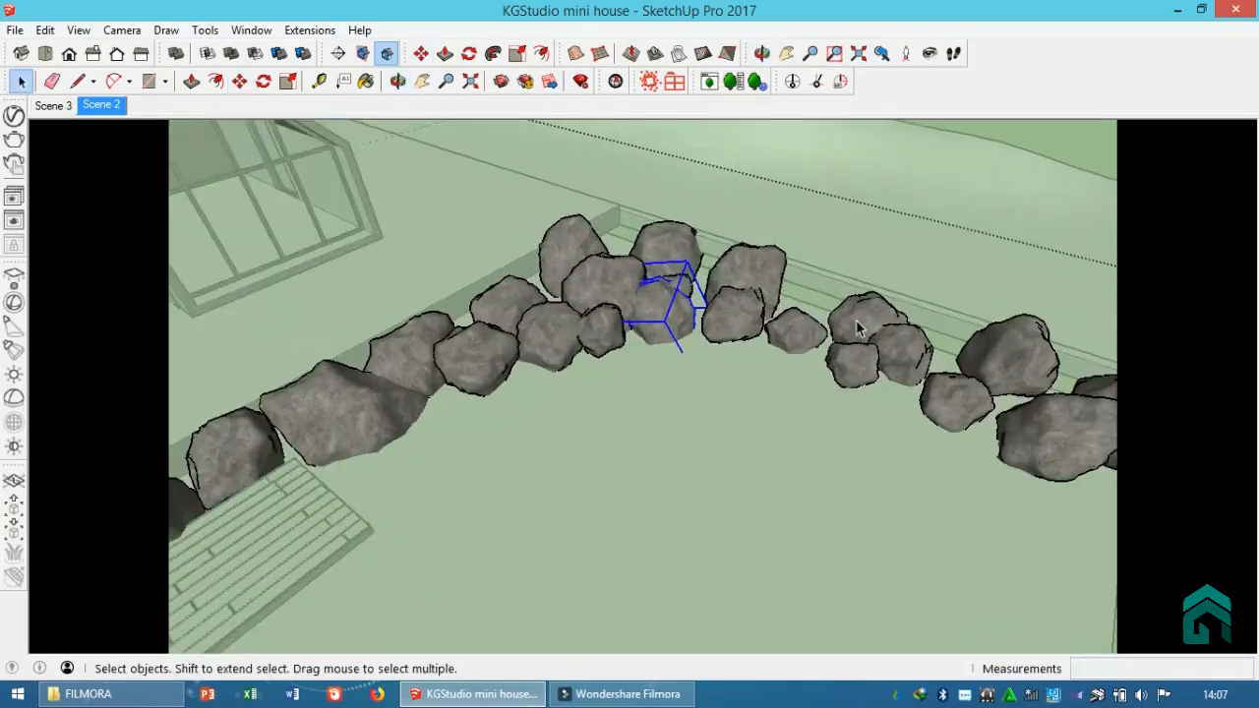
{"action": "left_click", "coordinate": [856, 327]}
{"action": "middle_click_drag", "start_coordinate": [859, 329], "coordinate": [885, 432]}
{"action": "scroll", "coordinate": [905, 393], "scroll_direction": "down", "scroll_amount": 2}
{"action": "left_click", "coordinate": [1012, 333]}
{"action": "key", "text": "m"}
{"action": "key", "text": "ctrl"}
{"action": "left_click", "coordinate": [955, 482]}
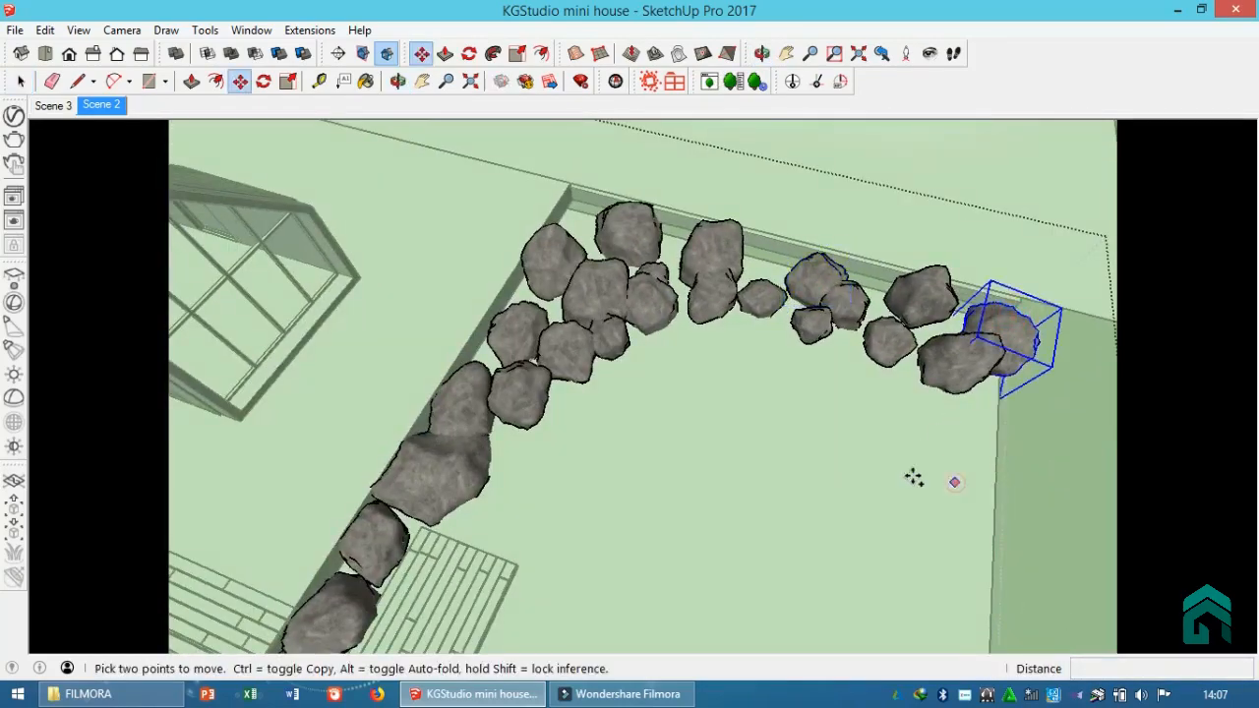
{"action": "left_click", "coordinate": [711, 386]}
Step: Copy the front rock at the far end into the gap midway along the adjoining wall's row
{"action": "key", "text": "space"}
{"action": "left_click", "coordinate": [933, 361]}
{"action": "key", "text": "m"}
{"action": "key", "text": "ctrl"}
{"action": "left_click", "coordinate": [923, 562]}
{"action": "left_click", "coordinate": [815, 474]}
Step: Copy an inner-row rock about 4.43 m into the empty corner where the two walls meet
{"action": "key", "text": "space"}
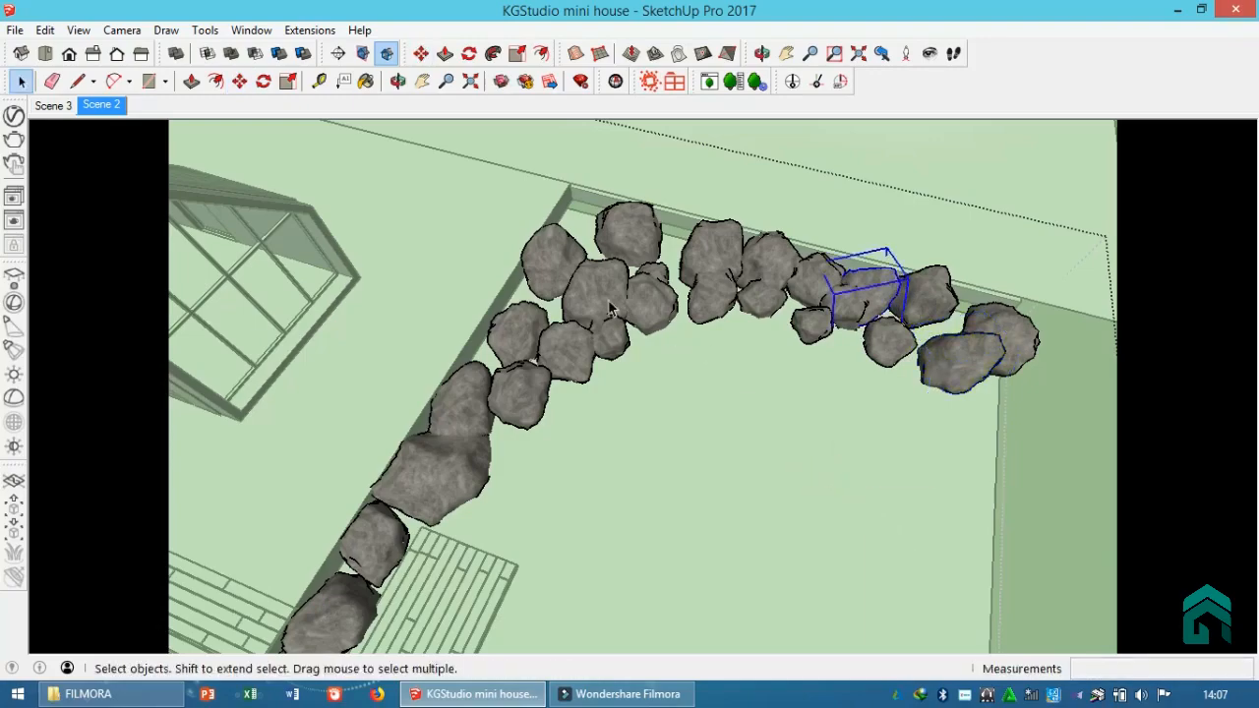
{"action": "key", "text": "m"}
{"action": "key", "text": "ctrl"}
{"action": "left_click", "coordinate": [799, 610]}
{"action": "left_click", "coordinate": [775, 403]}
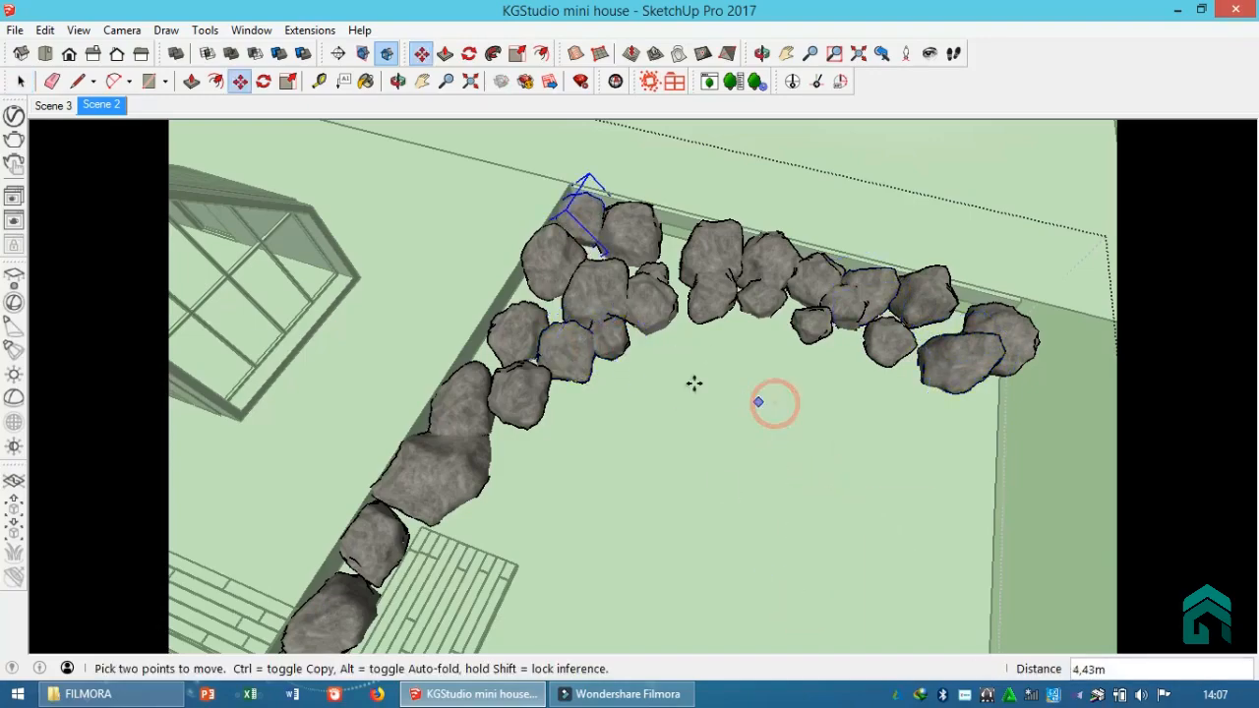
Step: Copy the corner rock into the next gap along the adjoining wall
{"action": "key", "text": "ctrl"}
{"action": "left_click", "coordinate": [678, 421]}
{"action": "left_click", "coordinate": [783, 439]}
Step: Switch to Scene 3 and scale a low rear rock near the house to about 1.18 along the blue axis
{"action": "scroll", "coordinate": [928, 402], "scroll_direction": "down", "scroll_amount": 5}
{"action": "middle_click_drag", "start_coordinate": [492, 488], "coordinate": [566, 461]}
{"action": "key", "text": "space"}
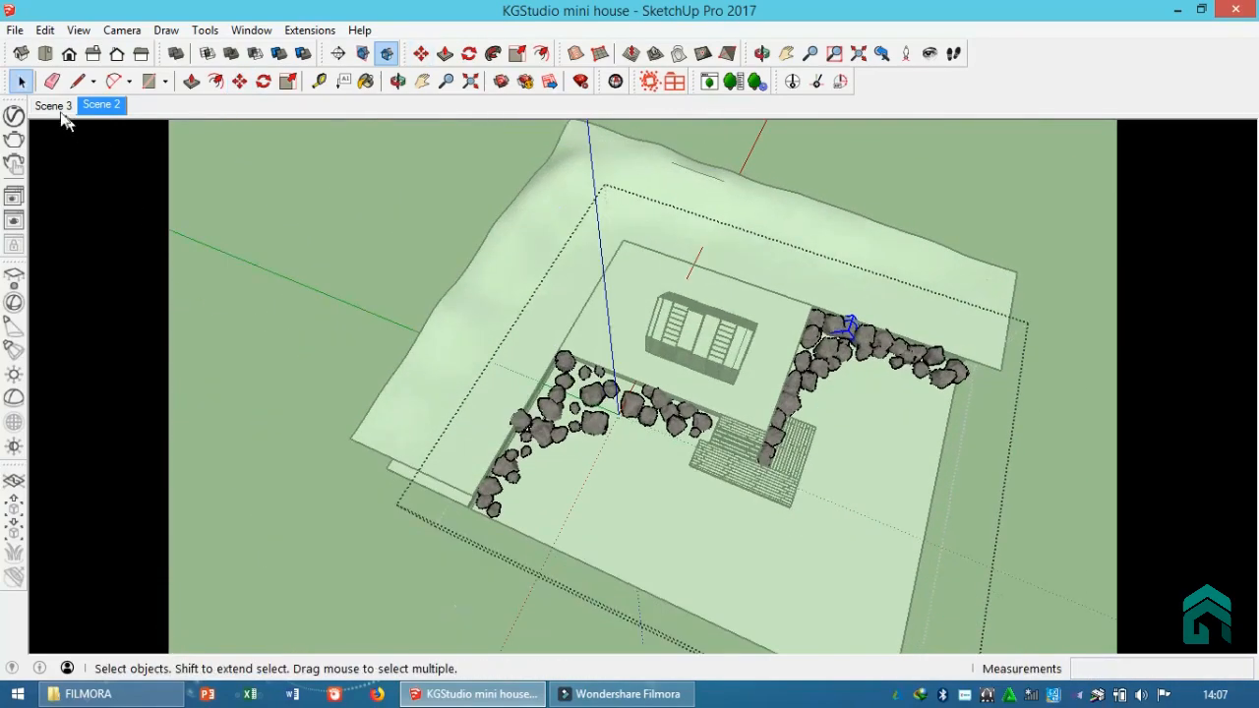
{"action": "left_click", "coordinate": [59, 110]}
{"action": "scroll", "coordinate": [946, 427], "scroll_direction": "up", "scroll_amount": 5}
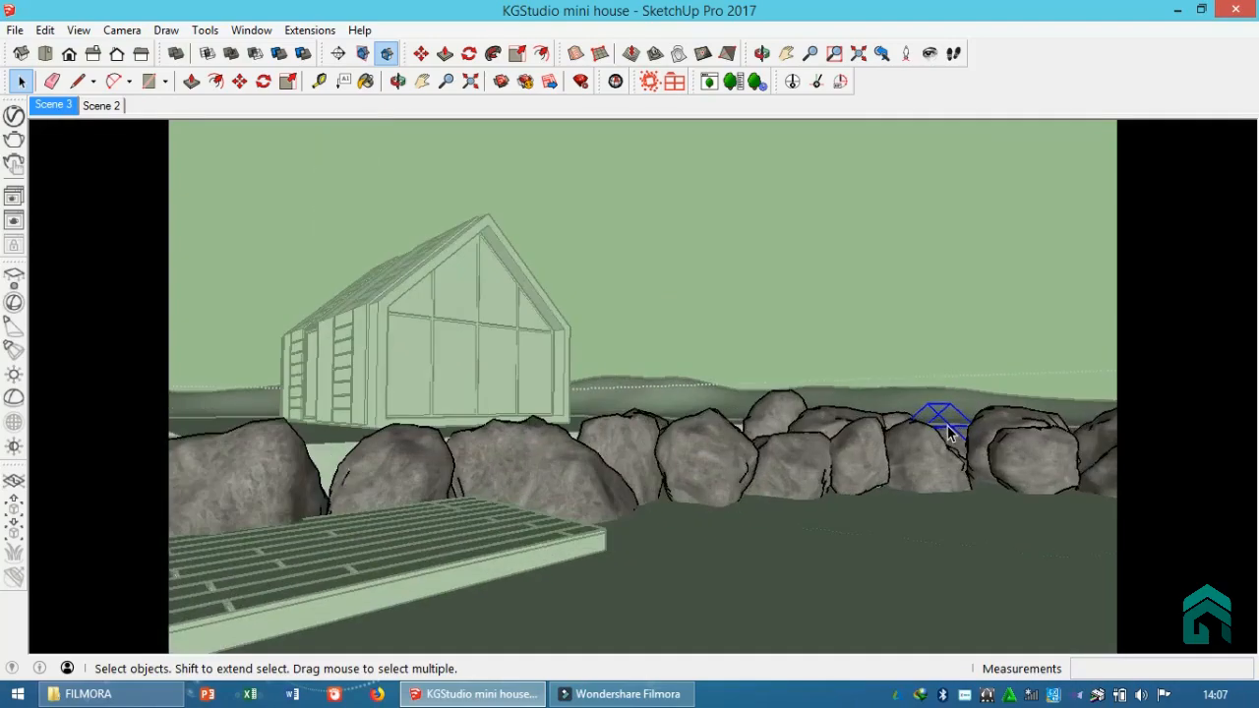
{"action": "left_click", "coordinate": [667, 438]}
{"action": "key", "text": "s"}
{"action": "middle_click_drag", "start_coordinate": [669, 438], "coordinate": [657, 460]}
{"action": "left_click_drag", "start_coordinate": [658, 464], "coordinate": [641, 566]}
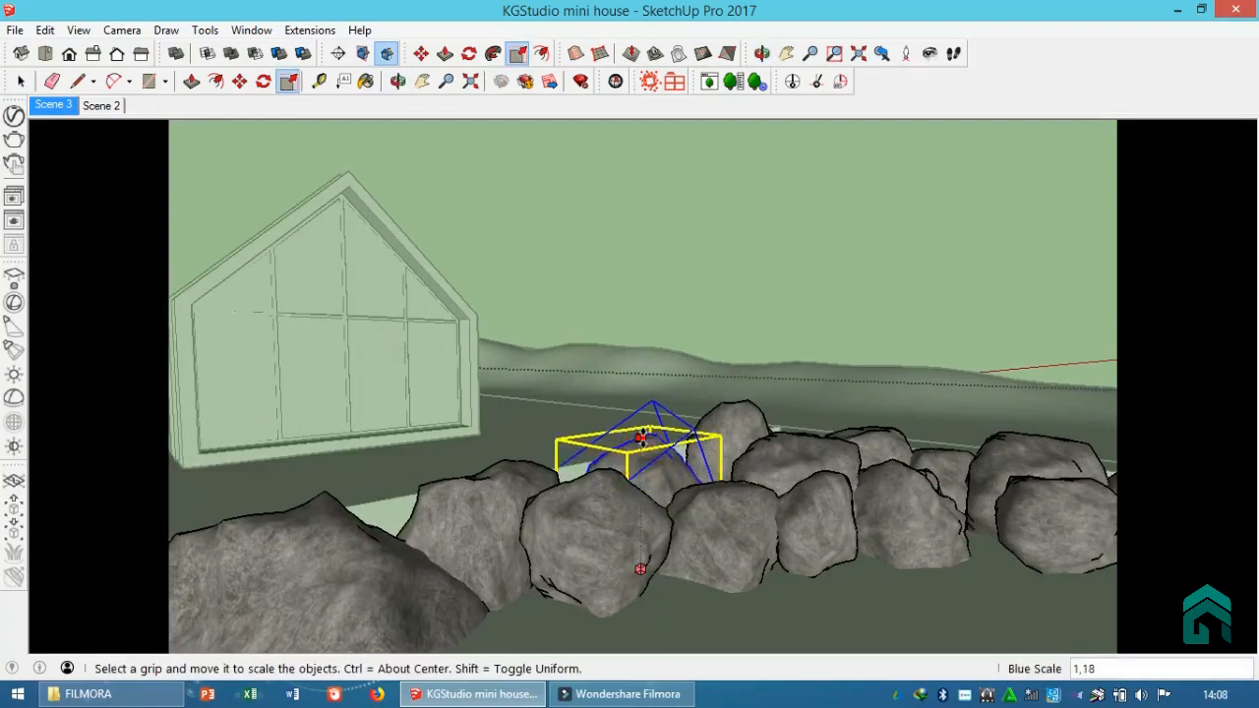
Step: Try to scale a rear rock along the wall on its red and green axes
{"action": "left_click", "coordinate": [54, 105]}
{"action": "key", "text": "space"}
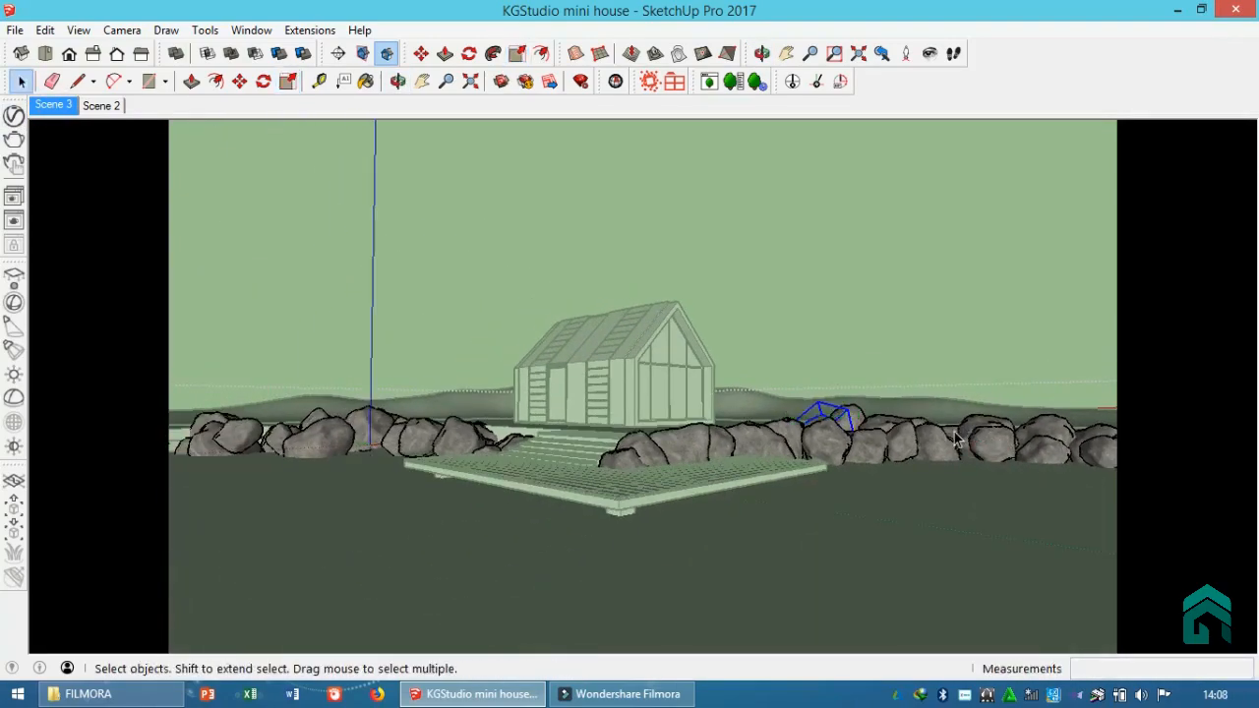
{"action": "key", "text": "s"}
{"action": "left_click_drag", "start_coordinate": [942, 416], "coordinate": [984, 413]}
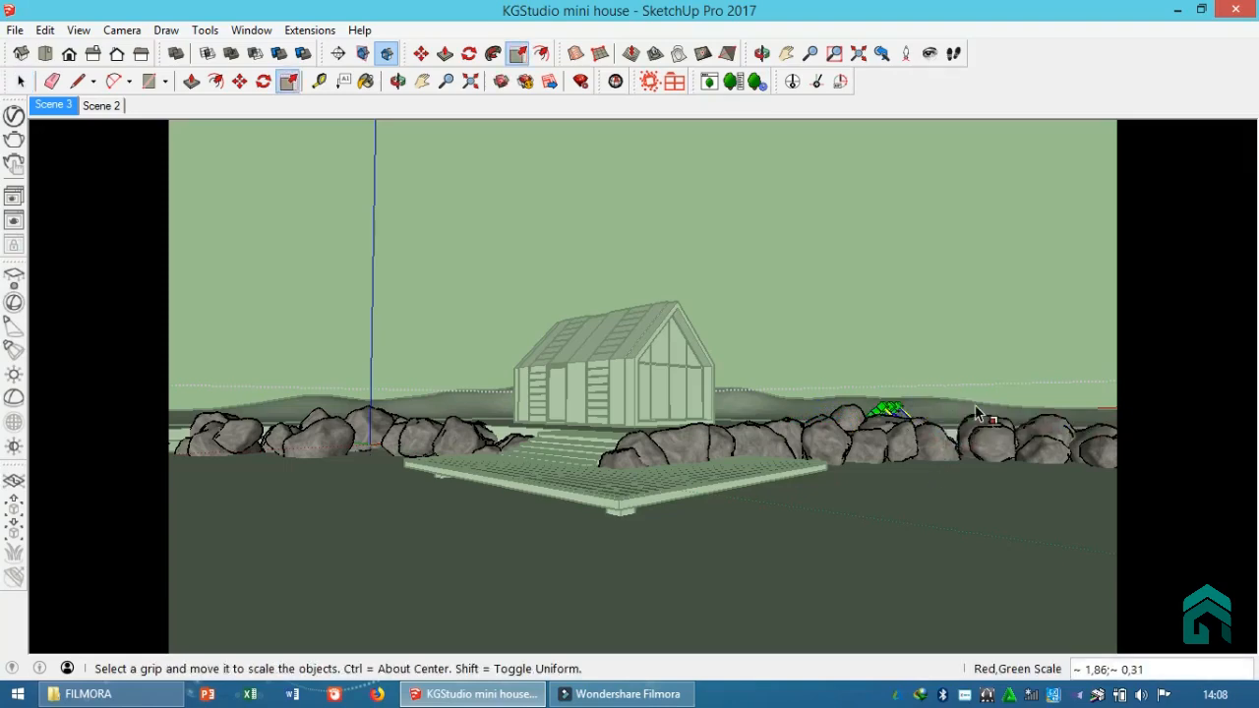
{"action": "key", "text": "Escape"}
{"action": "middle_click_drag", "start_coordinate": [974, 421], "coordinate": [938, 386]}
{"action": "scroll", "coordinate": [933, 383], "scroll_direction": "up", "scroll_amount": 2}
{"action": "key", "text": "m"}
{"action": "scroll", "coordinate": [604, 377], "scroll_direction": "up", "scroll_amount": 2}
{"action": "scroll", "coordinate": [547, 402], "scroll_direction": "down", "scroll_amount": 4}
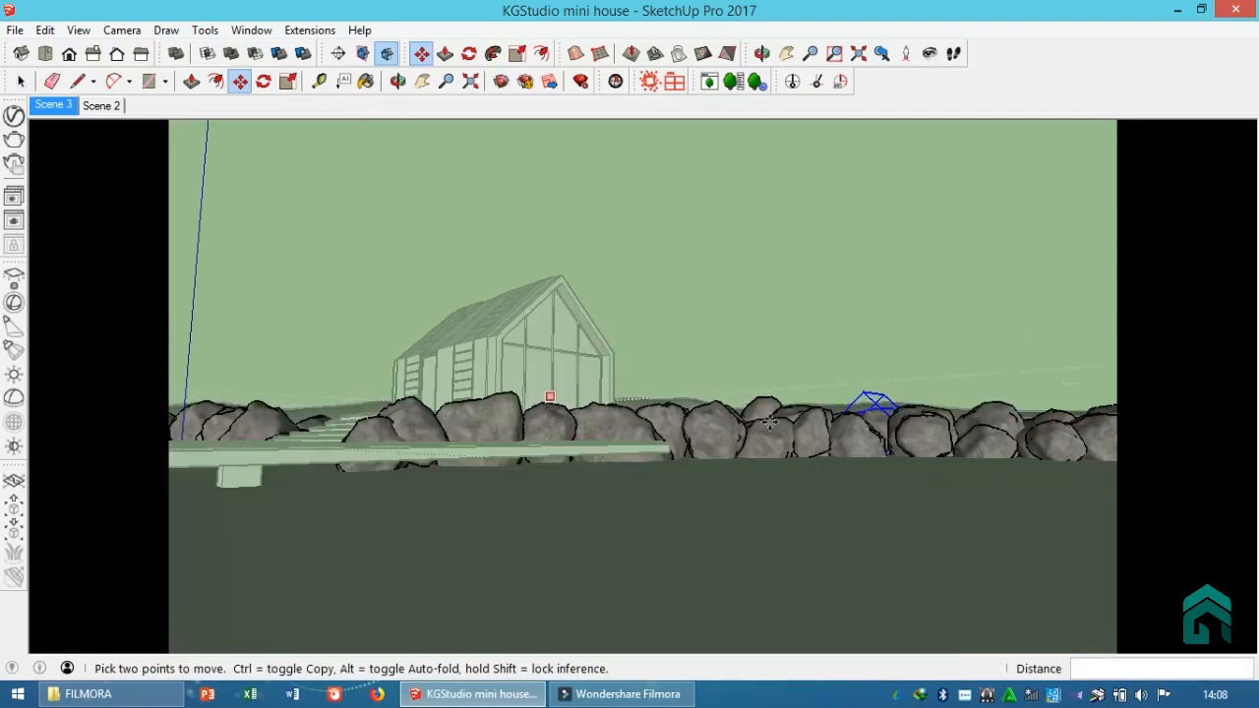
{"action": "key", "text": "space"}
{"action": "left_click", "coordinate": [65, 110]}
Step: Move the rear rock at the far end of the row by about 0.23 m
{"action": "key", "text": "s"}
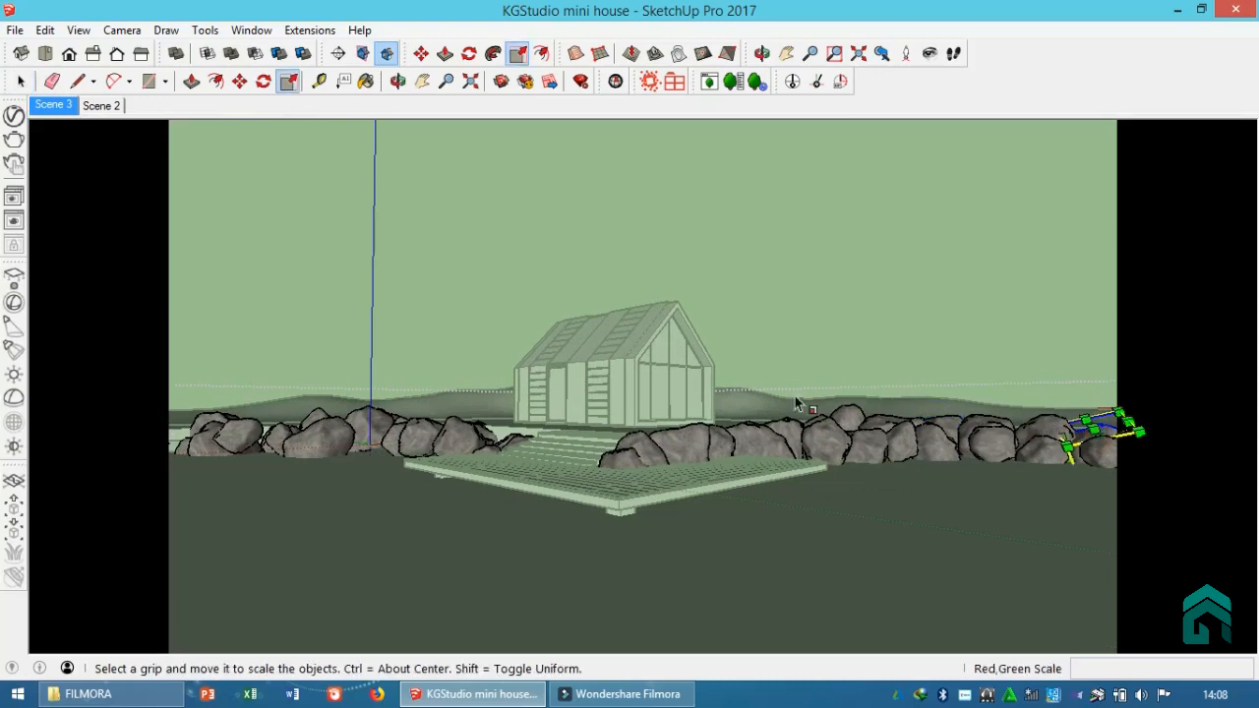
{"action": "key", "text": "m"}
{"action": "left_click", "coordinate": [697, 394]}
{"action": "left_click", "coordinate": [698, 390]}
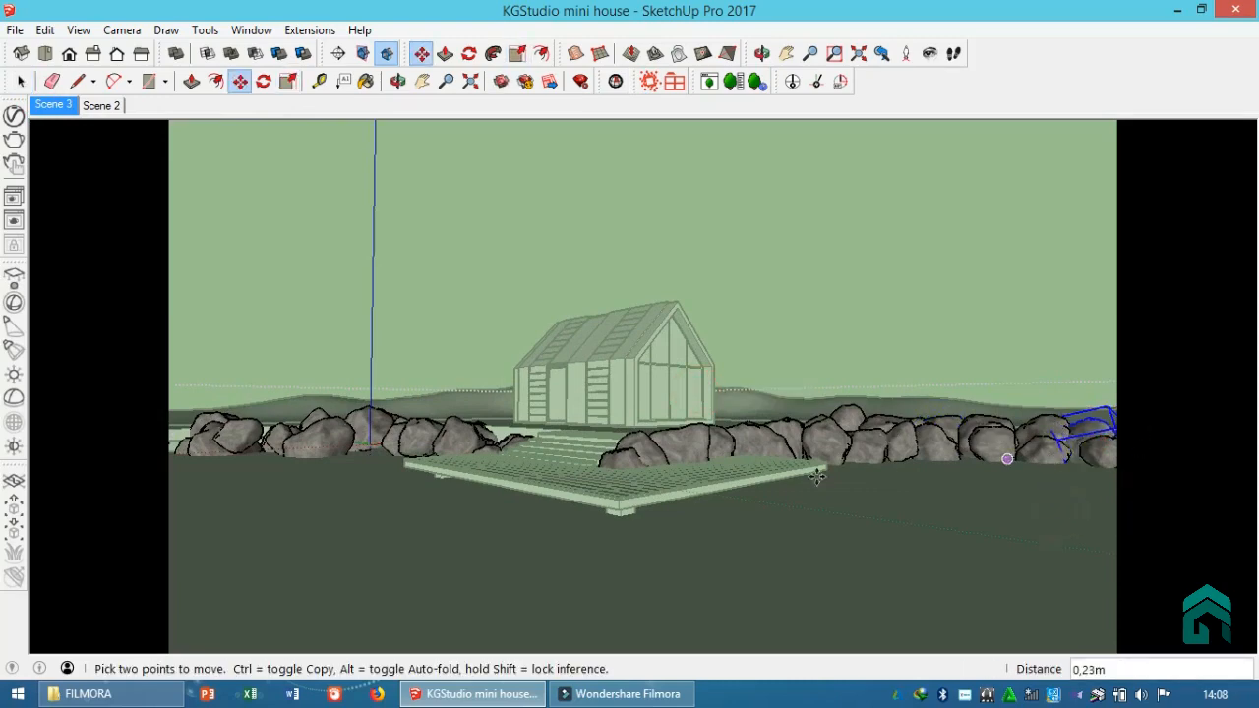
Step: Shift the copied rock midway along the adjoining wall slightly closer to its neighbours
{"action": "scroll", "coordinate": [1096, 444], "scroll_direction": "up", "scroll_amount": 4}
{"action": "key", "text": "space"}
{"action": "middle_click_drag", "start_coordinate": [1096, 443], "coordinate": [930, 440]}
{"action": "left_click", "coordinate": [930, 441]}
{"action": "scroll", "coordinate": [894, 590], "scroll_direction": "up", "scroll_amount": 2}
{"action": "key", "text": "m"}
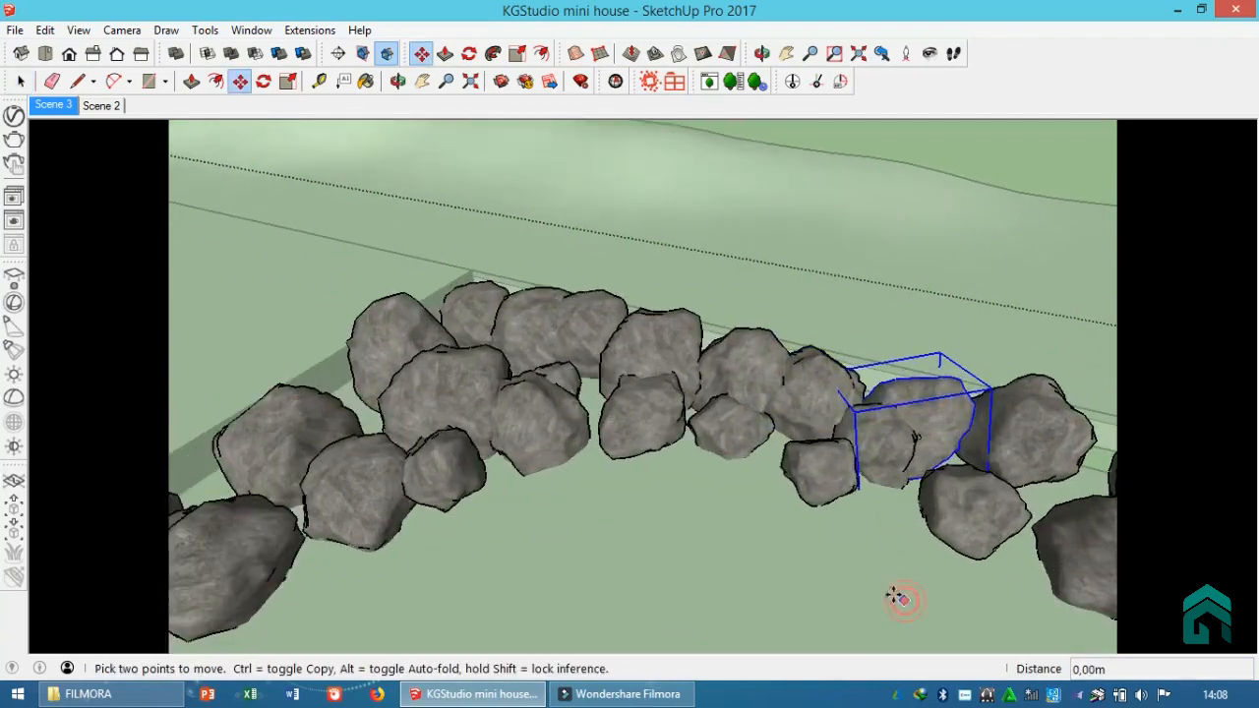
{"action": "left_click_drag", "start_coordinate": [894, 596], "coordinate": [885, 590]}
Step: Move the small front rock near the far end of the row about 0.21 m towards its neighbours
{"action": "key", "text": "space"}
{"action": "left_click", "coordinate": [1021, 430]}
{"action": "key", "text": "m"}
{"action": "left_click_drag", "start_coordinate": [948, 624], "coordinate": [932, 618]}
{"action": "scroll", "coordinate": [906, 525], "scroll_direction": "down", "scroll_amount": 3}
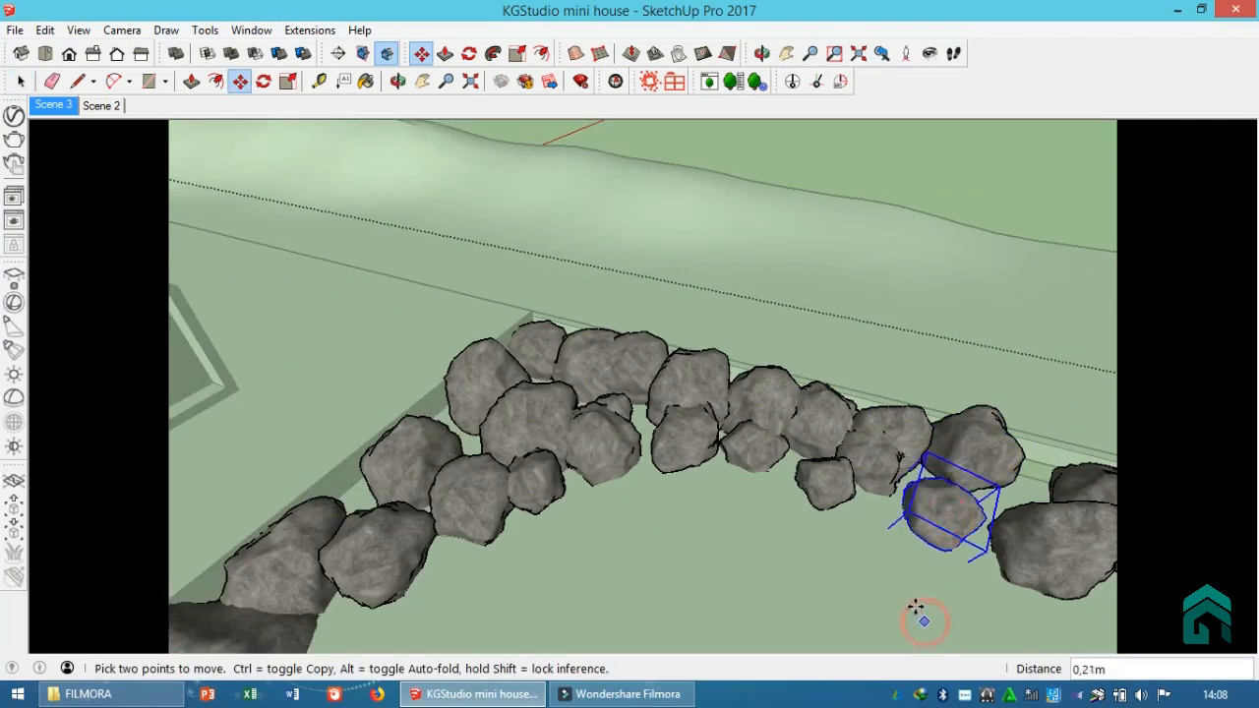
Step: Move the large front rock at the far end of the row closer to the adjacent rocks
{"action": "middle_click_drag", "start_coordinate": [914, 596], "coordinate": [863, 502]}
{"action": "key", "text": "space"}
{"action": "left_click", "coordinate": [1014, 586]}
{"action": "key", "text": "m"}
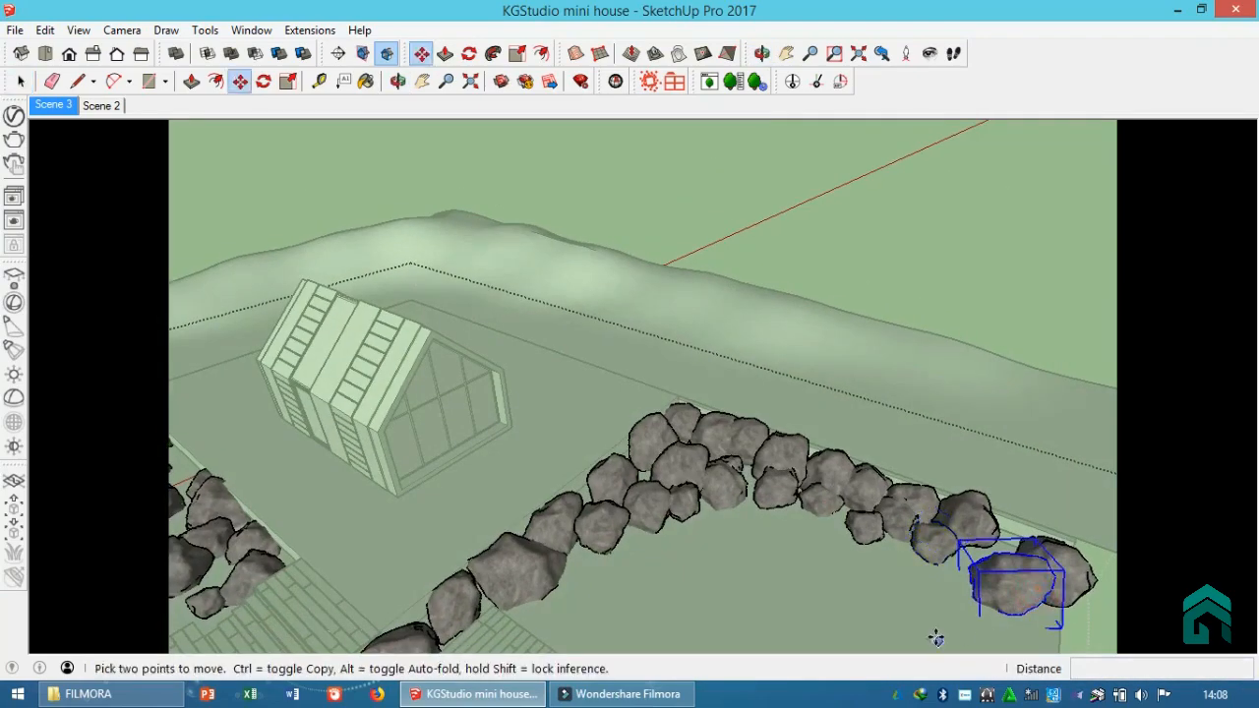
{"action": "left_click_drag", "start_coordinate": [935, 637], "coordinate": [922, 611]}
Step: Move the end rock beside the plank steps, on the opposite terrace wall, about 0.50 m towards the steps
{"action": "scroll", "coordinate": [922, 611], "scroll_direction": "down", "scroll_amount": 4}
{"action": "middle_click_drag", "start_coordinate": [394, 413], "coordinate": [500, 472]}
{"action": "scroll", "coordinate": [501, 472], "scroll_direction": "up", "scroll_amount": 4}
{"action": "middle_click_drag", "start_coordinate": [696, 445], "coordinate": [856, 480]}
{"action": "key", "text": "space"}
{"action": "left_click", "coordinate": [876, 484]}
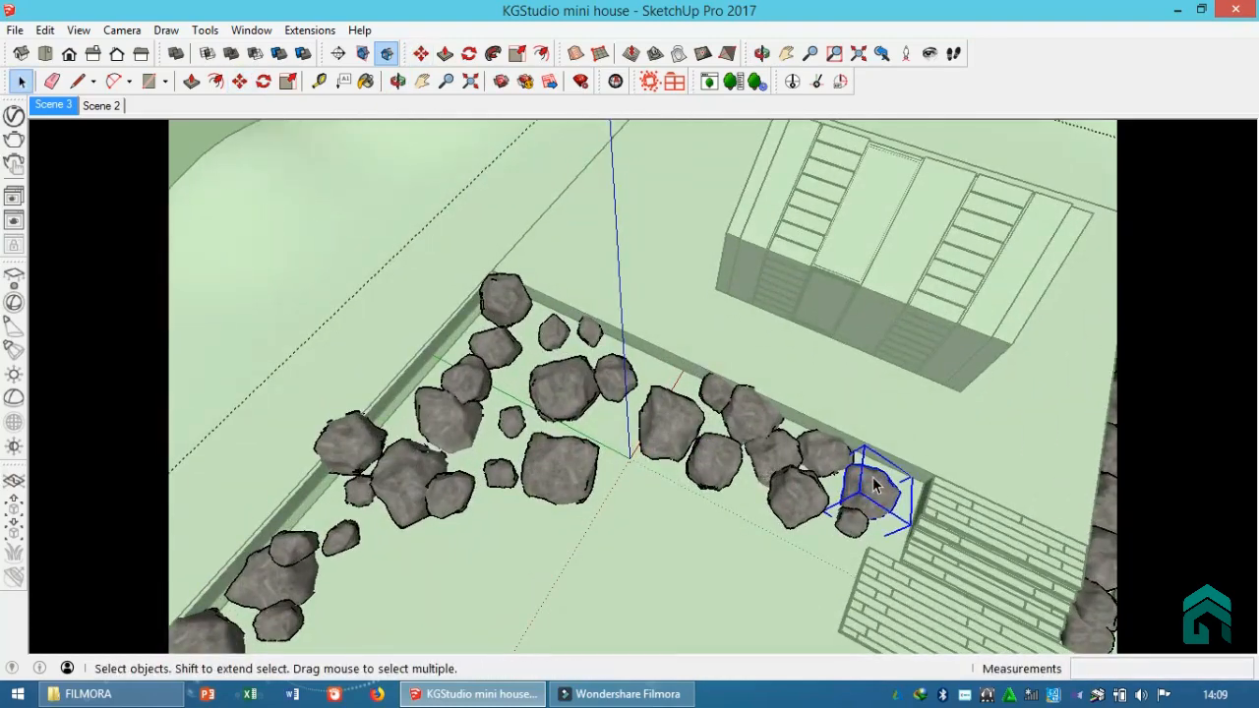
{"action": "key", "text": "m"}
{"action": "left_click_drag", "start_coordinate": [684, 538], "coordinate": [706, 540]}
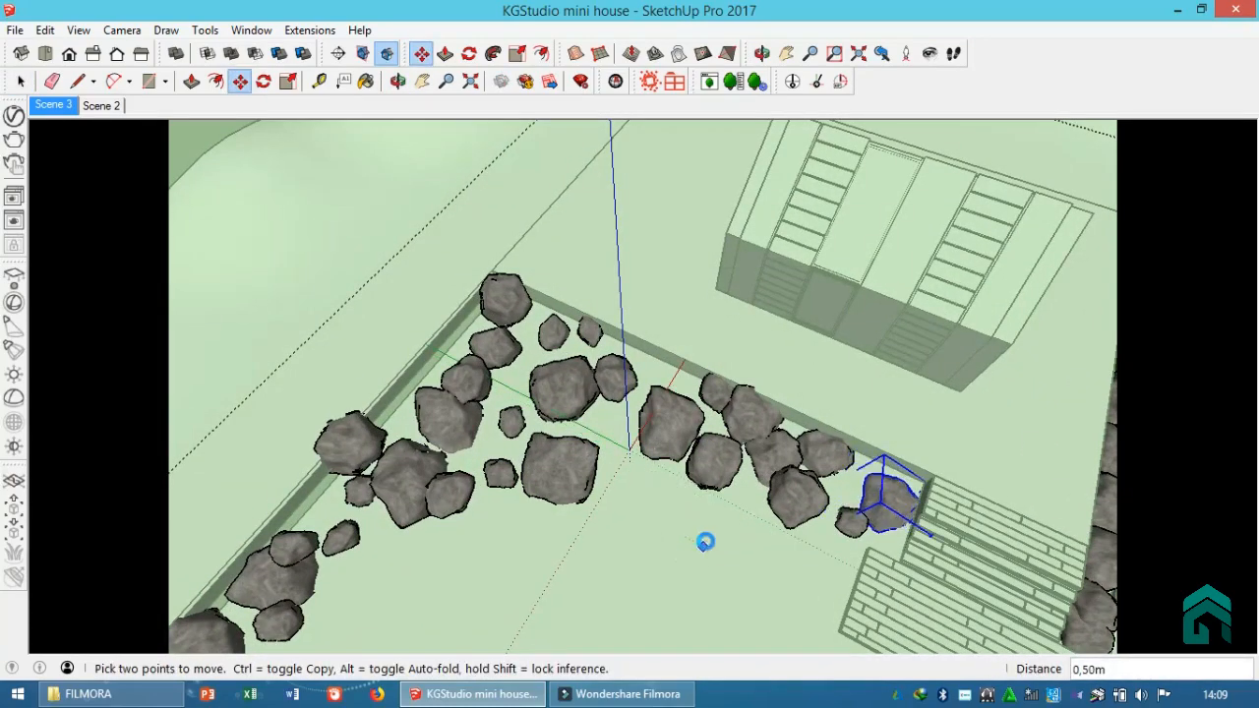
Step: Move the small front rock next to the plank steps up against the large end rock
{"action": "key", "text": "space"}
{"action": "left_click", "coordinate": [852, 521]}
{"action": "scroll", "coordinate": [852, 520], "scroll_direction": "up", "scroll_amount": 2}
{"action": "scroll", "coordinate": [777, 543], "scroll_direction": "up", "scroll_amount": 2}
{"action": "key", "text": "m"}
{"action": "left_click_drag", "start_coordinate": [606, 515], "coordinate": [663, 545]}
{"action": "key", "text": "space"}
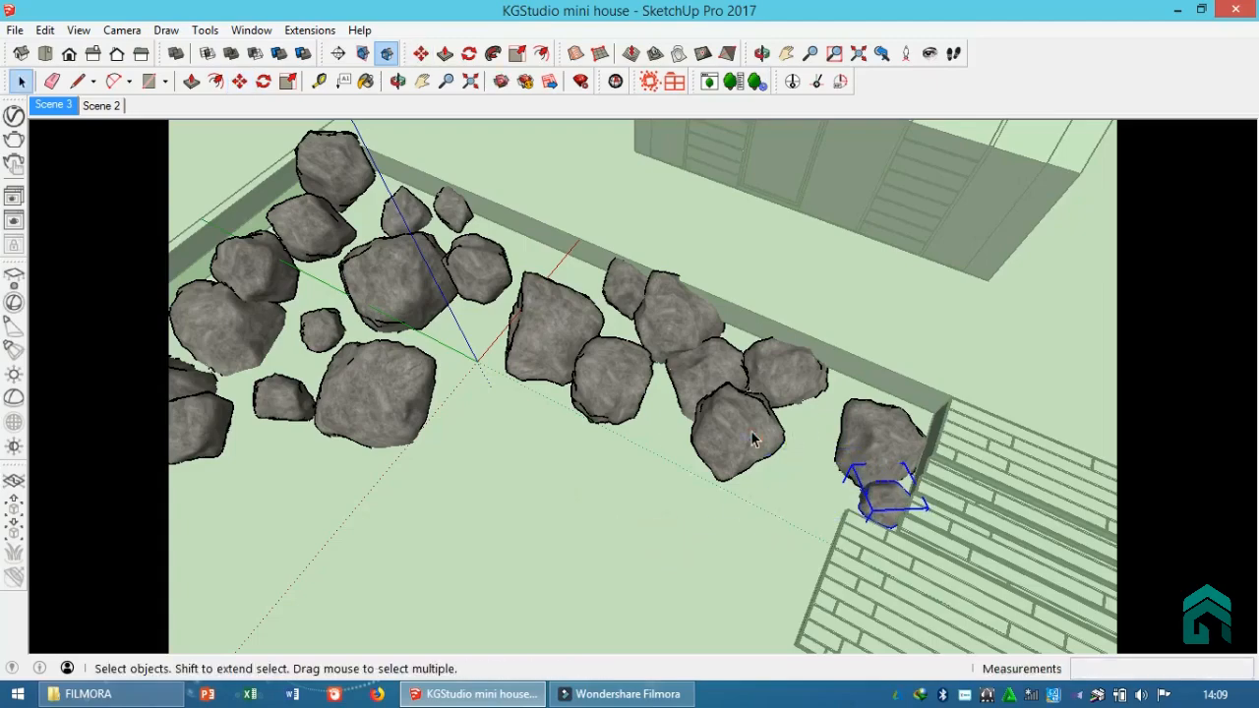
Step: Move the next front rock in the row towards the two rocks beside the plank steps
{"action": "left_click", "coordinate": [754, 438]}
{"action": "key", "text": "m"}
{"action": "left_click_drag", "start_coordinate": [576, 513], "coordinate": [635, 508]}
{"action": "middle_click_drag", "start_coordinate": [634, 508], "coordinate": [767, 413]}
Step: Enlarge the large end rock beside the plank steps so that it meets the neighbouring front rock
{"action": "key", "text": "space"}
{"action": "left_click", "coordinate": [877, 352]}
{"action": "key", "text": "s"}
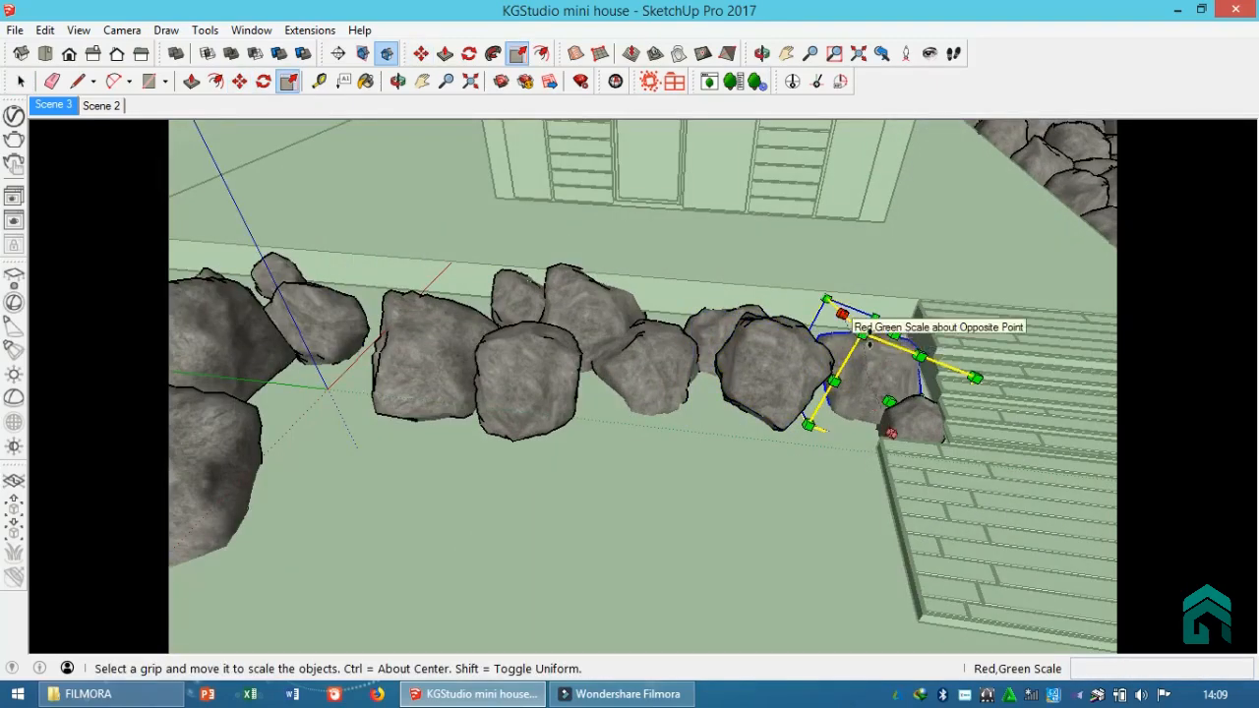
{"action": "left_click_drag", "start_coordinate": [863, 333], "coordinate": [857, 304]}
{"action": "key", "text": "space"}
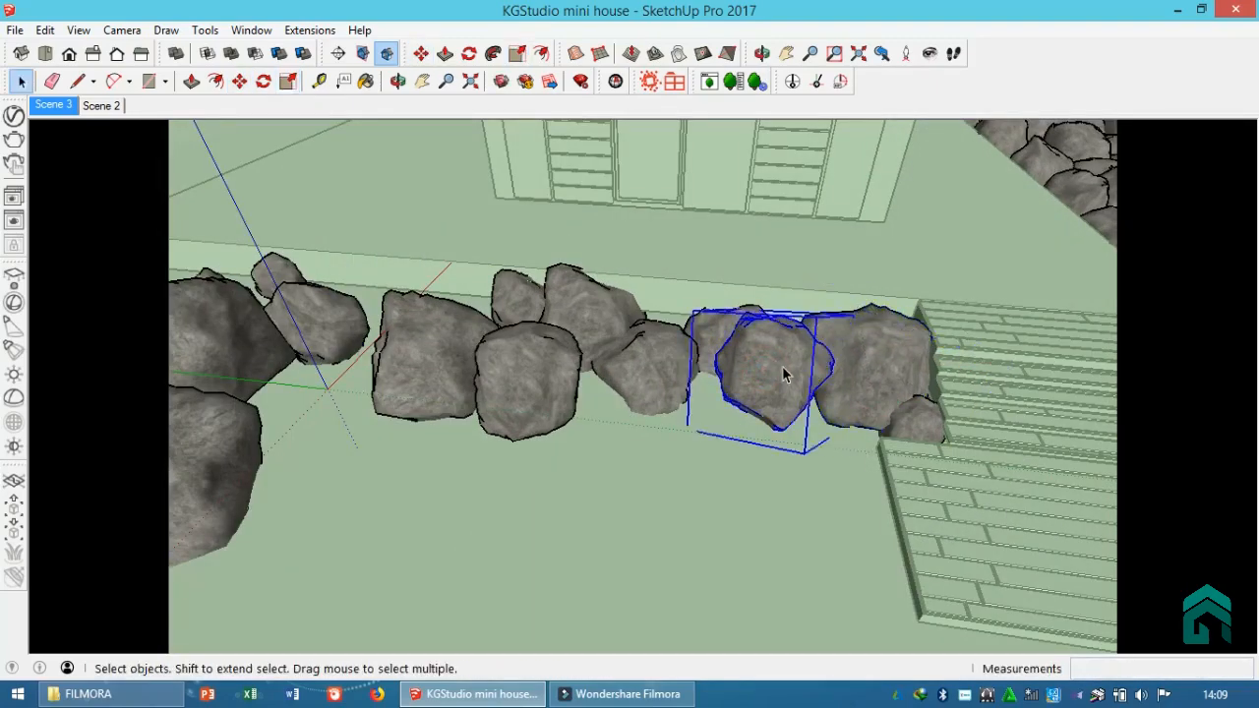
Step: Copy the large inner rock near the terrace corner into the gap along the wall facing the steps
{"action": "middle_click_drag", "start_coordinate": [784, 368], "coordinate": [580, 288]}
{"action": "key", "text": "m"}
{"action": "left_click_drag", "start_coordinate": [557, 492], "coordinate": [641, 409], "text": "ctrl"}
{"action": "key", "text": "space"}
Step: Copy a rock from the side wall row into the gap at the wall close to the terrace corner
{"action": "key", "text": "m"}
{"action": "left_click_drag", "start_coordinate": [580, 286], "coordinate": [472, 311], "text": "ctrl"}
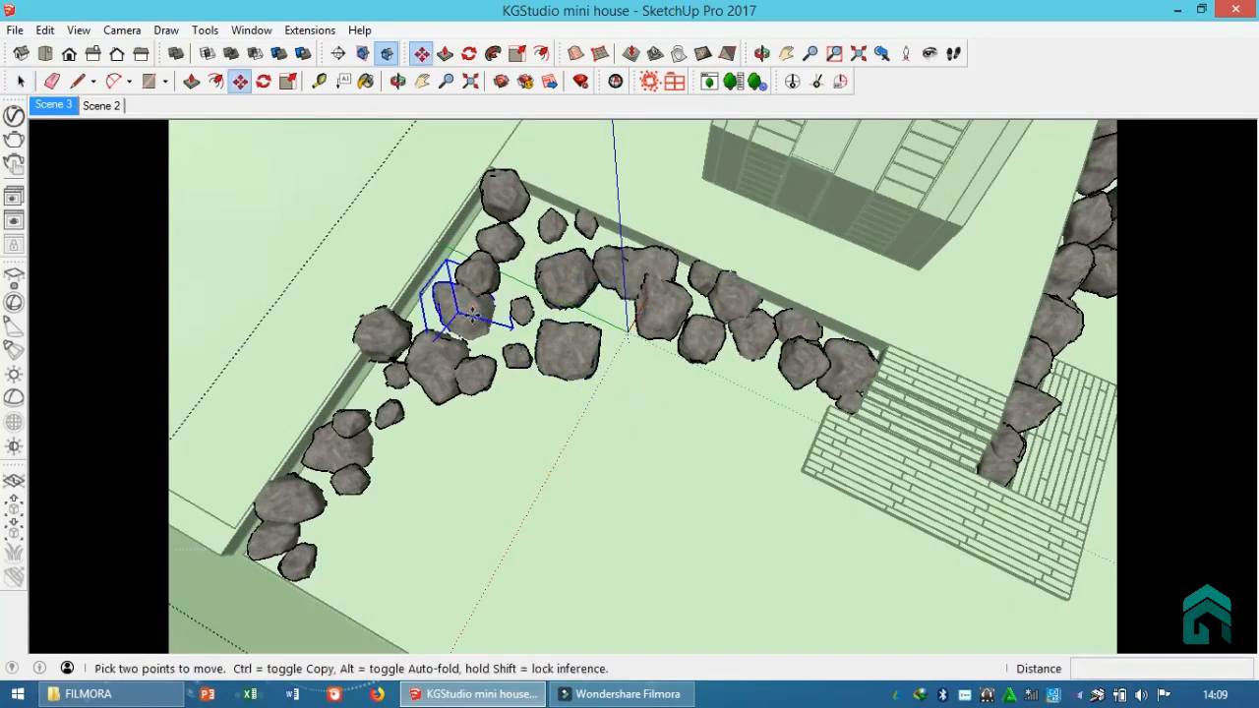
{"action": "left_click_drag", "start_coordinate": [551, 534], "coordinate": [692, 453], "text": "ctrl"}
{"action": "key", "text": "space"}
Step: Copy the large rock midway along the side wall into the open space inside the terrace corner
{"action": "left_click", "coordinate": [446, 376]}
{"action": "key", "text": "m"}
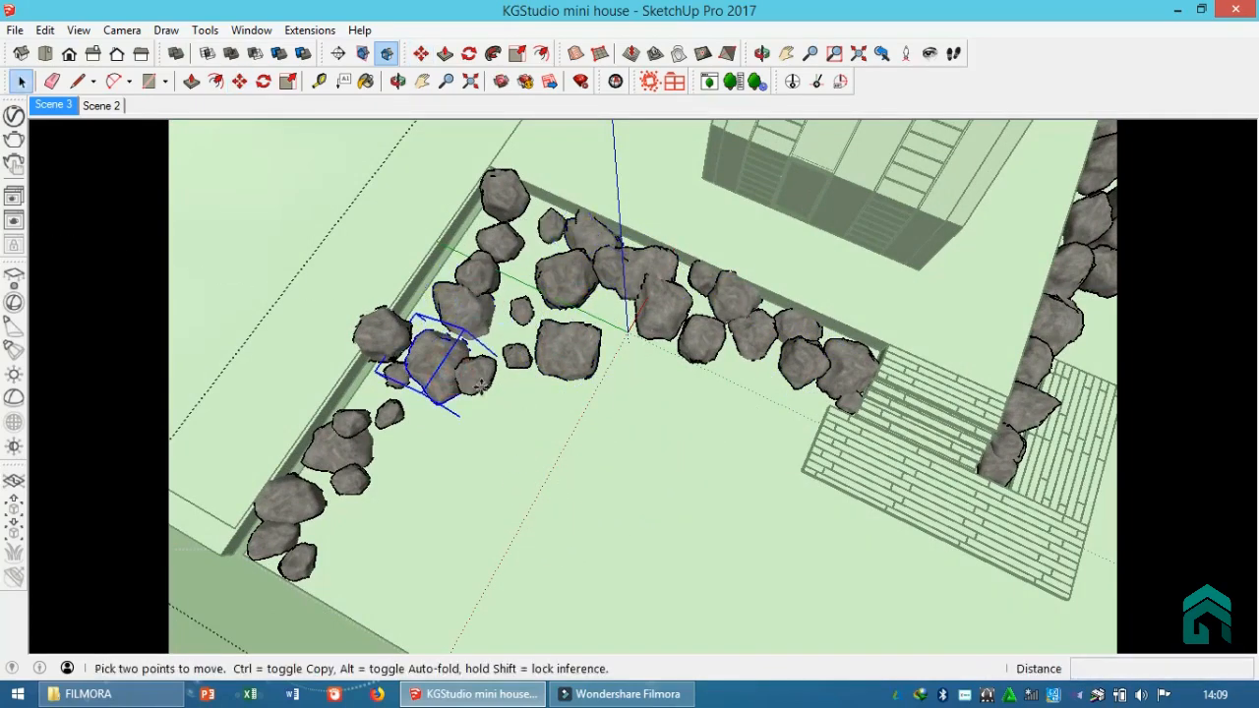
{"action": "left_click", "coordinate": [575, 603]}
{"action": "left_click", "coordinate": [665, 453]}
{"action": "key", "text": "space"}
Step: Copy the rock farther down the side wall into the gap against the wall just below the corner
{"action": "left_click", "coordinate": [342, 450]}
{"action": "key", "text": "m"}
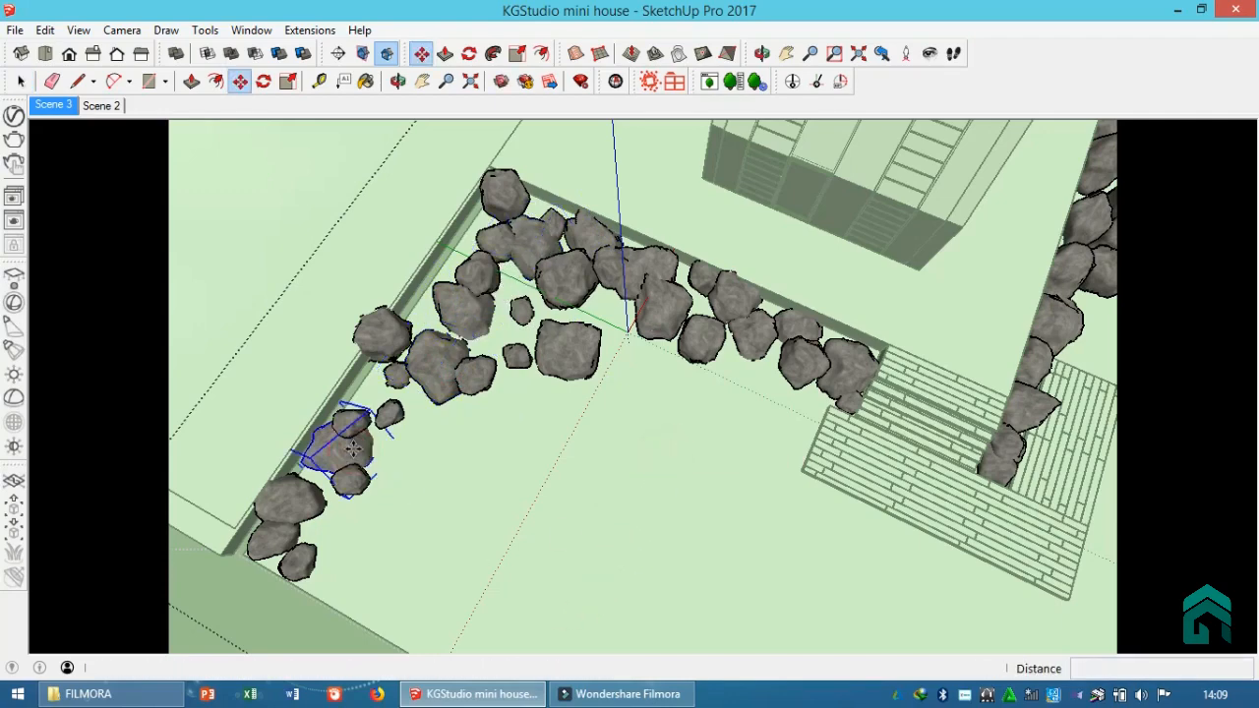
{"action": "key", "text": "ctrl"}
{"action": "left_click", "coordinate": [522, 560]}
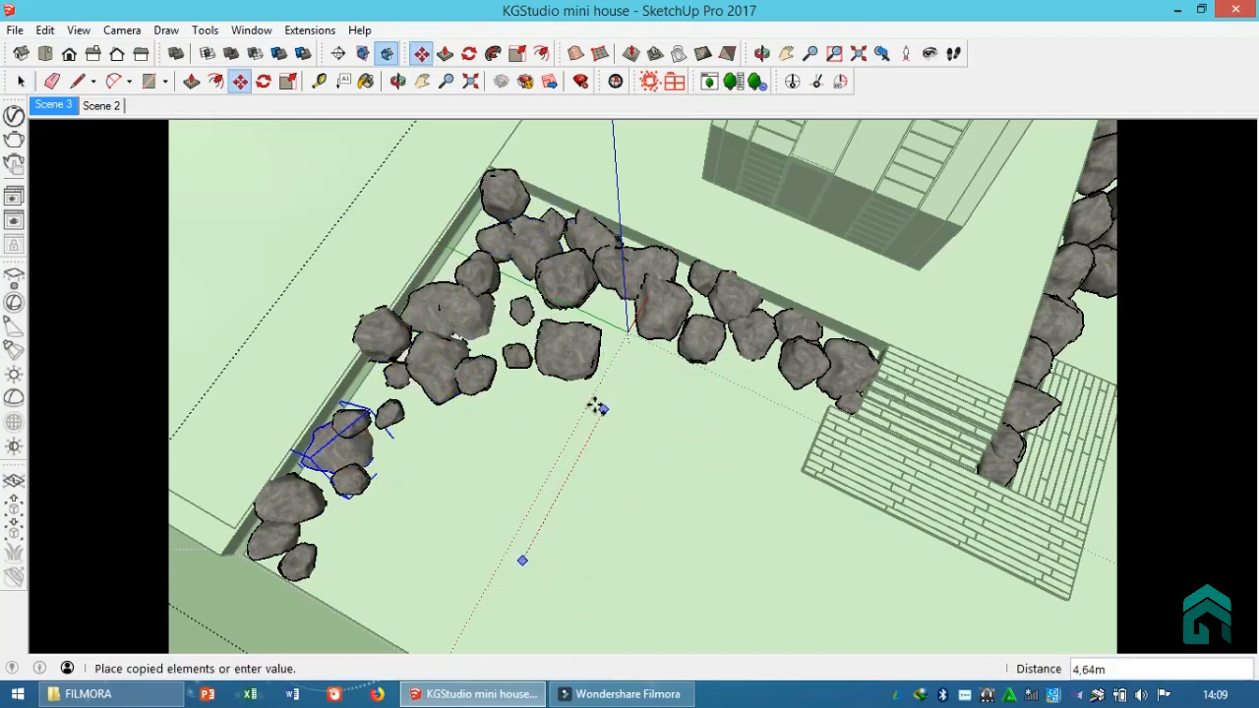
{"action": "left_click", "coordinate": [628, 342]}
{"action": "key", "text": "space"}
Step: Copy the large inner rock near the corner into the gap in the side wall row, and return to Scene 3
{"action": "left_click", "coordinate": [566, 349]}
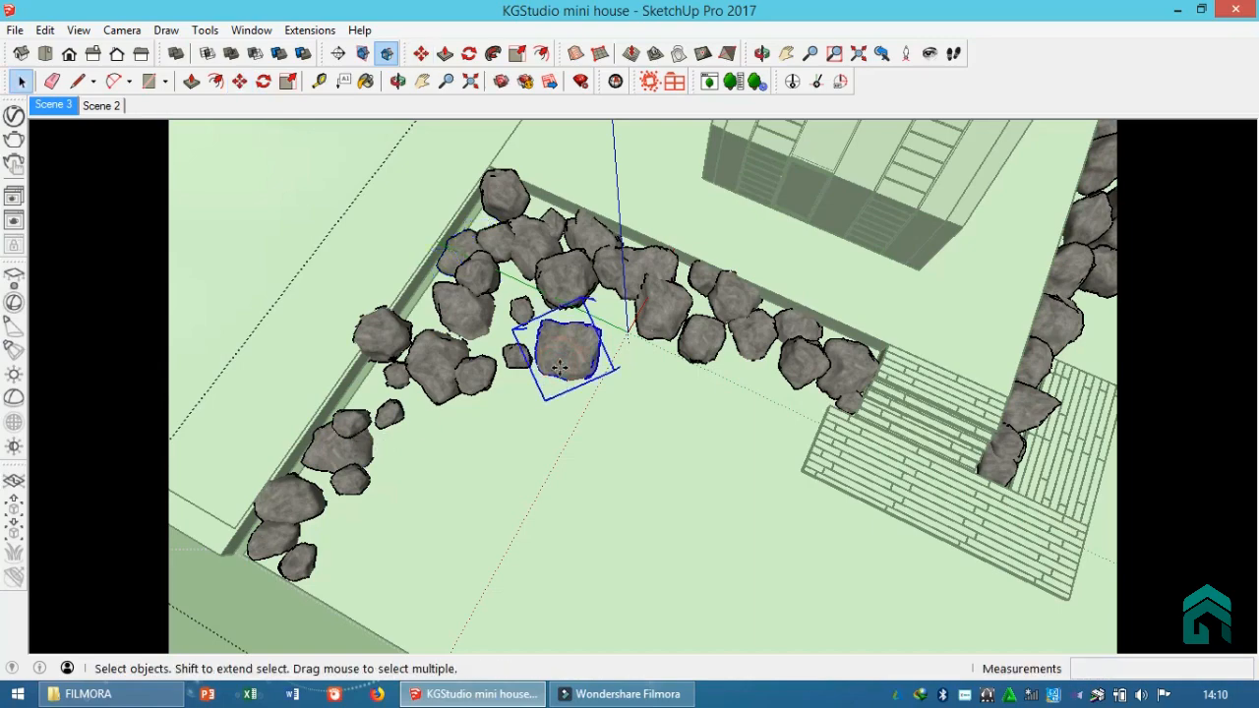
{"action": "key", "text": "m"}
{"action": "key", "text": "ctrl"}
{"action": "left_click", "coordinate": [785, 519]}
{"action": "left_click", "coordinate": [596, 575]}
{"action": "key", "text": "space"}
{"action": "left_click", "coordinate": [67, 108]}
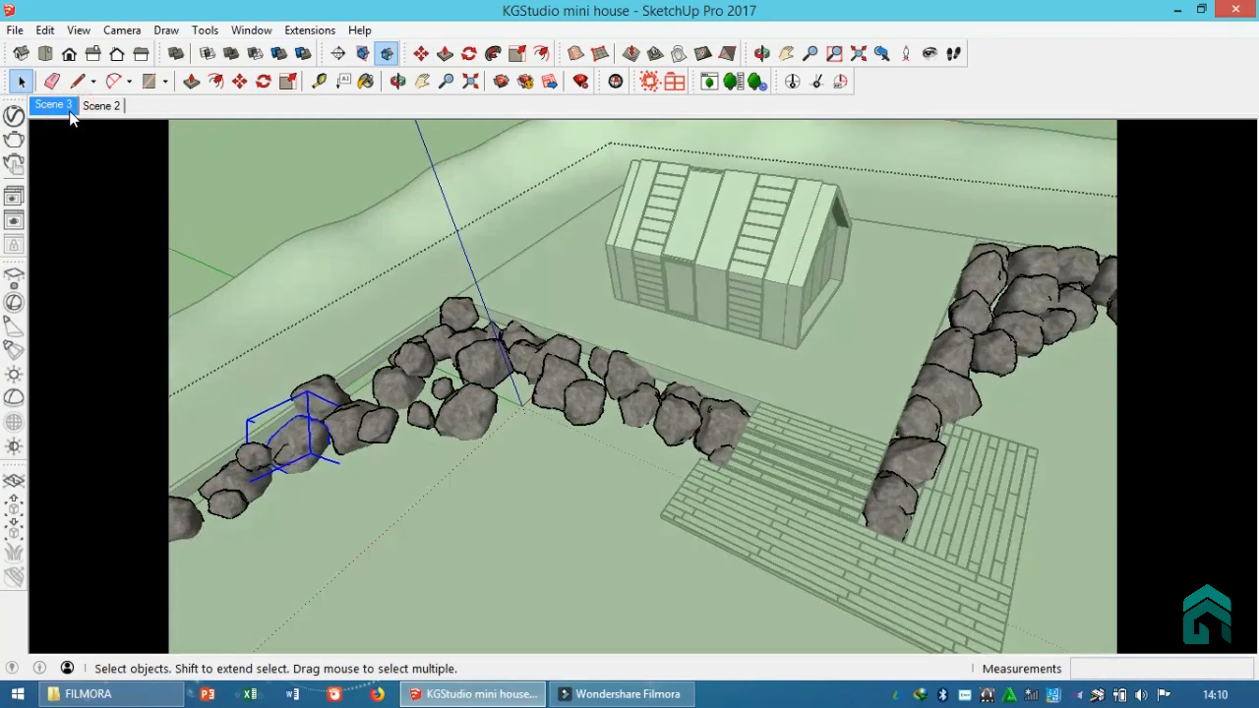
Step: Move the rock overlapping the side wall about 1.26 m inward into the row, then leave group editing in Scene 3
{"action": "key", "text": "m"}
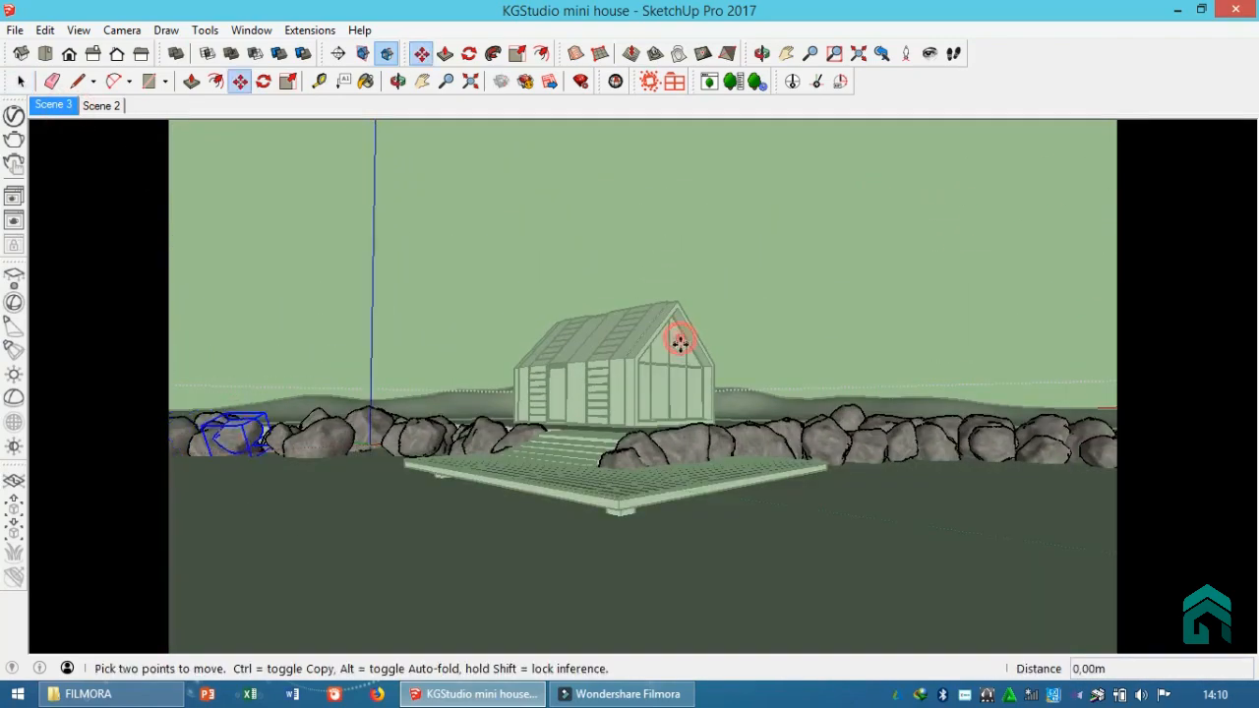
{"action": "key", "text": "o"}
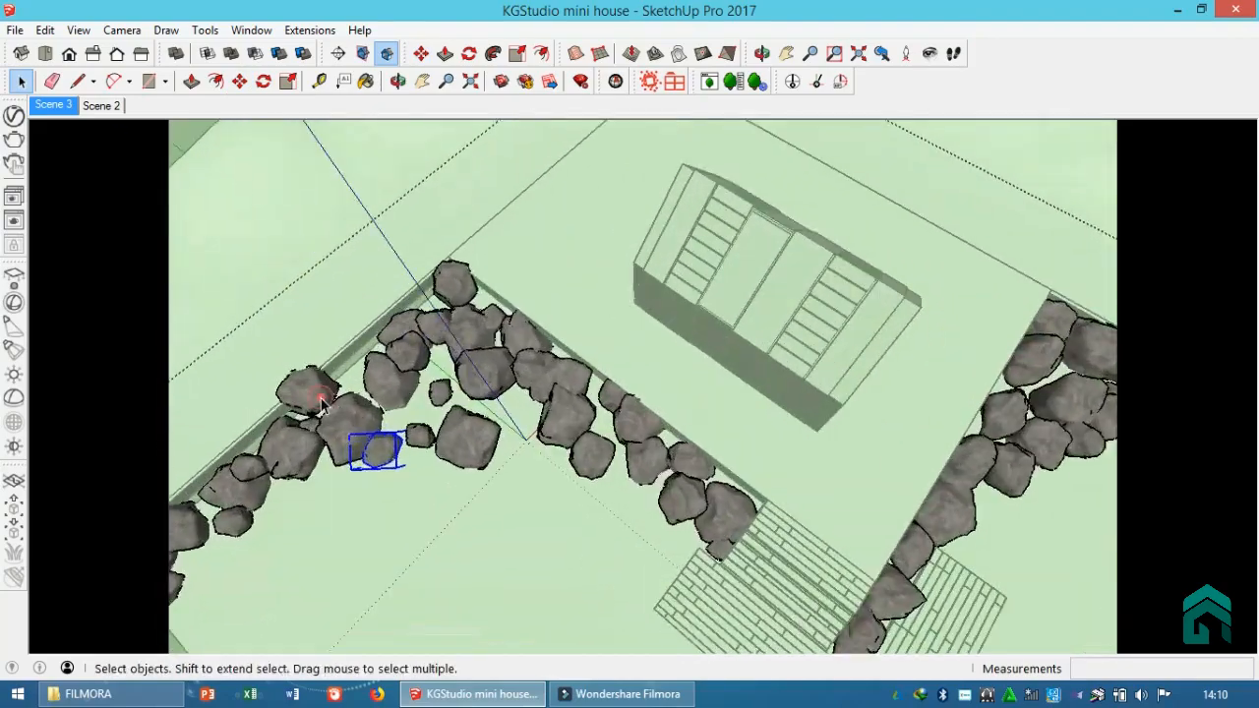
{"action": "key", "text": "m"}
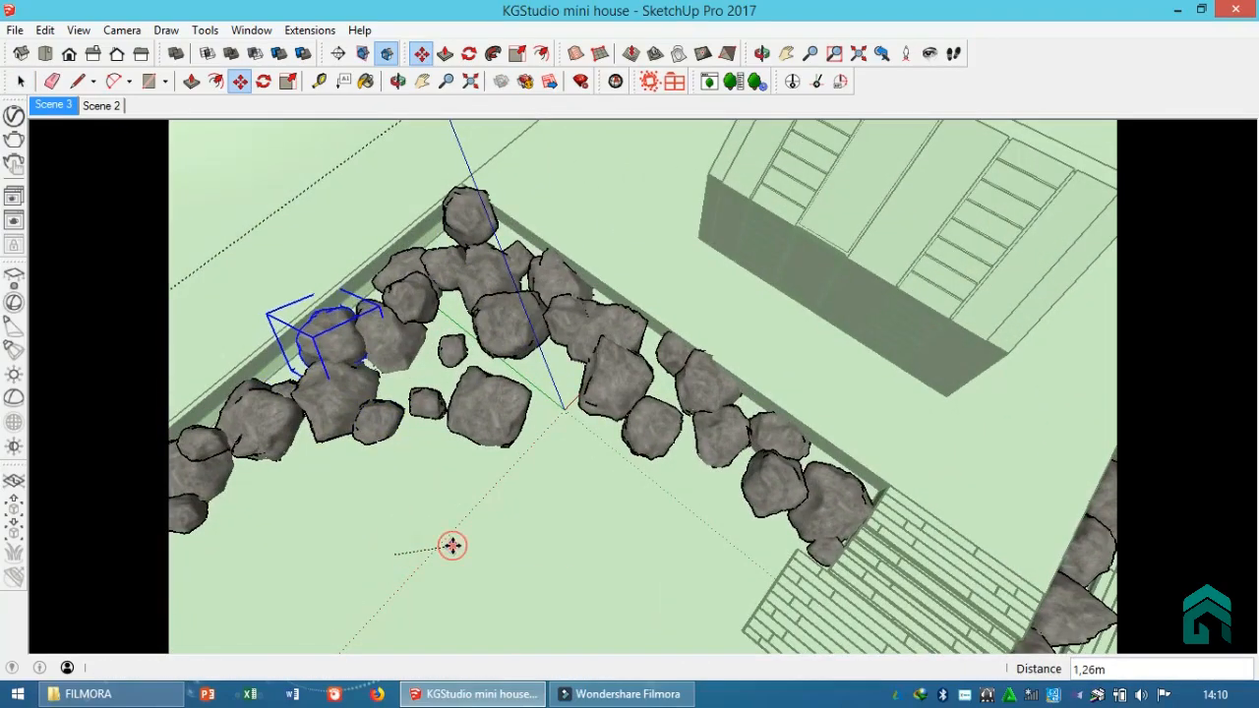
{"action": "key", "text": "space"}
{"action": "left_click", "coordinate": [54, 106]}
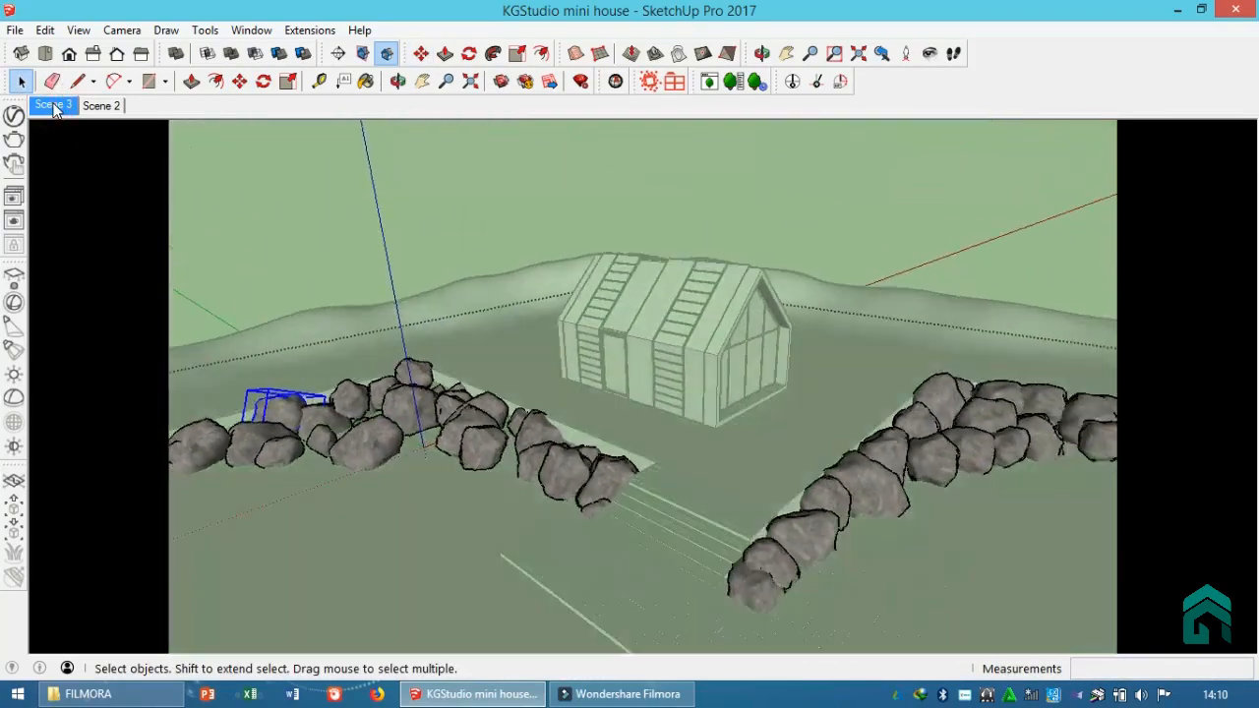
{"action": "left_click", "coordinate": [613, 200]}
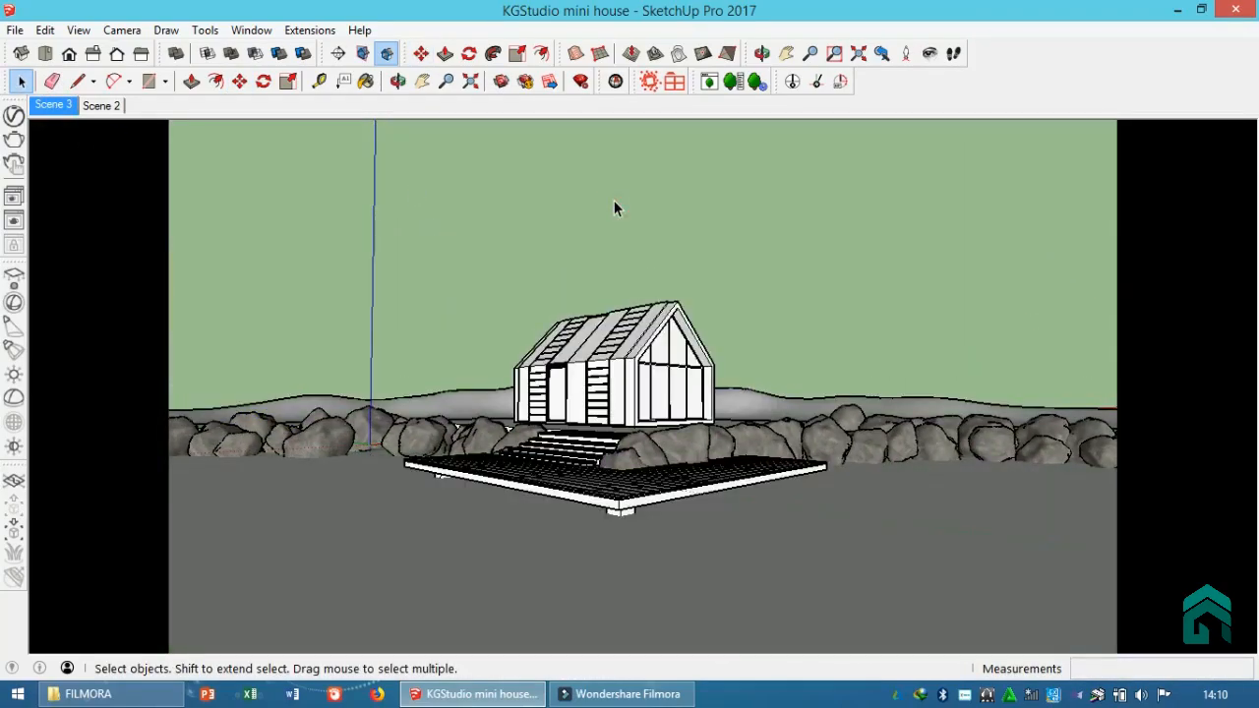
Step: Enlarge the small rear rock near the plank steps inside the rock group, then leave group editing in Scene 3
{"action": "scroll", "coordinate": [505, 482], "scroll_direction": "up", "scroll_amount": 2}
{"action": "middle_click_drag", "start_coordinate": [472, 430], "coordinate": [537, 474]}
{"action": "scroll", "coordinate": [537, 475], "scroll_direction": "up", "scroll_amount": 3}
{"action": "left_click", "coordinate": [537, 473]}
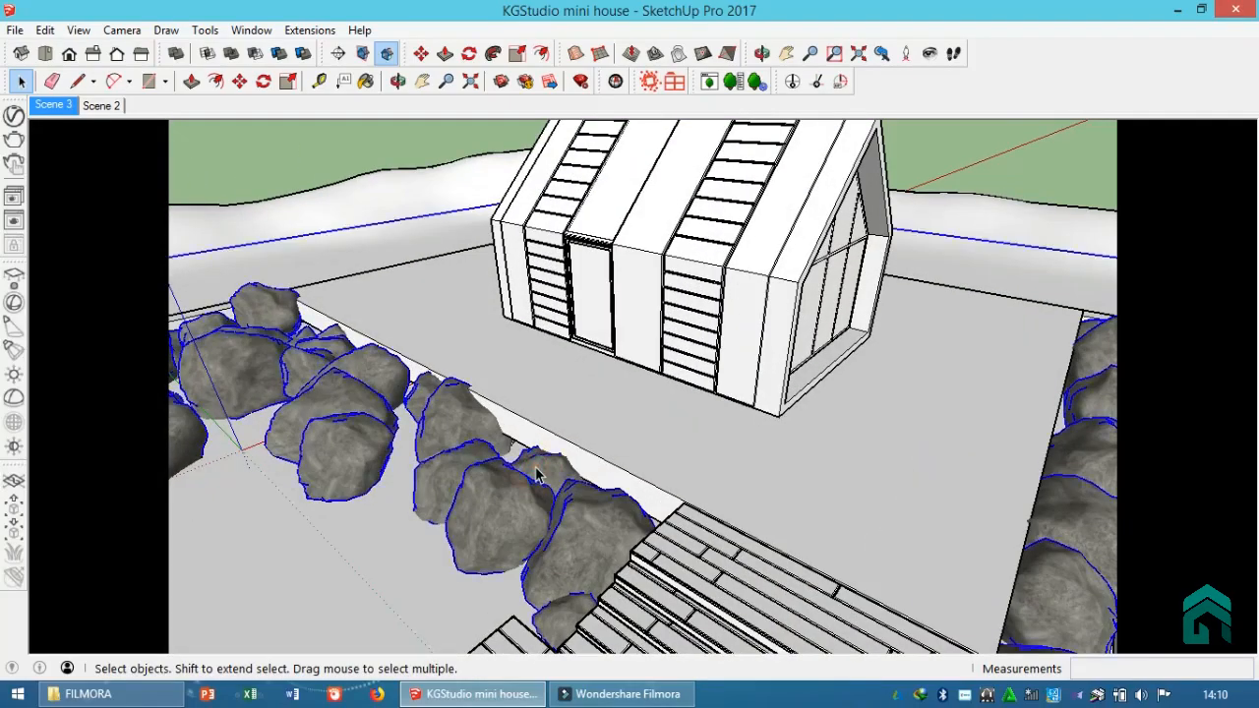
{"action": "double_click", "coordinate": [536, 467]}
{"action": "left_click", "coordinate": [535, 464]}
{"action": "key", "text": "s"}
{"action": "left_click_drag", "start_coordinate": [557, 414], "coordinate": [558, 398]}
{"action": "left_click", "coordinate": [14, 85]}
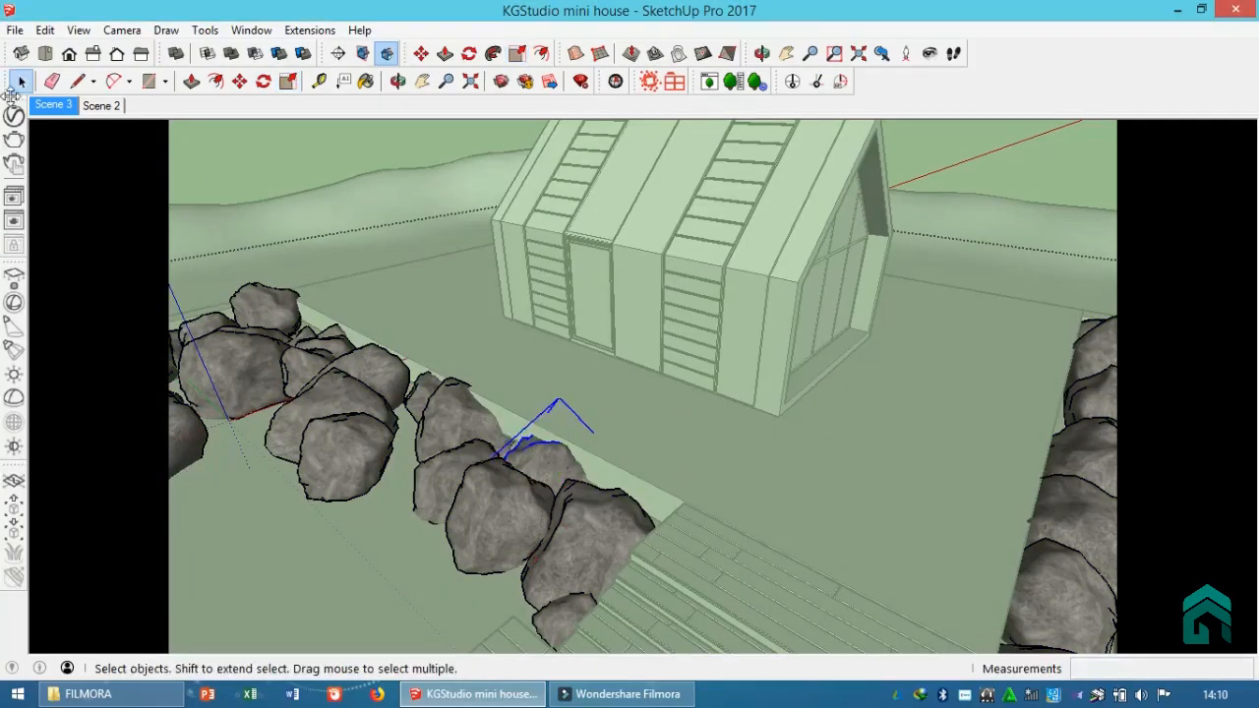
{"action": "left_click", "coordinate": [61, 106]}
{"action": "left_click", "coordinate": [352, 276]}
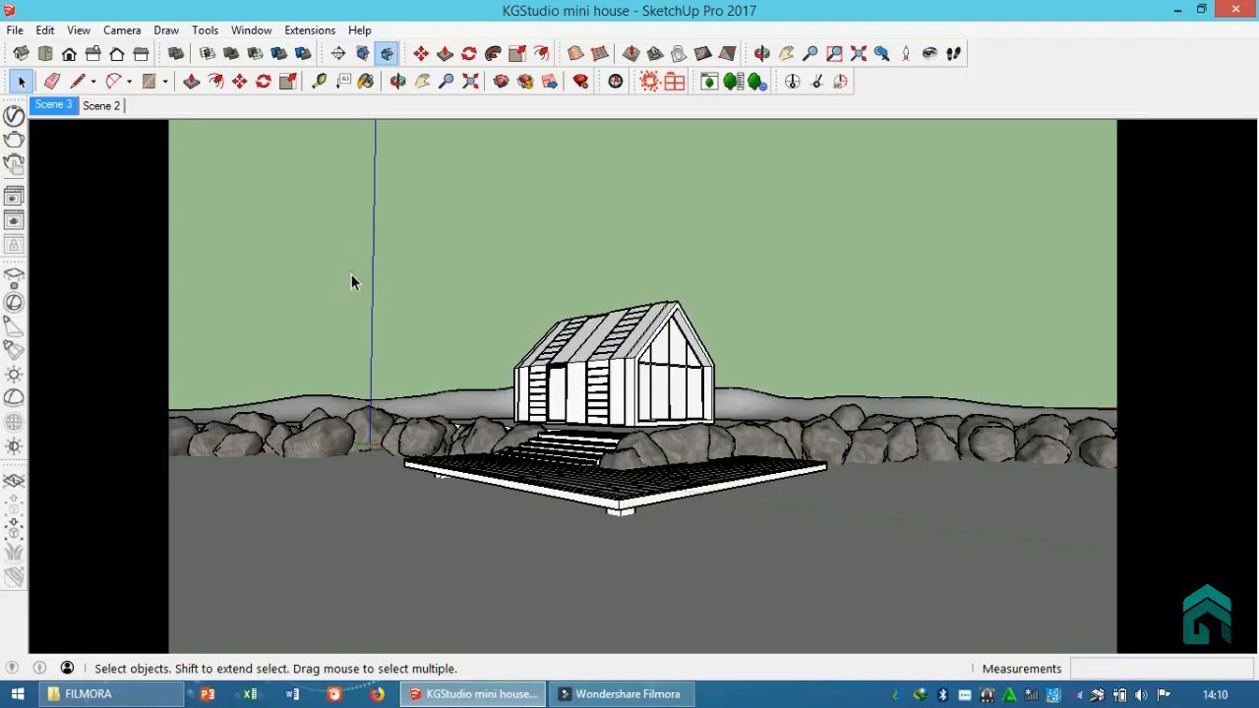
Step: Load the Bushes 01 preset from the Skatter Library as render-only proxies
{"action": "middle_click_drag", "start_coordinate": [532, 182], "coordinate": [637, 134]}
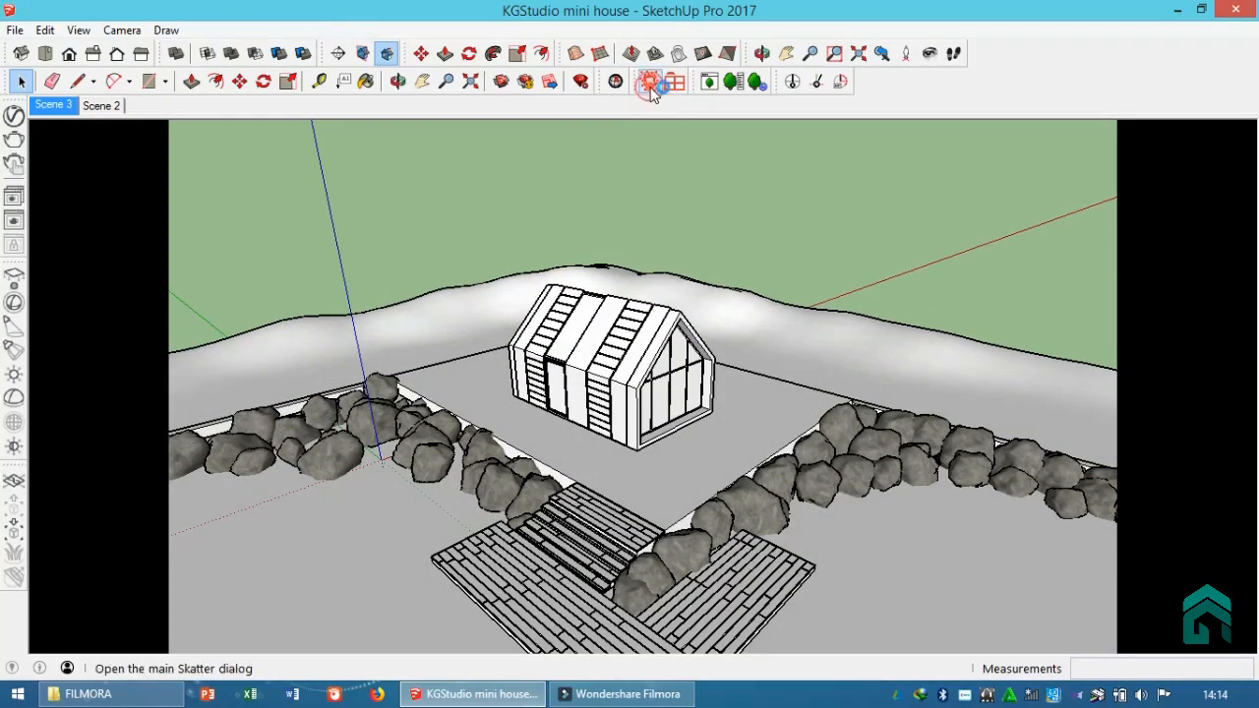
{"action": "left_click", "coordinate": [649, 84]}
{"action": "left_click", "coordinate": [674, 82]}
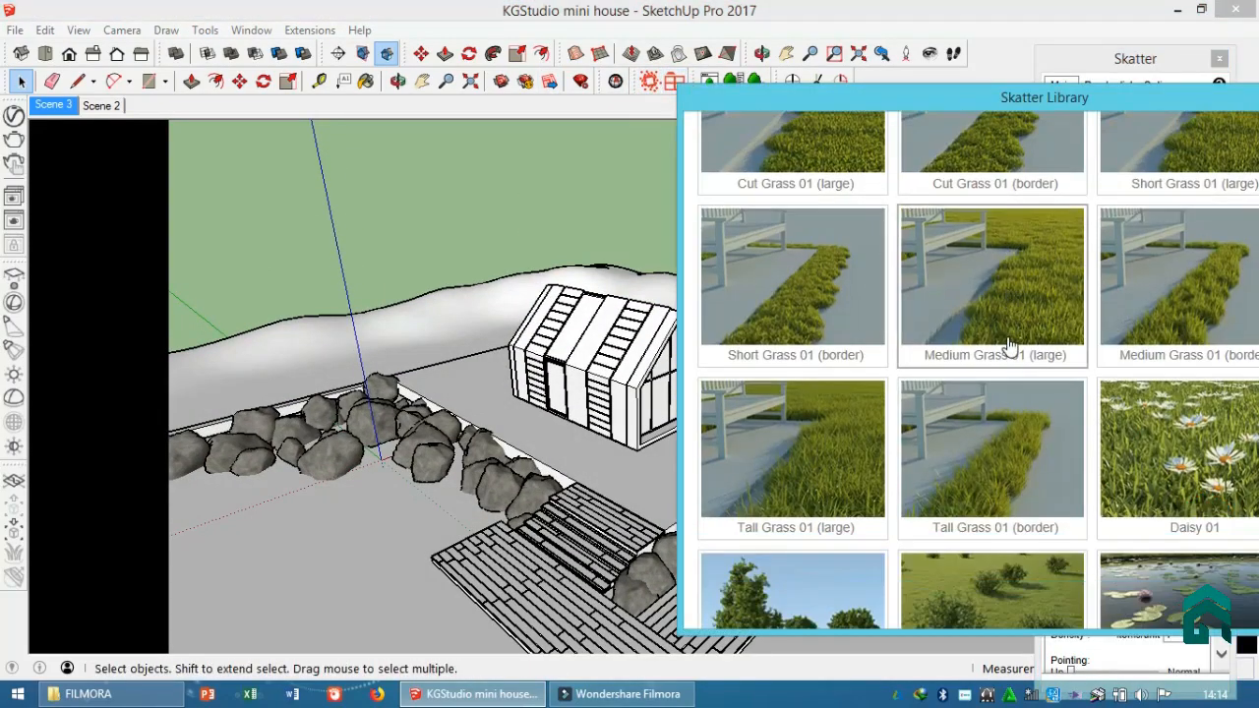
{"action": "scroll", "coordinate": [1010, 344], "scroll_direction": "down", "scroll_amount": 3}
{"action": "left_click", "coordinate": [1000, 357]}
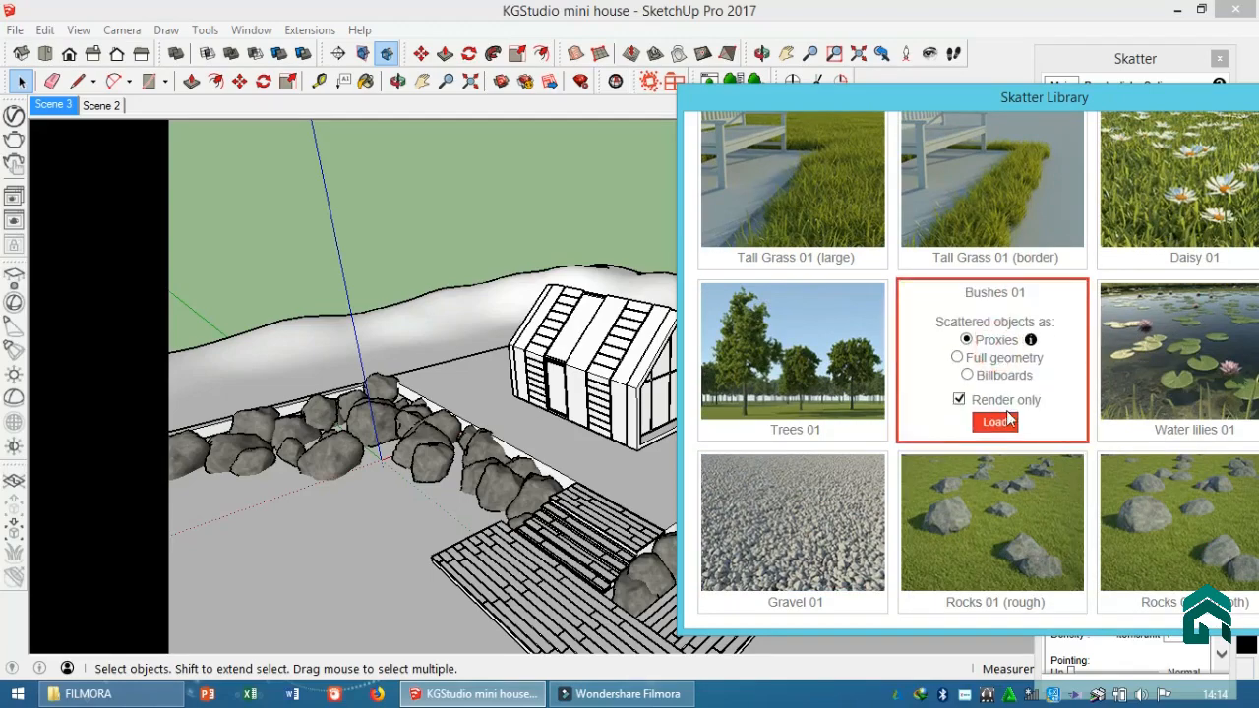
{"action": "left_click", "coordinate": [996, 424]}
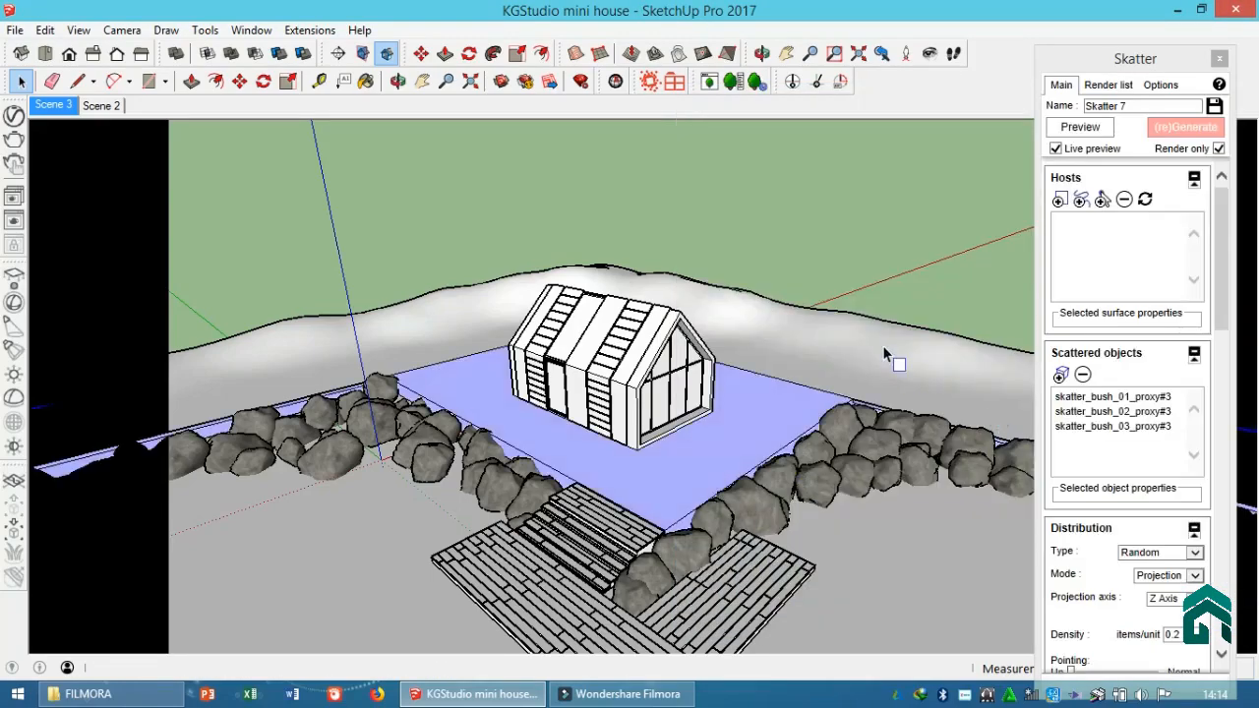
Step: Assign the hill behind the house as the scatter host and set the density to 0.8 items per unit
{"action": "left_click", "coordinate": [881, 342]}
{"action": "scroll", "coordinate": [1194, 311], "scroll_direction": "down", "scroll_amount": 3}
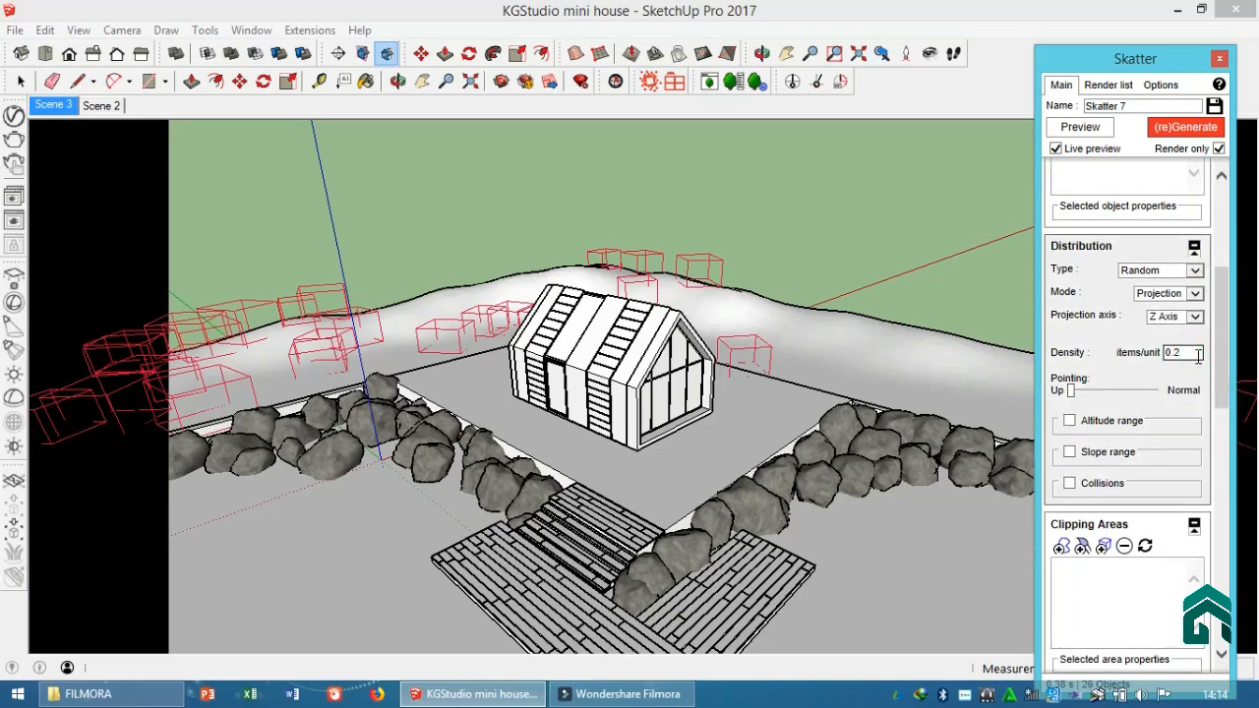
{"action": "key", "text": "Return"}
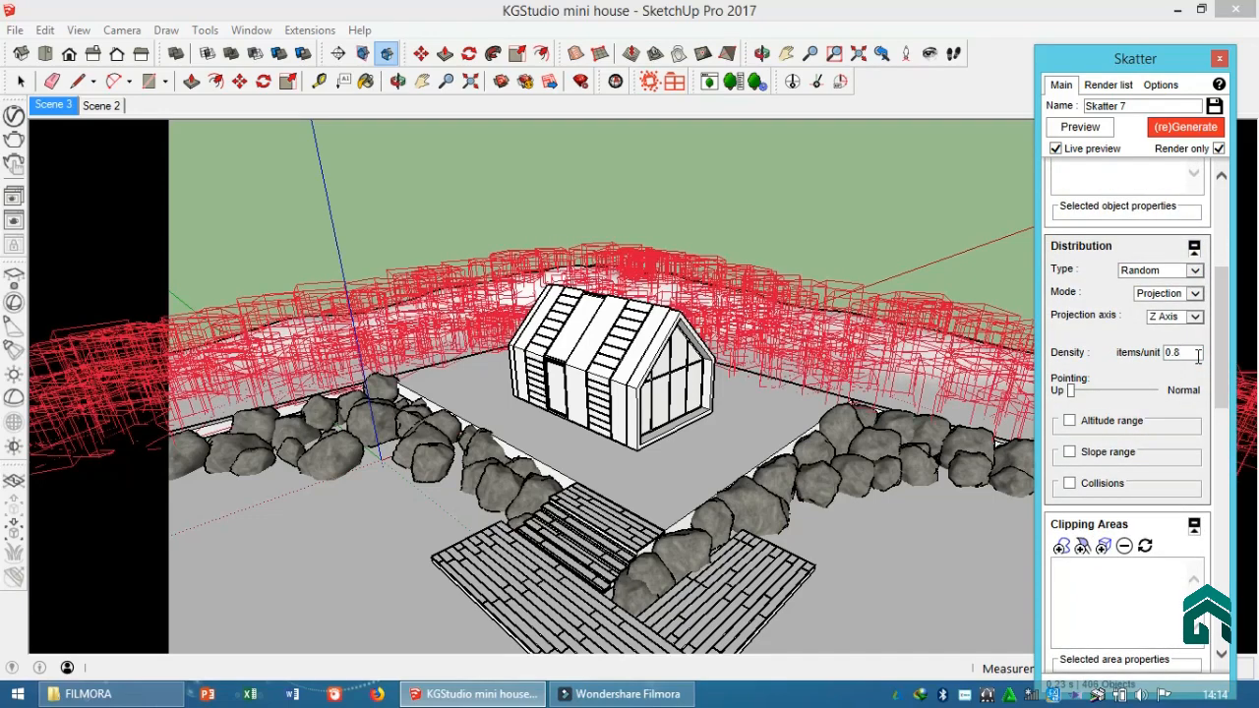
{"action": "left_click_drag", "start_coordinate": [1220, 356], "coordinate": [1221, 177]}
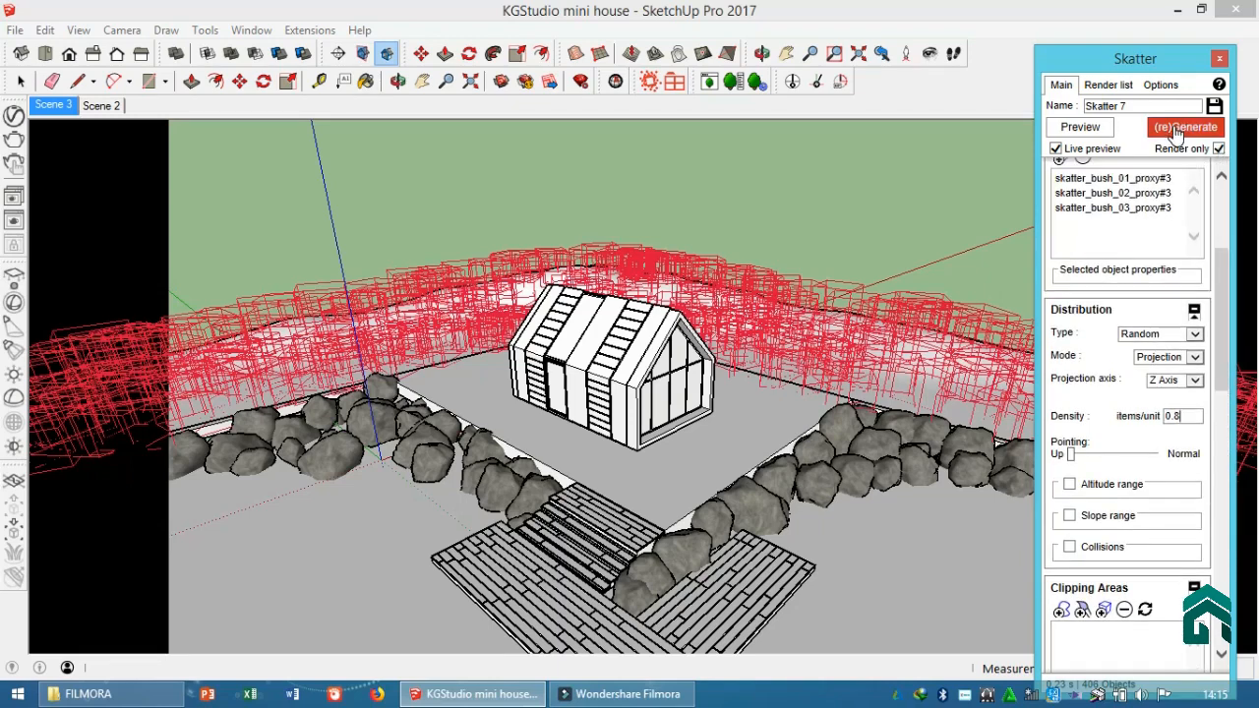
Step: Generate the bush scatter on the hill and close Skatter
{"action": "mouse_move", "coordinate": [650, 256]}
{"action": "middle_mouse_down"}
{"action": "mouse_move", "coordinate": [488, 262]}
{"action": "mouse_move", "coordinate": [424, 285]}
{"action": "middle_mouse_up"}
{"action": "scroll", "coordinate": [640, 289], "scroll_direction": "down", "scroll_amount": 4}
{"action": "middle_click_drag", "start_coordinate": [712, 345], "coordinate": [801, 262]}
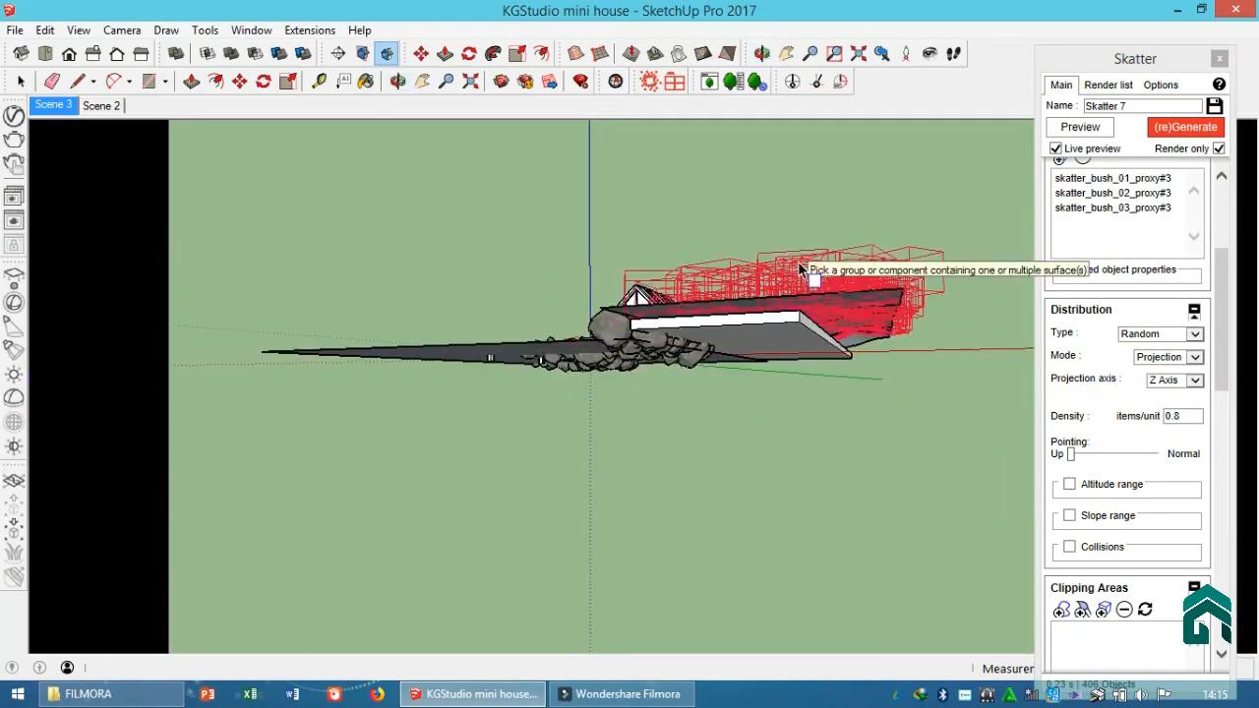
{"action": "left_click", "coordinate": [1163, 132]}
{"action": "middle_click_drag", "start_coordinate": [591, 247], "coordinate": [723, 418]}
{"action": "scroll", "coordinate": [668, 283], "scroll_direction": "up", "scroll_amount": 3}
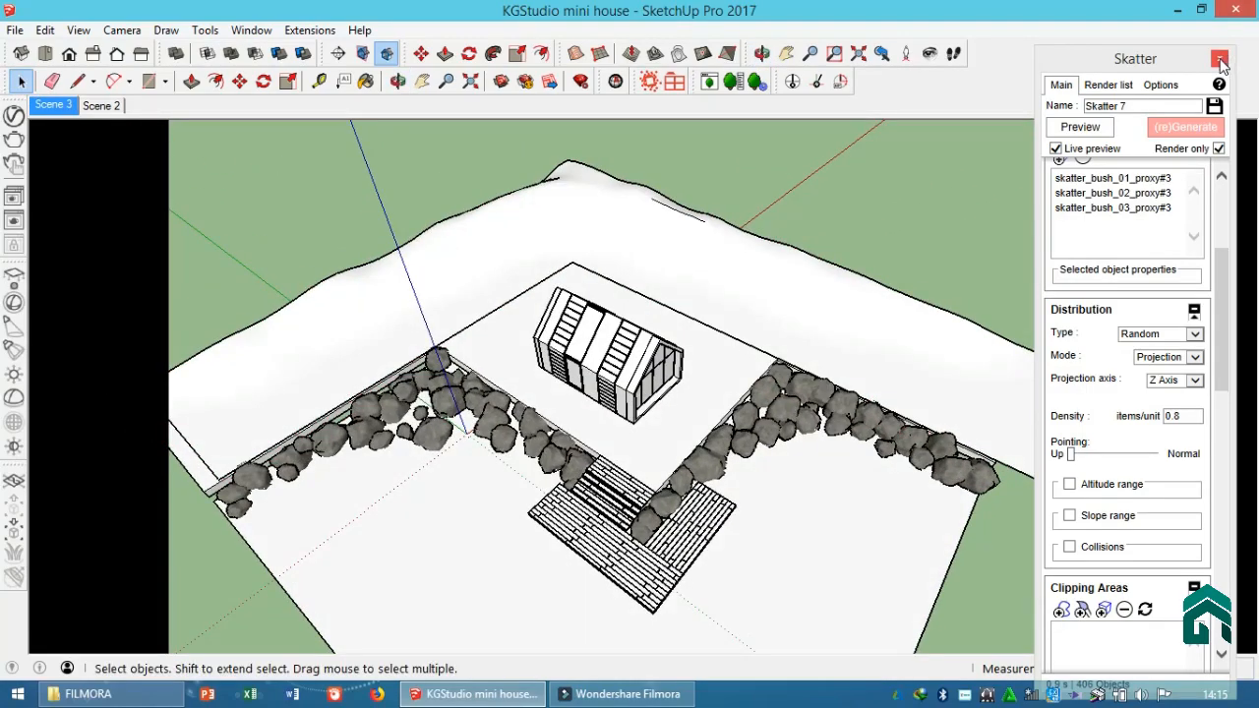
{"action": "left_click", "coordinate": [1220, 58]}
Step: Enable Material Override in the V-Ray settings and start an interactive render of Scene 3
{"action": "left_click", "coordinate": [55, 109]}
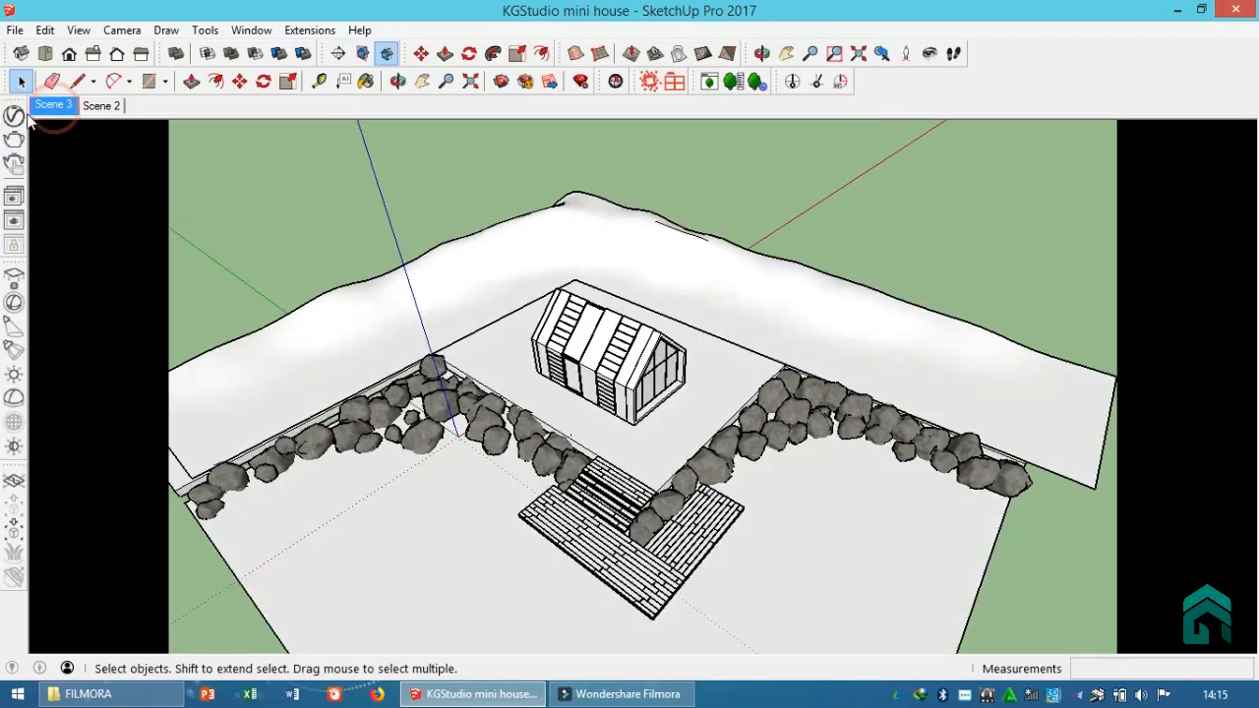
{"action": "left_click", "coordinate": [17, 117]}
{"action": "left_click", "coordinate": [665, 75]}
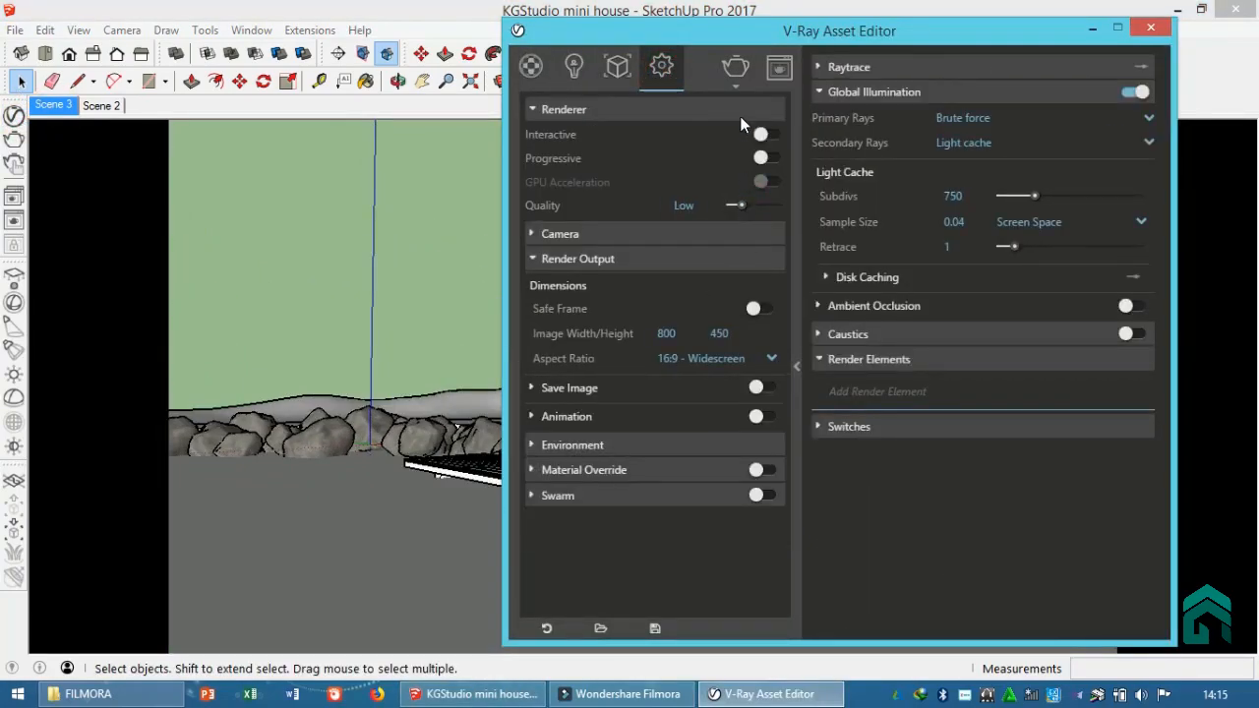
{"action": "left_click", "coordinate": [735, 87]}
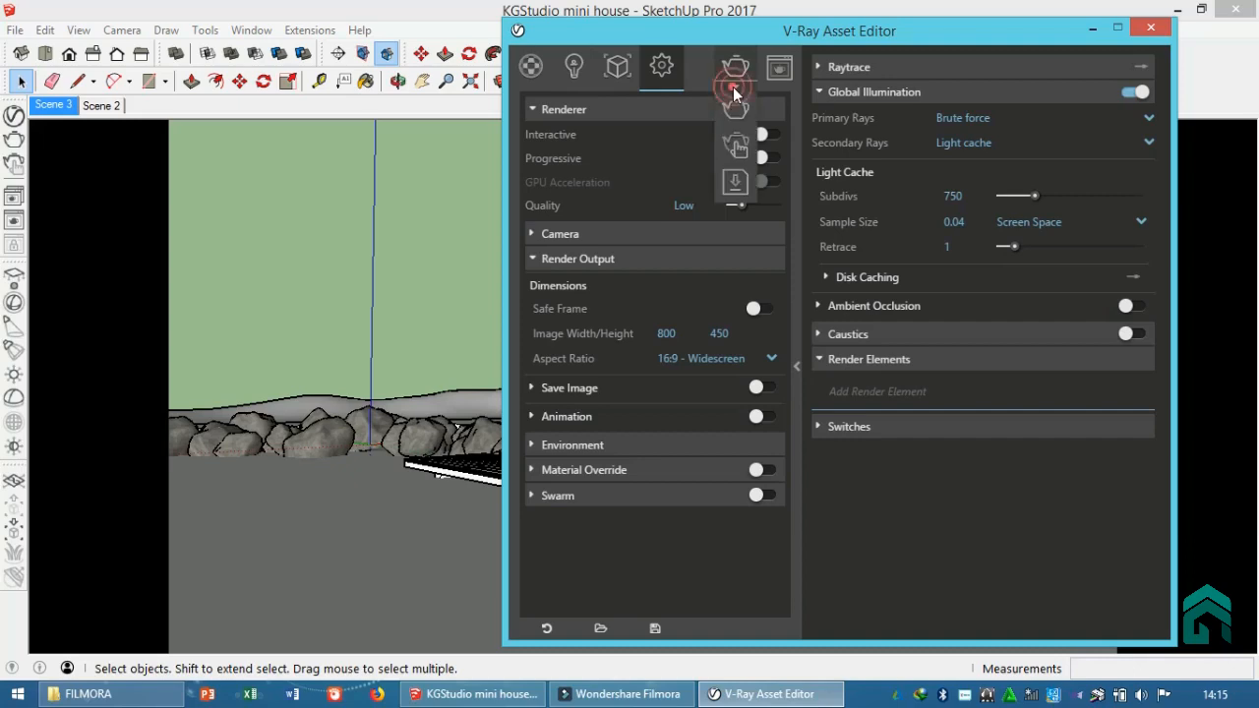
{"action": "left_click", "coordinate": [767, 471]}
{"action": "left_click", "coordinate": [737, 153]}
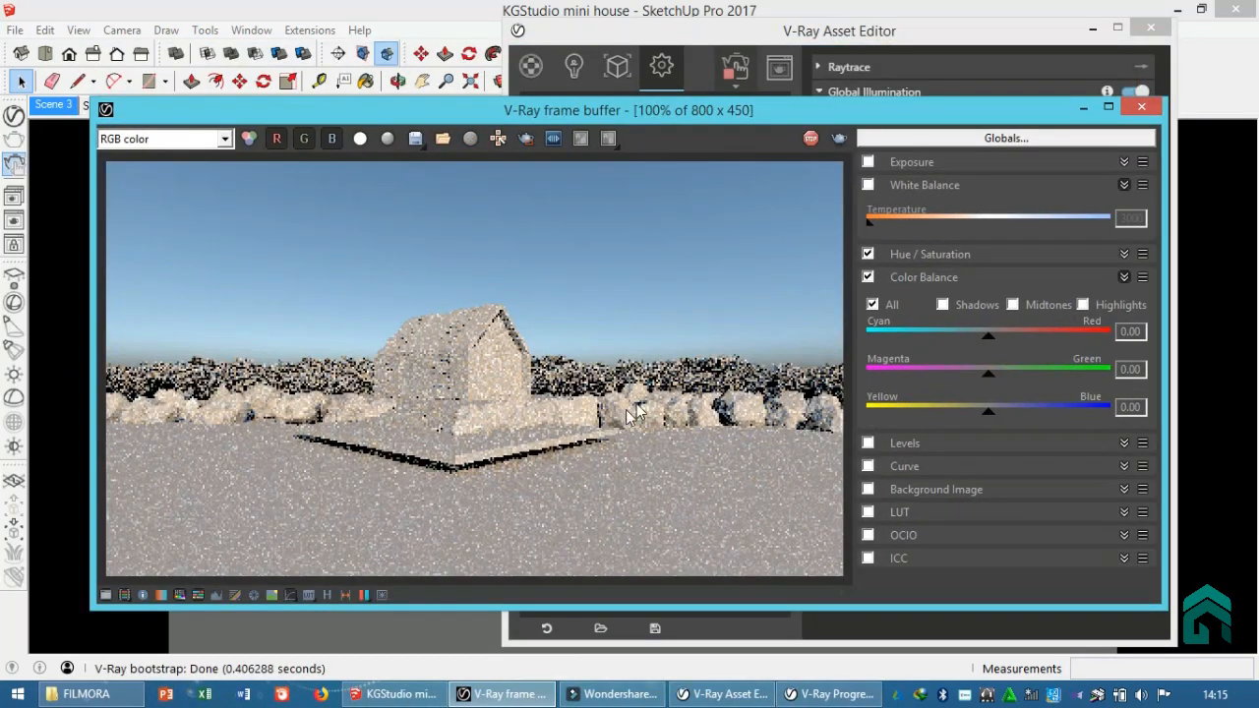
Step: Hide the frame buffer's colour corrections, stop the render, and close the frame buffer and V-Ray Asset Editor
{"action": "left_click", "coordinate": [106, 596]}
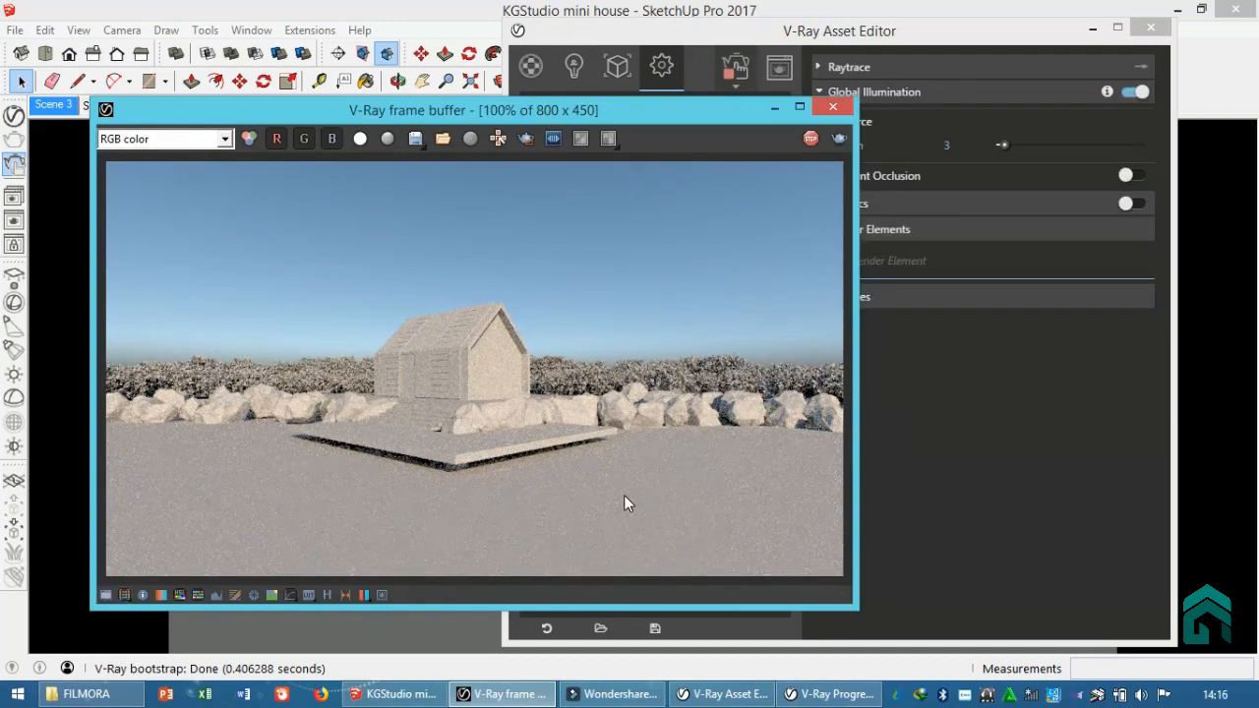
{"action": "left_click", "coordinate": [811, 137]}
{"action": "left_click", "coordinate": [834, 108]}
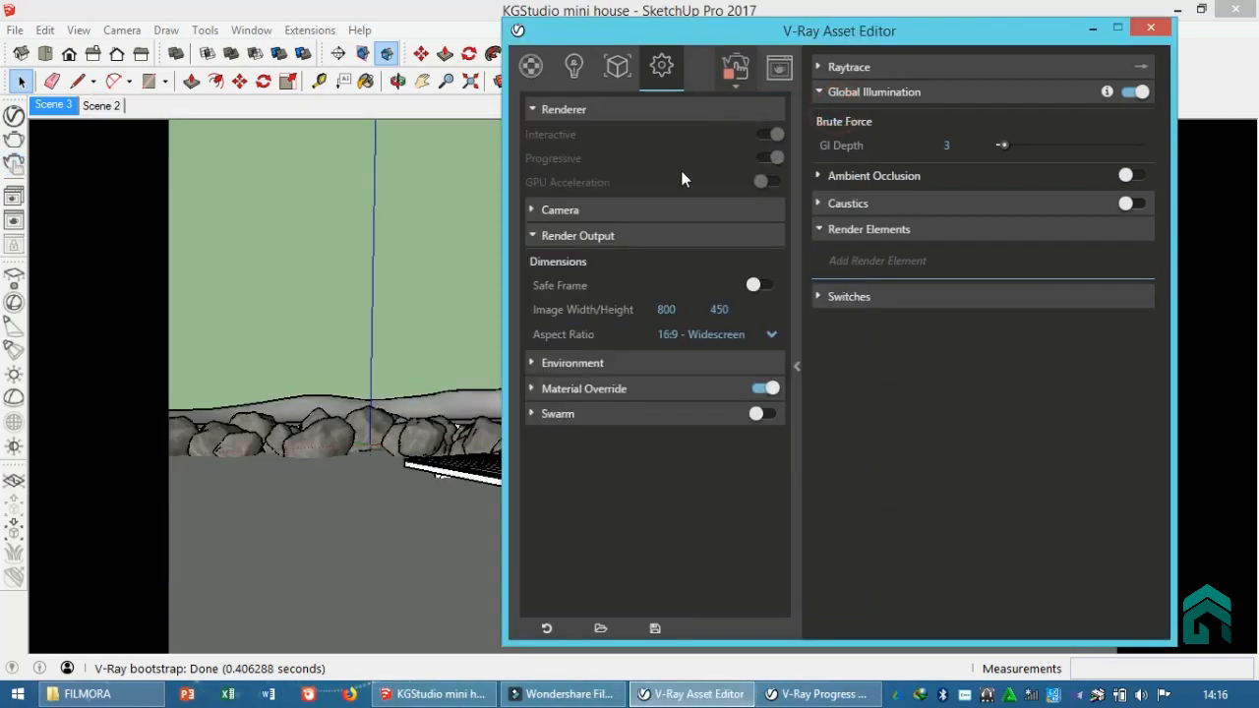
{"action": "left_click", "coordinate": [1149, 34]}
{"action": "left_click", "coordinate": [990, 171]}
{"action": "mouse_move", "coordinate": [728, 286]}
{"action": "middle_mouse_down"}
{"action": "mouse_move", "coordinate": [799, 417]}
{"action": "mouse_move", "coordinate": [826, 423]}
{"action": "middle_mouse_up"}
{"action": "scroll", "coordinate": [777, 401], "scroll_direction": "down", "scroll_amount": 3}
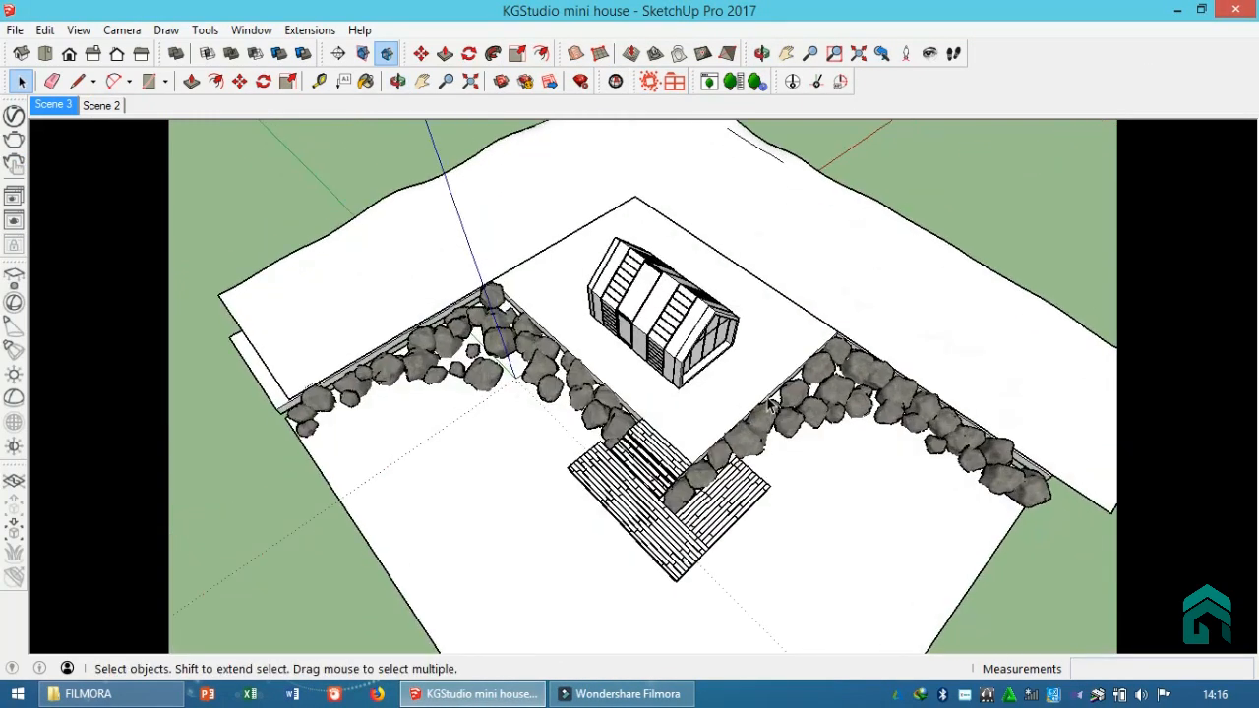
Step: Place a V-Ray dome light on the ground platform in front of the house
{"action": "scroll", "coordinate": [759, 370], "scroll_direction": "up", "scroll_amount": 4}
{"action": "left_click", "coordinate": [13, 396]}
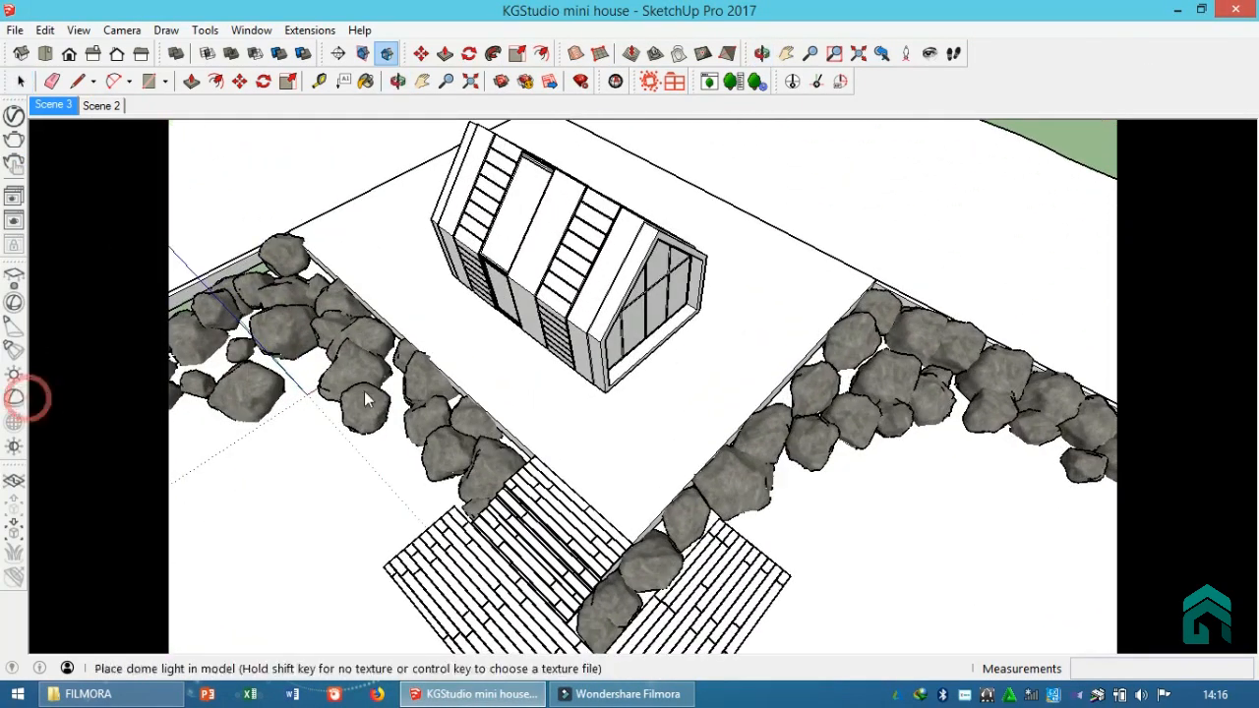
{"action": "scroll", "coordinate": [655, 430], "scroll_direction": "up", "scroll_amount": 1}
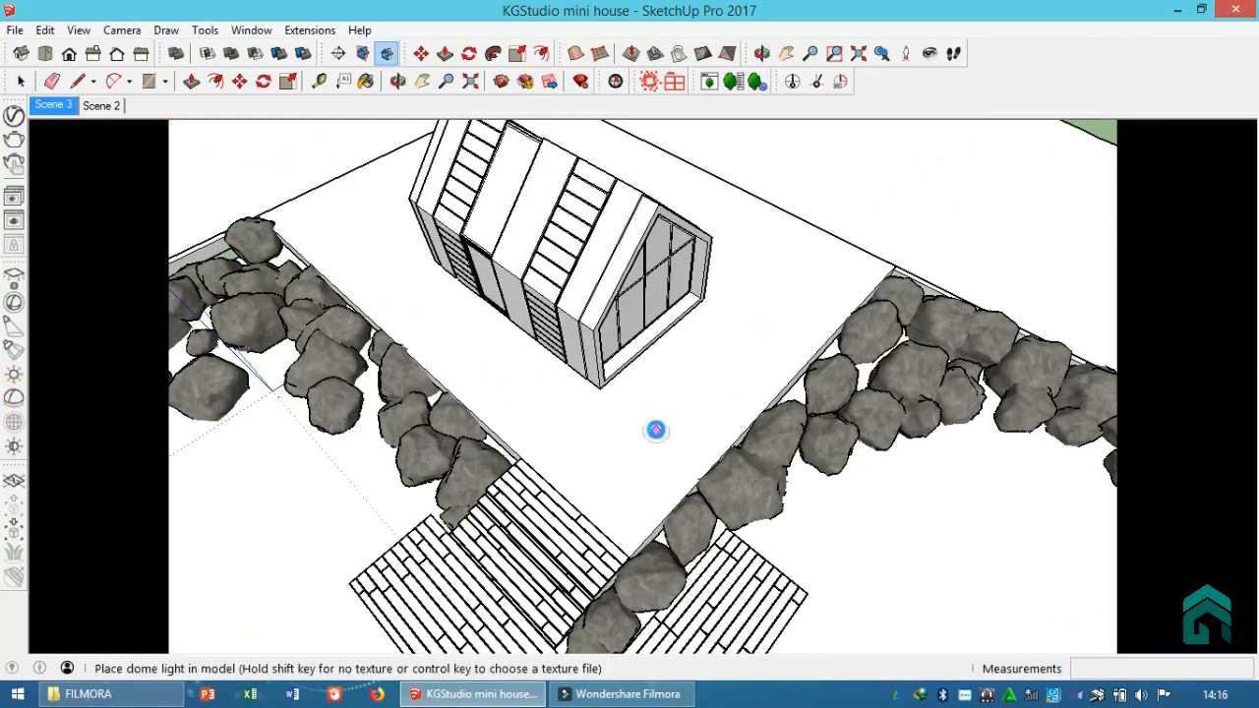
{"action": "left_click", "coordinate": [666, 441]}
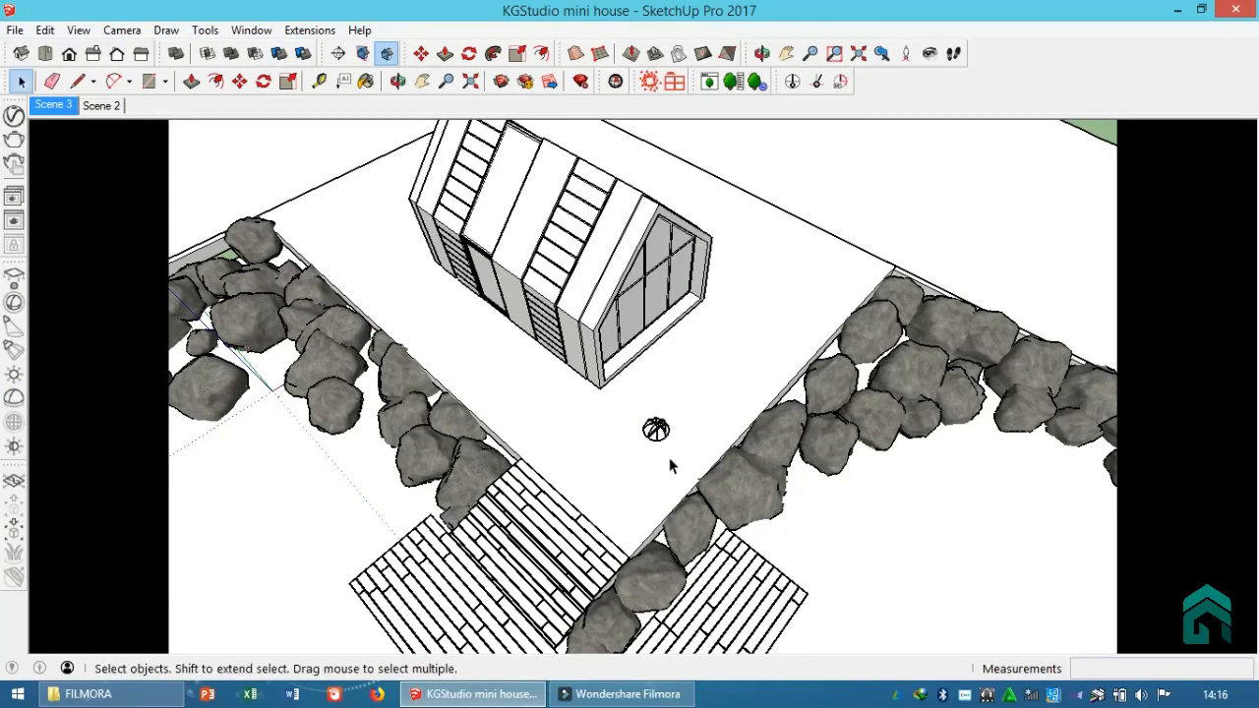
Step: Load an HDR sky image from the HDRI EXTERIOR folder as the dome light's bitmap texture
{"action": "left_click", "coordinate": [14, 116]}
{"action": "left_click", "coordinate": [575, 66]}
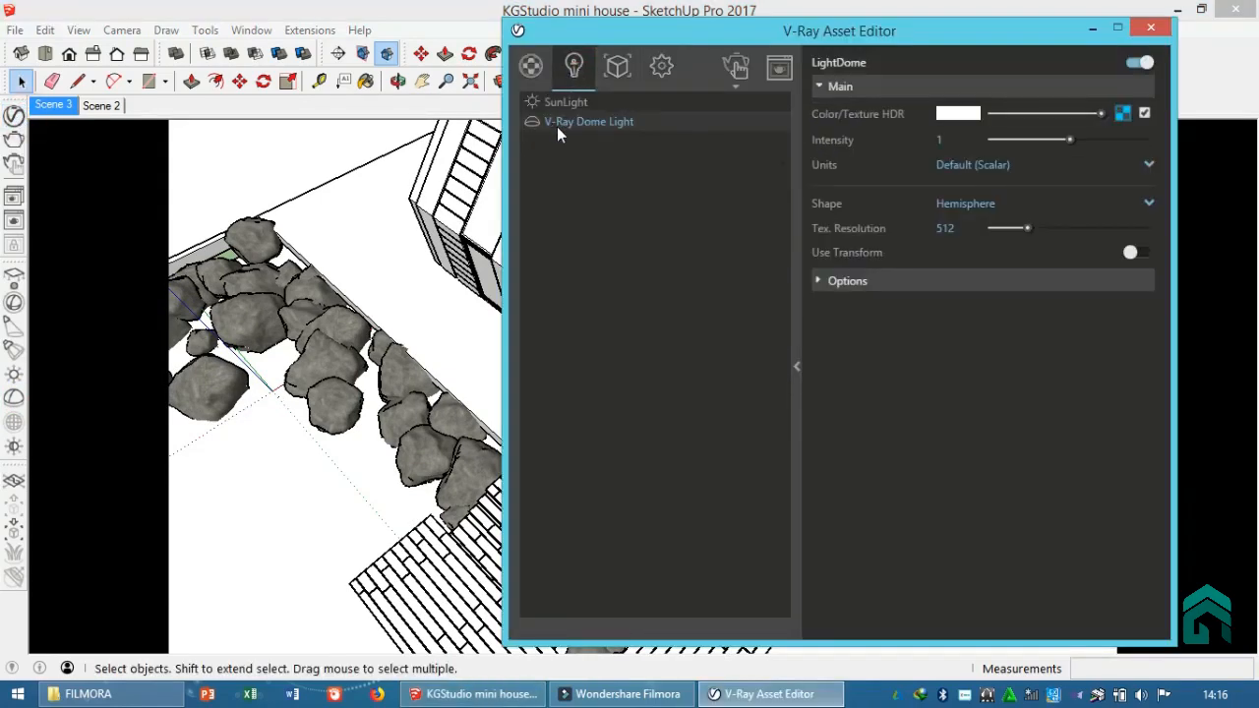
{"action": "left_click", "coordinate": [1123, 114]}
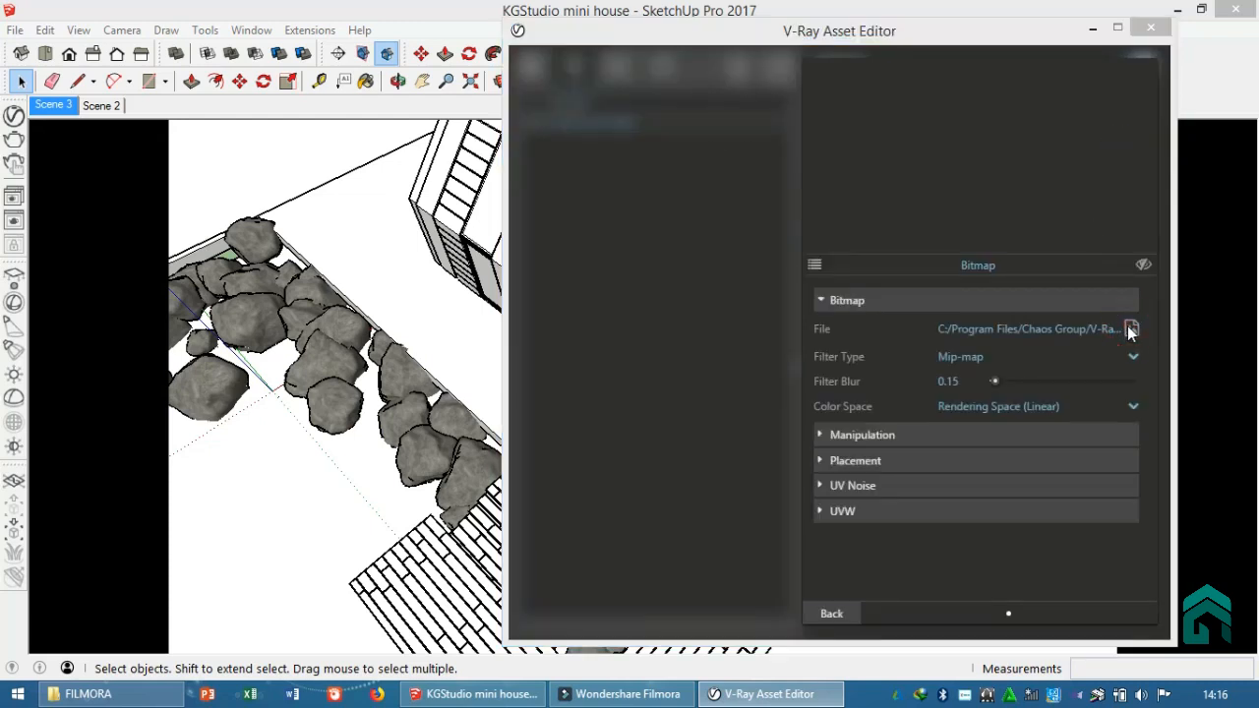
{"action": "left_click", "coordinate": [1130, 327]}
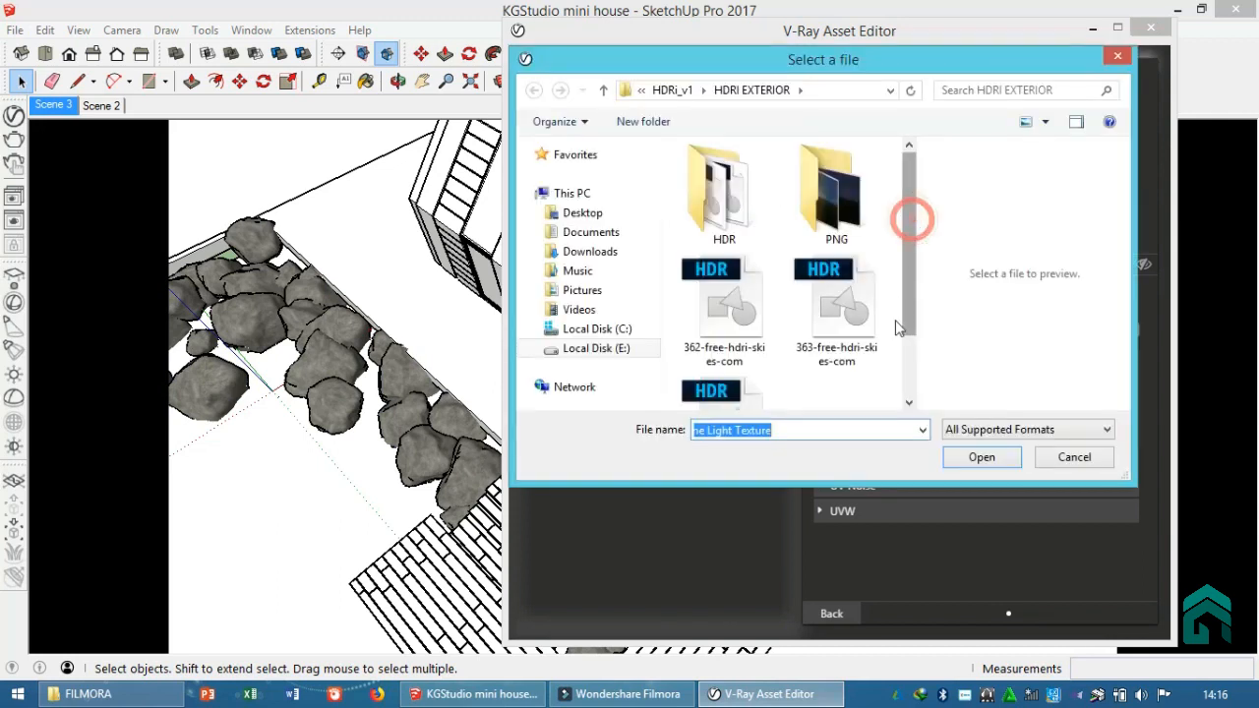
{"action": "scroll", "coordinate": [897, 328], "scroll_direction": "down", "scroll_amount": 2}
{"action": "left_click", "coordinate": [725, 315]}
{"action": "left_click", "coordinate": [982, 457]}
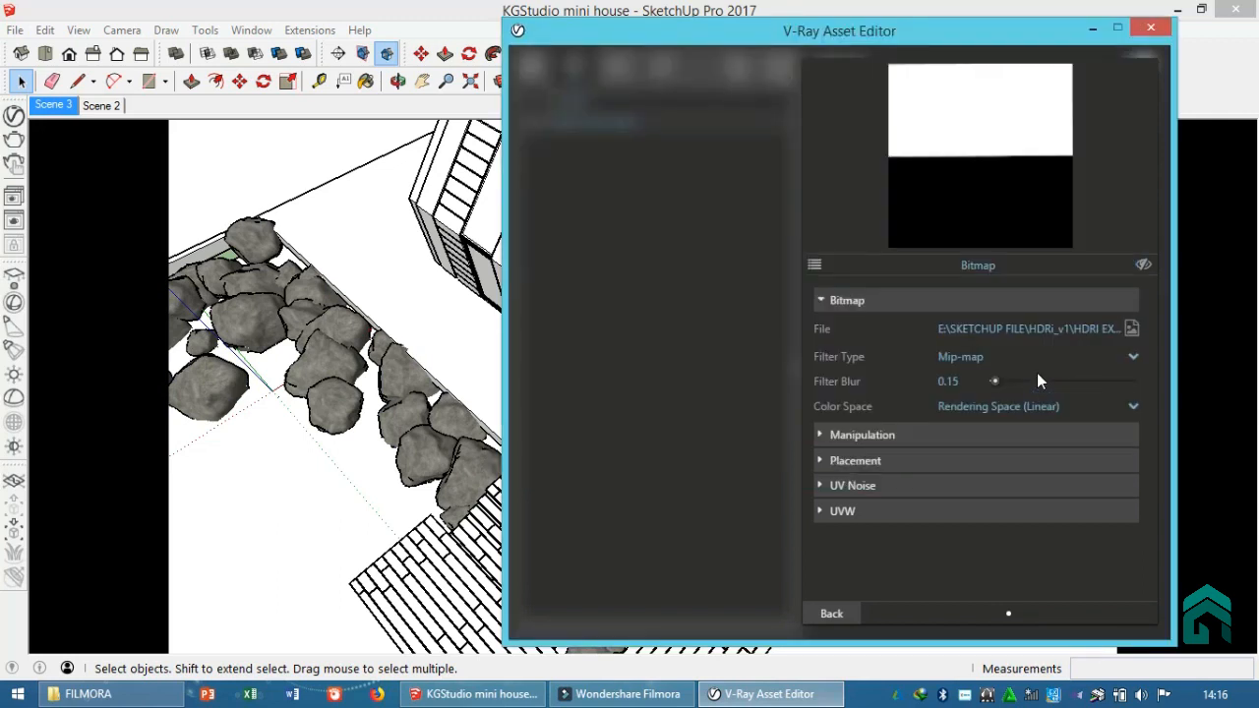
{"action": "left_click", "coordinate": [852, 608]}
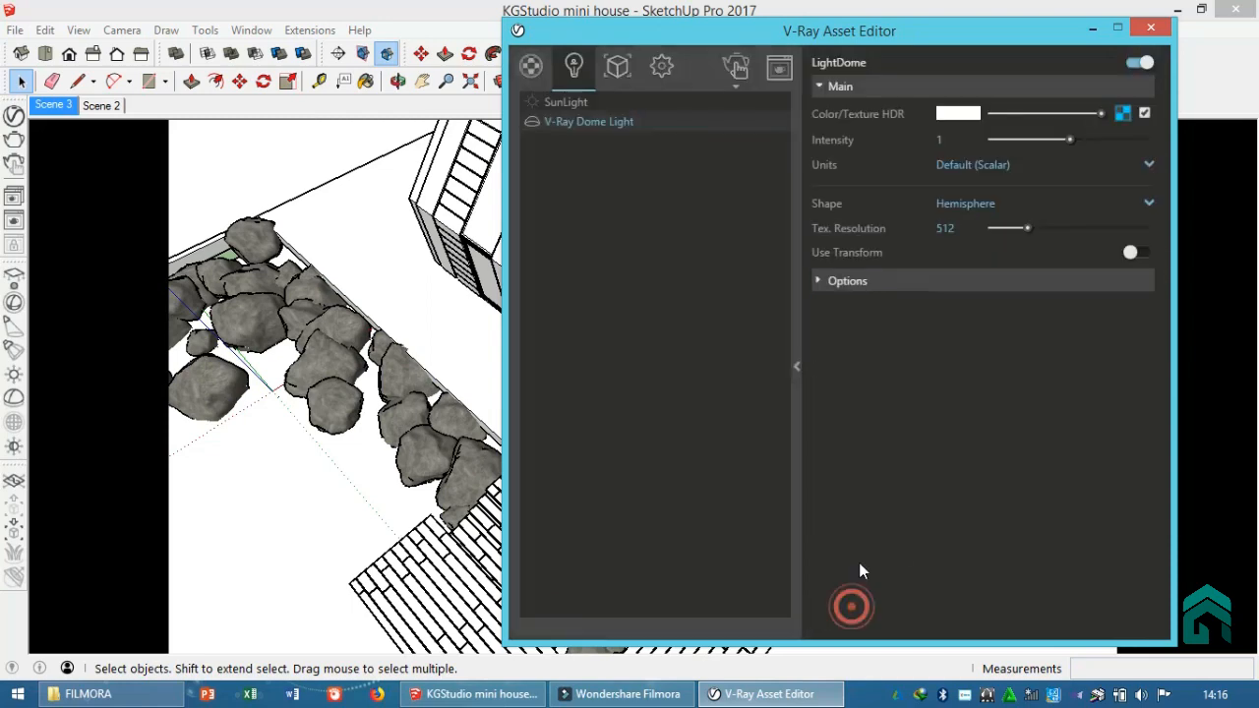
Step: Restore the Scene 3 view, set the render image width to 400, and start an interactive render
{"action": "left_click", "coordinate": [55, 103]}
{"action": "left_click", "coordinate": [658, 68]}
{"action": "left_click_drag", "start_coordinate": [681, 310], "coordinate": [617, 311]}
{"action": "type", "text": "400"}
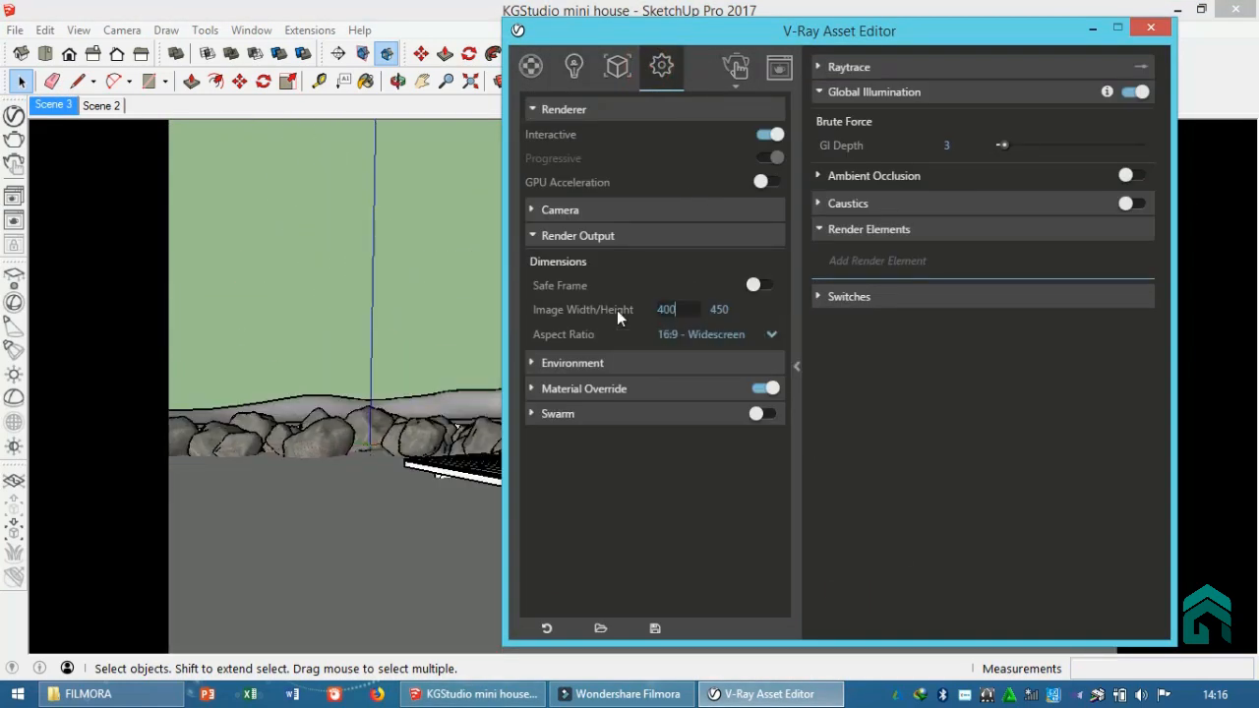
{"action": "key", "text": "Return"}
{"action": "left_click", "coordinate": [730, 85]}
{"action": "left_click", "coordinate": [740, 148]}
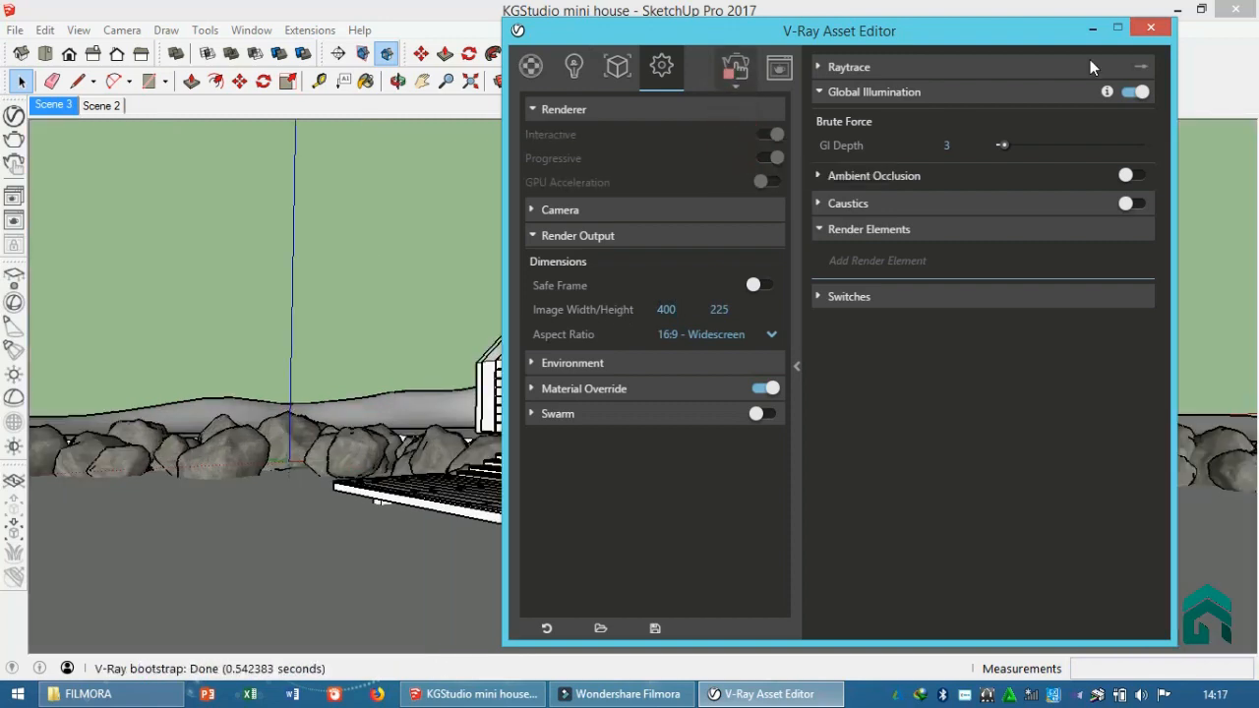
Step: Arrange the frame buffer beside the V-Ray Asset Editor and display the dome light's settings
{"action": "left_click", "coordinate": [1092, 28]}
{"action": "left_click", "coordinate": [933, 170]}
{"action": "left_click_drag", "start_coordinate": [764, 215], "coordinate": [552, 184]}
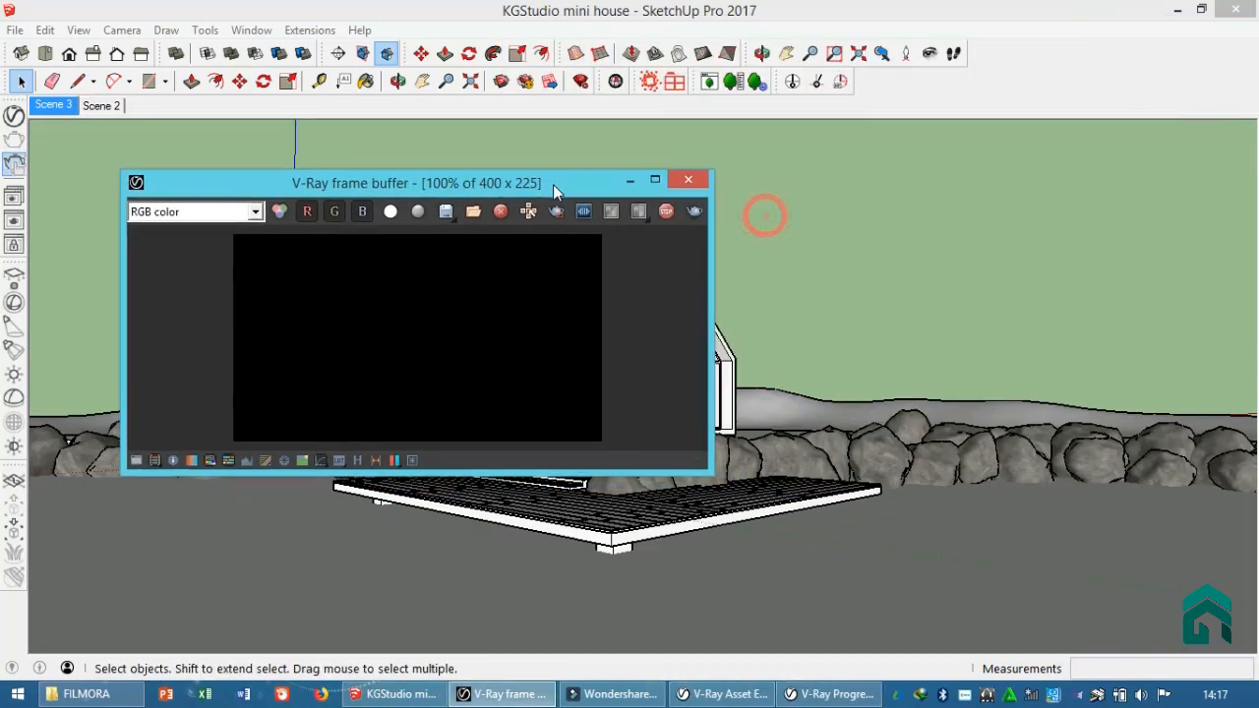
{"action": "left_click", "coordinate": [13, 115]}
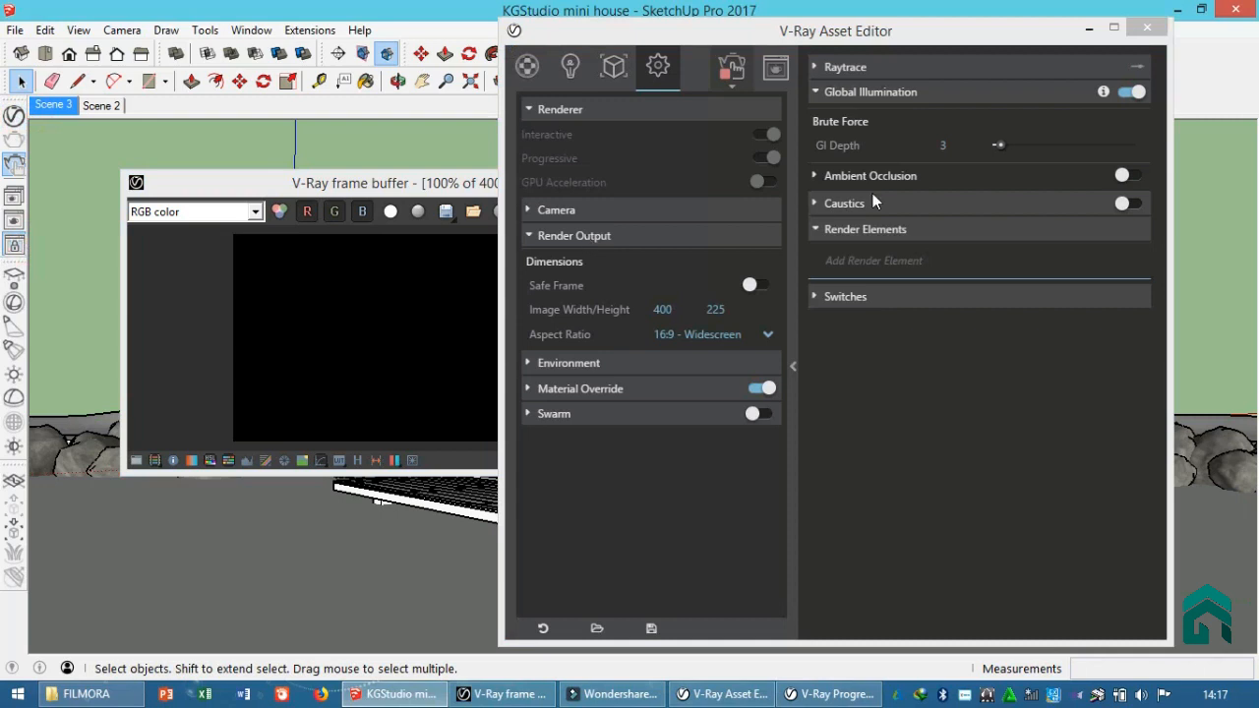
{"action": "left_click", "coordinate": [571, 65]}
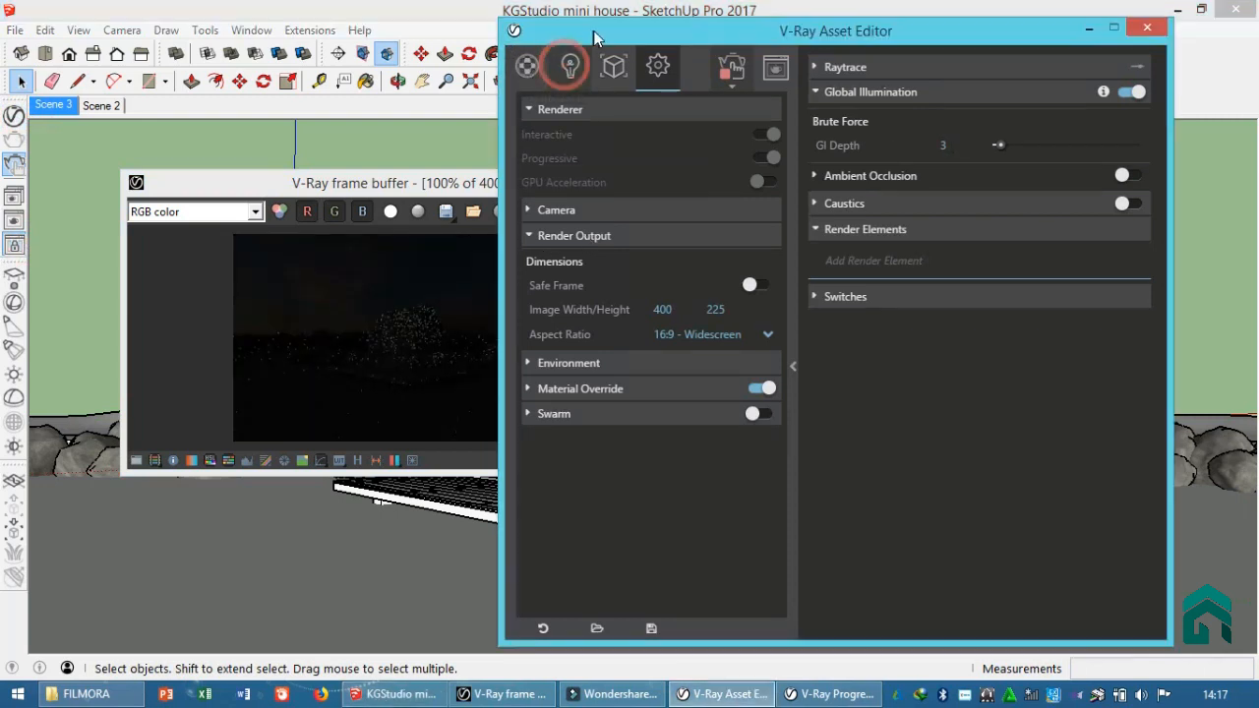
{"action": "left_click_drag", "start_coordinate": [594, 32], "coordinate": [721, 33]}
{"action": "left_click_drag", "start_coordinate": [509, 184], "coordinate": [402, 175]}
Step: Set the dome light's intensity to 50, change its shape to Sphere, and raise the intensity to 55
{"action": "double_click", "coordinate": [1080, 145]}
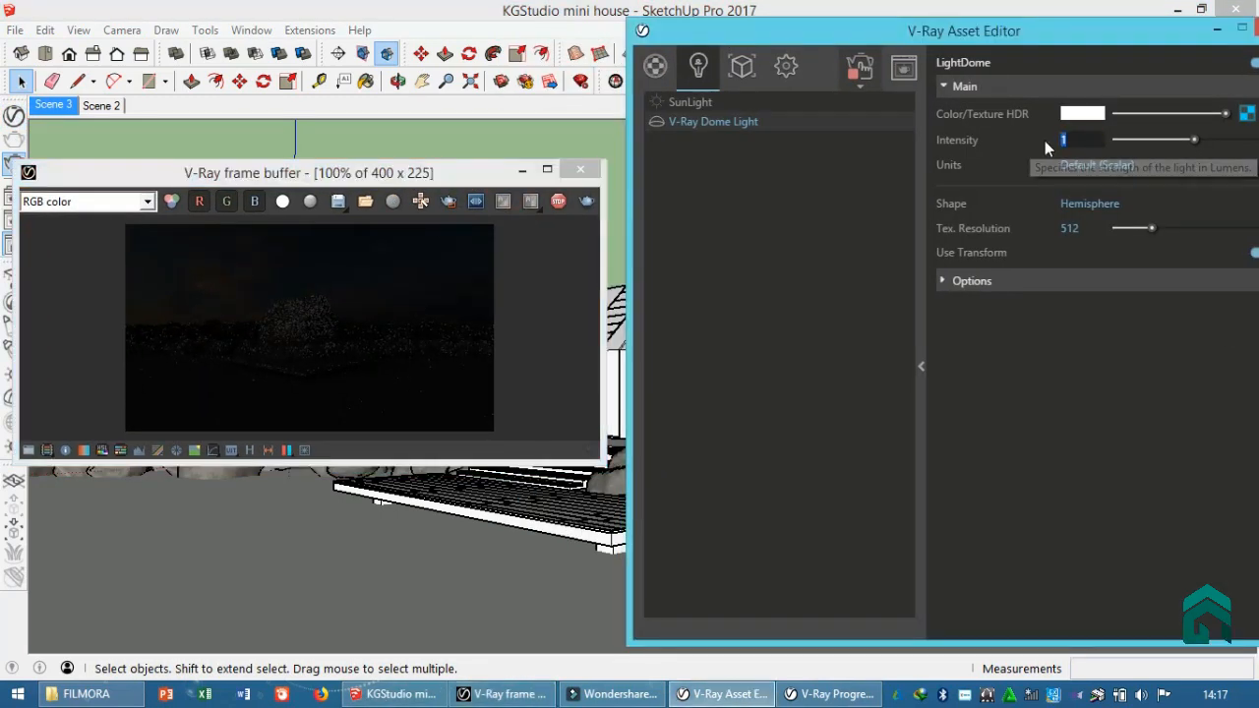
{"action": "type", "text": "50"}
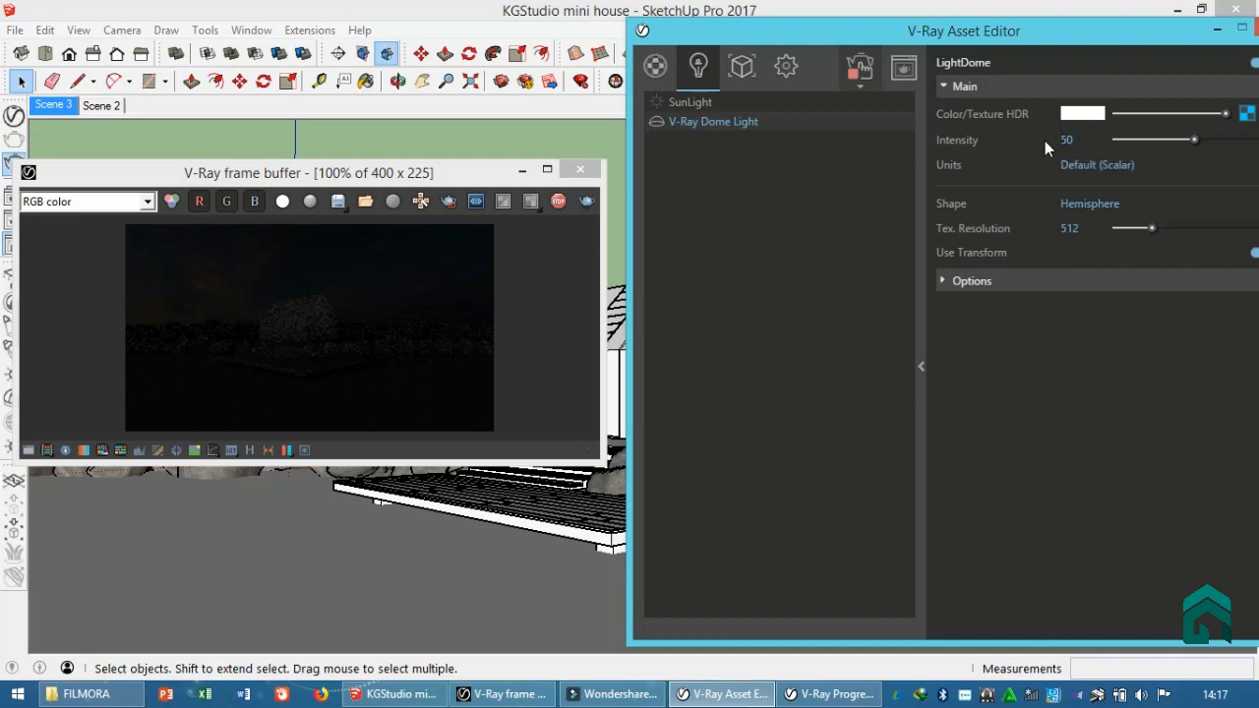
{"action": "left_click", "coordinate": [1089, 203]}
{"action": "left_click", "coordinate": [1079, 252]}
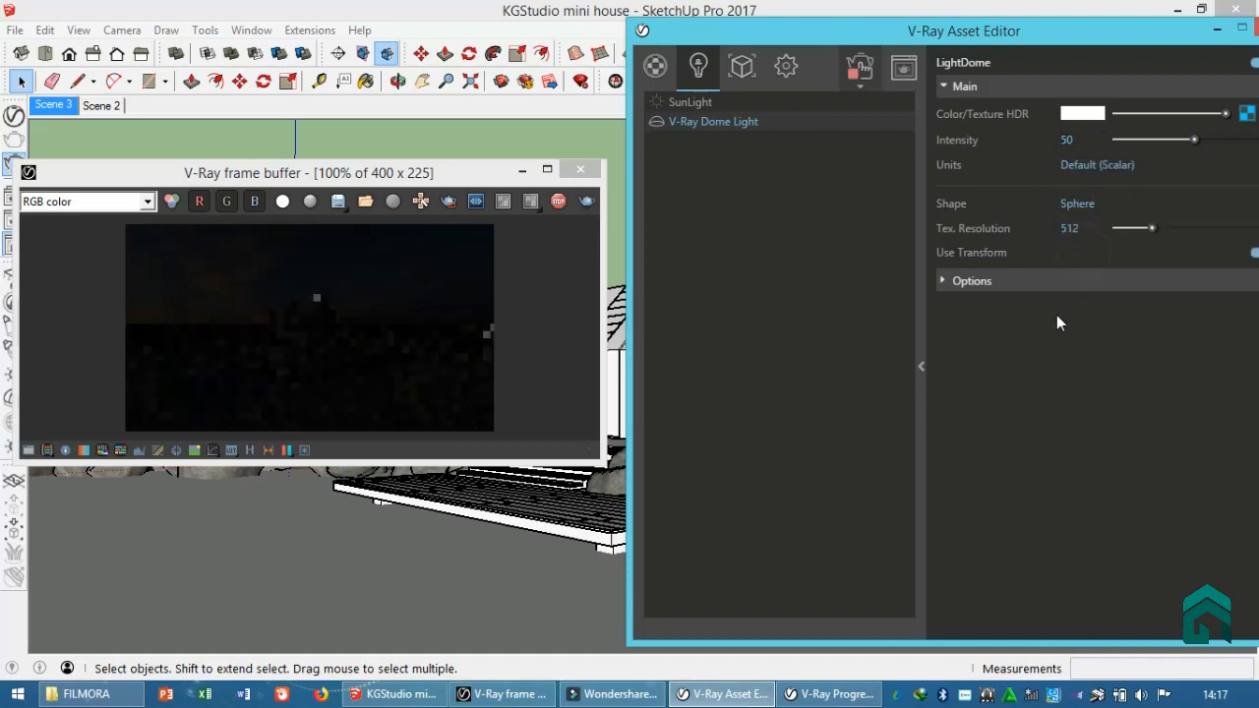
{"action": "left_click", "coordinate": [406, 173]}
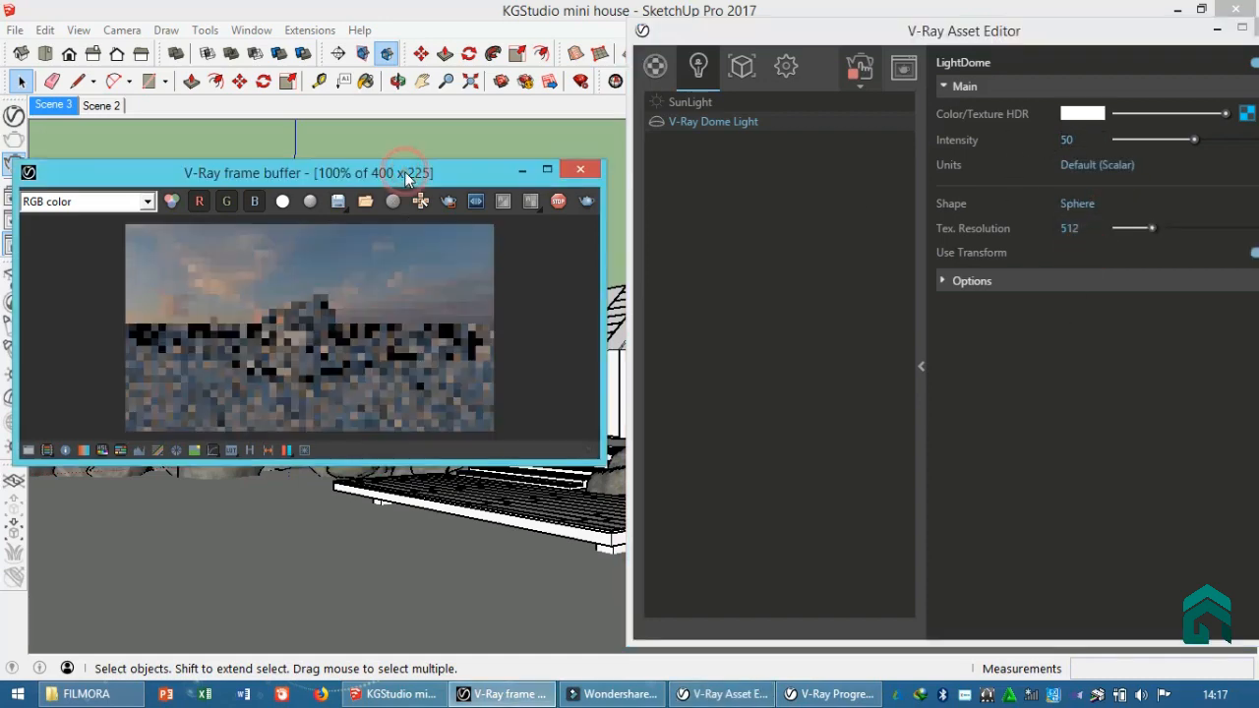
{"action": "left_click", "coordinate": [1095, 141]}
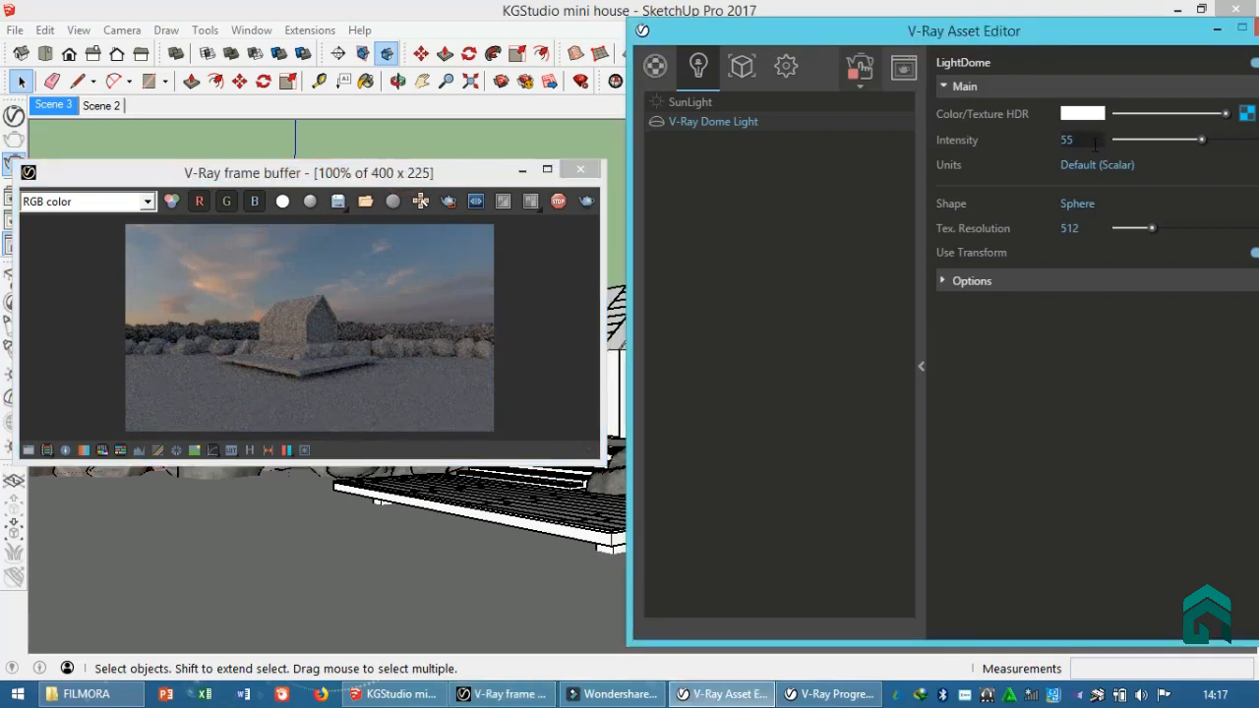
Step: Rotate the dome light 170 degrees about its origin on the ground plane and close the frame buffer
{"action": "left_click", "coordinate": [1217, 30]}
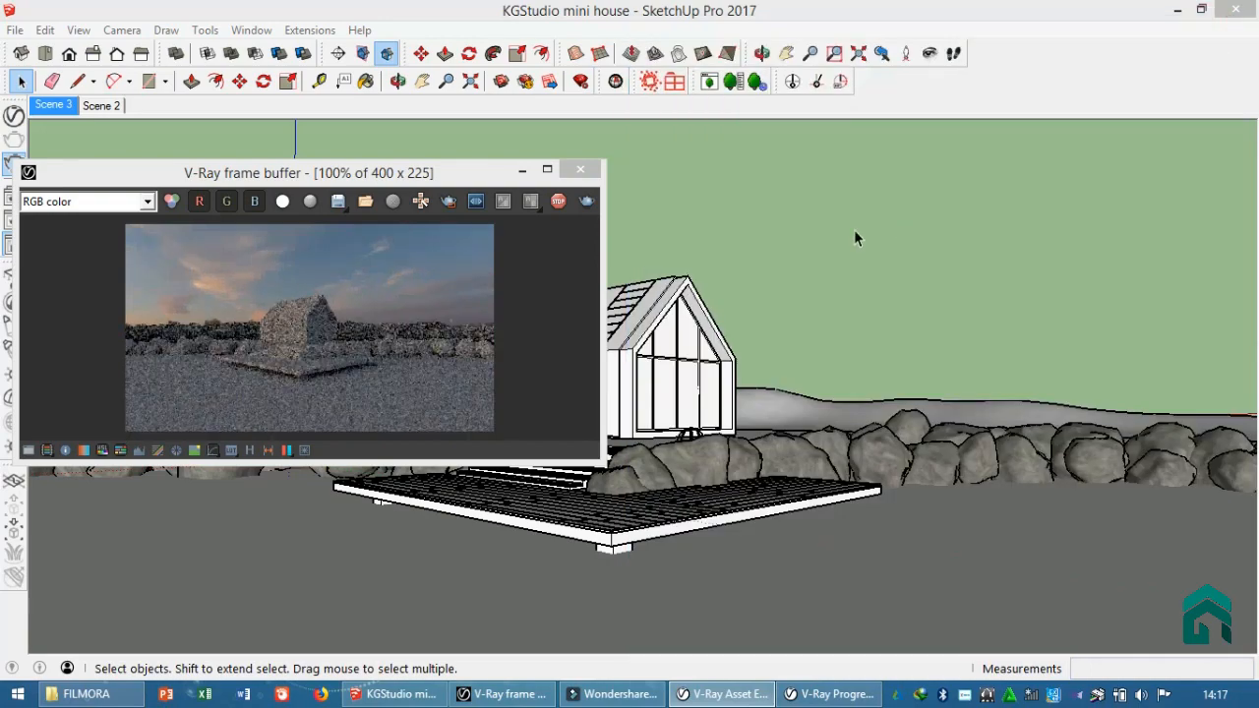
{"action": "mouse_move", "coordinate": [854, 229]}
{"action": "middle_mouse_down"}
{"action": "mouse_move", "coordinate": [834, 373]}
{"action": "mouse_move", "coordinate": [784, 445]}
{"action": "middle_mouse_up"}
{"action": "scroll", "coordinate": [784, 445], "scroll_direction": "up", "scroll_amount": 2}
{"action": "left_click", "coordinate": [784, 444]}
{"action": "scroll", "coordinate": [785, 444], "scroll_direction": "up", "scroll_amount": 1}
{"action": "key", "text": "q"}
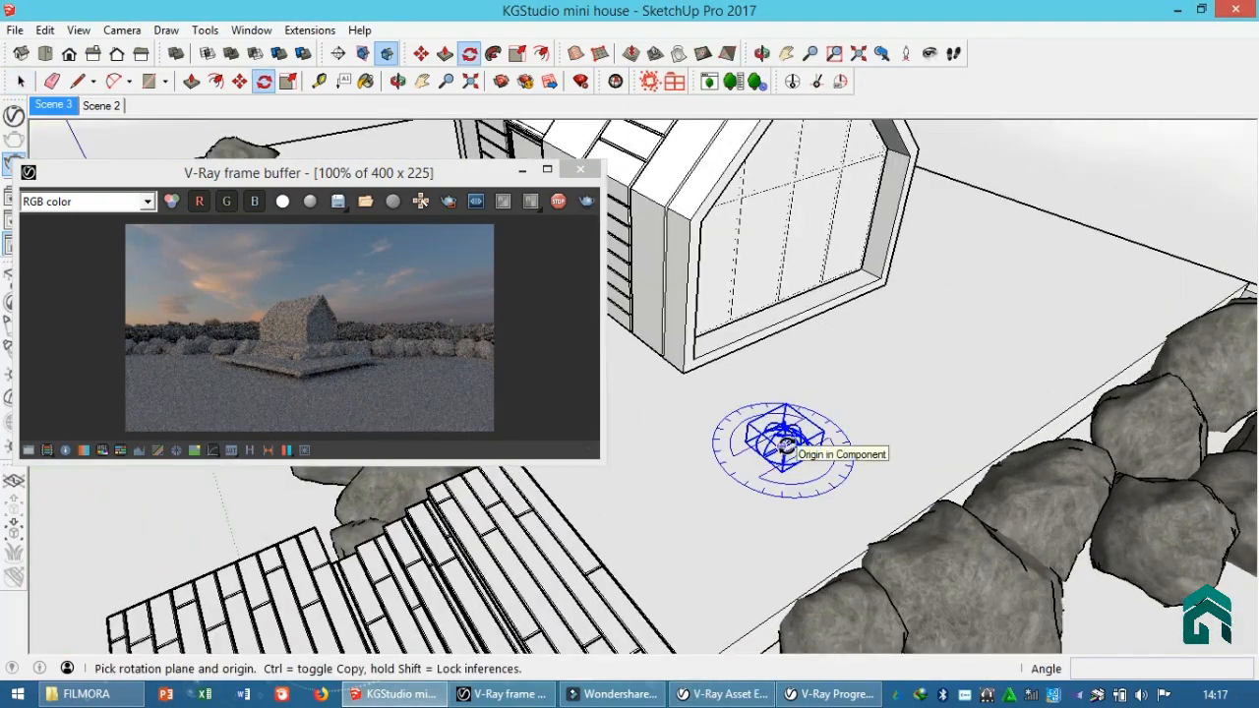
{"action": "left_click", "coordinate": [782, 445]}
{"action": "left_click", "coordinate": [848, 416]}
{"action": "left_click", "coordinate": [719, 481]}
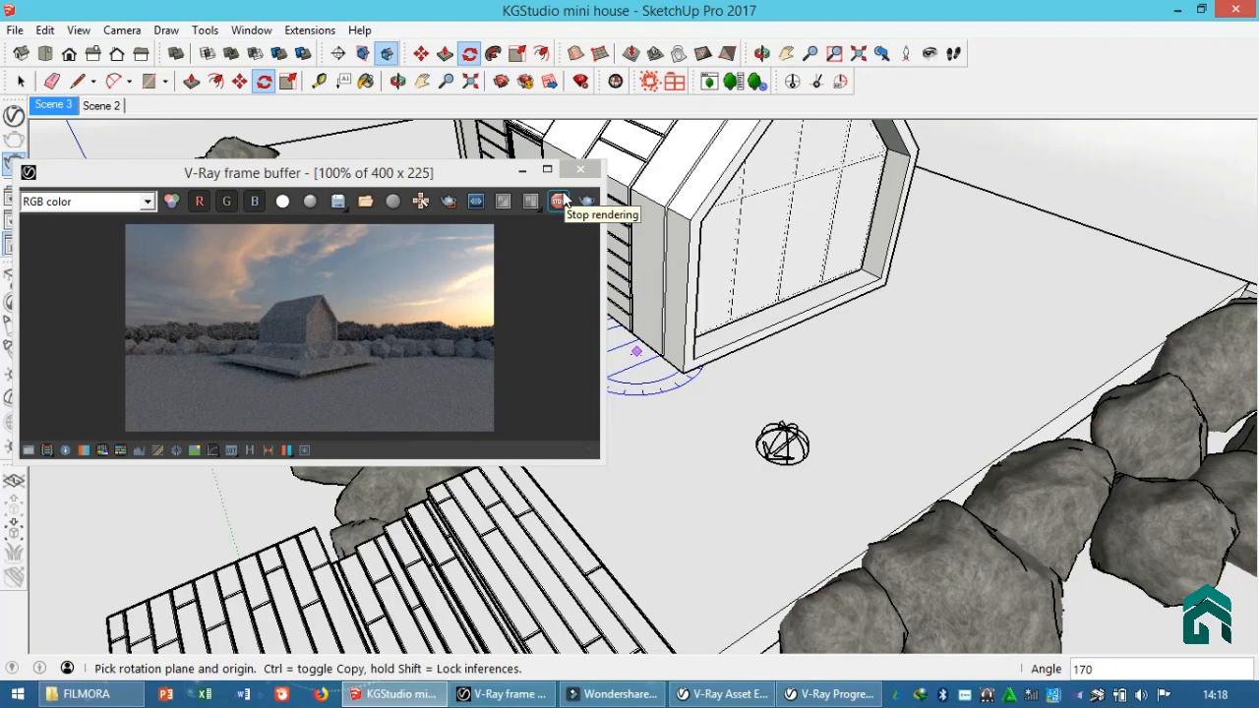
{"action": "left_click", "coordinate": [581, 169]}
{"action": "mouse_move", "coordinate": [553, 197]}
{"action": "middle_mouse_down"}
{"action": "mouse_move", "coordinate": [521, 343]}
{"action": "mouse_move", "coordinate": [14, 338]}
{"action": "middle_mouse_up"}
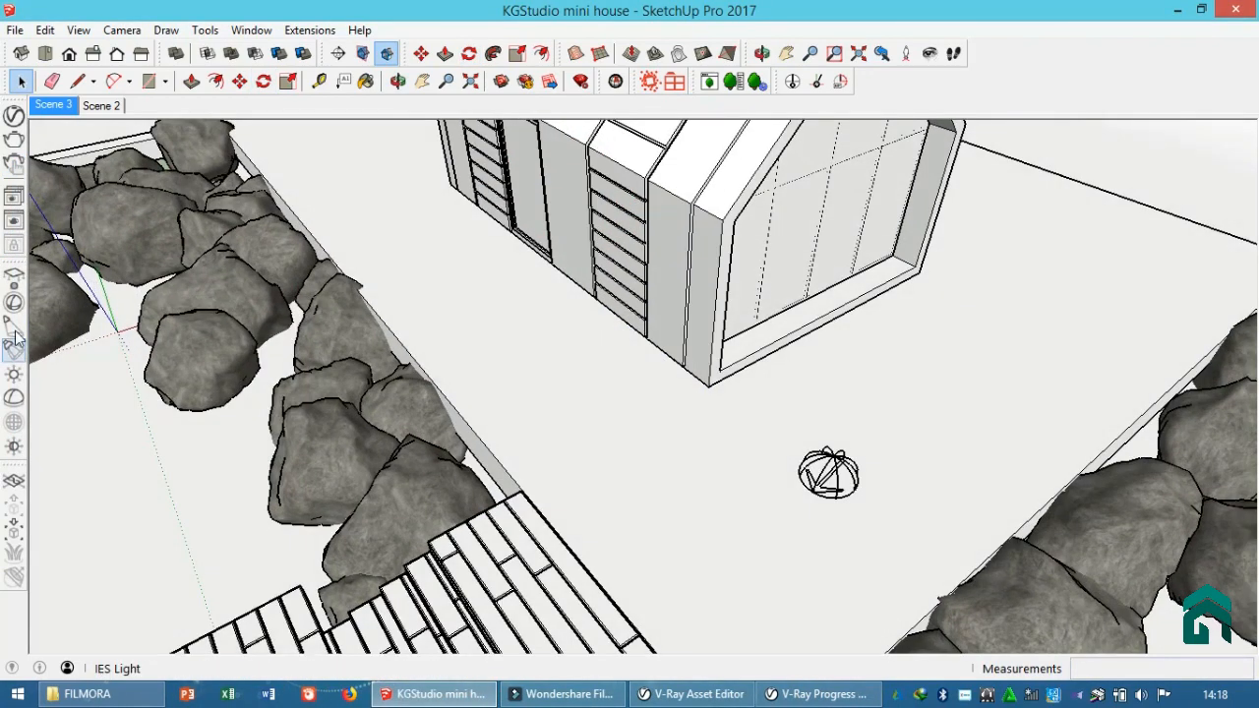
{"action": "left_click", "coordinate": [14, 302]}
{"action": "middle_click_drag", "start_coordinate": [564, 331], "coordinate": [852, 360]}
{"action": "scroll", "coordinate": [836, 360], "scroll_direction": "up", "scroll_amount": 2}
{"action": "key", "text": "space"}
{"action": "left_click", "coordinate": [824, 300]}
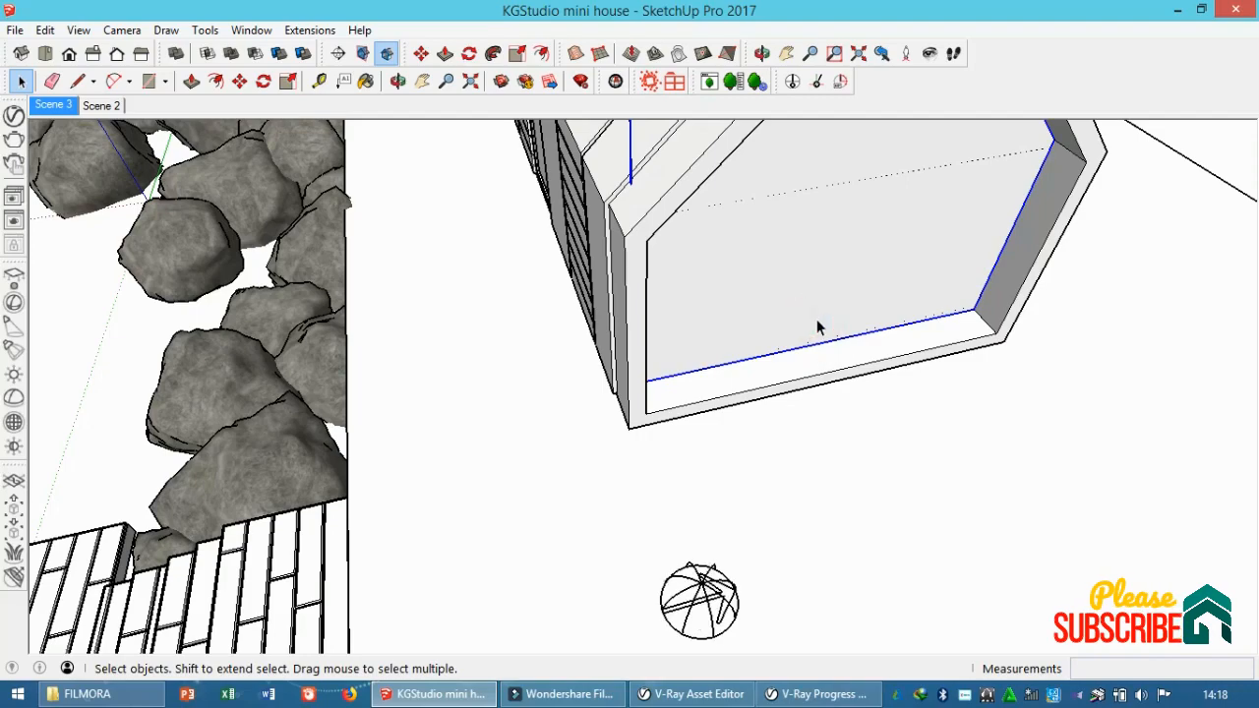
Step: Rotate the dome light again about its centre on the ground plane
{"action": "middle_click_drag", "start_coordinate": [816, 327], "coordinate": [763, 453]}
{"action": "left_click", "coordinate": [763, 453]}
{"action": "key", "text": "q"}
{"action": "left_click", "coordinate": [770, 460]}
{"action": "left_click", "coordinate": [857, 433]}
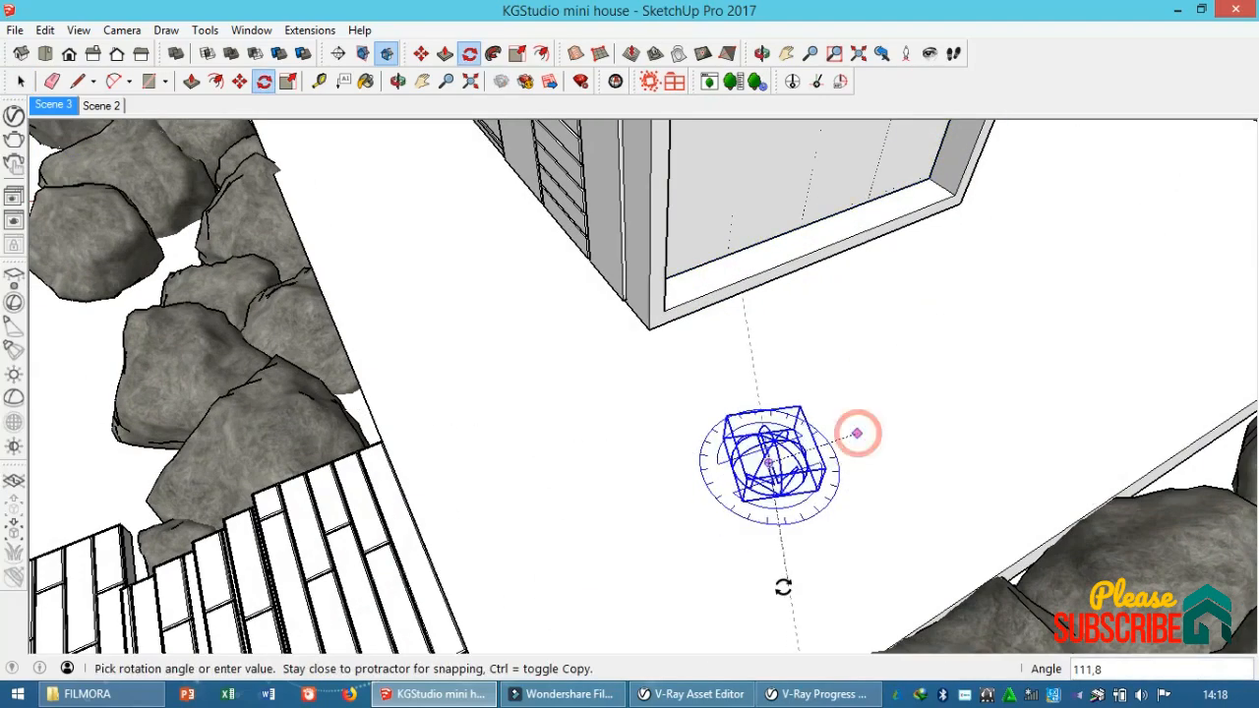
{"action": "key", "text": "Return"}
Step: Close the V-Ray Asset Editor and remove the glass pane from the house's front window
{"action": "left_click", "coordinate": [14, 116]}
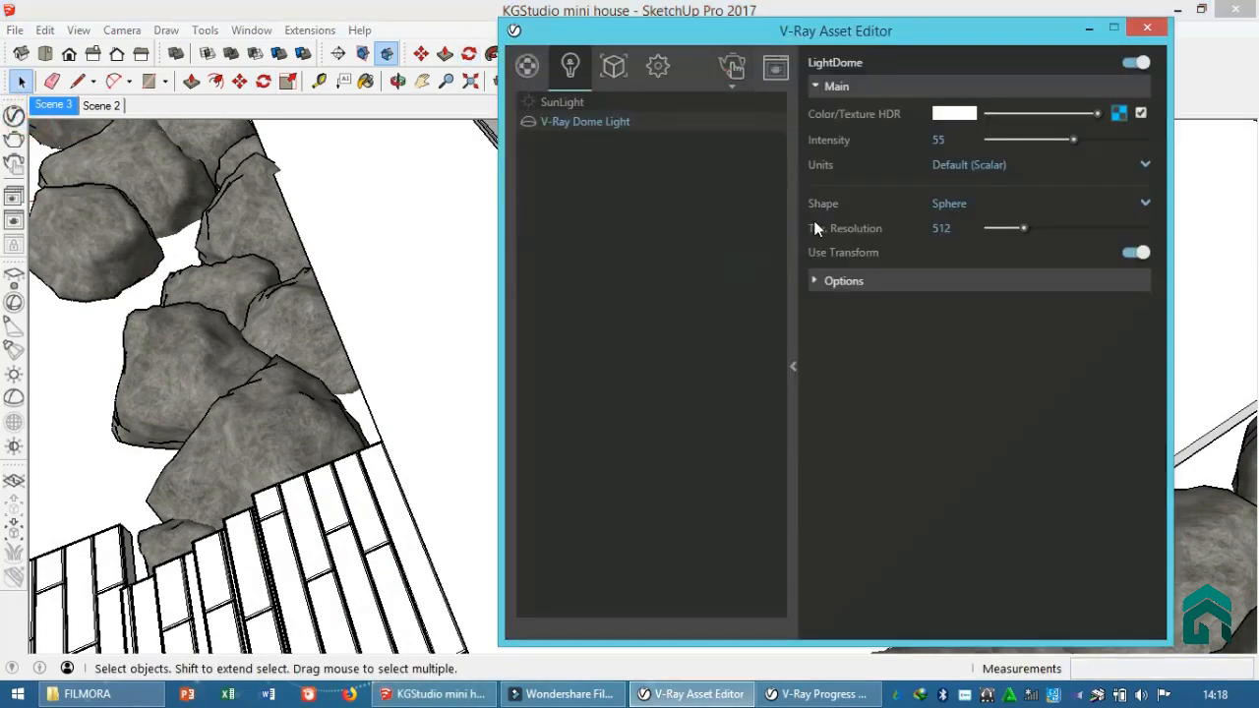
{"action": "left_click", "coordinate": [1157, 35]}
{"action": "left_click", "coordinate": [782, 199]}
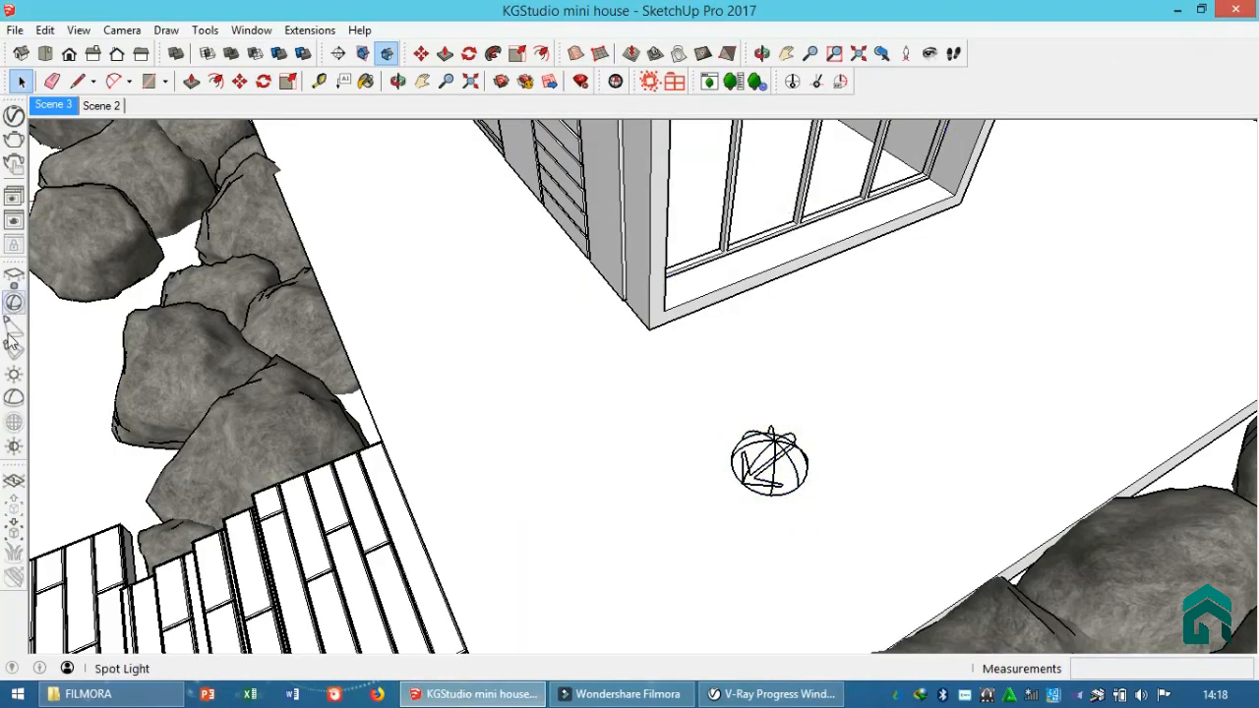
Step: Draw a V-Ray sphere light at the middle of the front window's sill
{"action": "left_click", "coordinate": [14, 303]}
{"action": "middle_click_drag", "start_coordinate": [767, 393], "coordinate": [578, 427]}
{"action": "scroll", "coordinate": [579, 324], "scroll_direction": "down", "scroll_amount": 4}
{"action": "scroll", "coordinate": [650, 285], "scroll_direction": "up", "scroll_amount": 3}
{"action": "middle_click_drag", "start_coordinate": [672, 318], "coordinate": [629, 315]}
{"action": "left_click", "coordinate": [642, 287]}
{"action": "left_click", "coordinate": [658, 288]}
{"action": "left_click", "coordinate": [668, 313]}
Step: Move the sphere light up from the window sill and about 3.47 m back into the house, and restore Scene 3
{"action": "middle_click_drag", "start_coordinate": [919, 273], "coordinate": [949, 280]}
{"action": "key", "text": "m"}
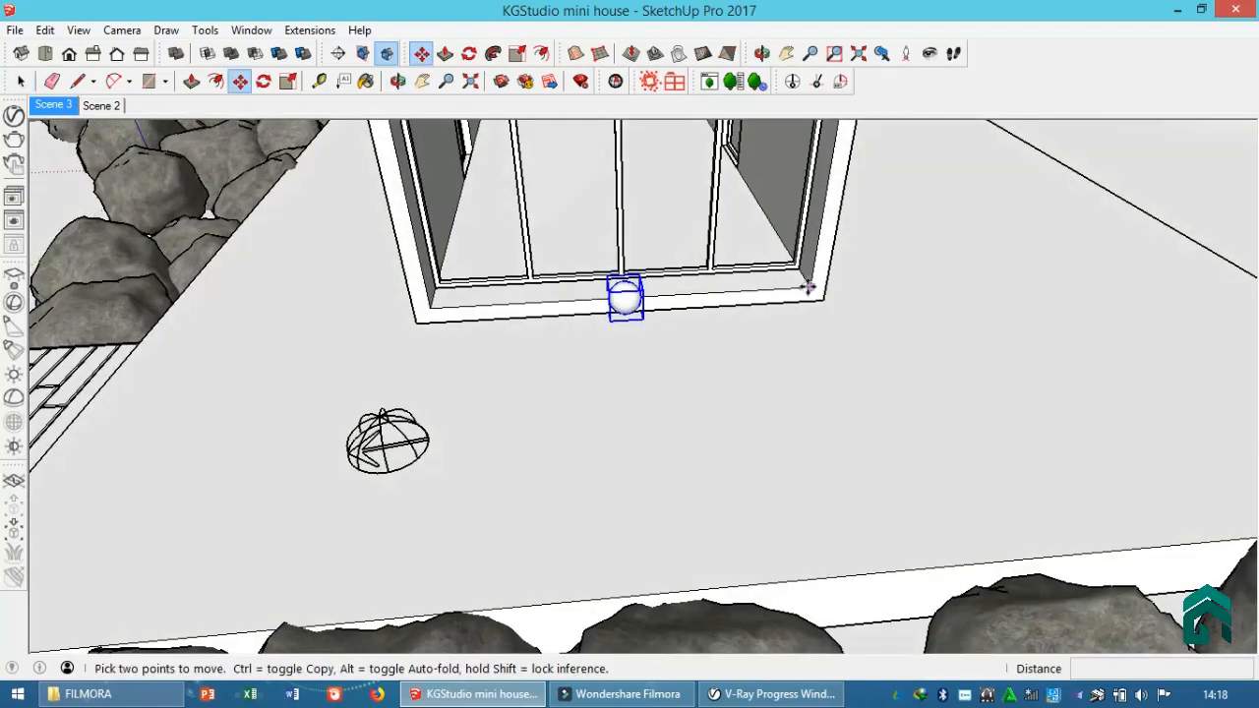
{"action": "left_click", "coordinate": [809, 285]}
{"action": "scroll", "coordinate": [811, 282], "scroll_direction": "down", "scroll_amount": 4}
{"action": "left_click", "coordinate": [822, 189]}
{"action": "middle_click_drag", "start_coordinate": [927, 328], "coordinate": [989, 346]}
{"action": "scroll", "coordinate": [787, 280], "scroll_direction": "up", "scroll_amount": 2}
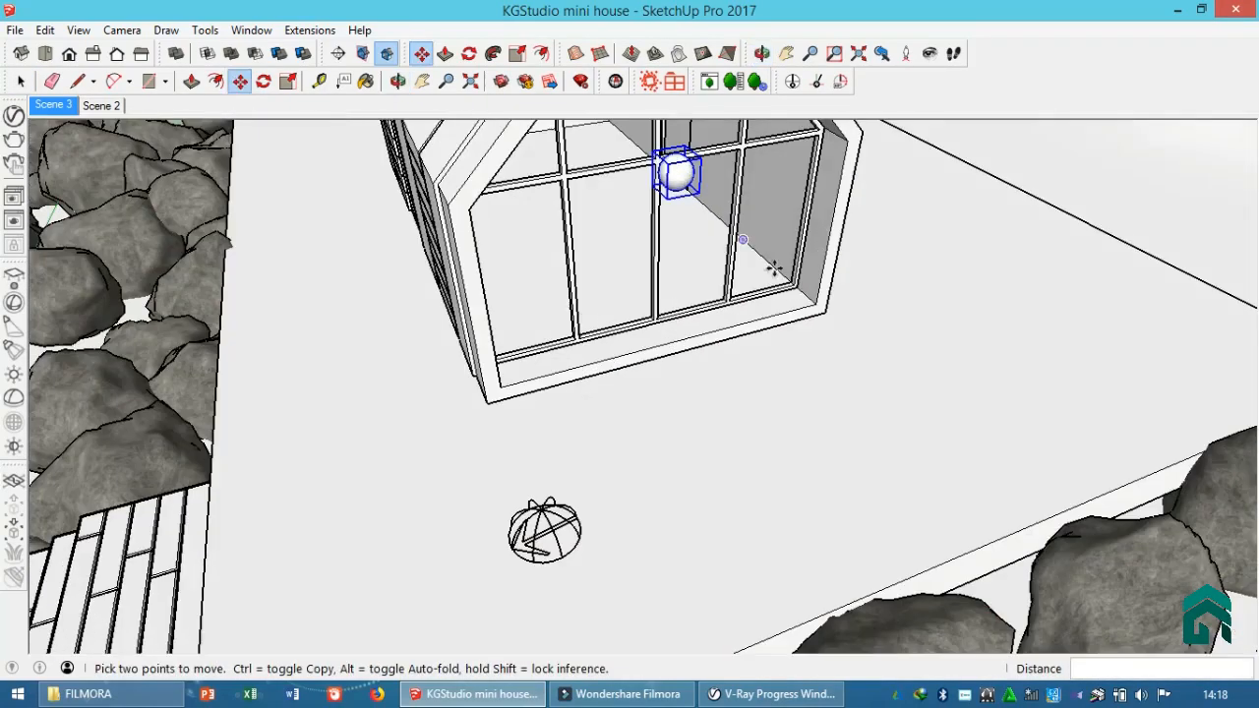
{"action": "left_click", "coordinate": [817, 300]}
{"action": "left_click", "coordinate": [691, 192]}
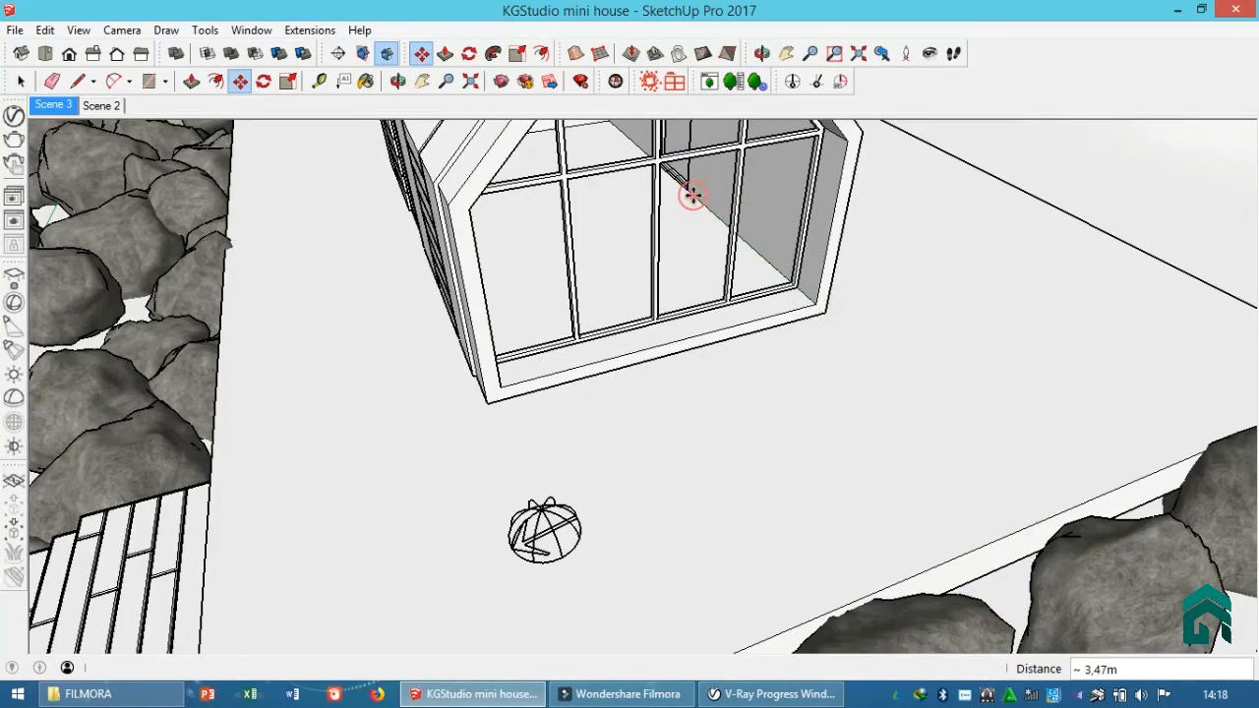
{"action": "left_click", "coordinate": [21, 80]}
{"action": "left_click", "coordinate": [53, 105]}
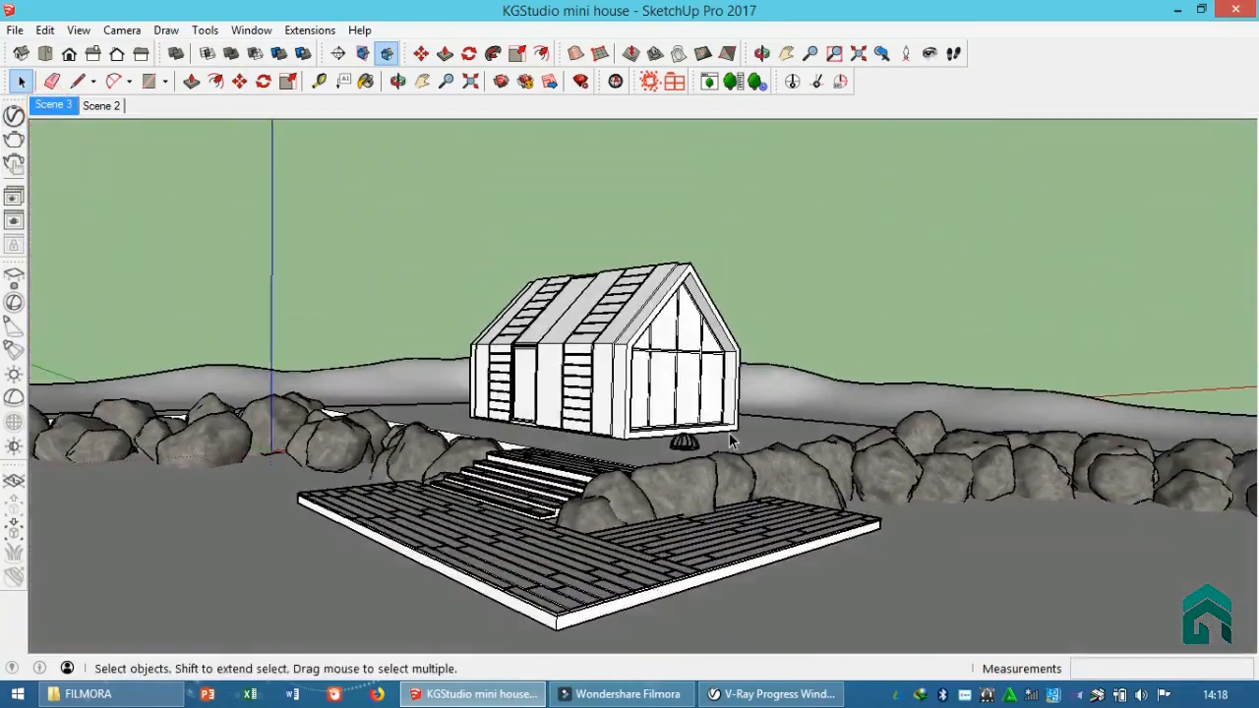
Step: Add the Glass material from the V-Ray Glass library and apply it to the house's selected front window pane
{"action": "left_click", "coordinate": [14, 115]}
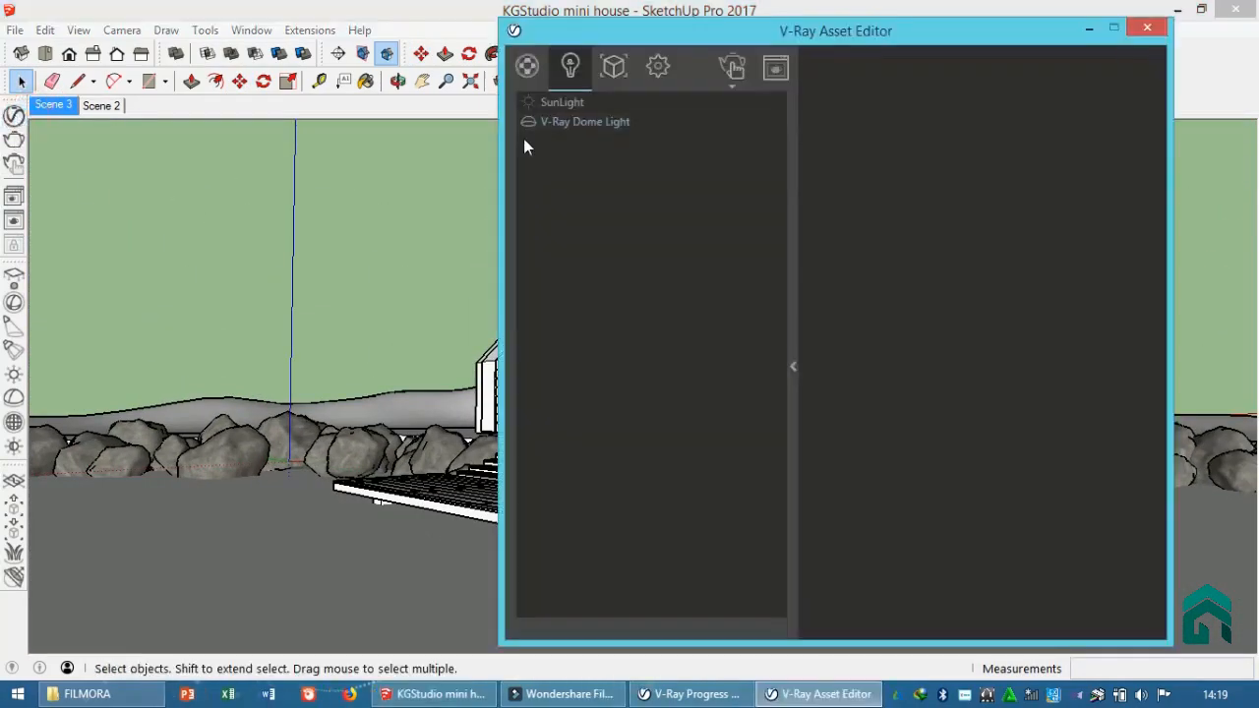
{"action": "left_click", "coordinate": [527, 66]}
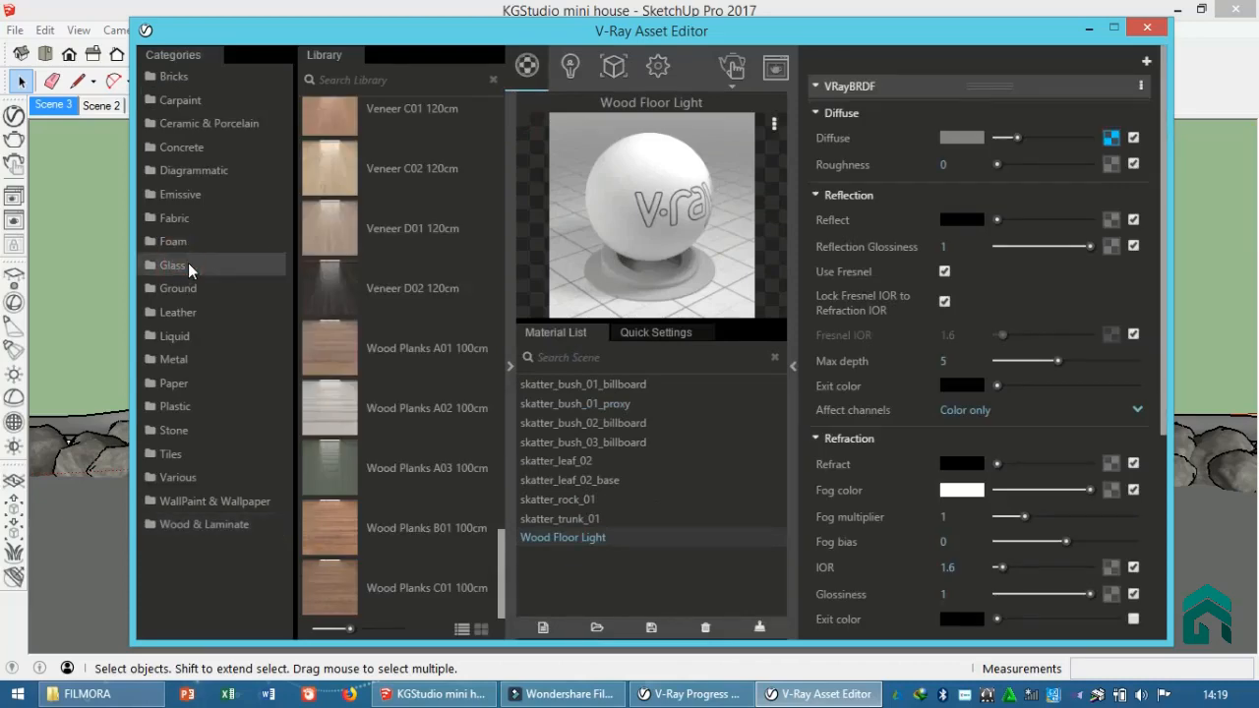
{"action": "left_click", "coordinate": [188, 263]}
{"action": "scroll", "coordinate": [356, 151], "scroll_direction": "up", "scroll_amount": 5}
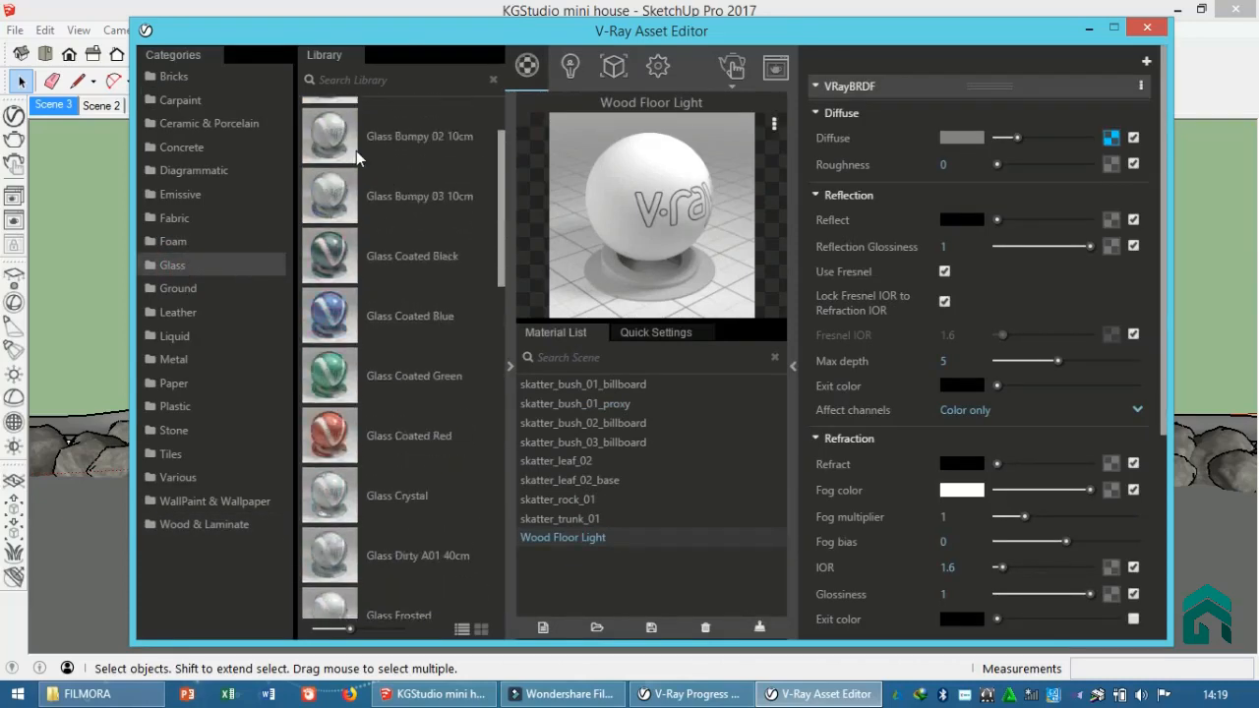
{"action": "left_click_drag", "start_coordinate": [332, 131], "coordinate": [610, 613]}
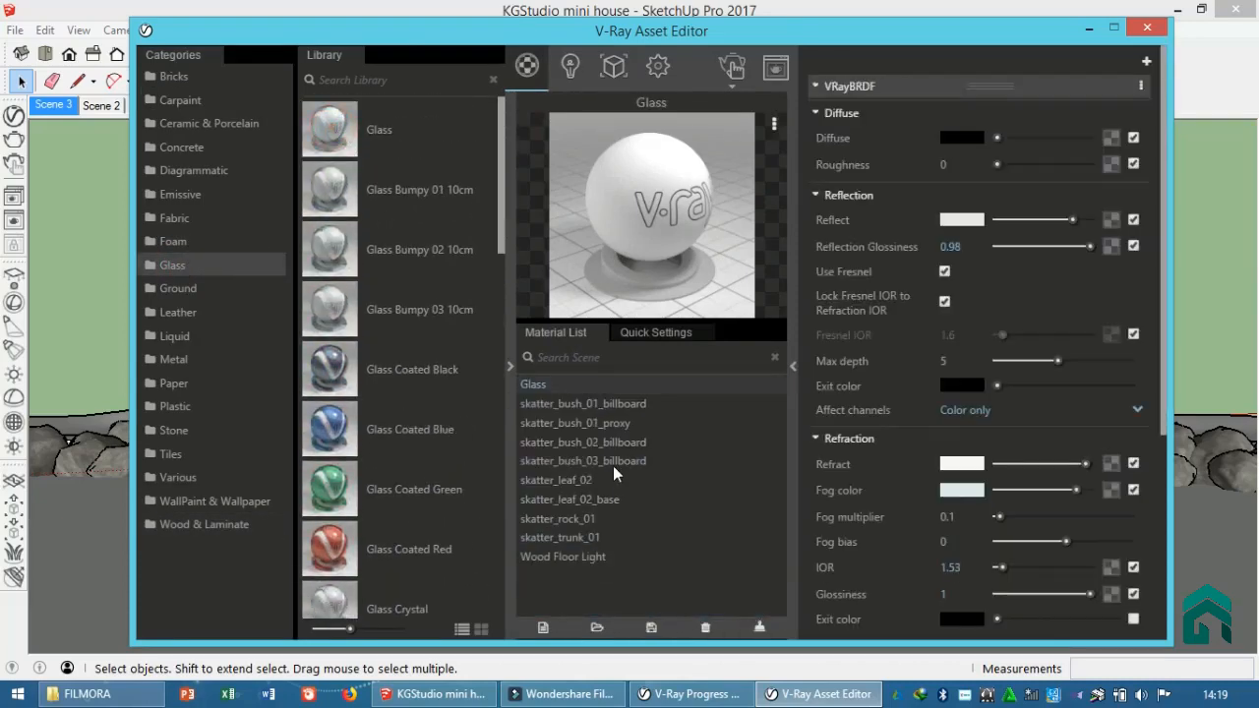
{"action": "right_click", "coordinate": [661, 161]}
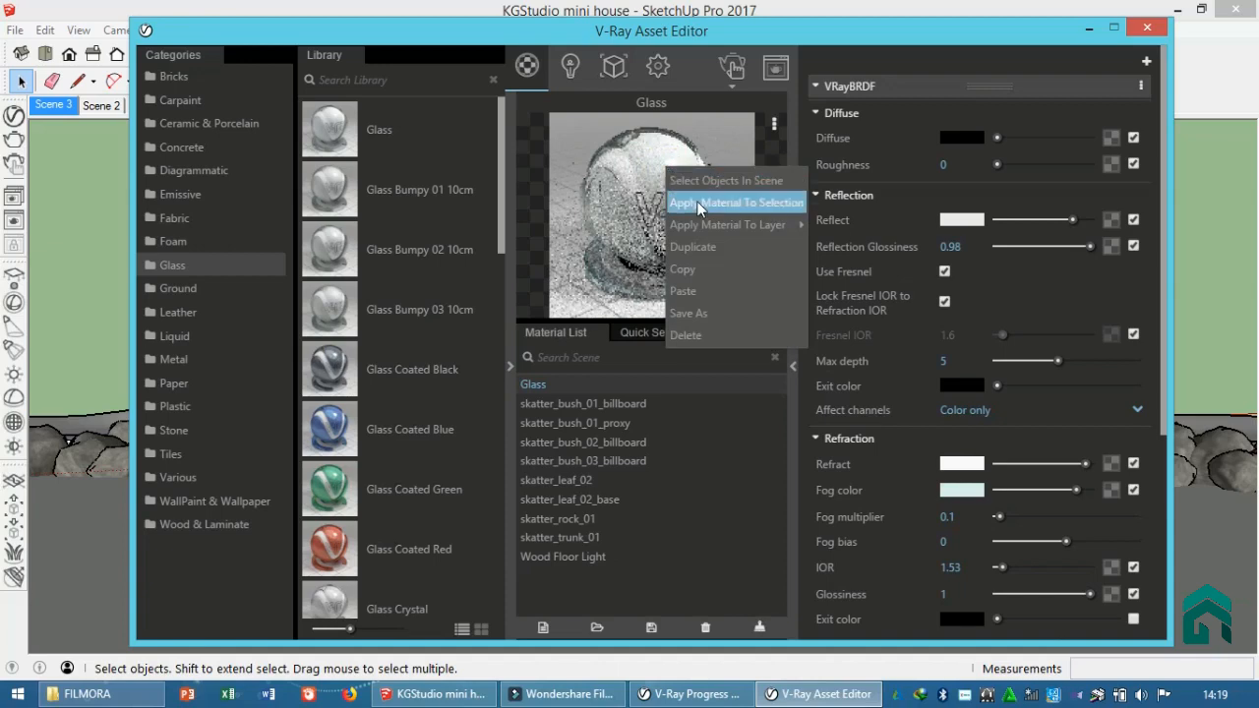
{"action": "left_click", "coordinate": [728, 202]}
Step: Unlock the Glass material's Fresnel IOR from the refraction IOR and set it to 5
{"action": "left_click", "coordinate": [950, 334]}
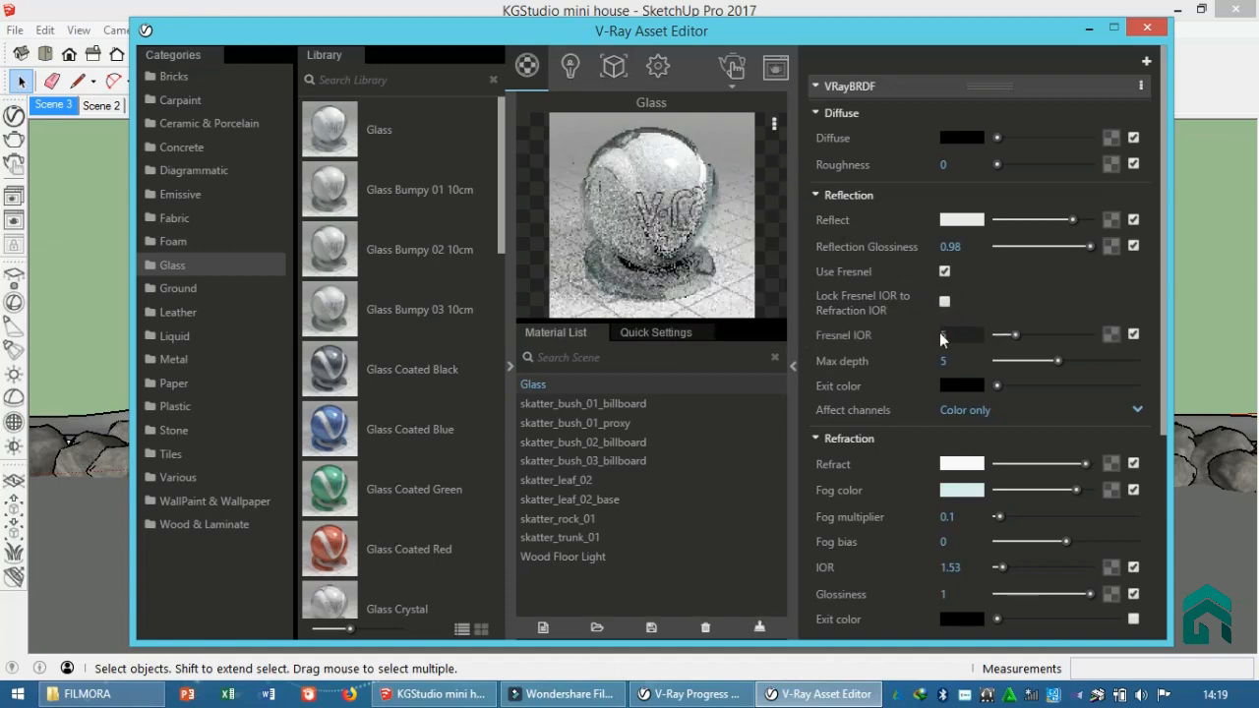
{"action": "type", "text": "5"}
{"action": "key", "text": "Return"}
Step: Apply the Glass material to the smooth strip group that runs over the house's roof and side wall beside the slatted panels
{"action": "left_click_drag", "start_coordinate": [873, 40], "coordinate": [852, 183]}
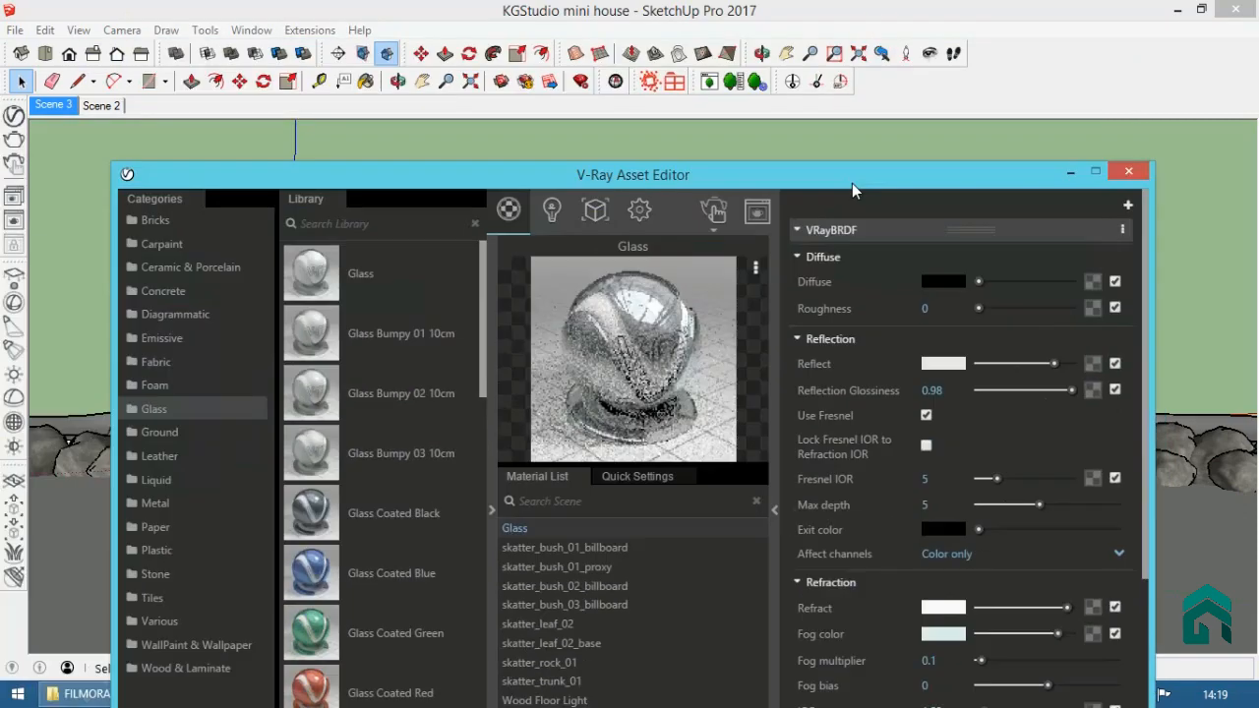
{"action": "left_click_drag", "start_coordinate": [771, 183], "coordinate": [739, 484]}
{"action": "scroll", "coordinate": [556, 328], "scroll_direction": "up", "scroll_amount": 3}
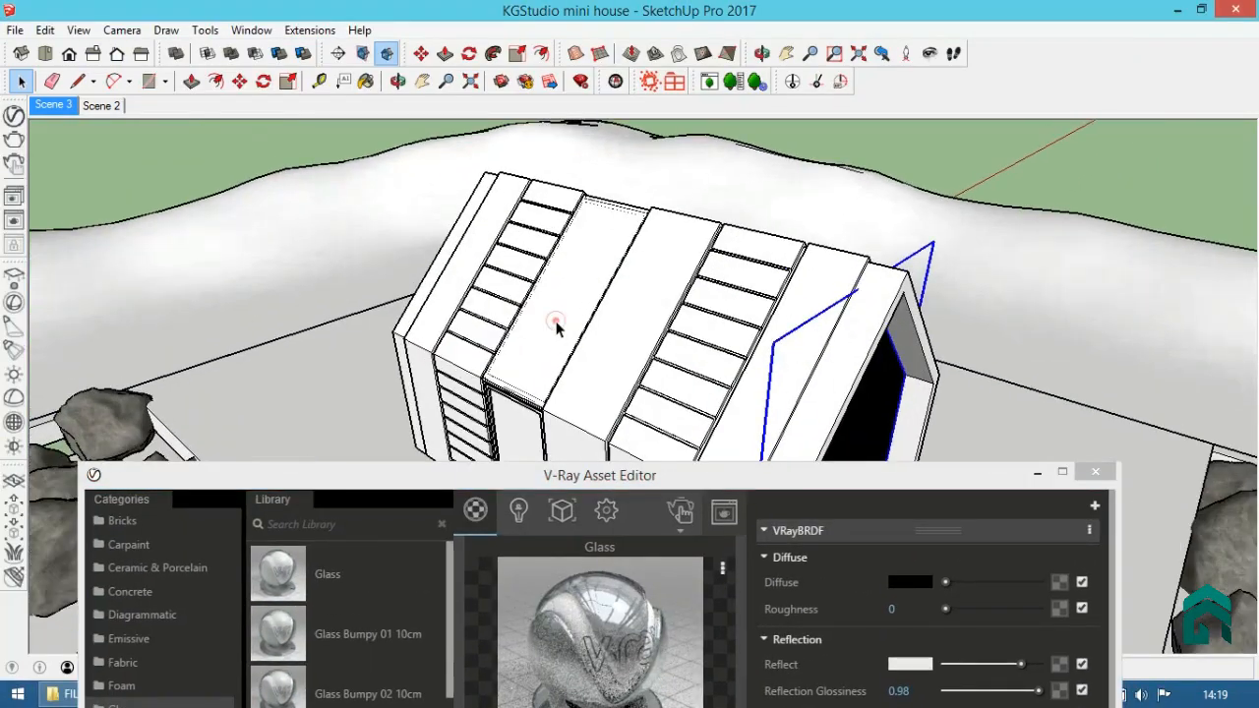
{"action": "left_click", "coordinate": [556, 325]}
{"action": "right_click", "coordinate": [596, 586]}
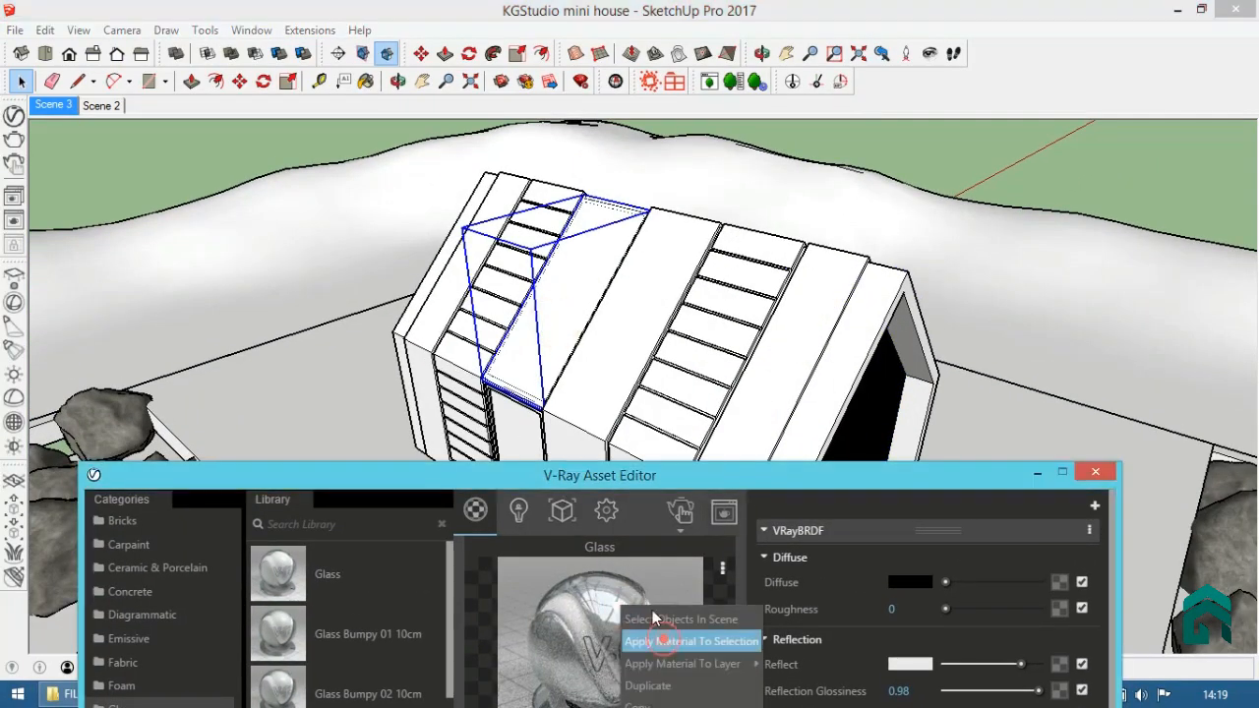
{"action": "left_click", "coordinate": [679, 626]}
{"action": "right_click", "coordinate": [590, 577]}
{"action": "left_click", "coordinate": [635, 615]}
{"action": "middle_click_drag", "start_coordinate": [674, 356], "coordinate": [617, 325]}
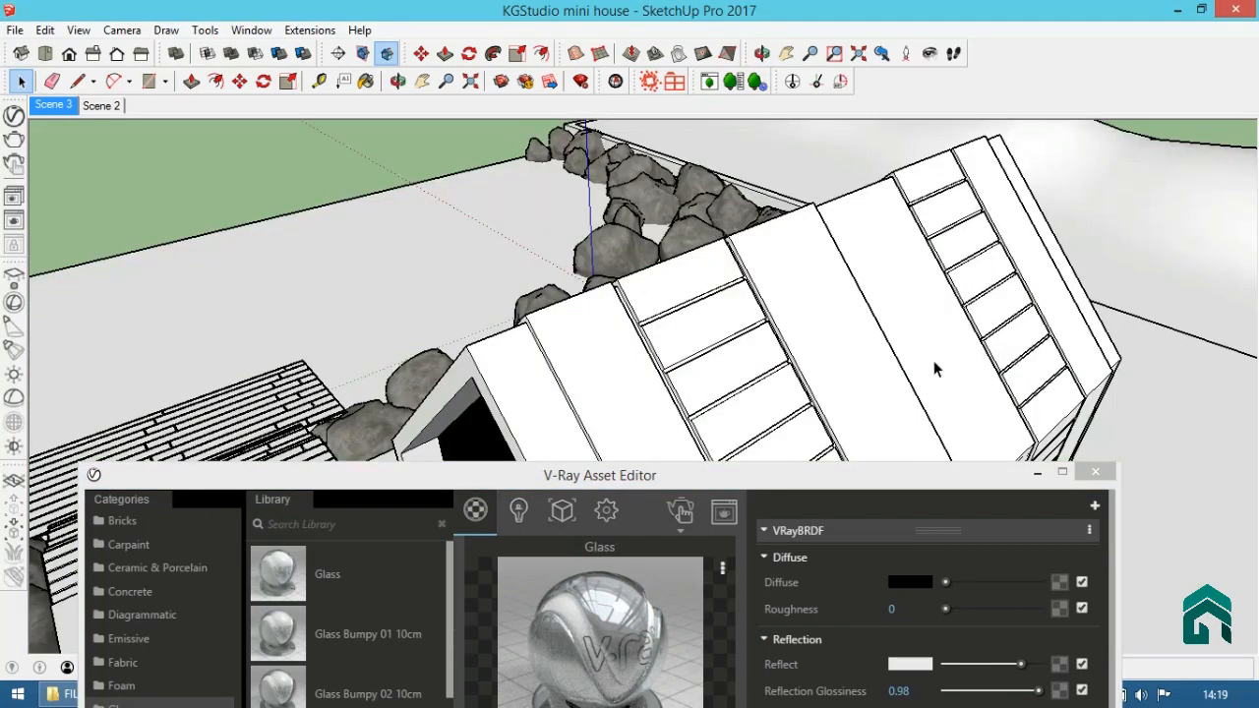
{"action": "scroll", "coordinate": [935, 360], "scroll_direction": "down", "scroll_amount": 4}
{"action": "right_click", "coordinate": [815, 286]}
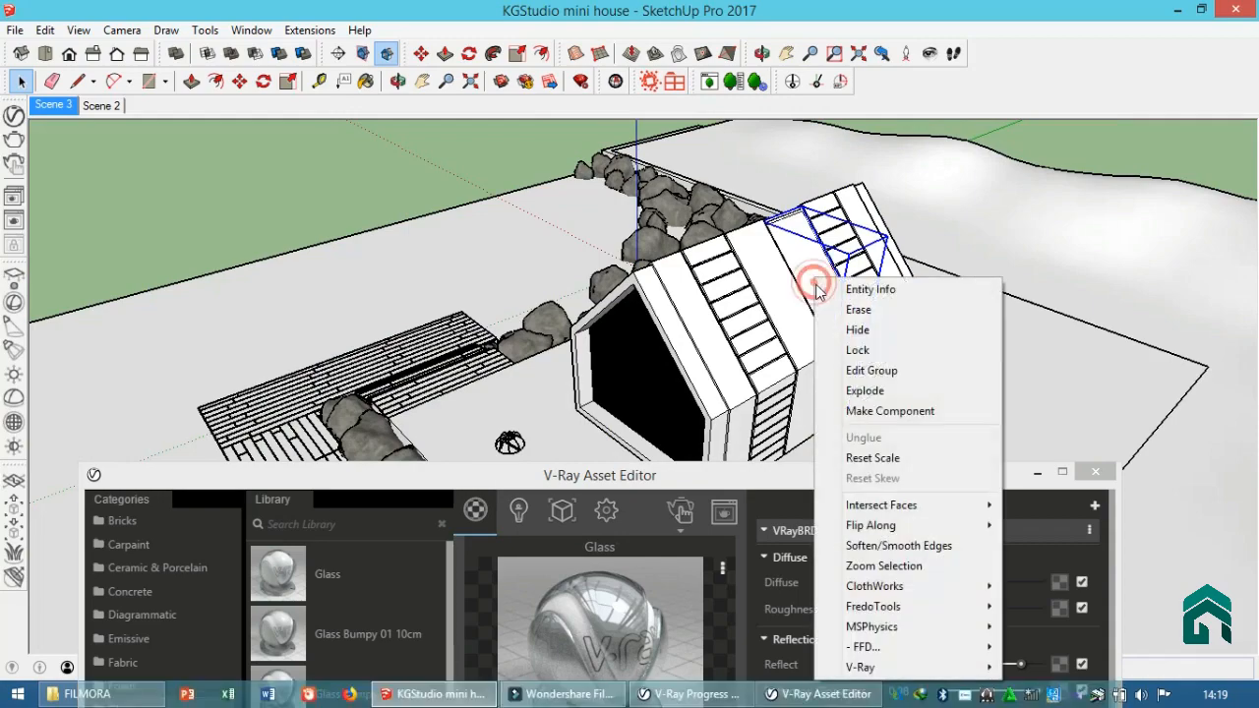
{"action": "right_click", "coordinate": [629, 575]}
{"action": "left_click", "coordinate": [685, 639]}
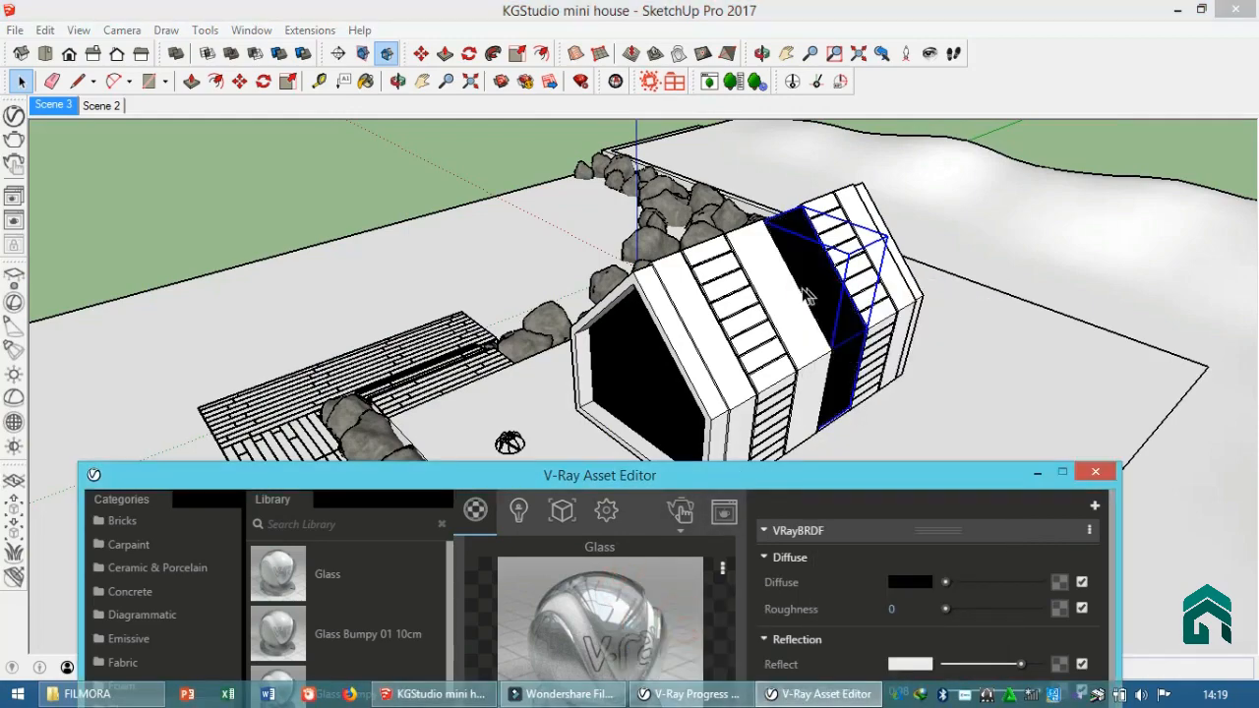
{"action": "mouse_move", "coordinate": [777, 344]}
{"action": "middle_mouse_down"}
{"action": "mouse_move", "coordinate": [862, 290]}
{"action": "mouse_move", "coordinate": [827, 325]}
{"action": "middle_mouse_up"}
Step: Turn off Can be Overridden in the Glass material's options and restore Scene 3
{"action": "left_click_drag", "start_coordinate": [707, 477], "coordinate": [752, 55]}
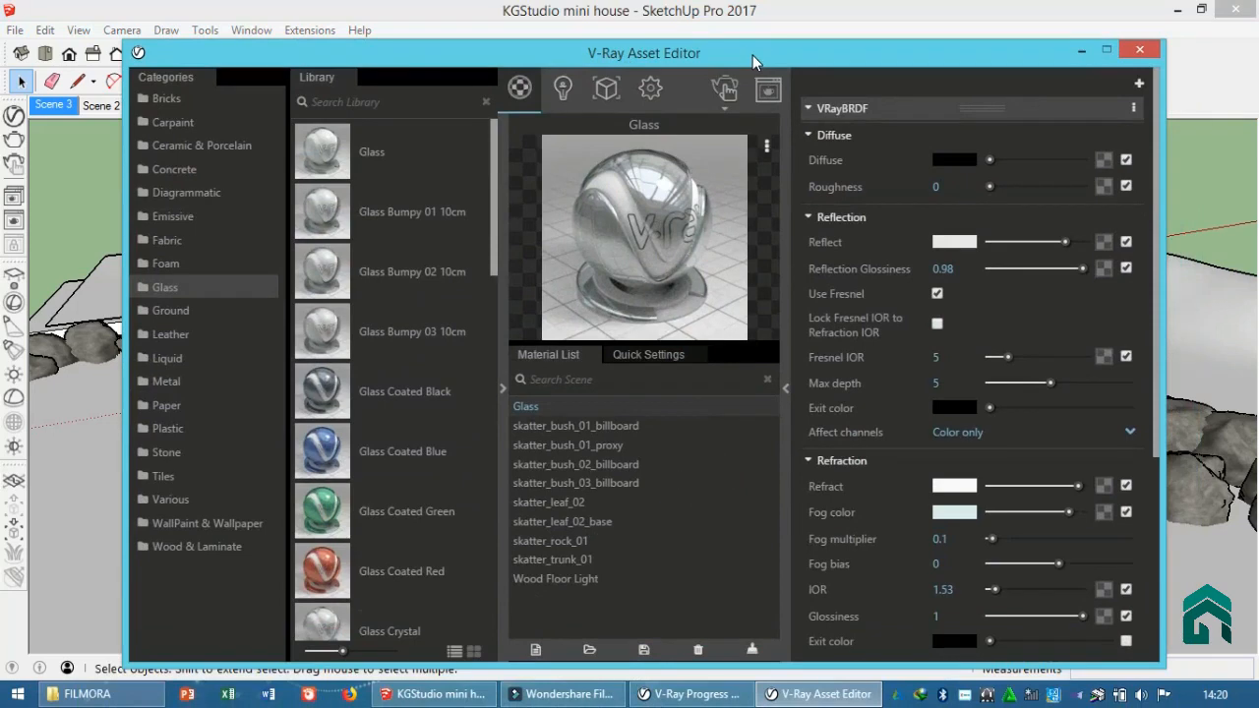
{"action": "left_click", "coordinate": [650, 89]}
{"action": "left_click", "coordinate": [519, 90]}
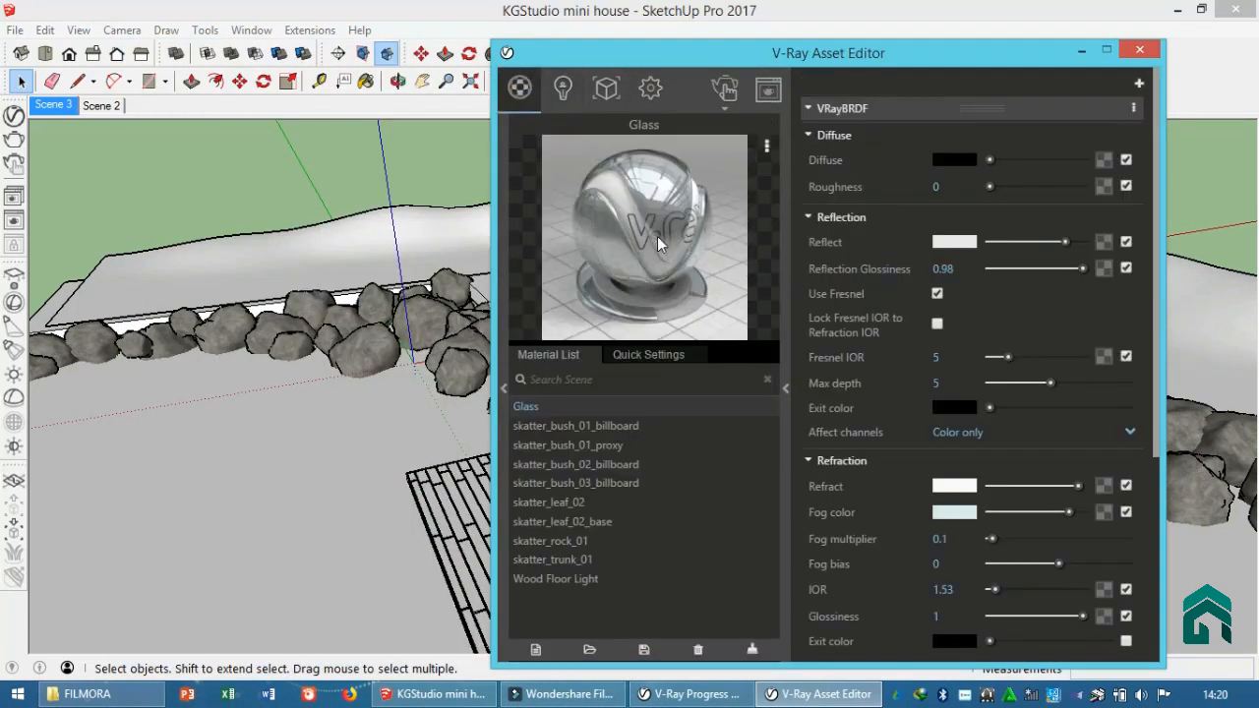
{"action": "scroll", "coordinate": [932, 416], "scroll_direction": "down", "scroll_amount": 5}
{"action": "left_click", "coordinate": [895, 625]}
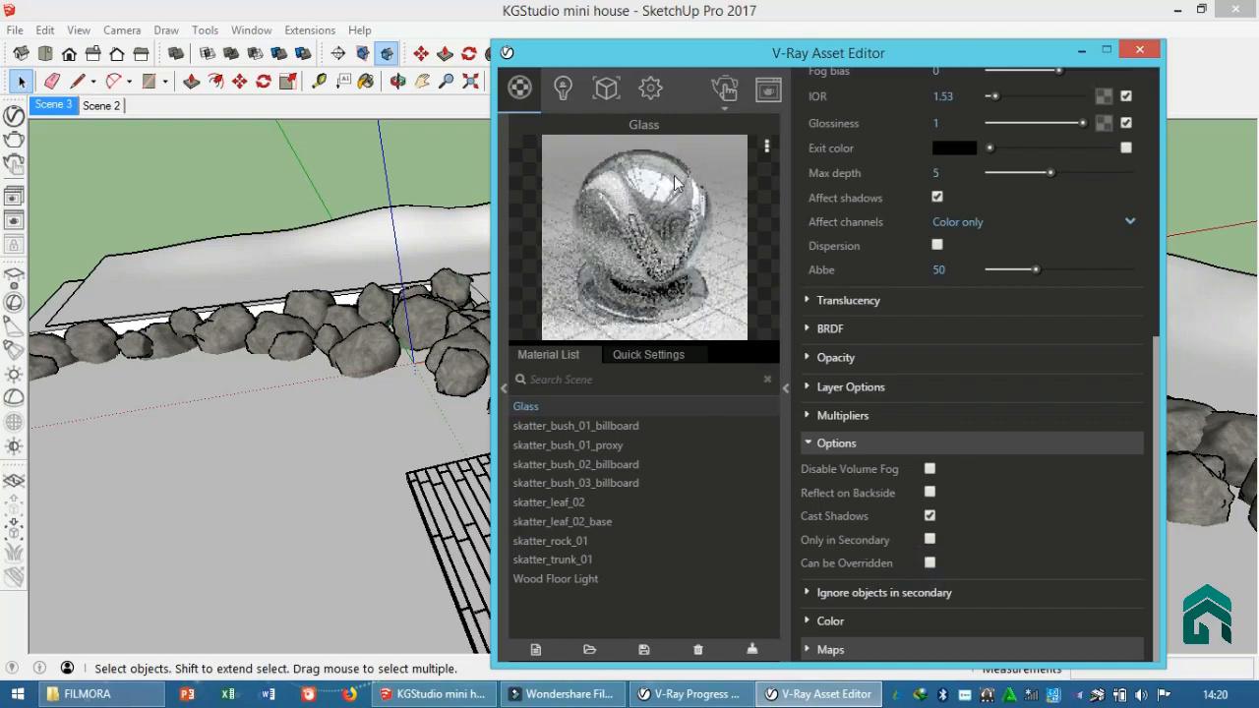
{"action": "left_click", "coordinate": [54, 105]}
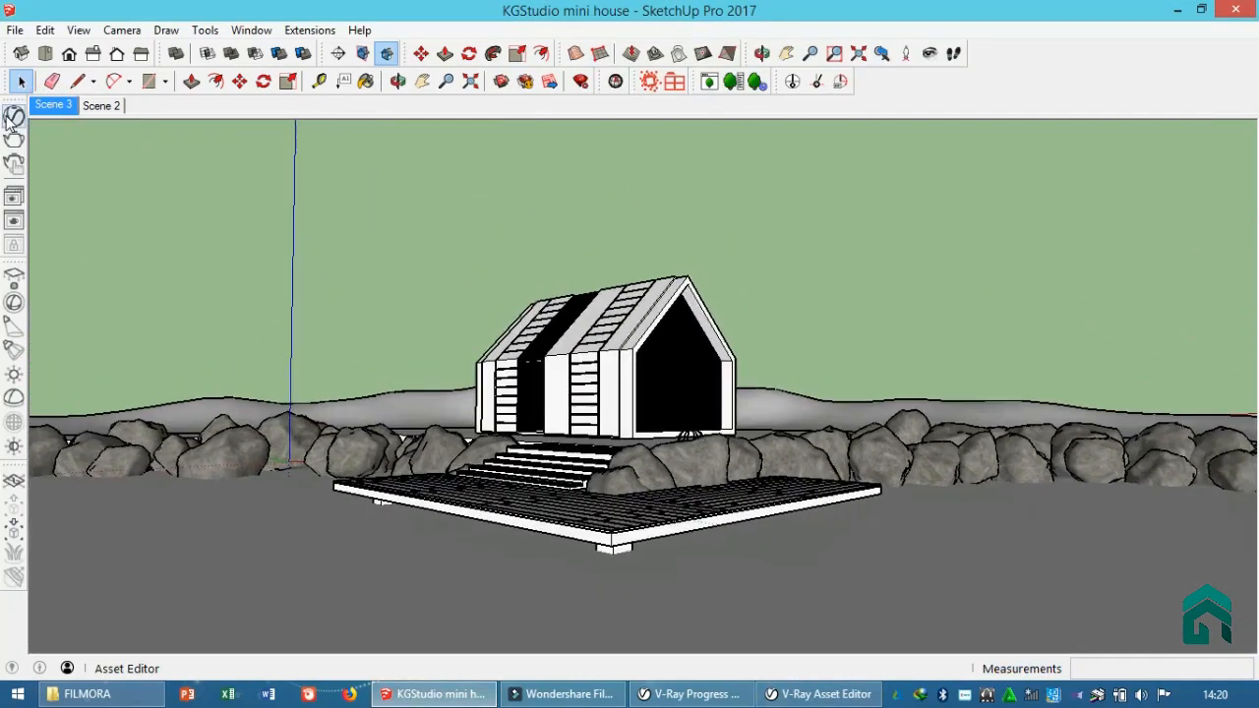
Step: Set the V-Ray sphere light's color to orange
{"action": "left_click", "coordinate": [819, 694]}
{"action": "left_click", "coordinate": [565, 88]}
{"action": "left_click", "coordinate": [951, 132]}
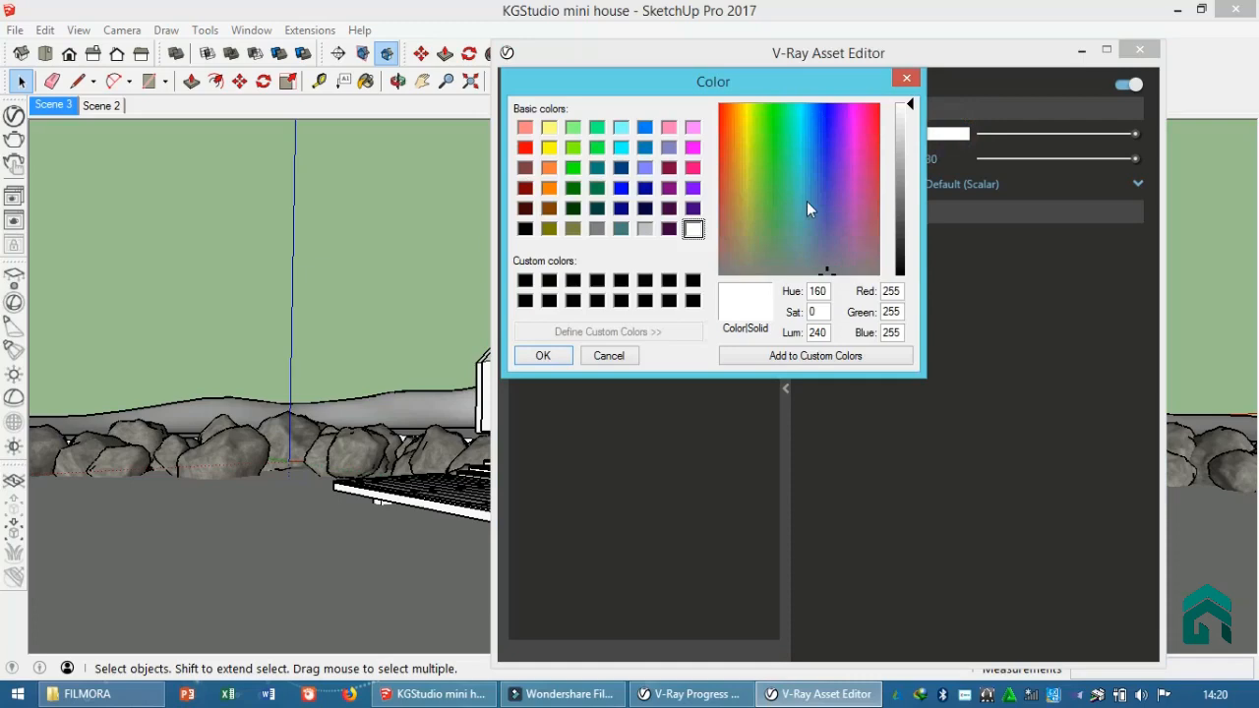
{"action": "left_click", "coordinate": [550, 188]}
{"action": "left_click", "coordinate": [551, 355]}
{"action": "left_click", "coordinate": [947, 135]}
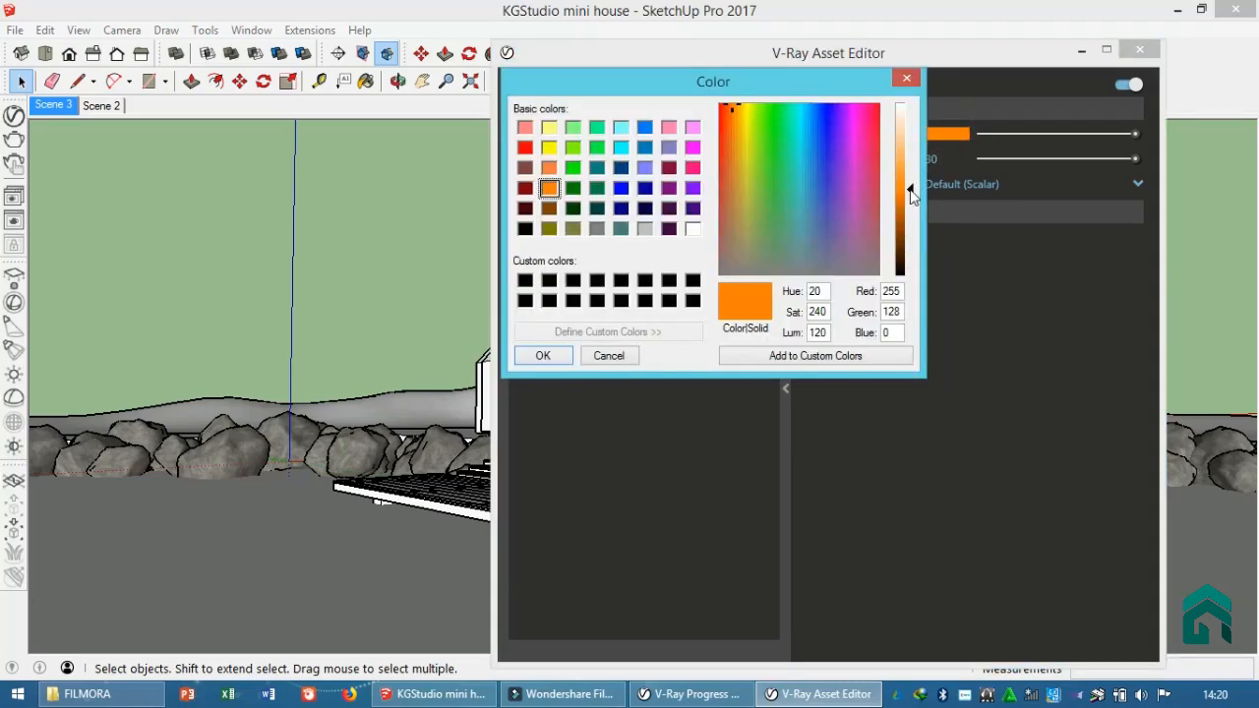
{"action": "left_click", "coordinate": [543, 356]}
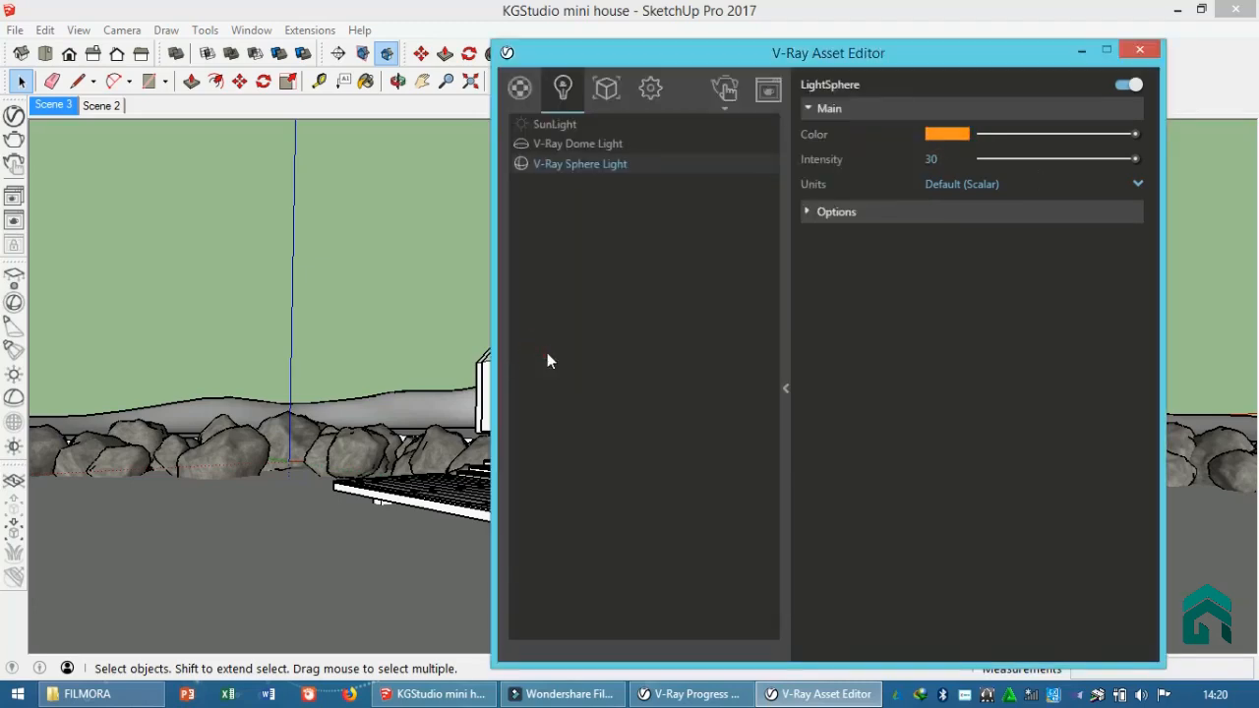
Step: Expand the sphere light's options, run an interactive V-Ray test render of Scene 3, and close the render windows and Asset Editor
{"action": "left_click", "coordinate": [916, 213]}
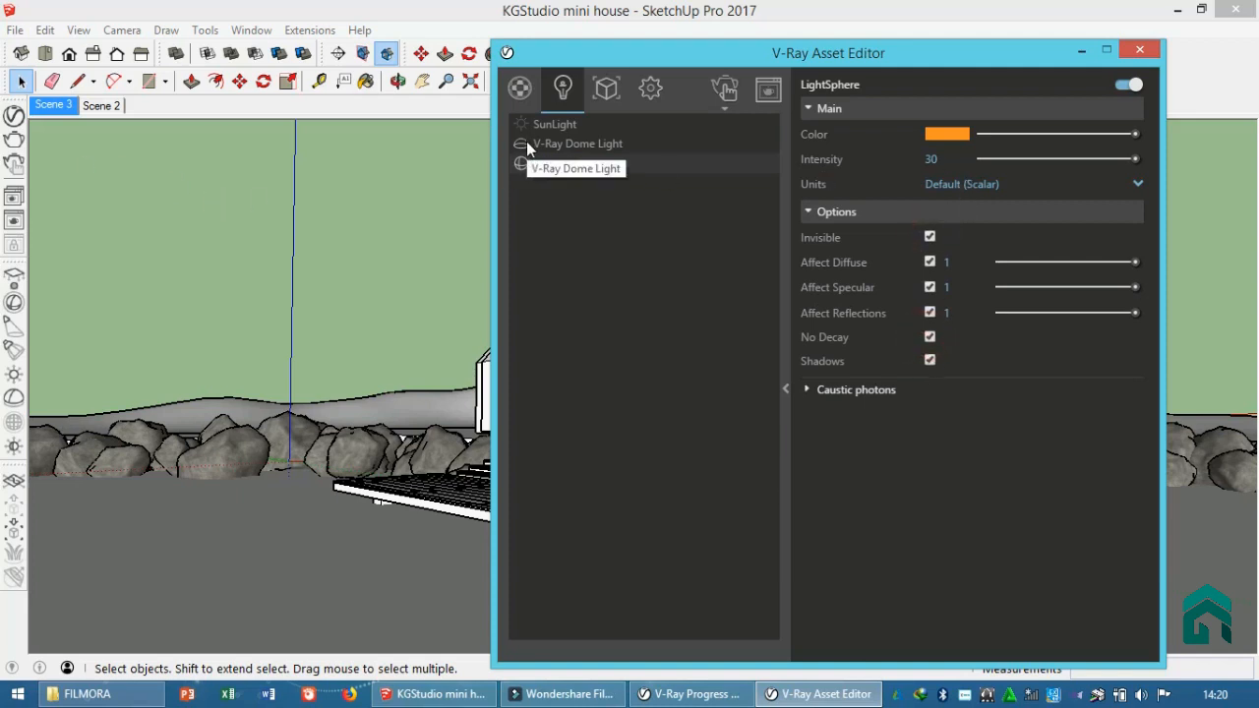
{"action": "left_click", "coordinate": [726, 108]}
{"action": "left_click", "coordinate": [726, 167]}
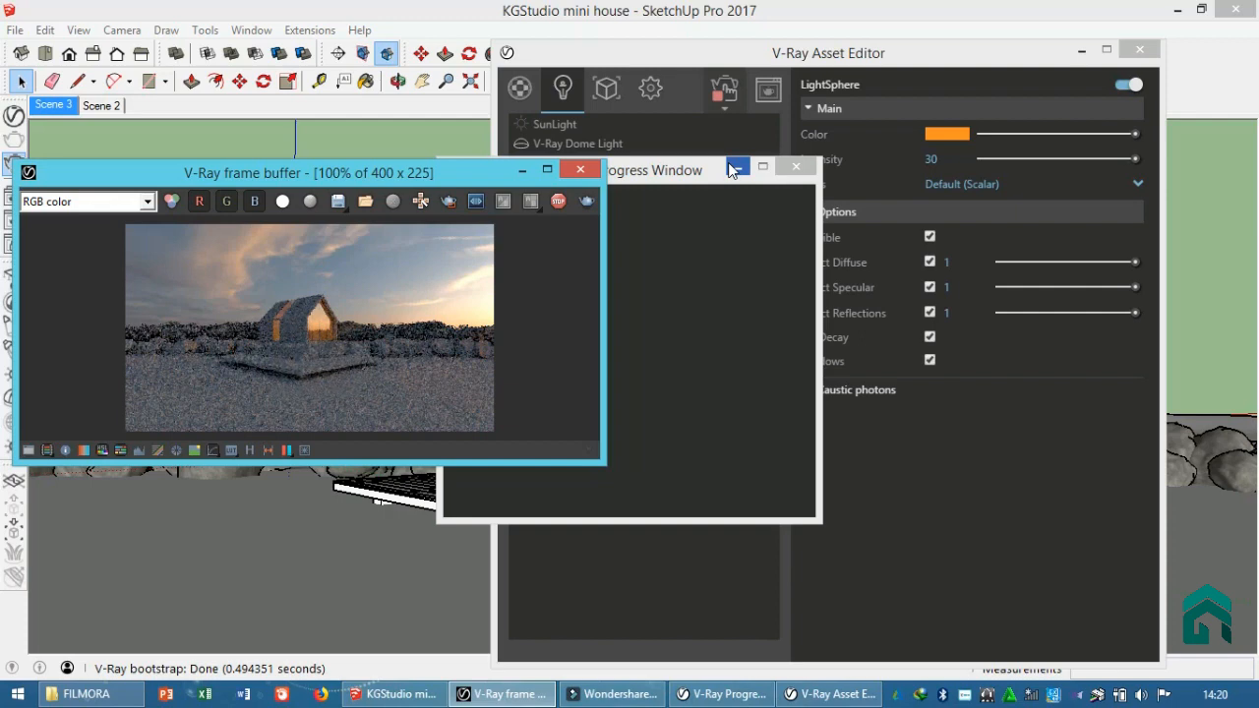
{"action": "left_click", "coordinate": [796, 166]}
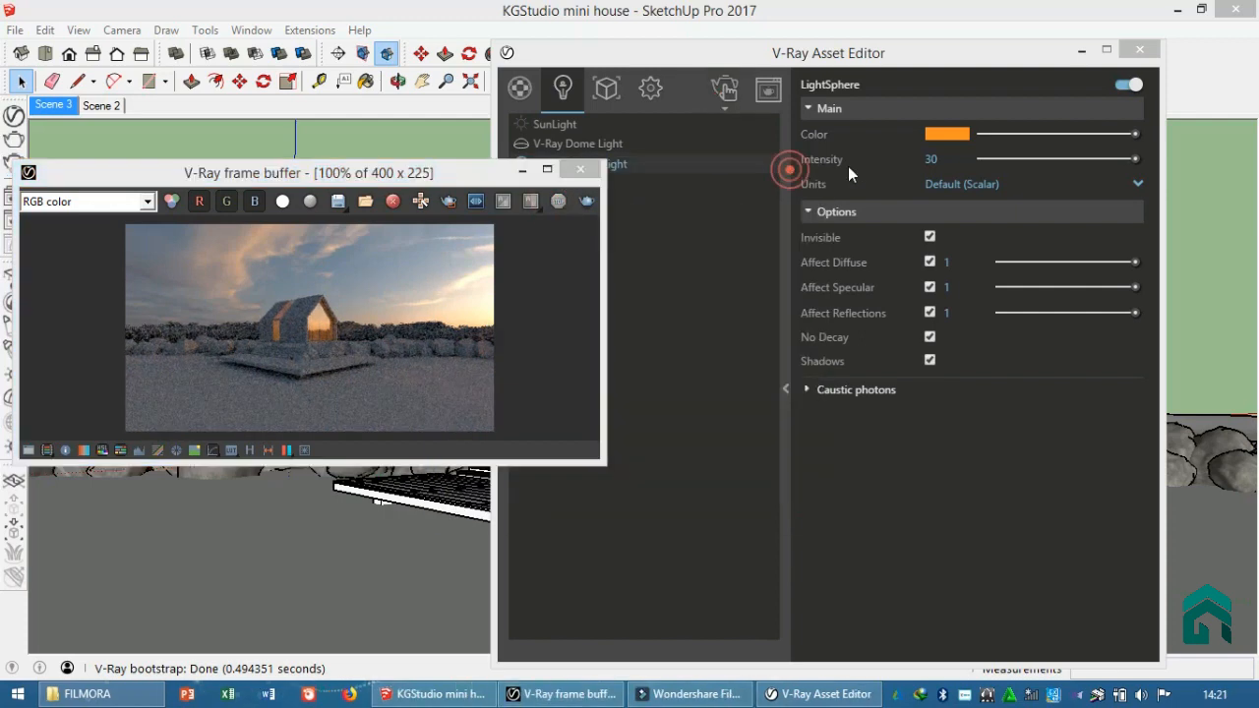
{"action": "left_click", "coordinate": [1139, 50]}
{"action": "left_click", "coordinate": [589, 175]}
Step: Inside the house group, apply the Stucco I01 Color 50cm material from the WallPaint & Wallpaper library to the connected shell geometry
{"action": "mouse_move", "coordinate": [689, 270]}
{"action": "middle_mouse_down"}
{"action": "mouse_move", "coordinate": [729, 355]}
{"action": "mouse_move", "coordinate": [702, 423]}
{"action": "middle_mouse_up"}
{"action": "scroll", "coordinate": [738, 379], "scroll_direction": "up", "scroll_amount": 3}
{"action": "double_click", "coordinate": [733, 378]}
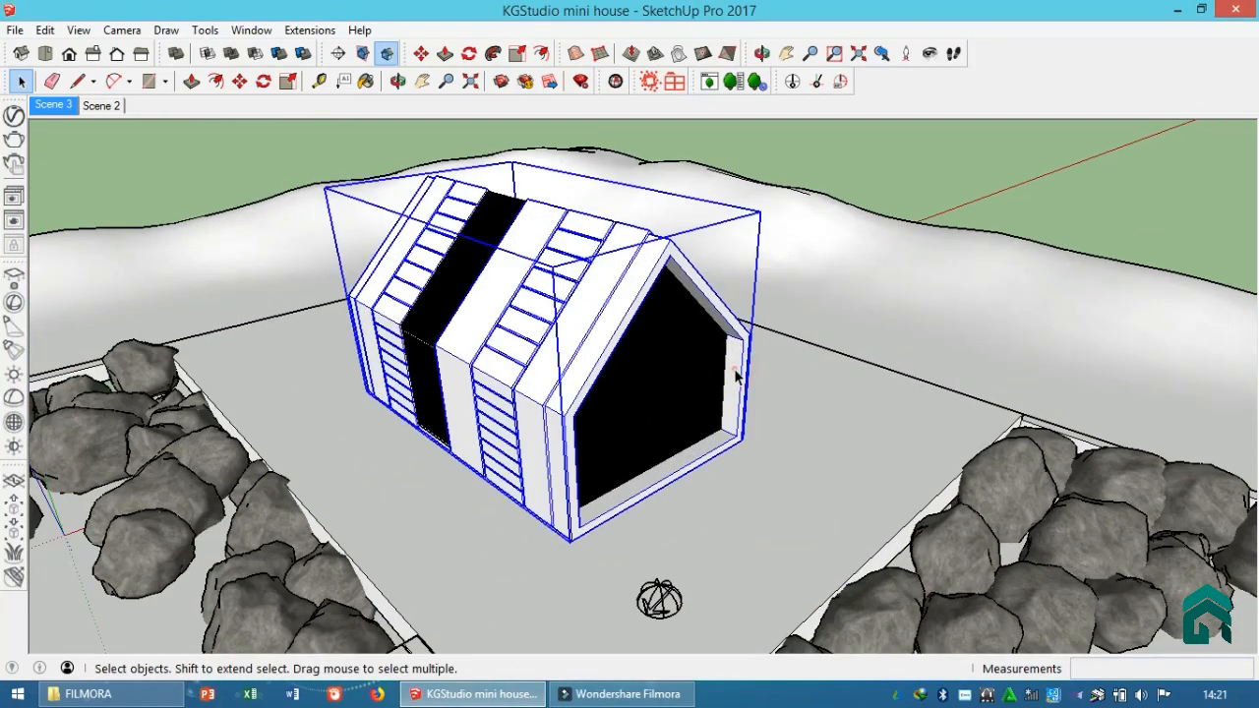
{"action": "scroll", "coordinate": [735, 374], "scroll_direction": "up", "scroll_amount": 3}
{"action": "triple_click", "coordinate": [736, 375]}
{"action": "left_click", "coordinate": [14, 116]}
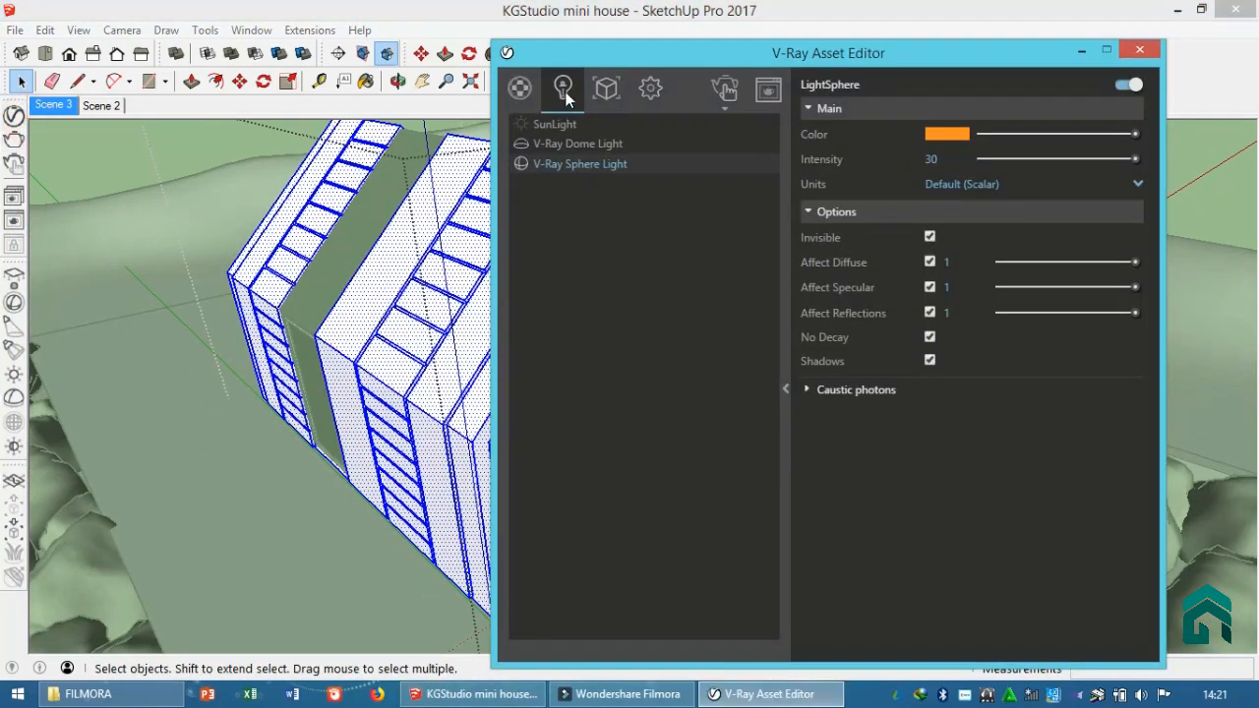
{"action": "left_click", "coordinate": [520, 88]}
{"action": "left_click", "coordinate": [505, 147]}
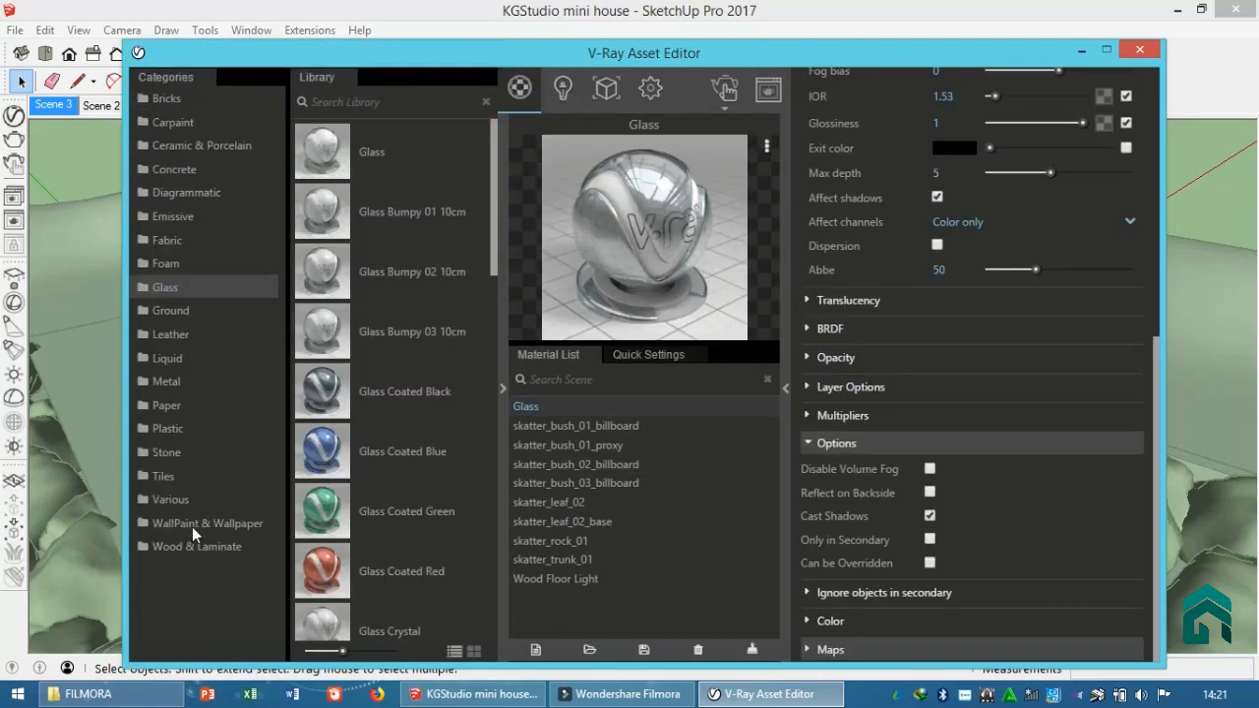
{"action": "left_click", "coordinate": [196, 525]}
{"action": "scroll", "coordinate": [401, 364], "scroll_direction": "down", "scroll_amount": 5}
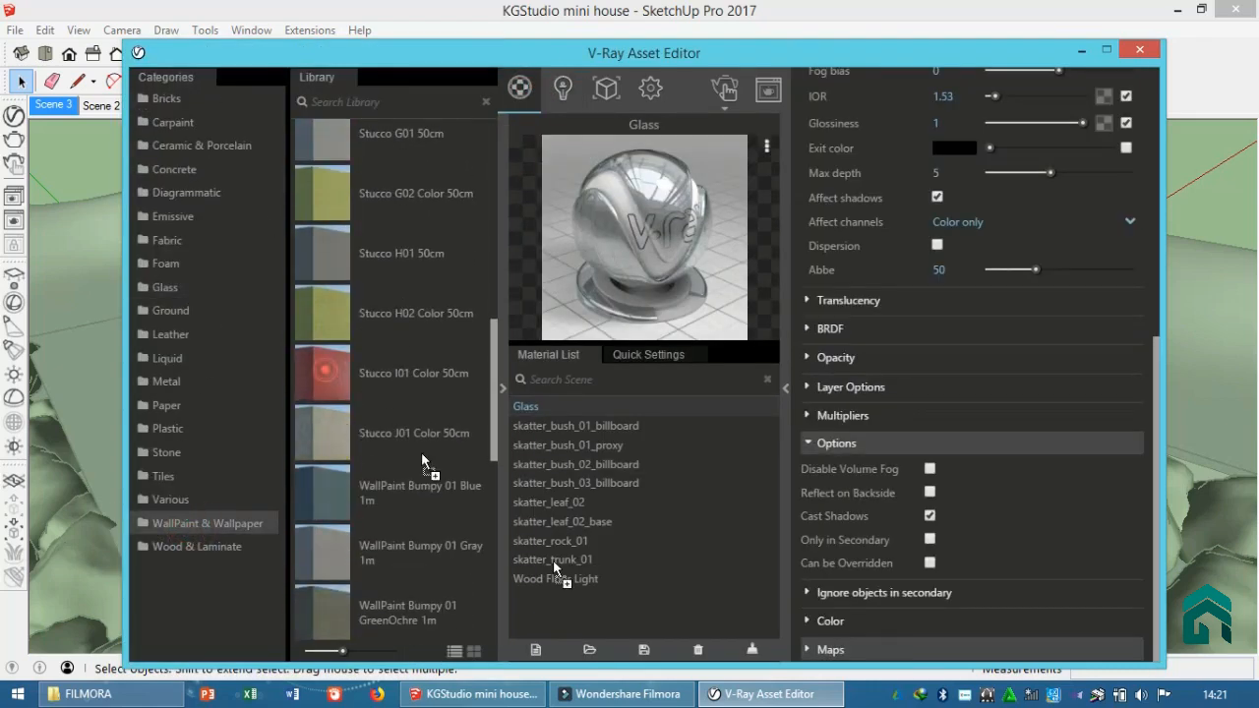
{"action": "left_click_drag", "start_coordinate": [422, 456], "coordinate": [556, 571]}
{"action": "right_click", "coordinate": [662, 230]}
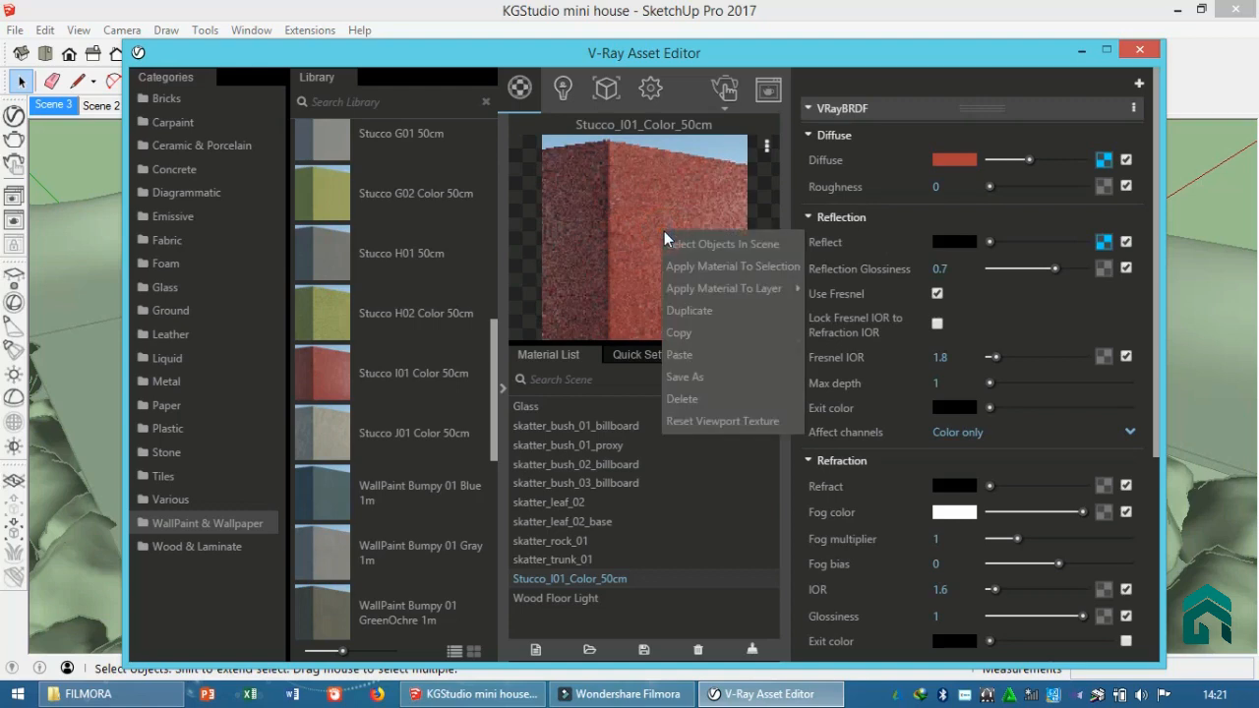
{"action": "left_click", "coordinate": [732, 266]}
Step: Change the stucco's diffuse Composite Source A color to dark blue, RGB 0, 0, 51
{"action": "left_click", "coordinate": [1104, 161]}
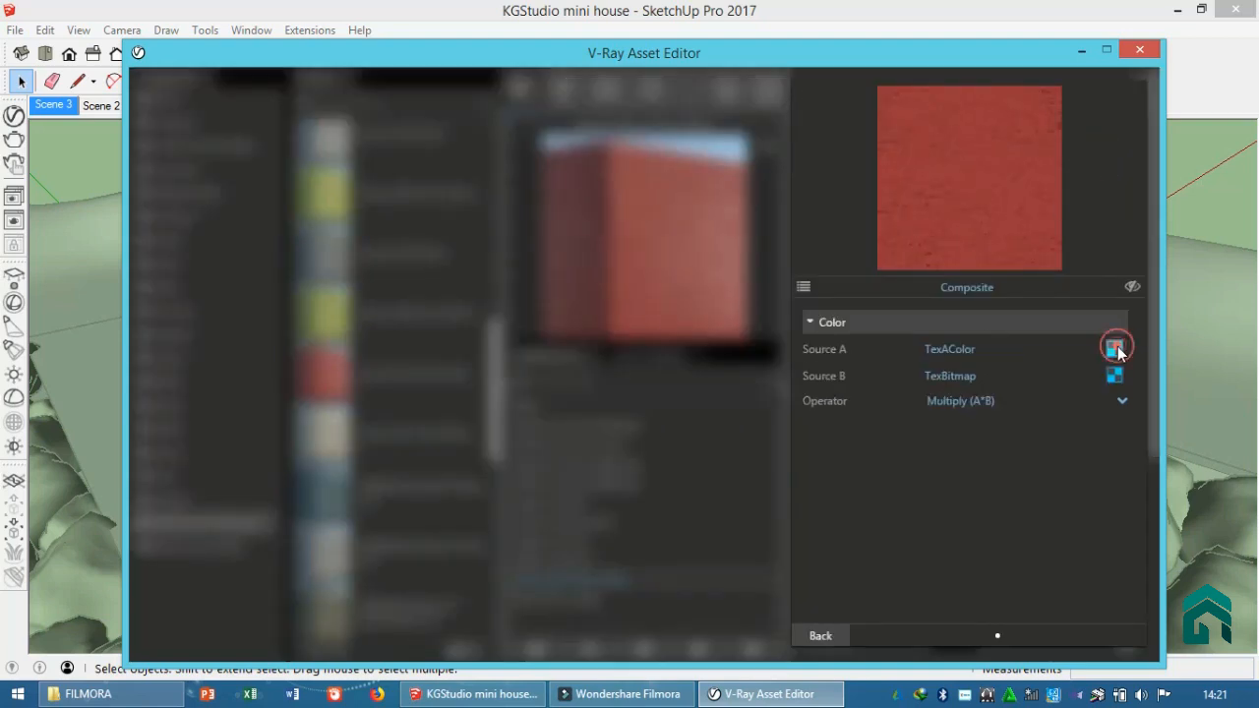
{"action": "left_click", "coordinate": [1115, 348]}
{"action": "left_click", "coordinate": [956, 349]}
{"action": "left_click", "coordinate": [276, 209]}
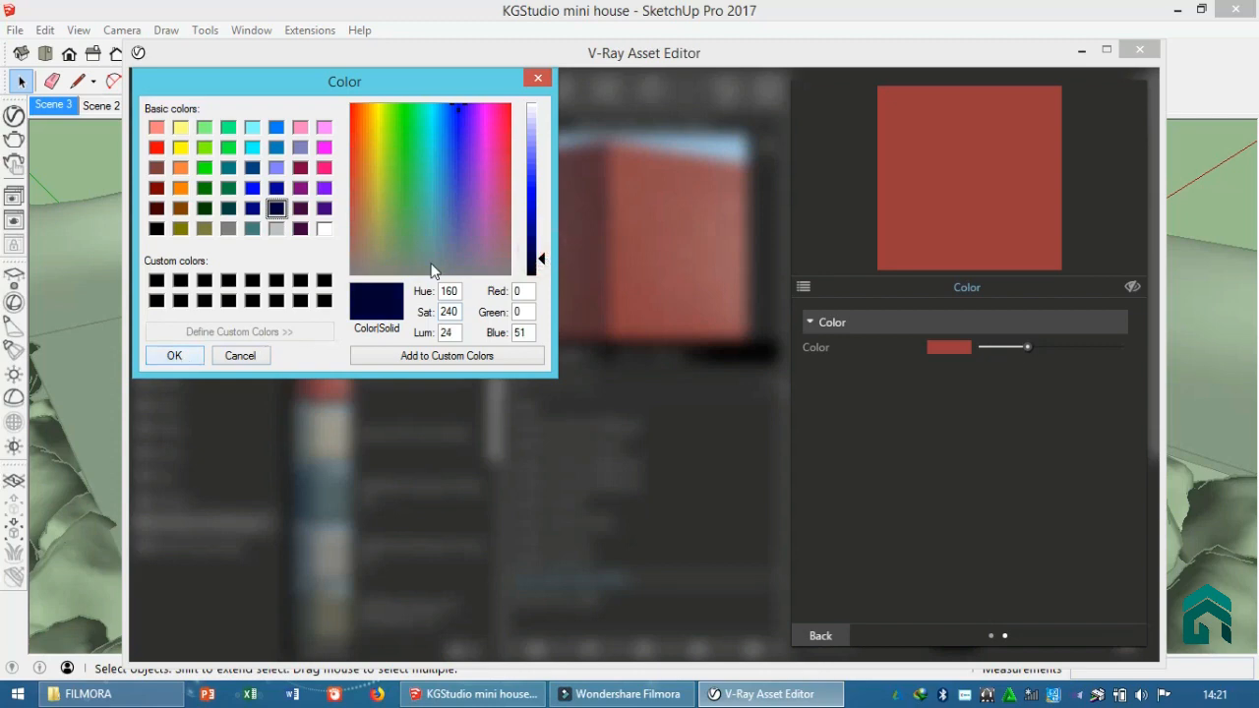
{"action": "left_click", "coordinate": [172, 355]}
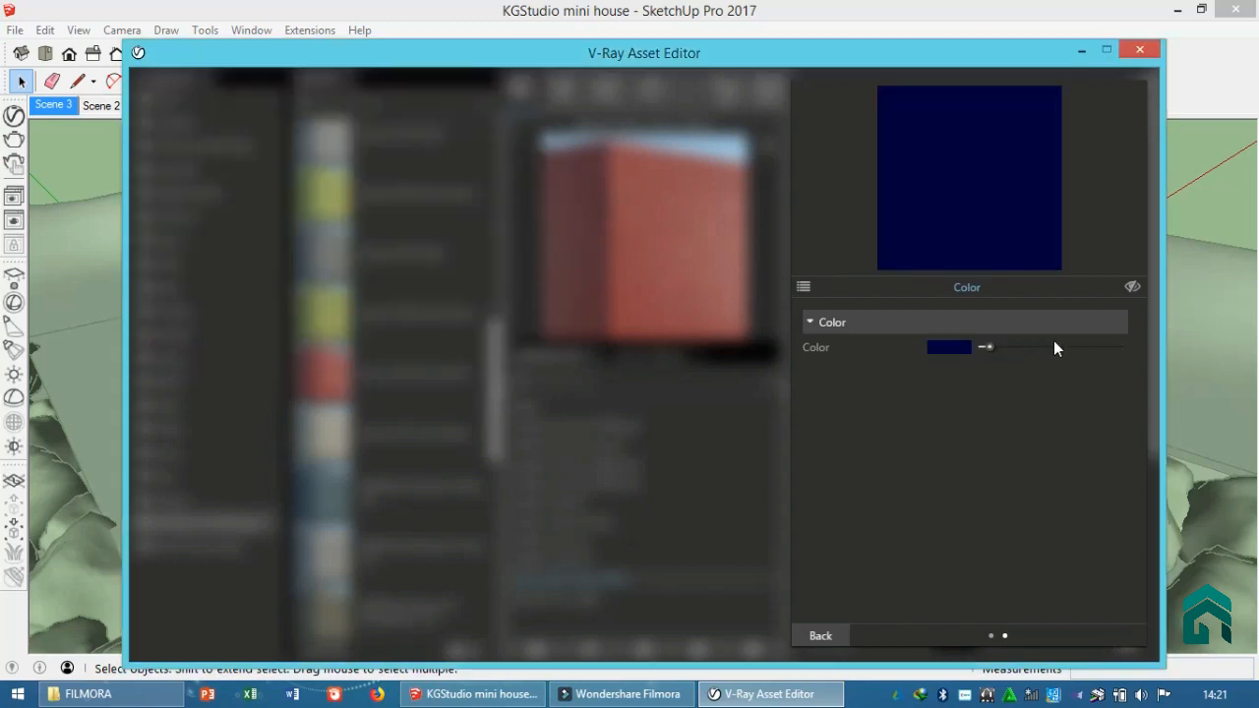
{"action": "left_click", "coordinate": [823, 633]}
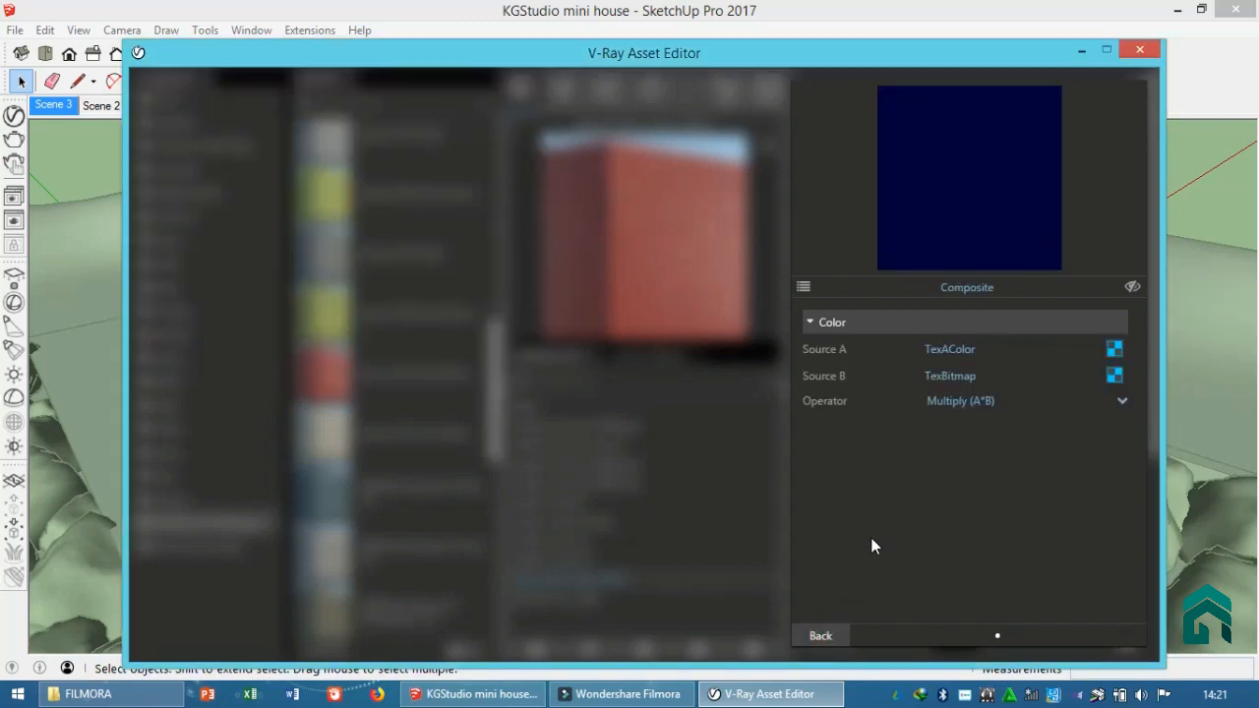
{"action": "left_click", "coordinate": [838, 635]}
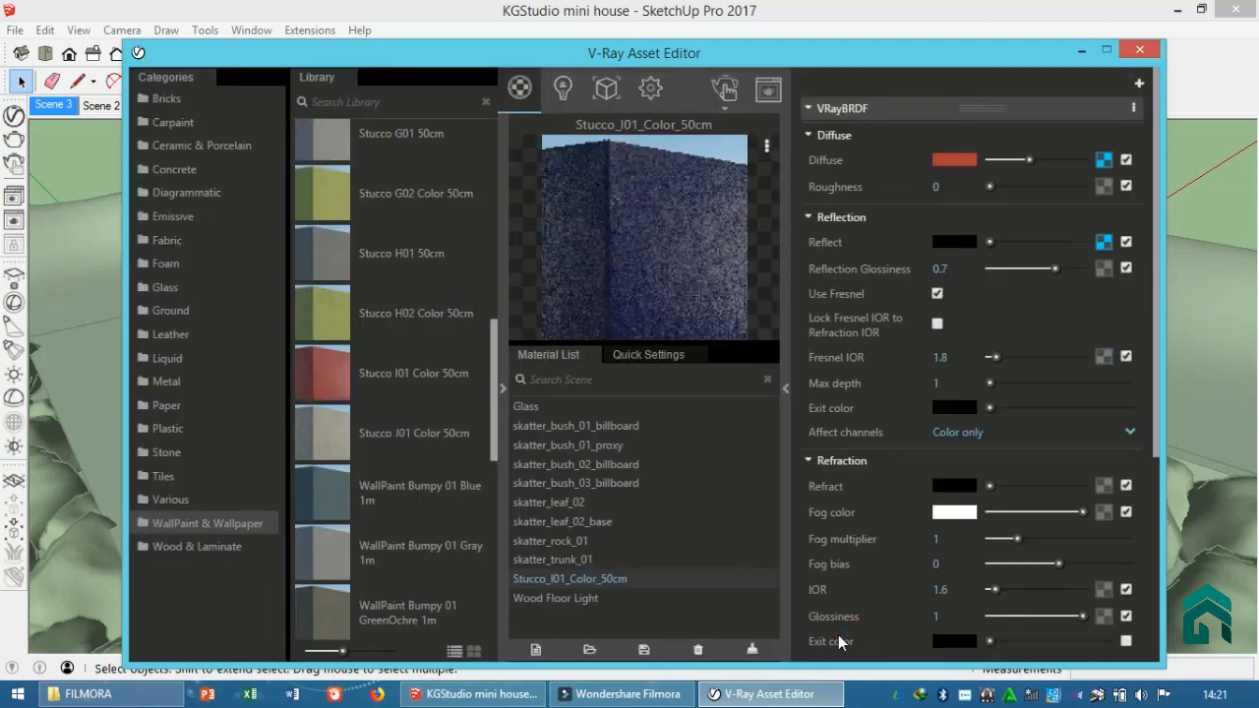
Step: Turn off Can be Overridden in the dark blue stucco material's options and duplicate the material
{"action": "scroll", "coordinate": [1034, 352], "scroll_direction": "down", "scroll_amount": 3}
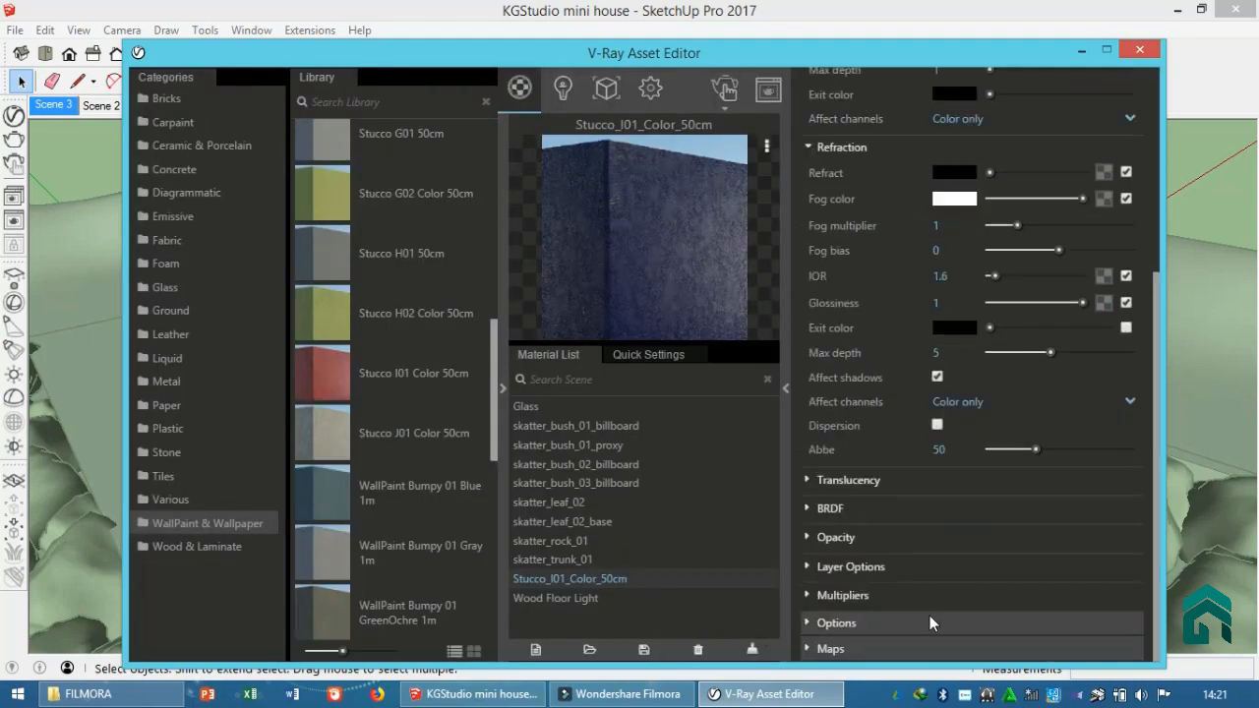
{"action": "left_click", "coordinate": [930, 617]}
{"action": "left_click", "coordinate": [929, 564]}
{"action": "right_click", "coordinate": [637, 238]}
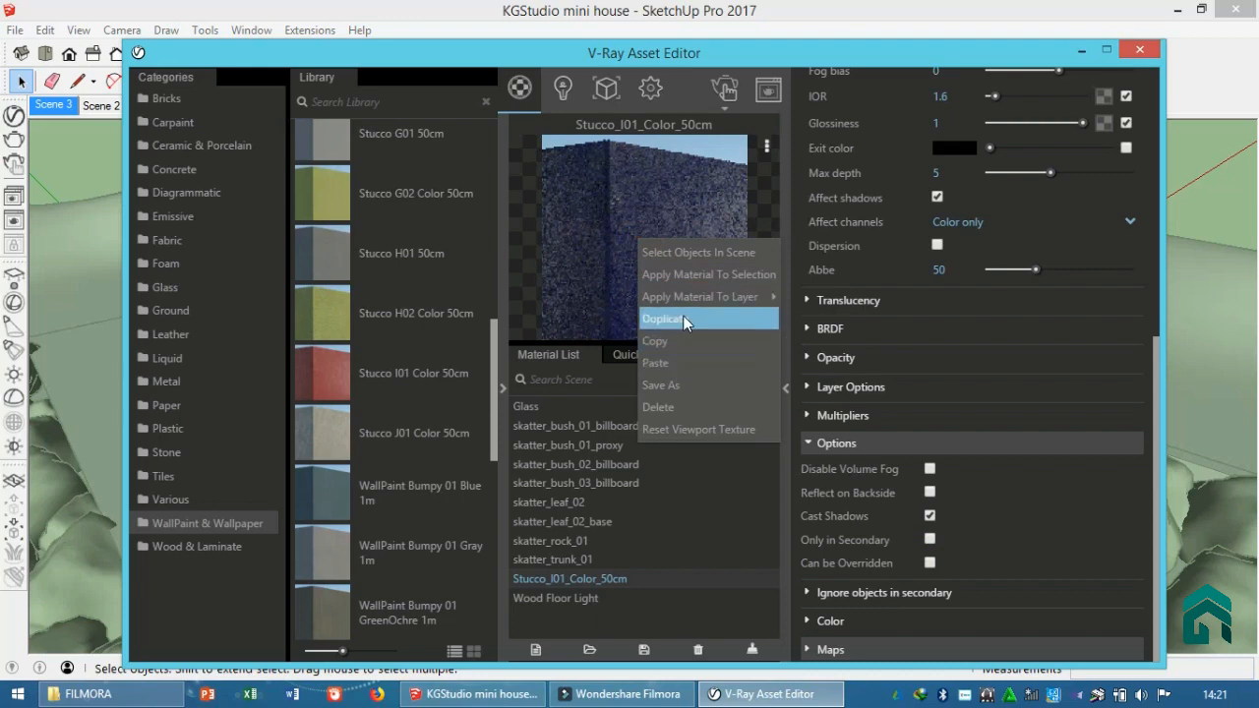
{"action": "left_click", "coordinate": [683, 317]}
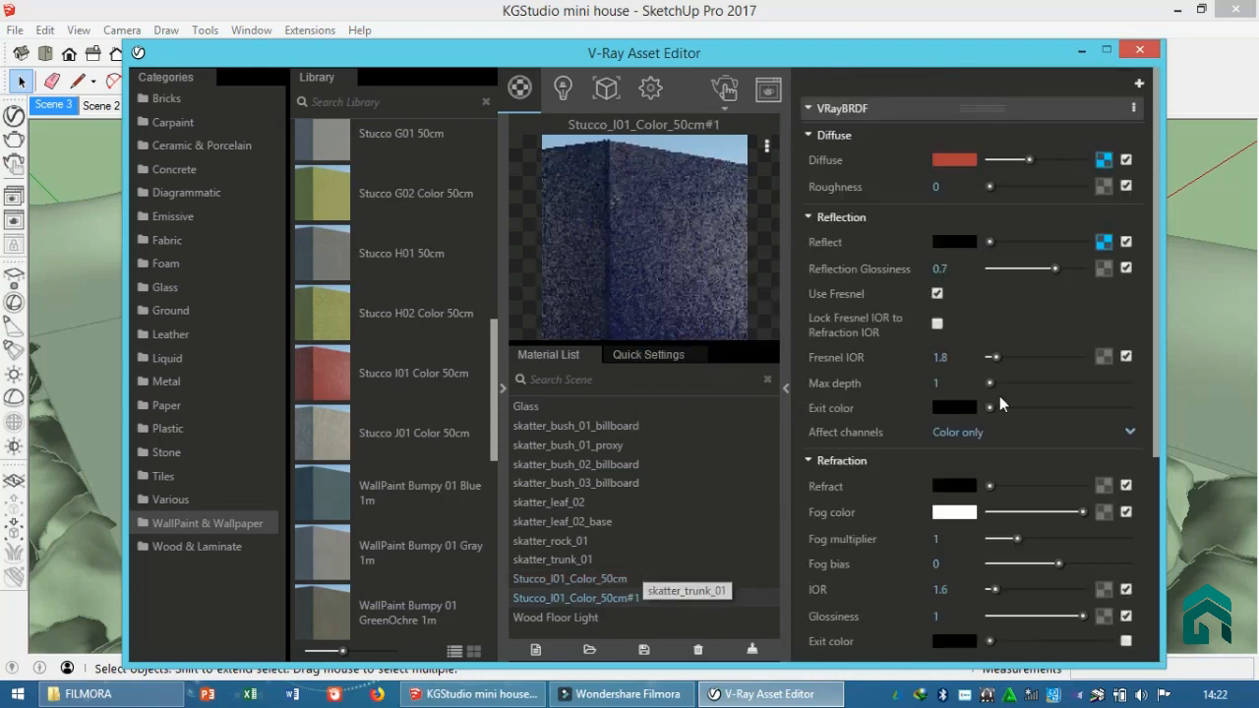
Step: Change the duplicated stucco material's diffuse Composite Source A color to neutral gray
{"action": "left_click", "coordinate": [1104, 159]}
{"action": "left_click", "coordinate": [1114, 350]}
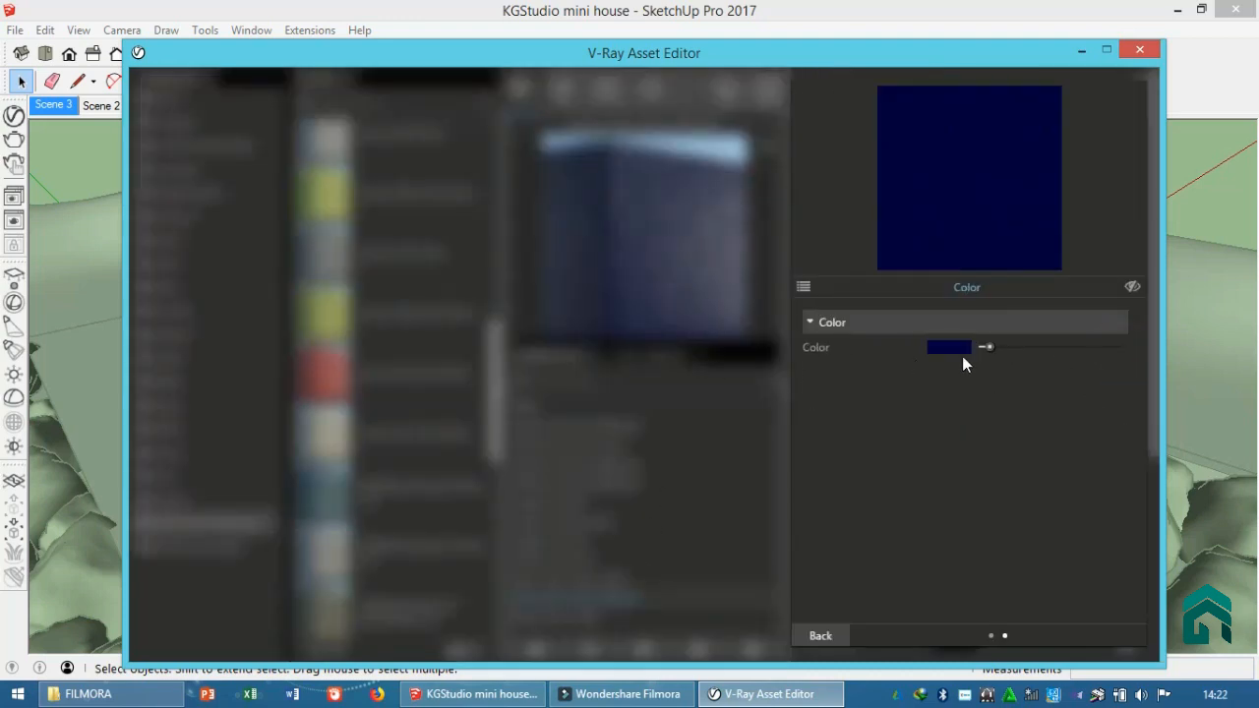
{"action": "left_click", "coordinate": [954, 349]}
{"action": "left_click", "coordinate": [232, 228]}
{"action": "left_click", "coordinate": [189, 357]}
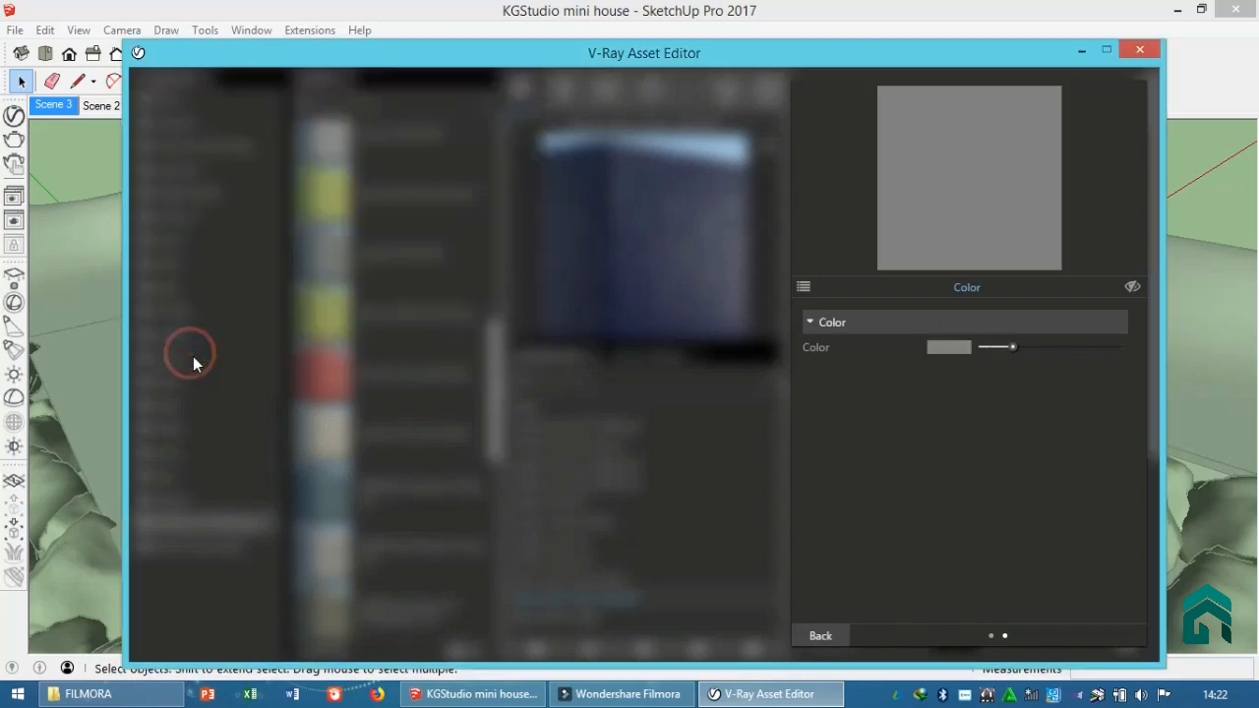
{"action": "left_click", "coordinate": [820, 636]}
Step: Apply the original dark blue Stucco_I01_Color_50cm to the selected house shell and check its diffuse Composite map
{"action": "left_click", "coordinate": [602, 582]}
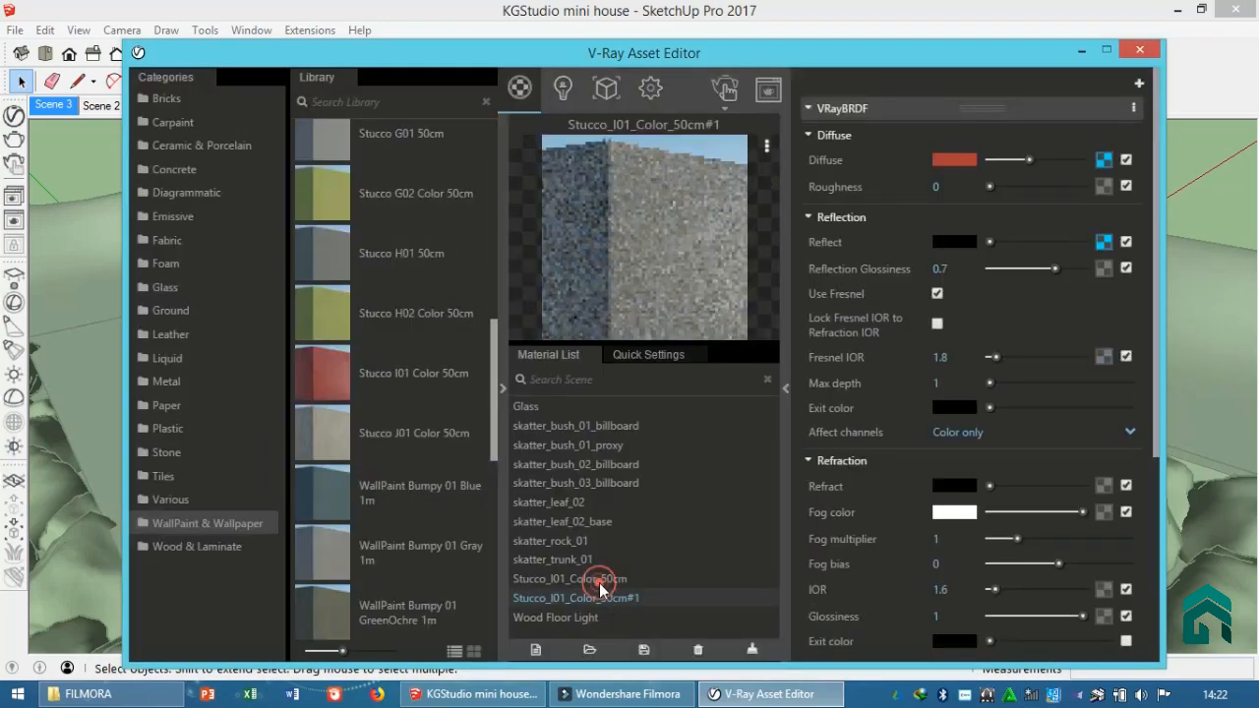
{"action": "right_click", "coordinate": [650, 236]}
{"action": "left_click", "coordinate": [663, 272]}
{"action": "left_click_drag", "start_coordinate": [819, 61], "coordinate": [772, 178]}
{"action": "scroll", "coordinate": [1050, 360], "scroll_direction": "up", "scroll_amount": 10}
{"action": "left_click", "coordinate": [1053, 278]}
{"action": "left_click", "coordinate": [1083, 404]}
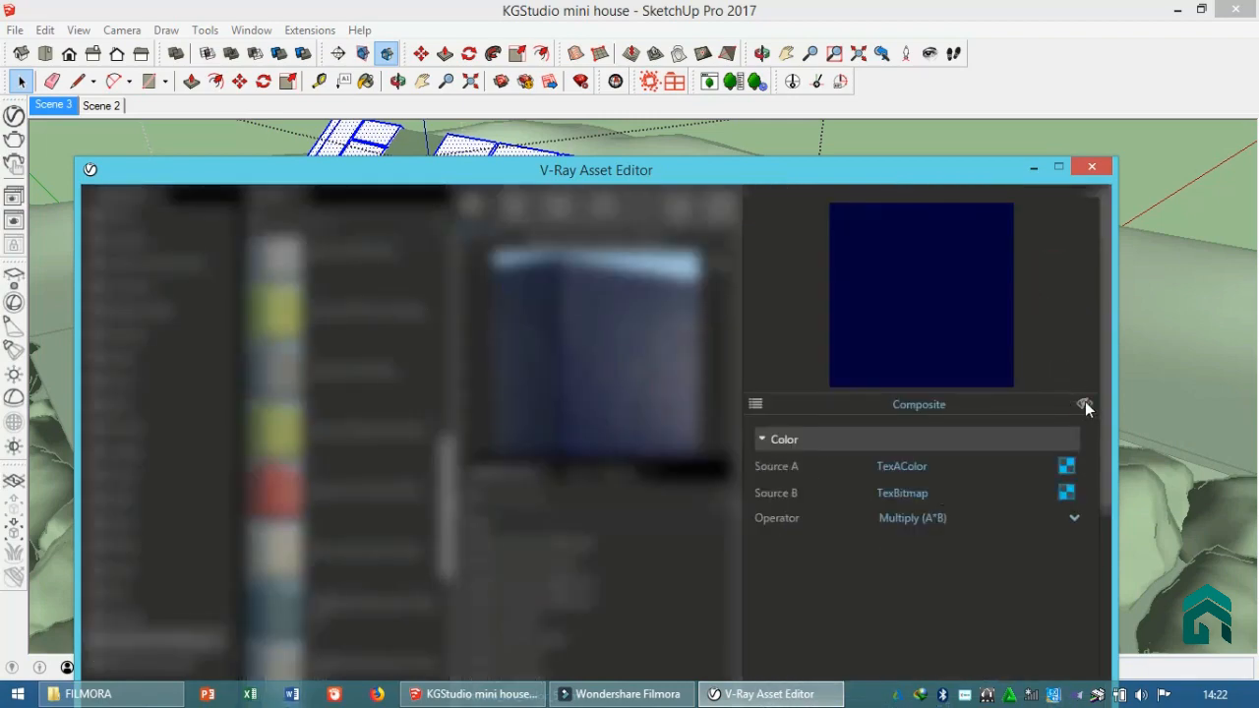
{"action": "left_click_drag", "start_coordinate": [843, 170], "coordinate": [852, 39]}
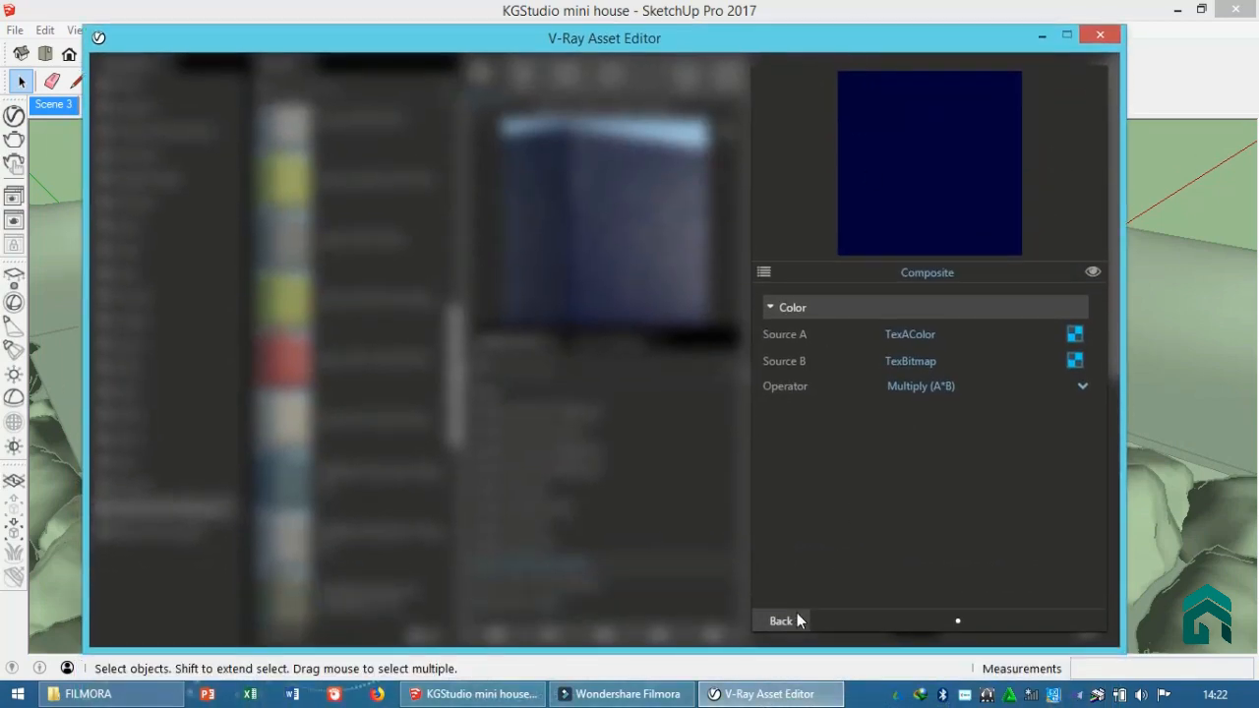
{"action": "left_click", "coordinate": [799, 619]}
{"action": "left_click", "coordinate": [1041, 38]}
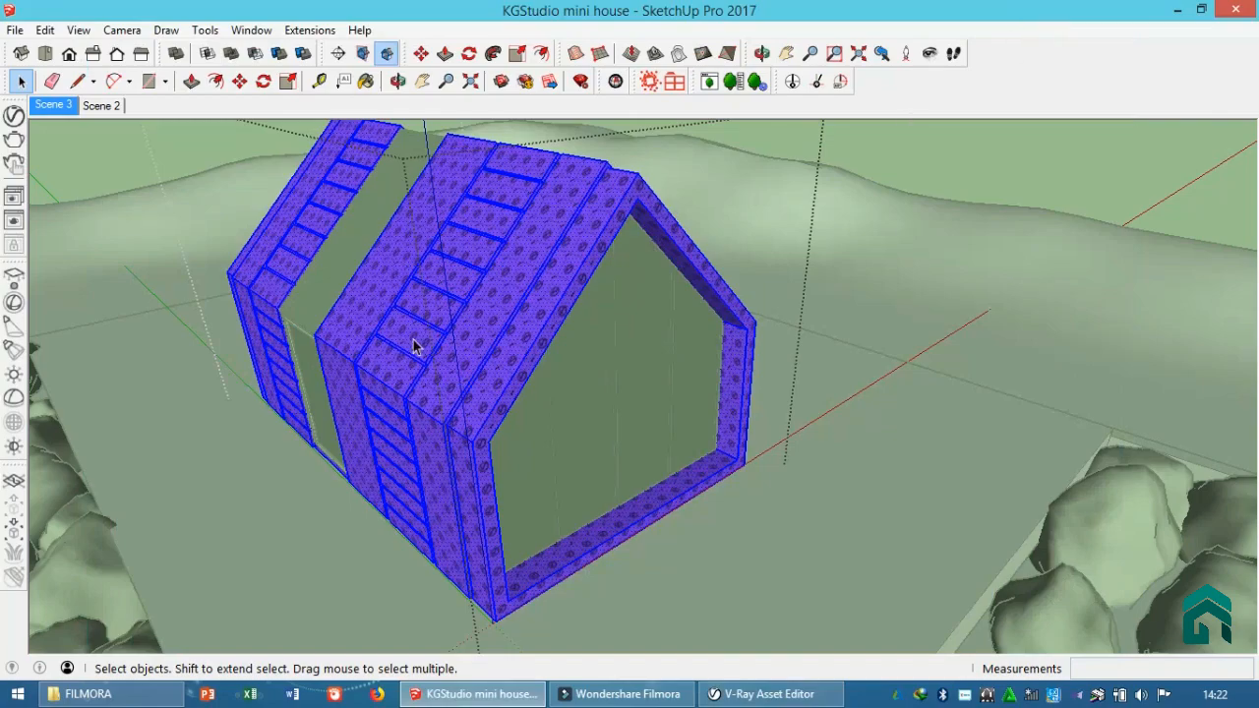
Step: Delete the glass pane covering the house's front gable opening
{"action": "middle_click_drag", "start_coordinate": [743, 402], "coordinate": [433, 433]}
{"action": "mouse_move", "coordinate": [915, 335]}
{"action": "middle_mouse_down"}
{"action": "mouse_move", "coordinate": [804, 368]}
{"action": "mouse_move", "coordinate": [699, 365]}
{"action": "mouse_move", "coordinate": [690, 411]}
{"action": "middle_mouse_up"}
{"action": "left_click", "coordinate": [804, 368]}
{"action": "left_click", "coordinate": [772, 372]}
{"action": "key", "text": "Delete"}
{"action": "scroll", "coordinate": [700, 365], "scroll_direction": "up", "scroll_amount": 4}
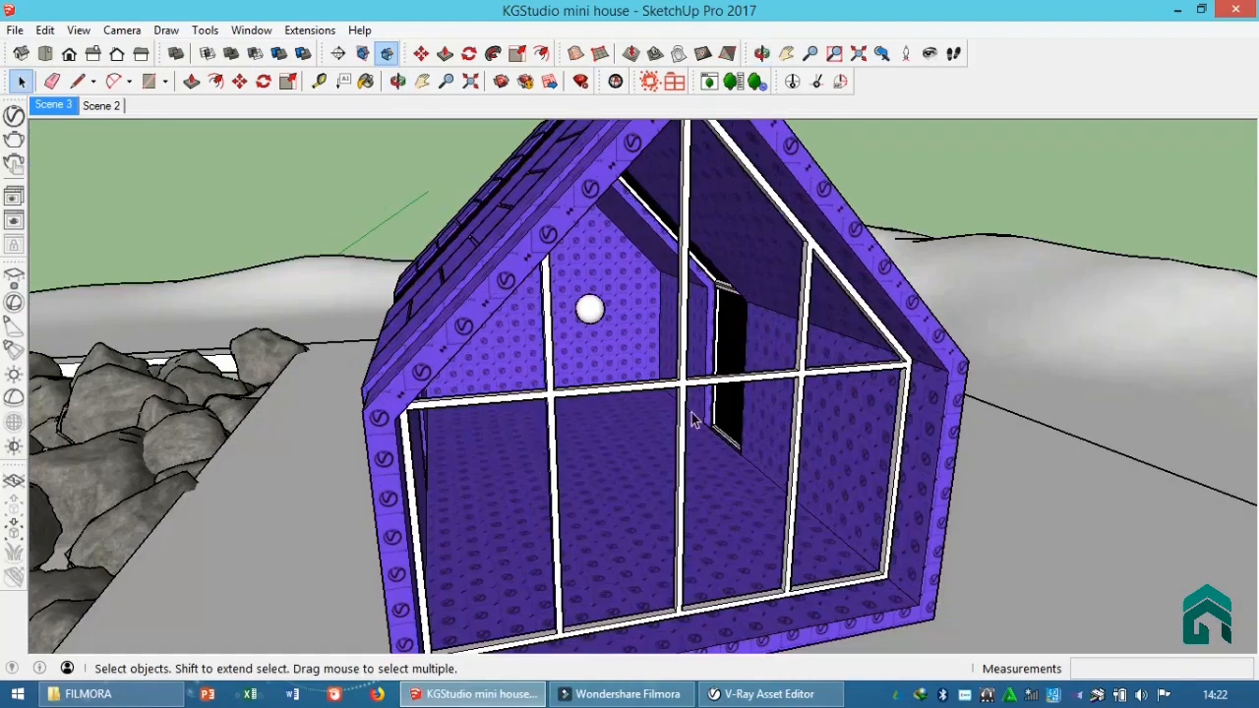
Step: Inside the house shell group, apply the gray Stucco_I01_Color_50cm#1 material to the interior floor face
{"action": "double_click", "coordinate": [724, 489]}
{"action": "left_click", "coordinate": [723, 489]}
{"action": "key", "text": "b"}
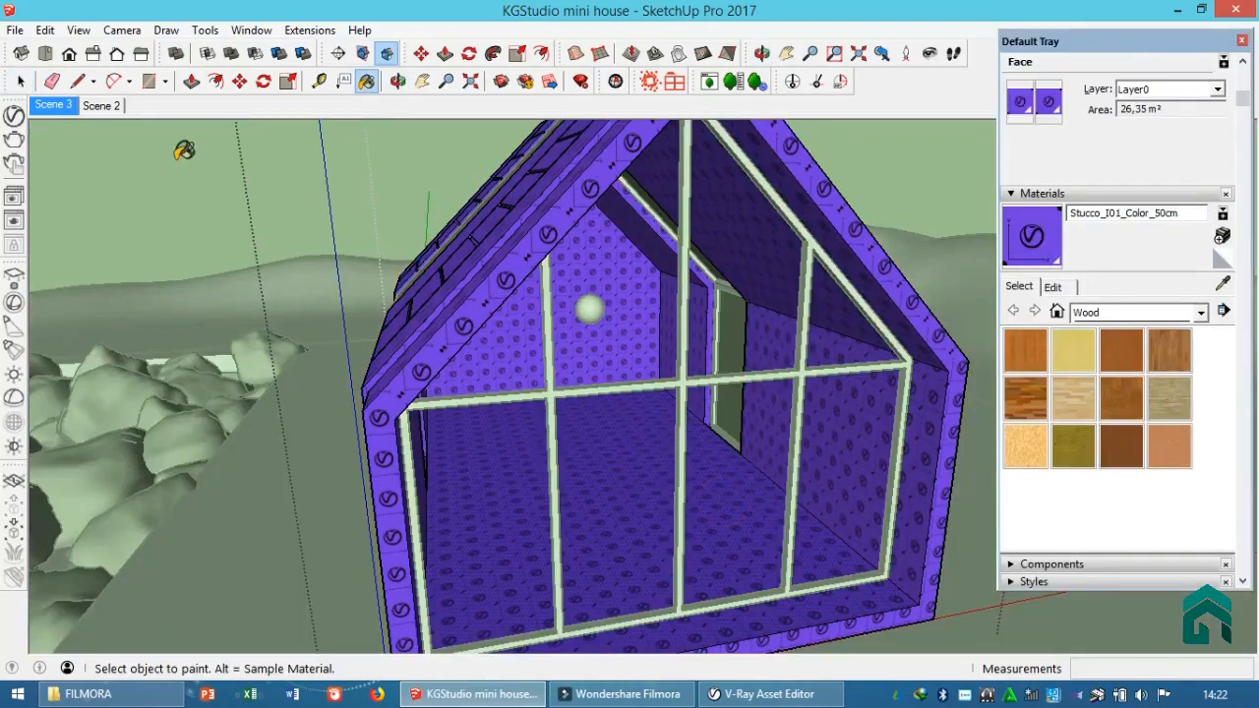
{"action": "left_click", "coordinate": [13, 115]}
{"action": "left_click", "coordinate": [629, 598]}
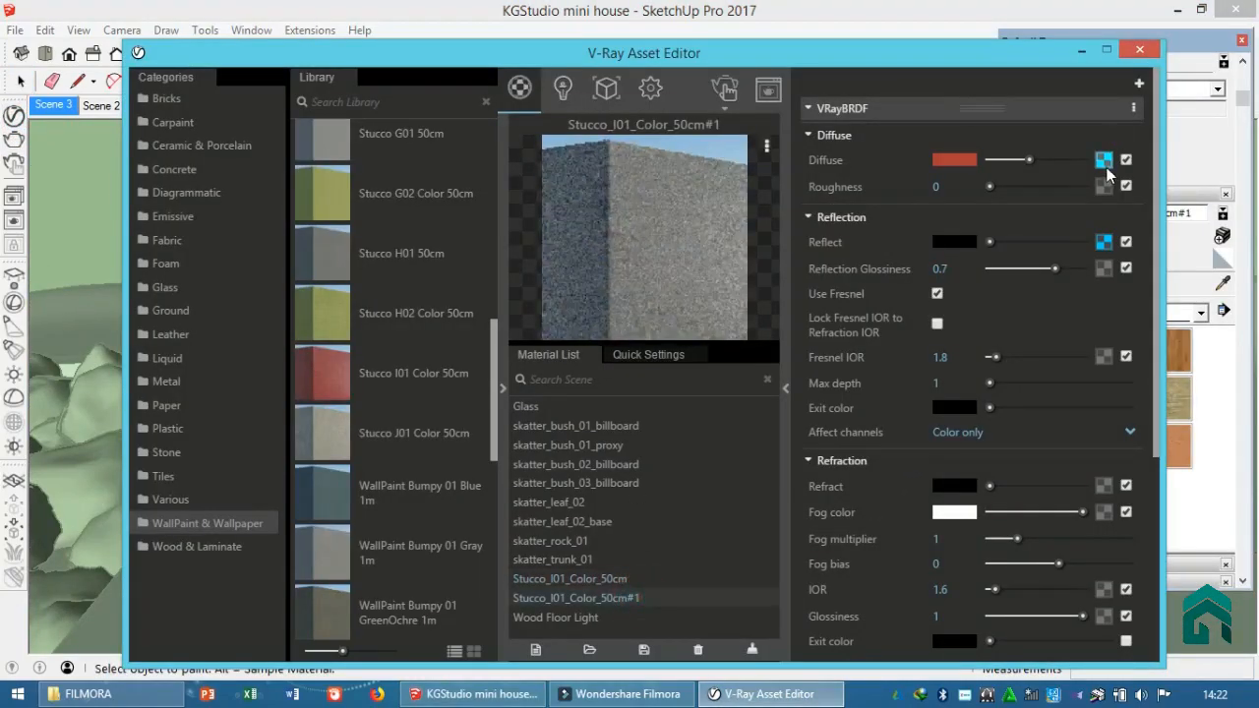
{"action": "left_click", "coordinate": [1104, 159]}
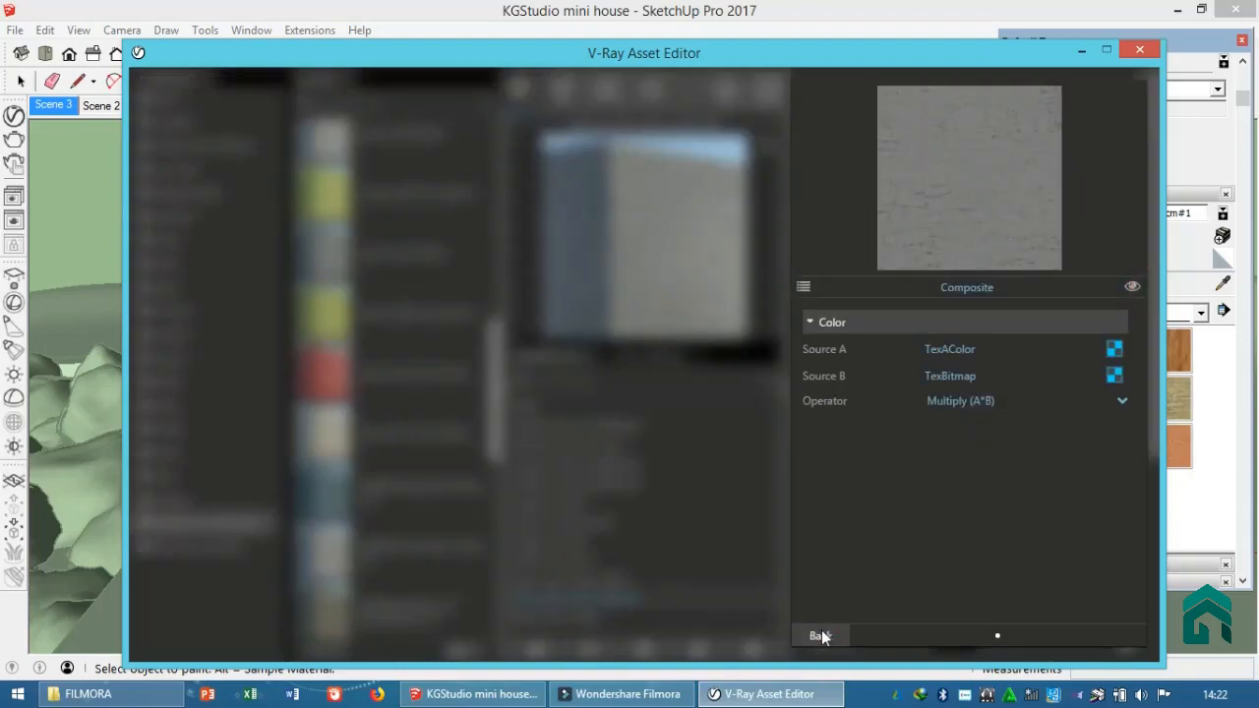
{"action": "left_click", "coordinate": [819, 636]}
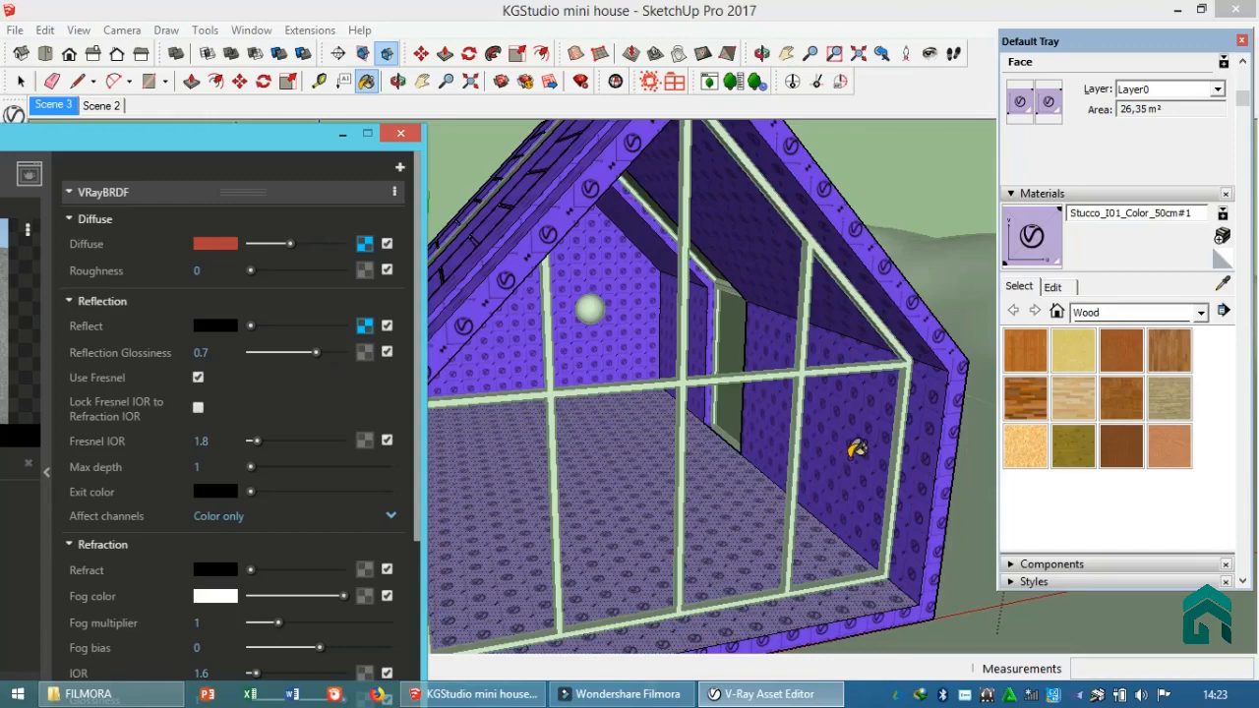
Step: Paint the interior walls and sloped ceiling faces with Stucco_I01_Color_50cm#1, leaving the outer shell dark blue, and exit the group
{"action": "left_click", "coordinate": [853, 454]}
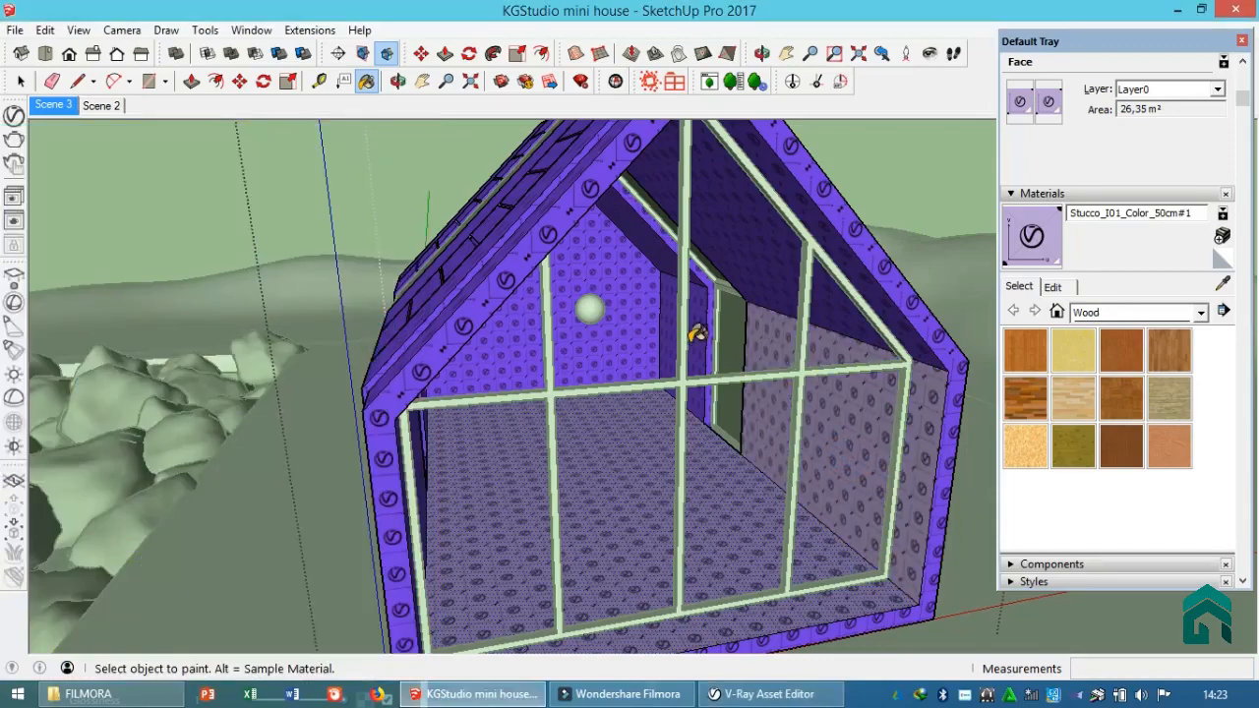
{"action": "left_click", "coordinate": [694, 336]}
{"action": "left_click", "coordinate": [636, 282]}
{"action": "left_click", "coordinate": [651, 246]}
{"action": "left_click", "coordinate": [763, 237]}
{"action": "middle_click_drag", "start_coordinate": [788, 272], "coordinate": [554, 267]}
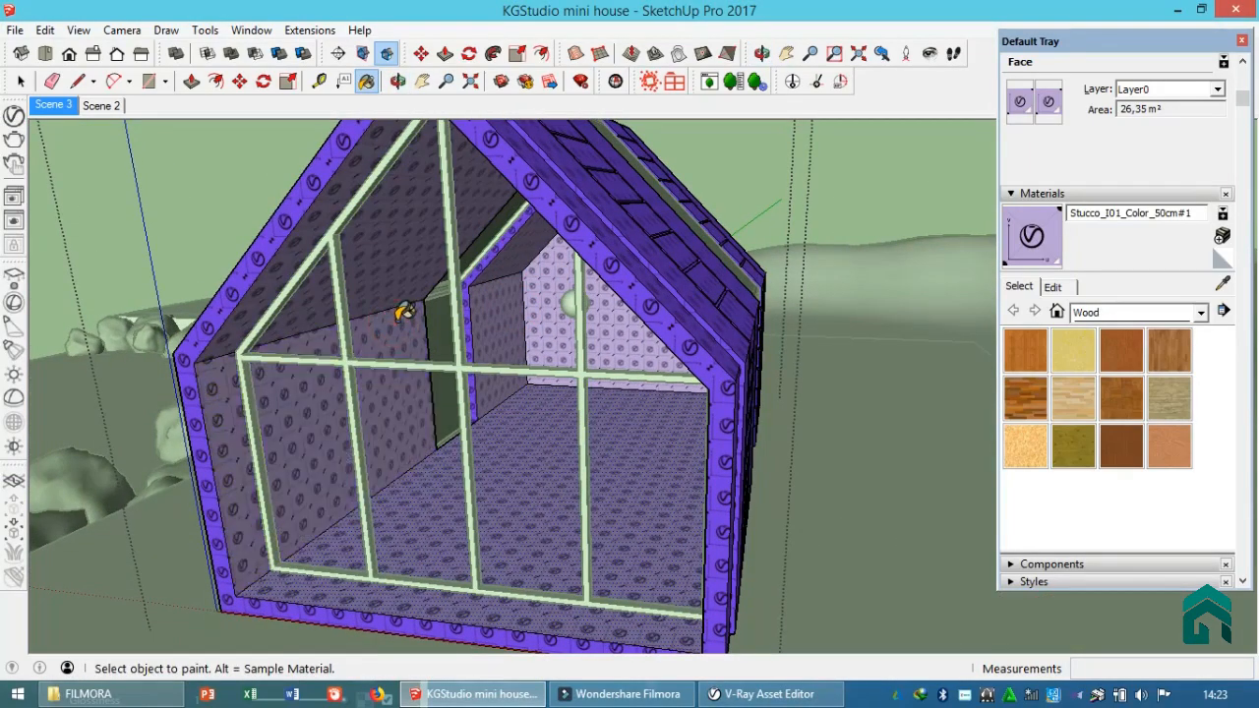
{"action": "key", "text": "space"}
{"action": "key", "text": "Escape"}
{"action": "middle_click_drag", "start_coordinate": [434, 335], "coordinate": [553, 308]}
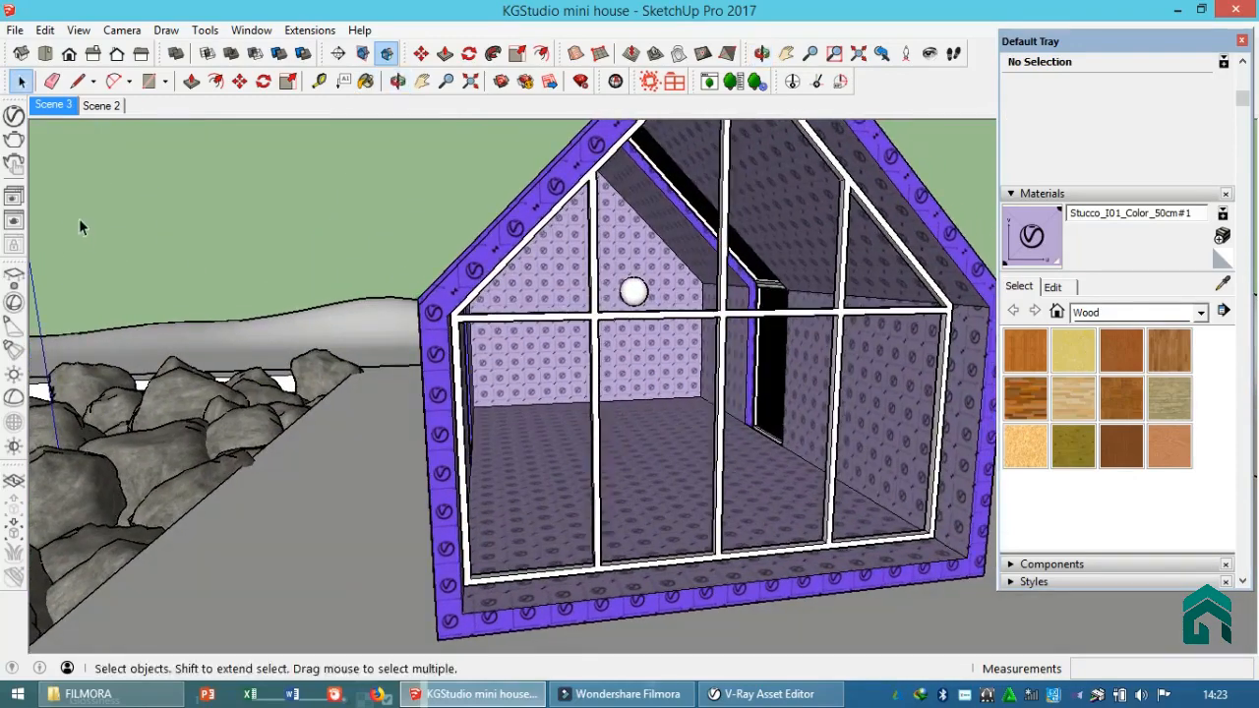
Step: Add the Aluminum Anodized DarkGray material from the Metal library to the scene's material list
{"action": "left_click", "coordinate": [14, 119]}
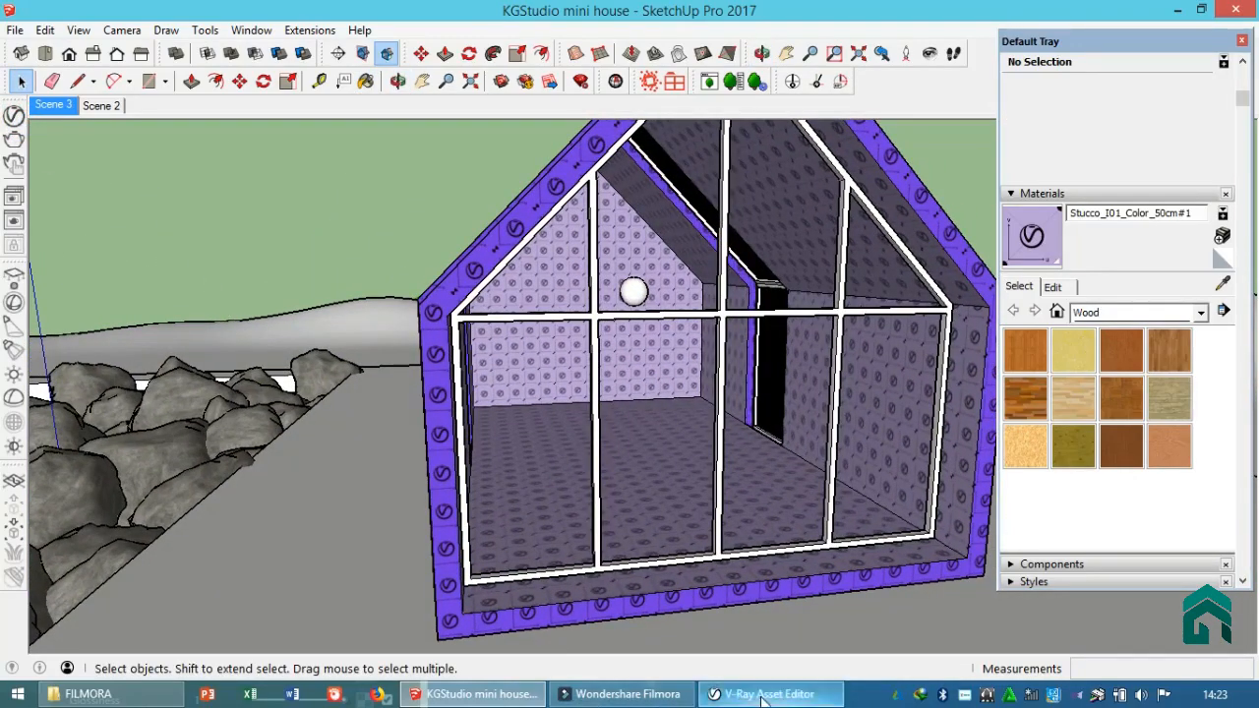
{"action": "left_click_drag", "start_coordinate": [223, 136], "coordinate": [770, 33]}
{"action": "left_click_drag", "start_coordinate": [638, 34], "coordinate": [793, 27]}
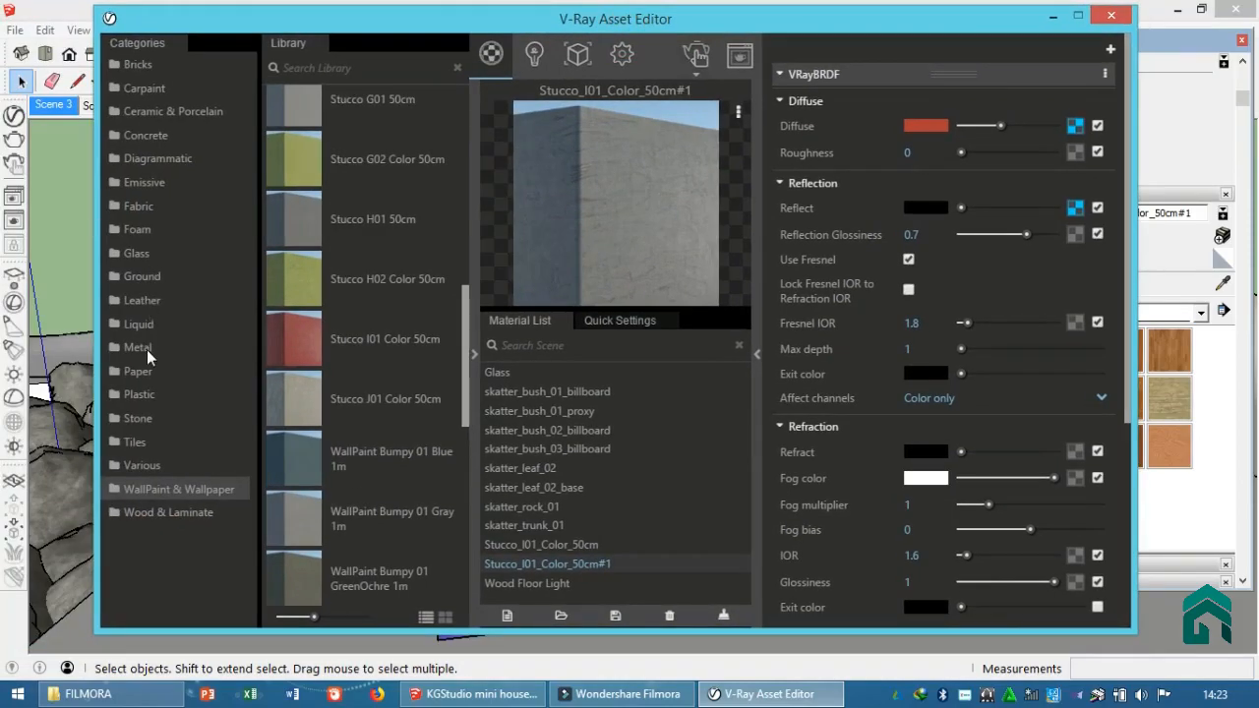
{"action": "left_click", "coordinate": [146, 348]}
{"action": "scroll", "coordinate": [420, 269], "scroll_direction": "up", "scroll_amount": 10}
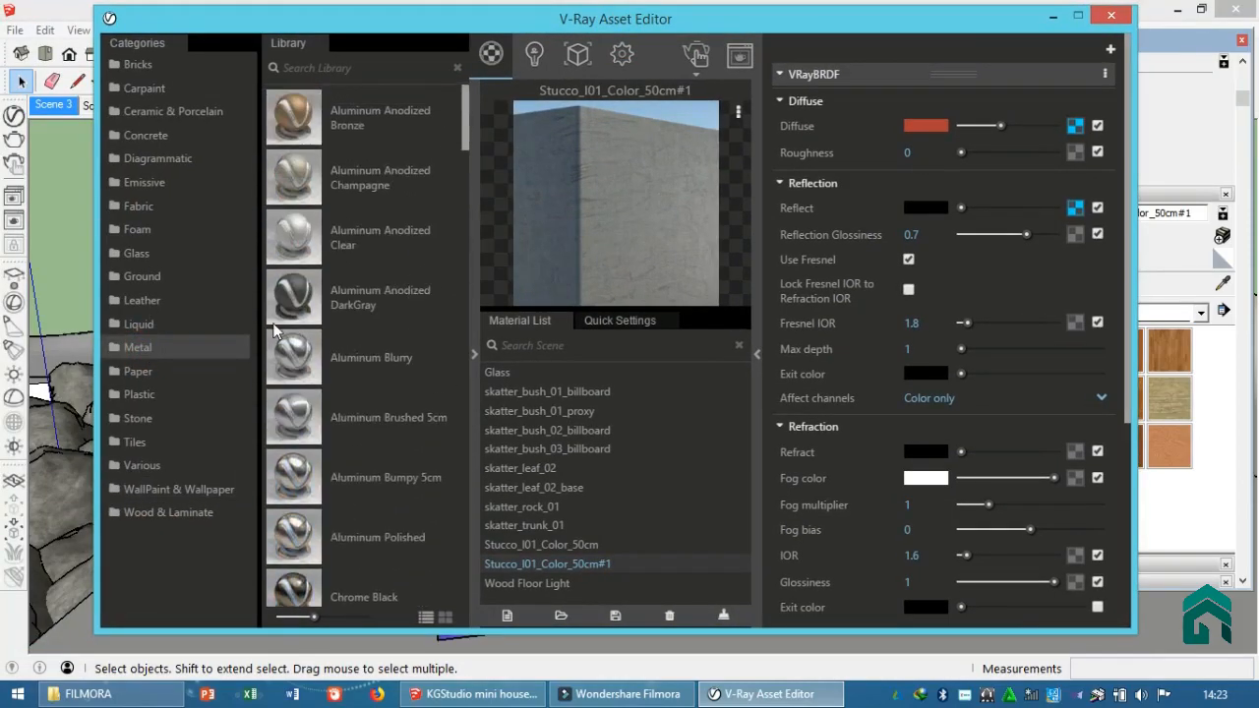
{"action": "left_click_drag", "start_coordinate": [293, 299], "coordinate": [618, 487]}
Step: Apply Aluminum_Anodized_DarkGray to the front gable's window frame group
{"action": "left_click_drag", "start_coordinate": [662, 20], "coordinate": [537, 294]}
{"action": "left_click", "coordinate": [723, 182]}
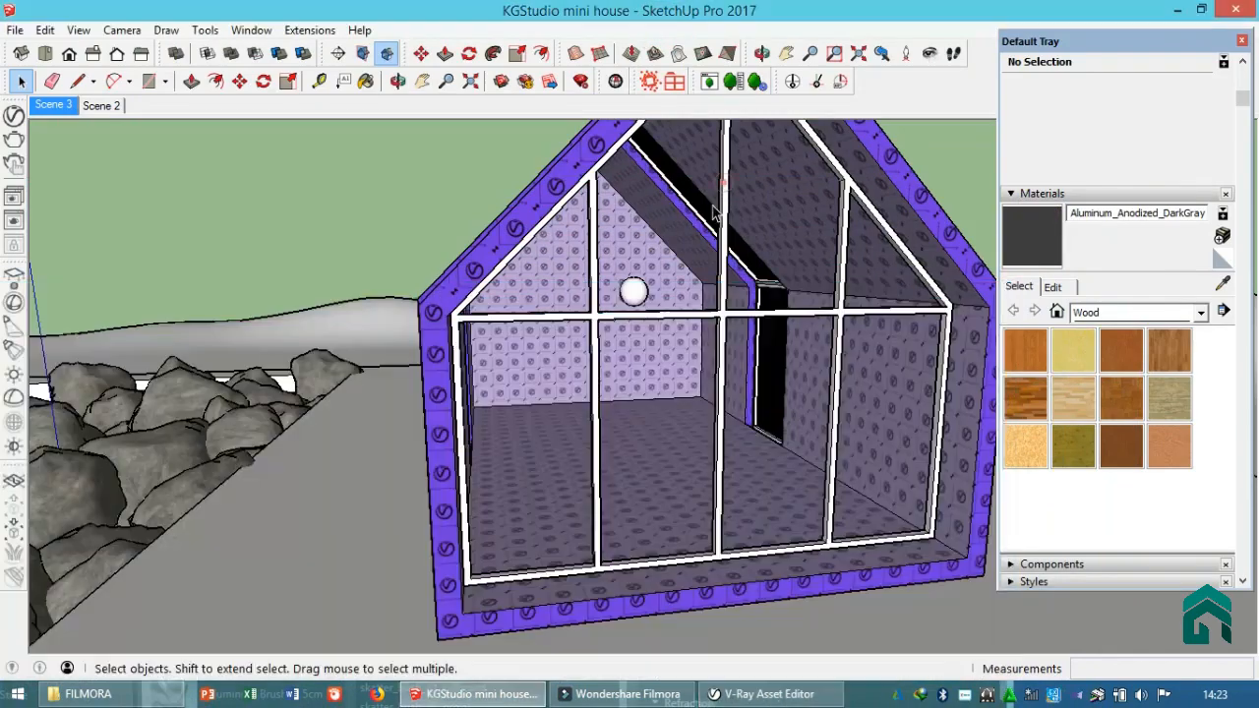
{"action": "left_click", "coordinate": [716, 214]}
{"action": "left_click", "coordinate": [764, 694]}
{"action": "right_click", "coordinate": [492, 412]}
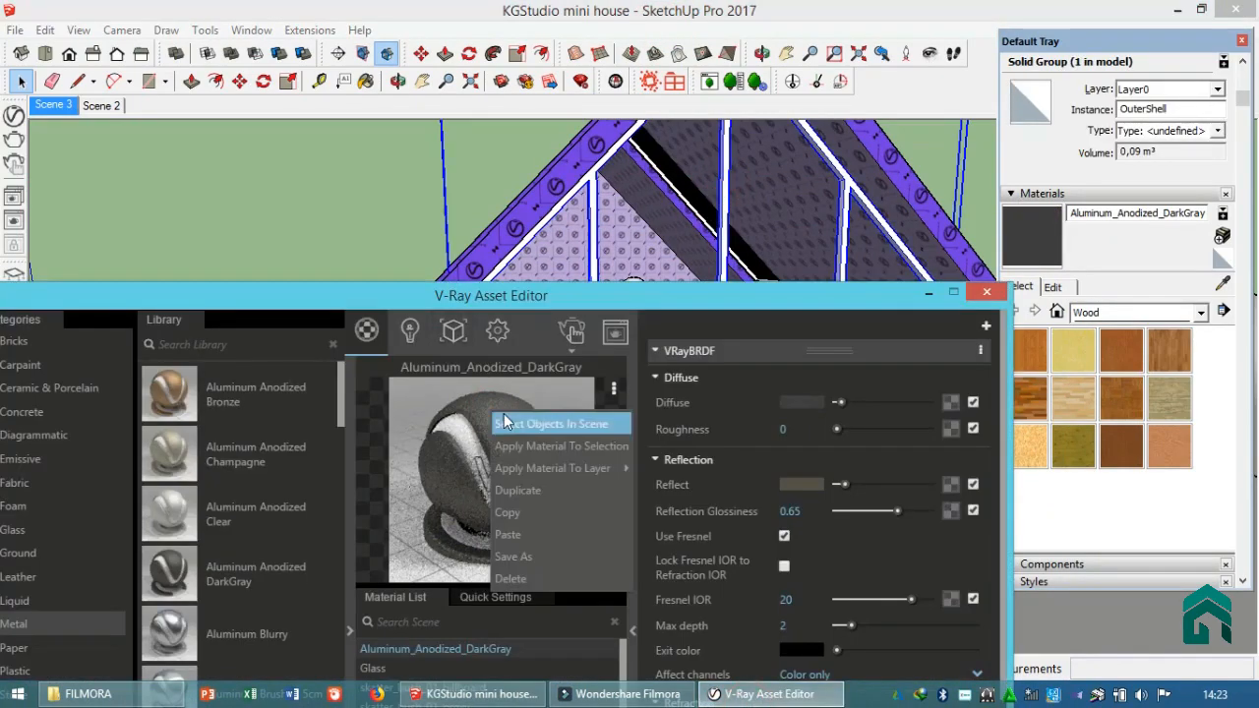
{"action": "left_click", "coordinate": [522, 445]}
Step: Paint the frame group around the roof and side wall opening with Aluminum_Anodized_DarkGray
{"action": "left_click", "coordinate": [693, 219]}
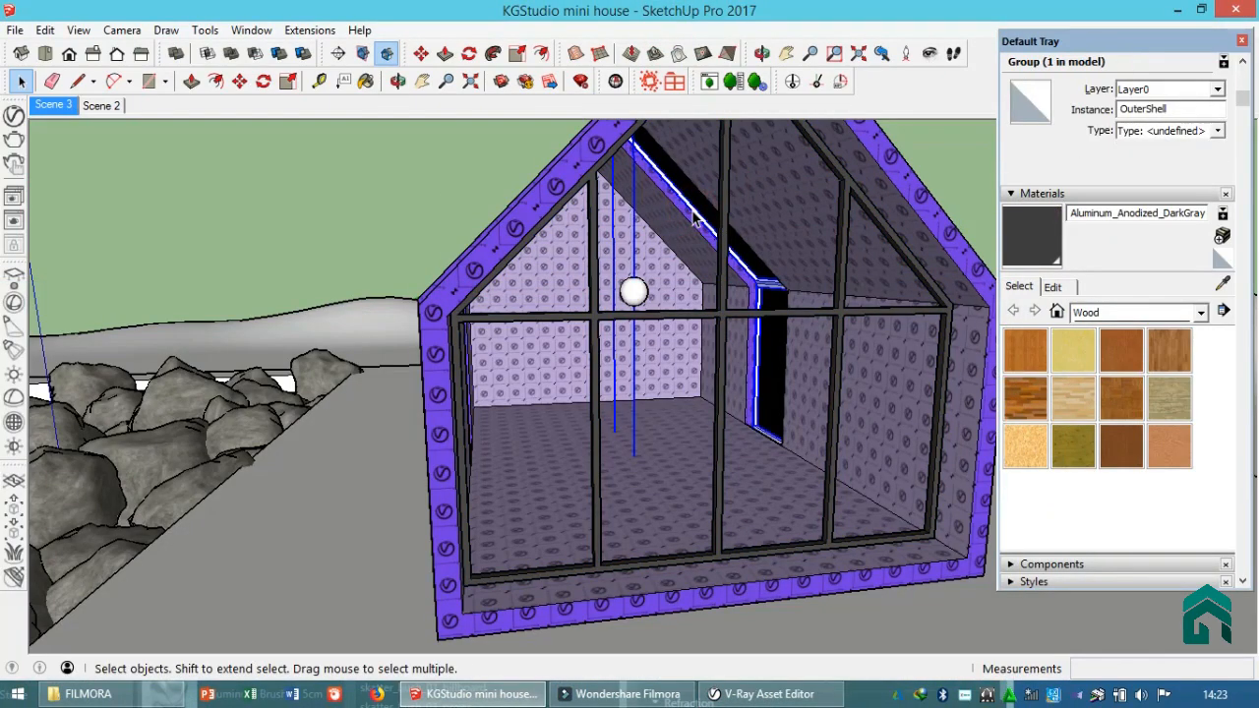
{"action": "left_click", "coordinate": [1039, 230]}
{"action": "left_click", "coordinate": [705, 210]}
{"action": "middle_click_drag", "start_coordinate": [704, 211], "coordinate": [579, 214]}
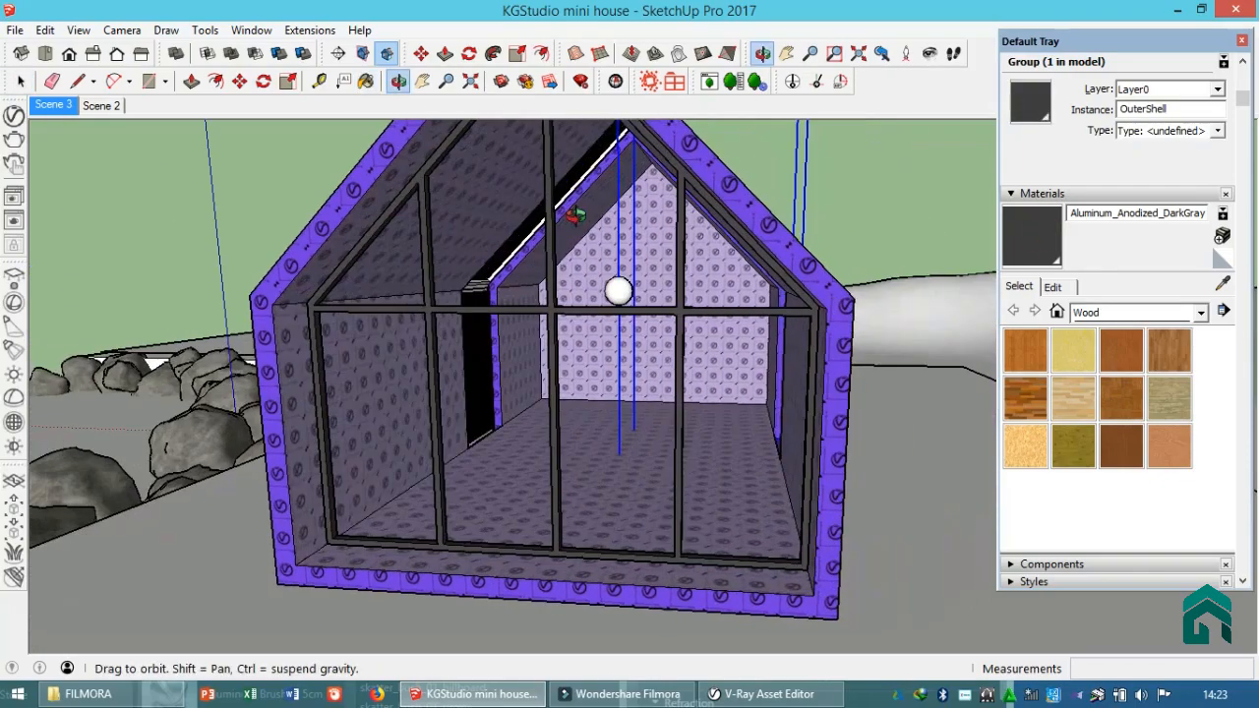
{"action": "scroll", "coordinate": [573, 194], "scroll_direction": "up", "scroll_amount": 4}
{"action": "left_click", "coordinate": [561, 189]}
Step: Inside the side opening's frame group, paint the remaining light inner frame piece with Aluminum_Anodized_DarkGray
{"action": "scroll", "coordinate": [380, 431], "scroll_direction": "up", "scroll_amount": 2}
{"action": "key", "text": "space"}
{"action": "double_click", "coordinate": [406, 371]}
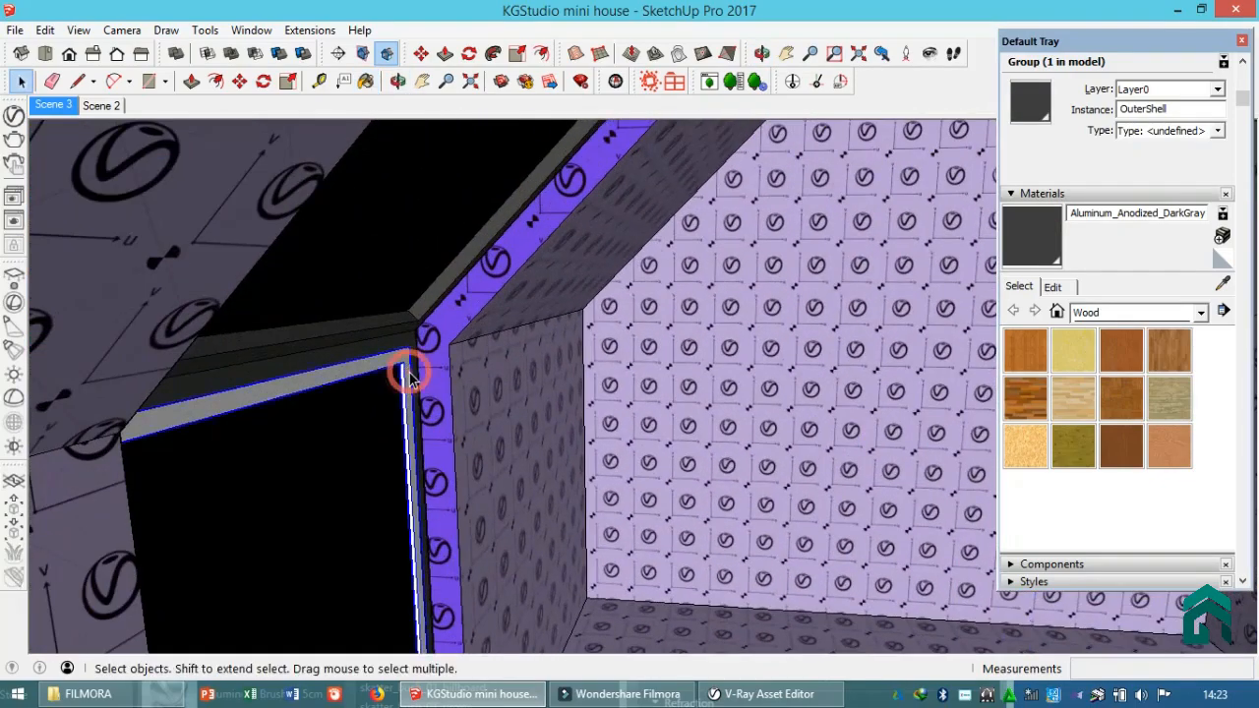
{"action": "left_click", "coordinate": [403, 370]}
{"action": "key", "text": "b"}
{"action": "left_click", "coordinate": [404, 371]}
{"action": "key", "text": "space"}
{"action": "left_click", "coordinate": [640, 371]}
Step: Apply Concrete Reflective B01 2m from the Concrete library to the top face of the platform under the house
{"action": "scroll", "coordinate": [640, 371], "scroll_direction": "down", "scroll_amount": 10}
{"action": "middle_click_drag", "start_coordinate": [640, 371], "coordinate": [836, 394]}
{"action": "middle_click_drag", "start_coordinate": [107, 284], "coordinate": [419, 449]}
{"action": "scroll", "coordinate": [419, 448], "scroll_direction": "down", "scroll_amount": 3}
{"action": "scroll", "coordinate": [419, 449], "scroll_direction": "up", "scroll_amount": 3}
{"action": "double_click", "coordinate": [419, 448]}
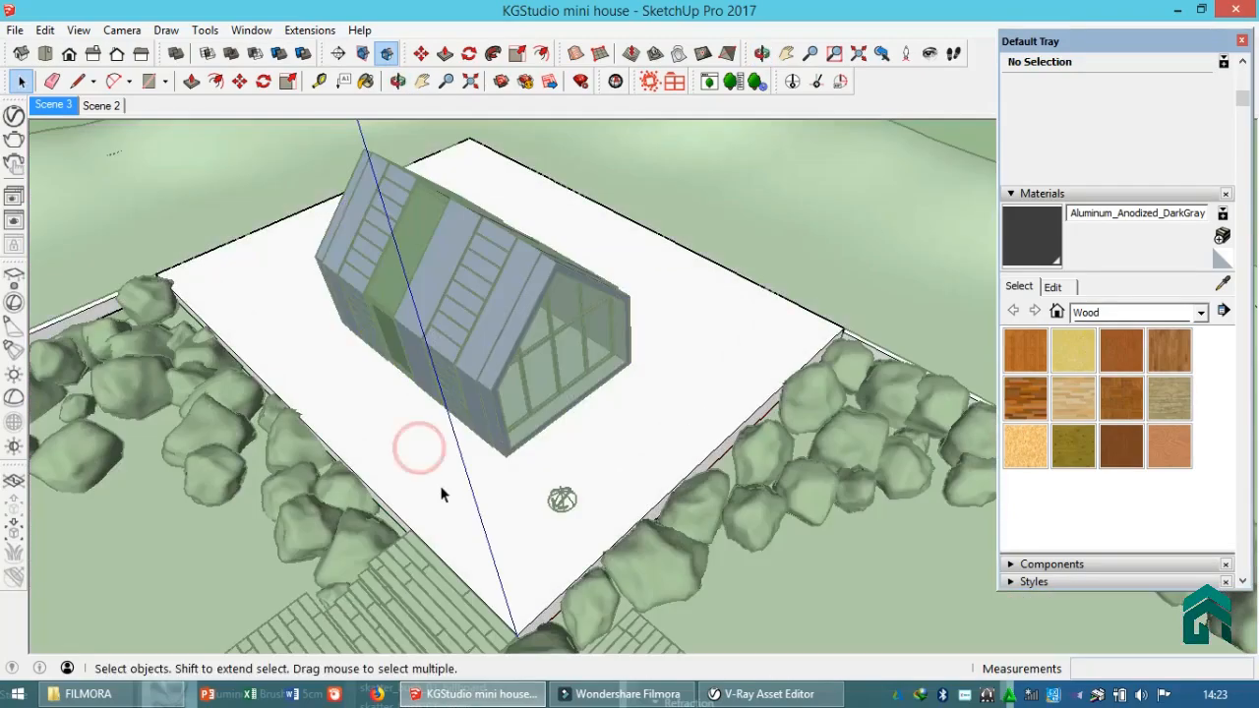
{"action": "left_click", "coordinate": [419, 448]}
{"action": "left_click", "coordinate": [14, 116]}
{"action": "left_click", "coordinate": [743, 688]}
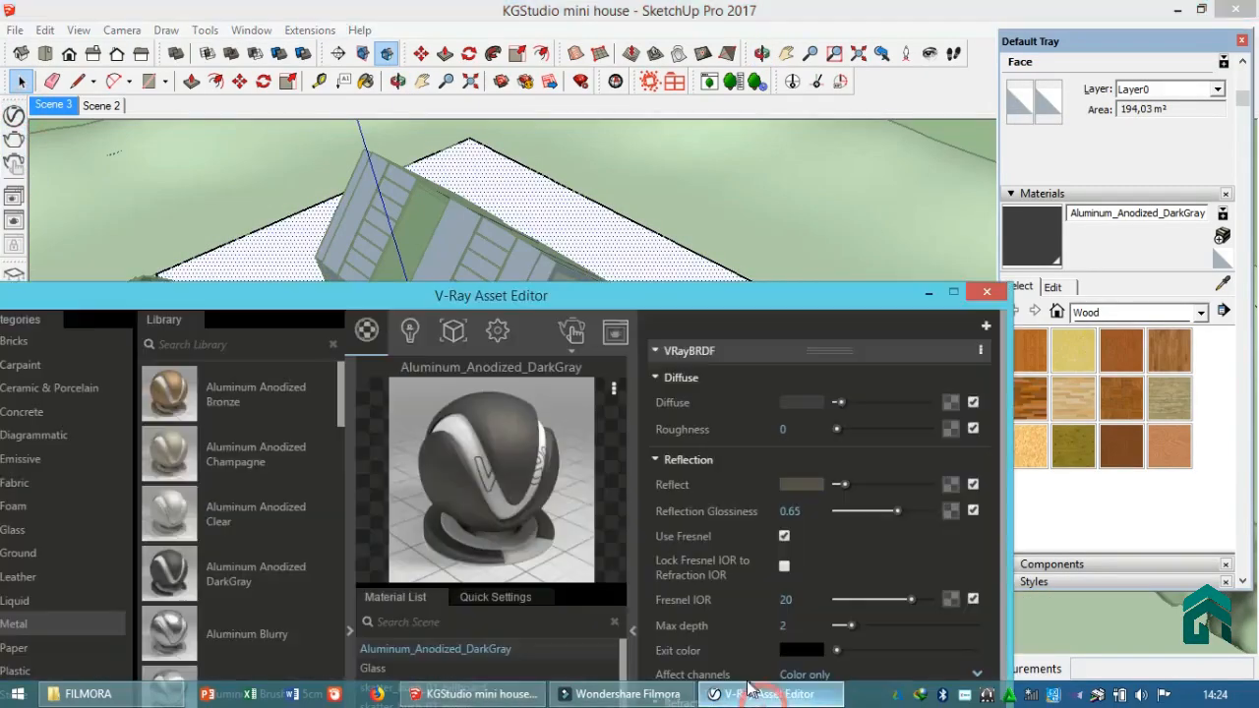
{"action": "left_click_drag", "start_coordinate": [489, 291], "coordinate": [773, 111]}
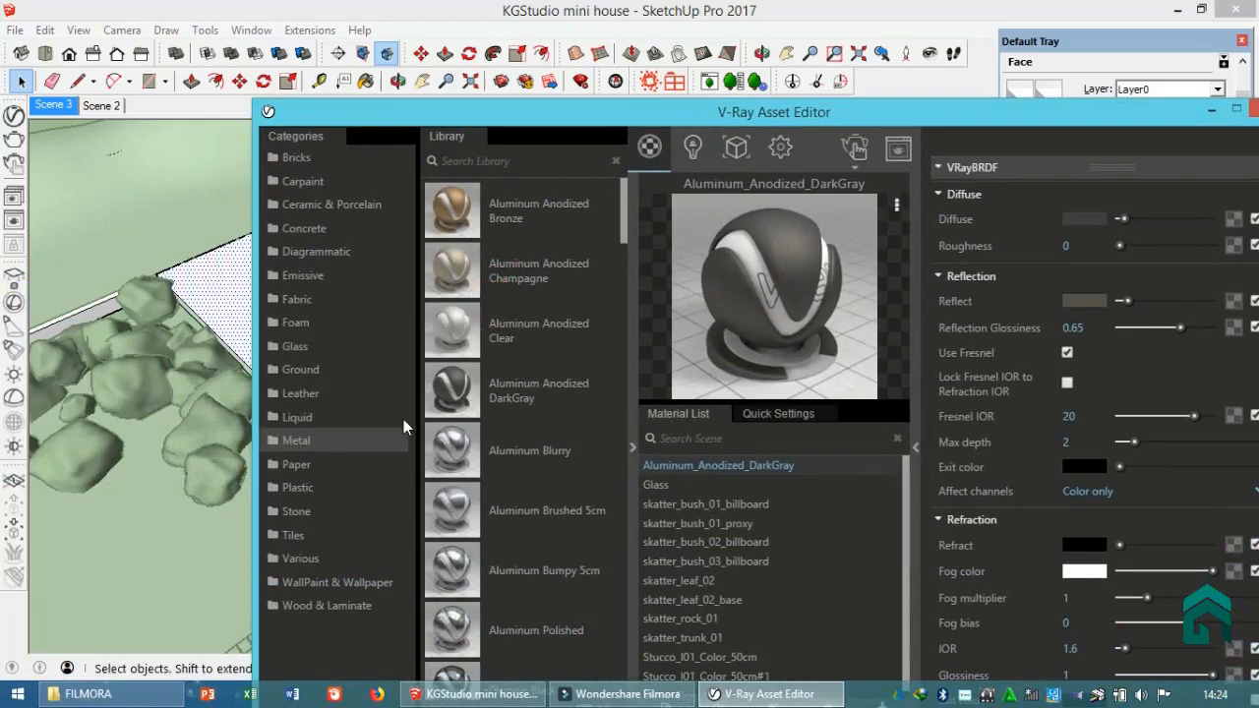
{"action": "left_click", "coordinate": [307, 230]}
{"action": "scroll", "coordinate": [488, 563], "scroll_direction": "down", "scroll_amount": 3}
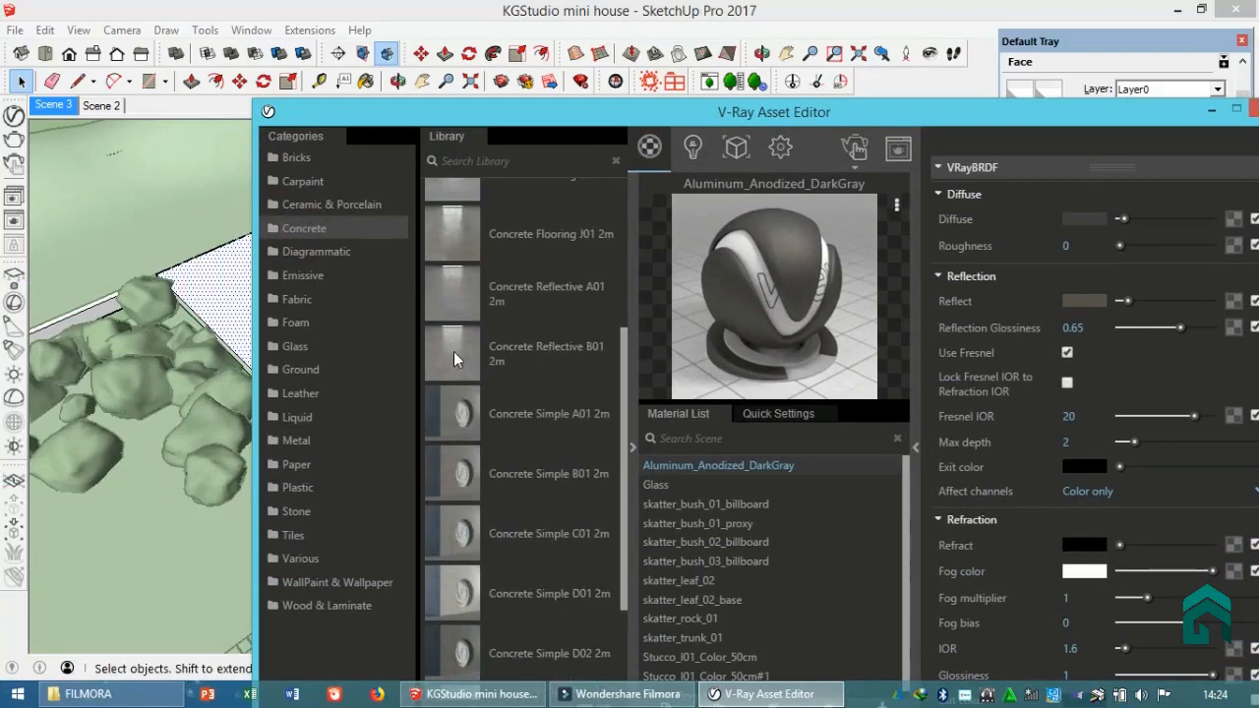
{"action": "left_click_drag", "start_coordinate": [453, 352], "coordinate": [745, 538]}
{"action": "right_click", "coordinate": [741, 377]}
{"action": "left_click", "coordinate": [801, 413]}
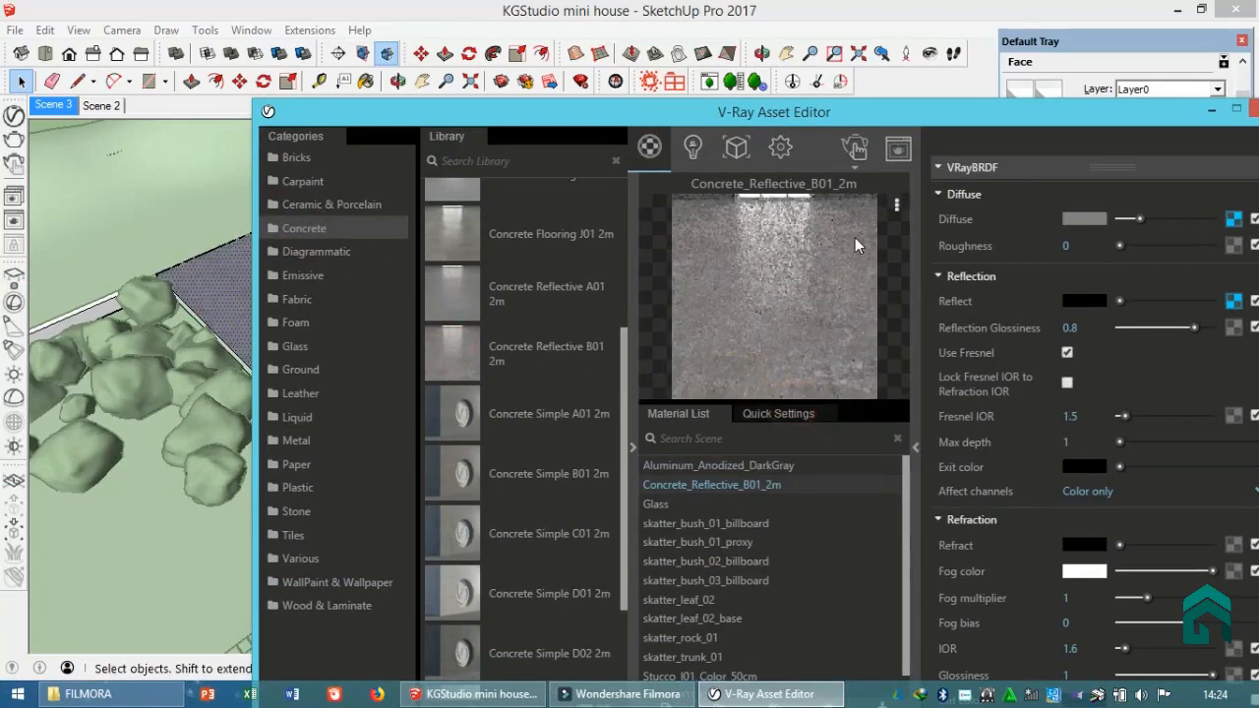
Step: Set the platform's concrete texture width to 2 m in the material's edit settings and clear the selection
{"action": "left_click_drag", "start_coordinate": [928, 120], "coordinate": [565, 102]}
{"action": "left_click", "coordinate": [1055, 286]}
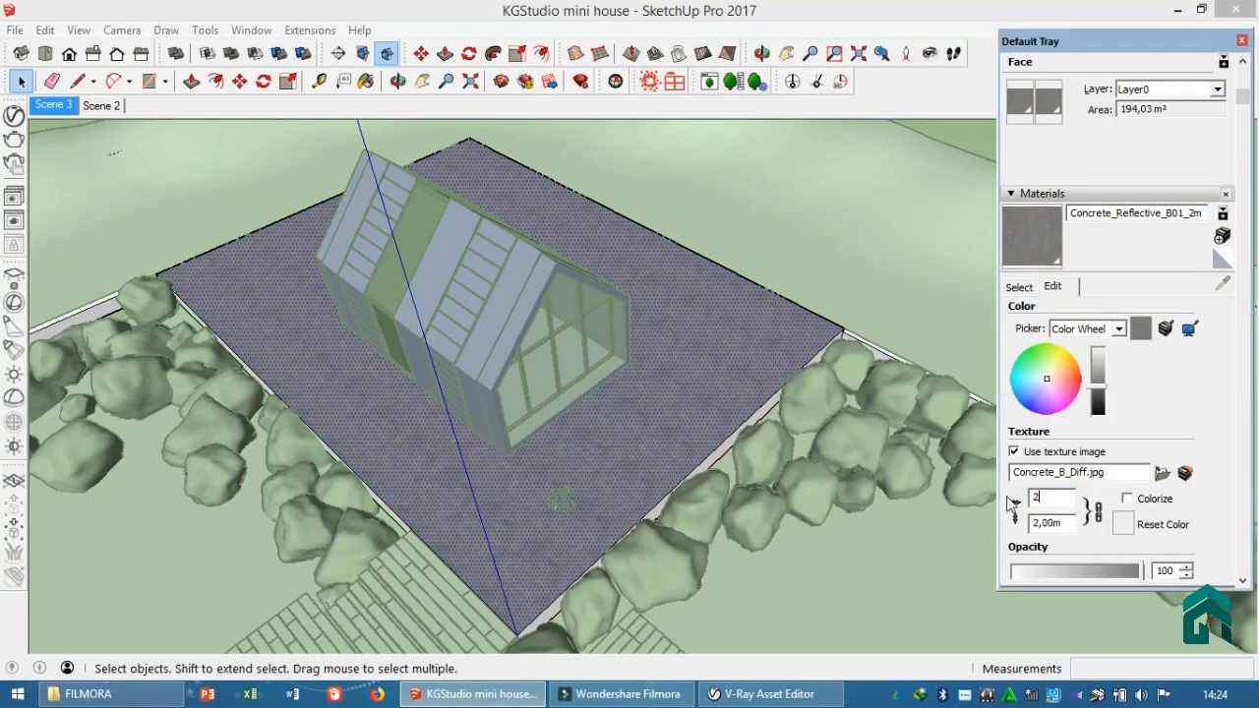
{"action": "middle_click_drag", "start_coordinate": [749, 329], "coordinate": [706, 275]}
{"action": "left_click", "coordinate": [438, 600]}
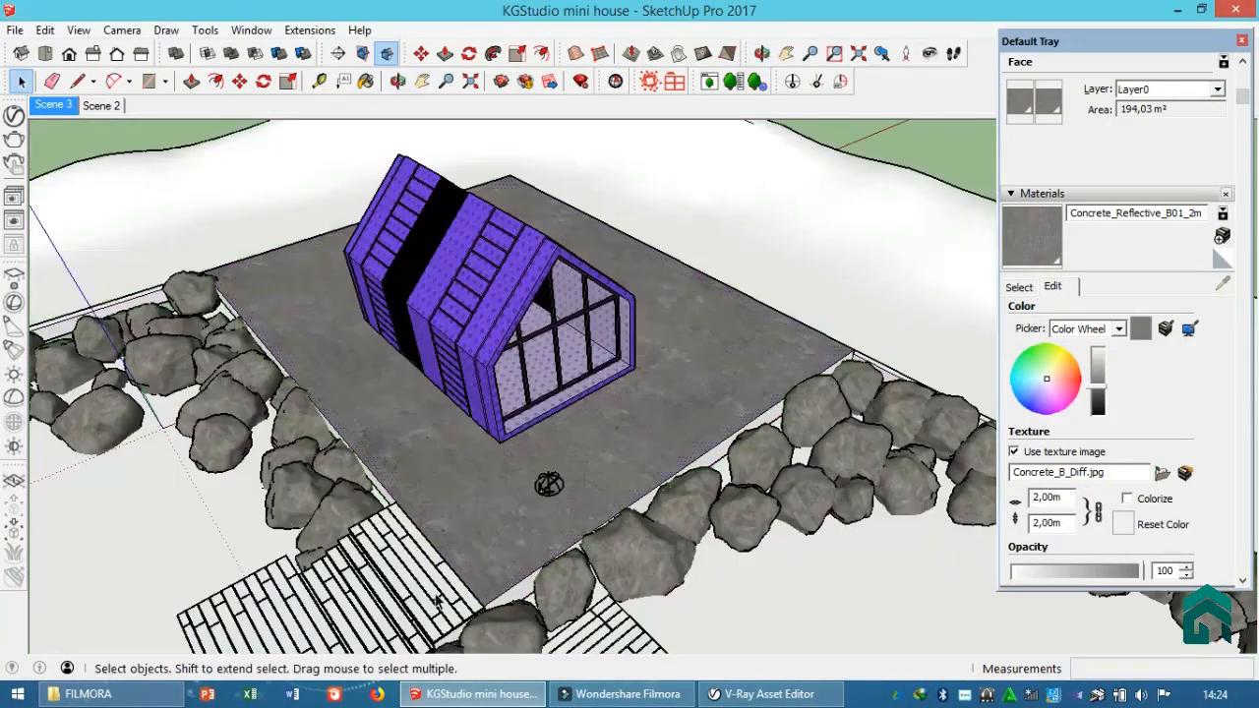
Step: Add the Concrete Simple G01 4m material from the Concrete library to the scene's material list
{"action": "left_click", "coordinate": [762, 693]}
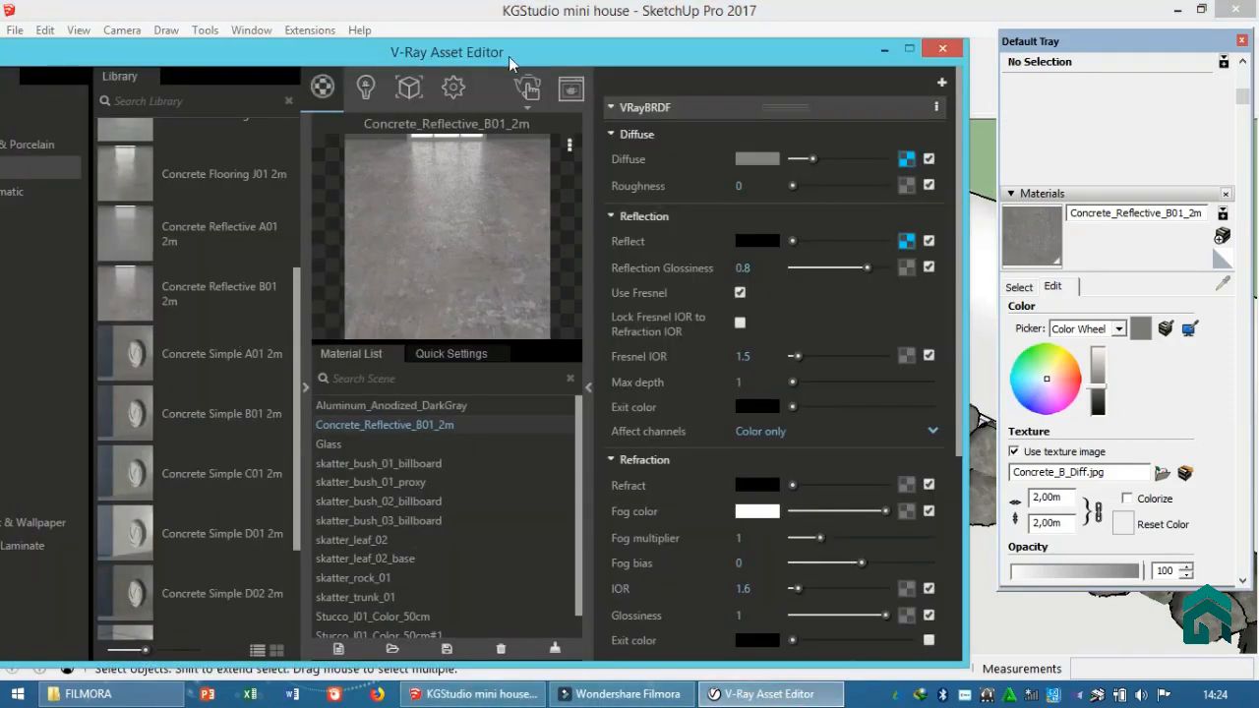
{"action": "left_click_drag", "start_coordinate": [509, 56], "coordinate": [695, 36]}
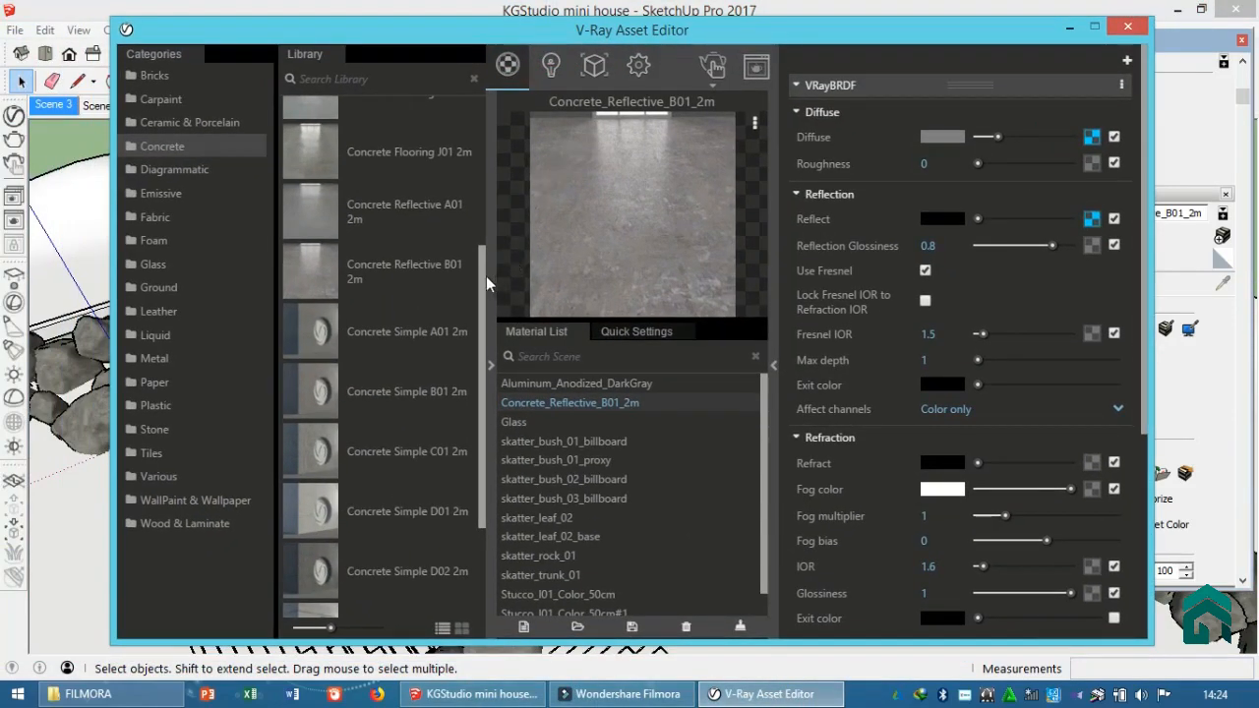
{"action": "left_click_drag", "start_coordinate": [486, 275], "coordinate": [481, 381]}
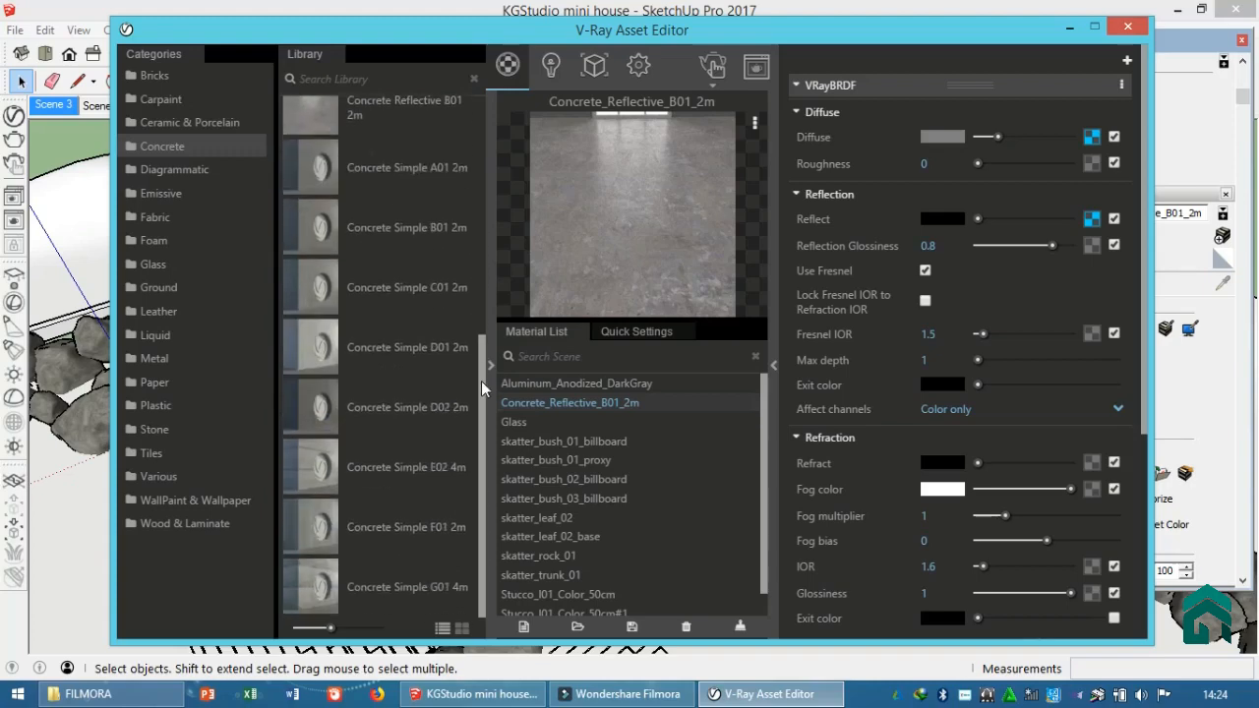
{"action": "left_click_drag", "start_coordinate": [303, 584], "coordinate": [568, 571]}
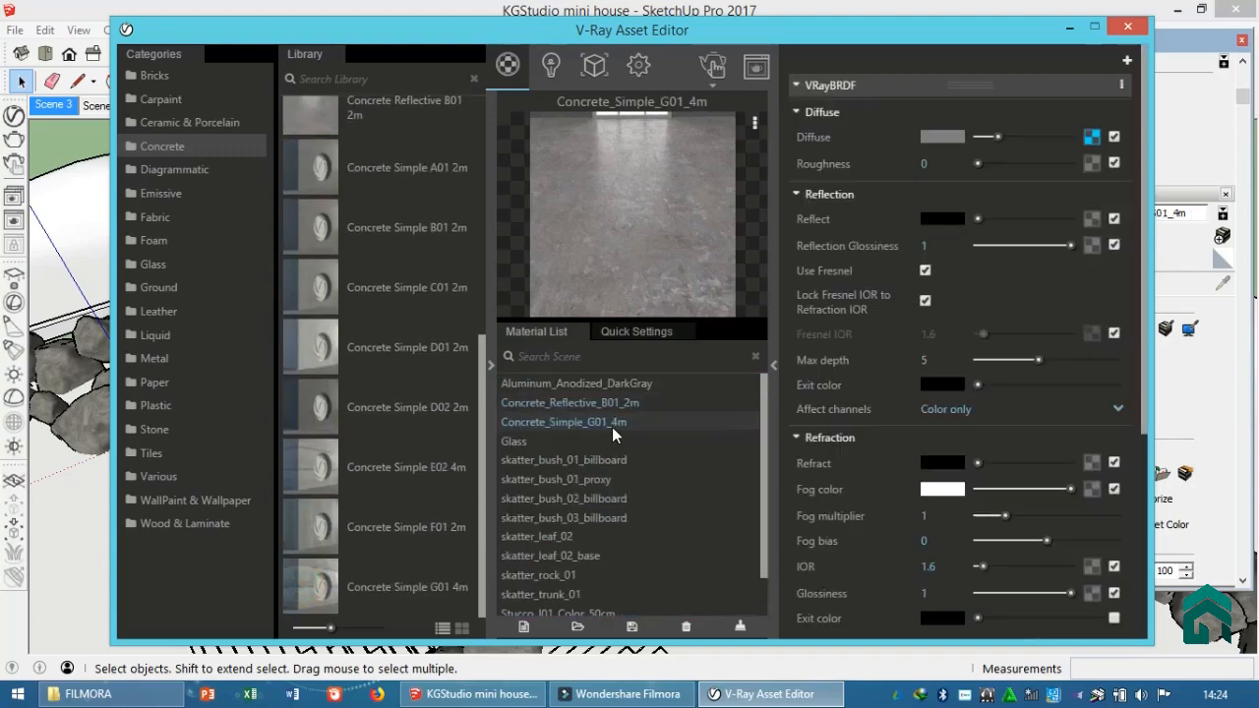
{"action": "left_click_drag", "start_coordinate": [689, 30], "coordinate": [300, 20]}
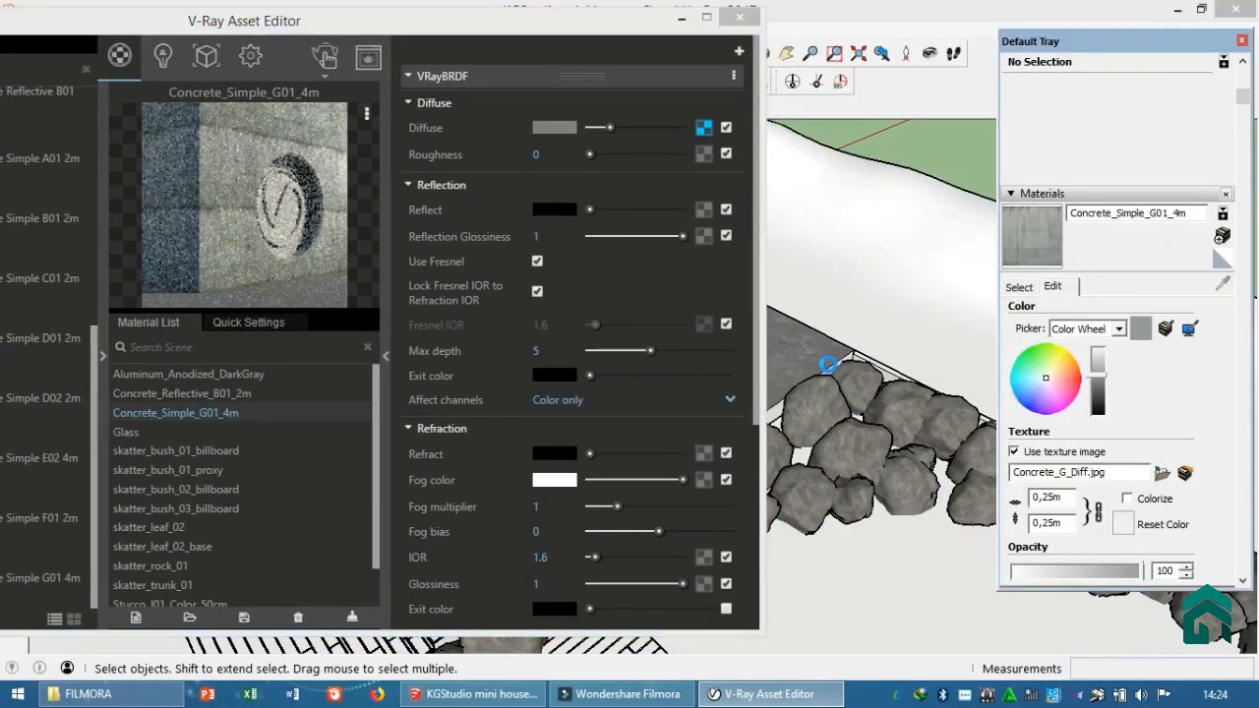
Step: Paint the platform's front side face with Concrete_Simple_G01_4m and set its texture width to 4 m
{"action": "left_click", "coordinate": [829, 365]}
{"action": "mouse_move", "coordinate": [815, 389]}
{"action": "middle_mouse_down"}
{"action": "mouse_move", "coordinate": [782, 378]}
{"action": "mouse_move", "coordinate": [781, 395]}
{"action": "middle_mouse_up"}
{"action": "scroll", "coordinate": [781, 406], "scroll_direction": "up", "scroll_amount": 4}
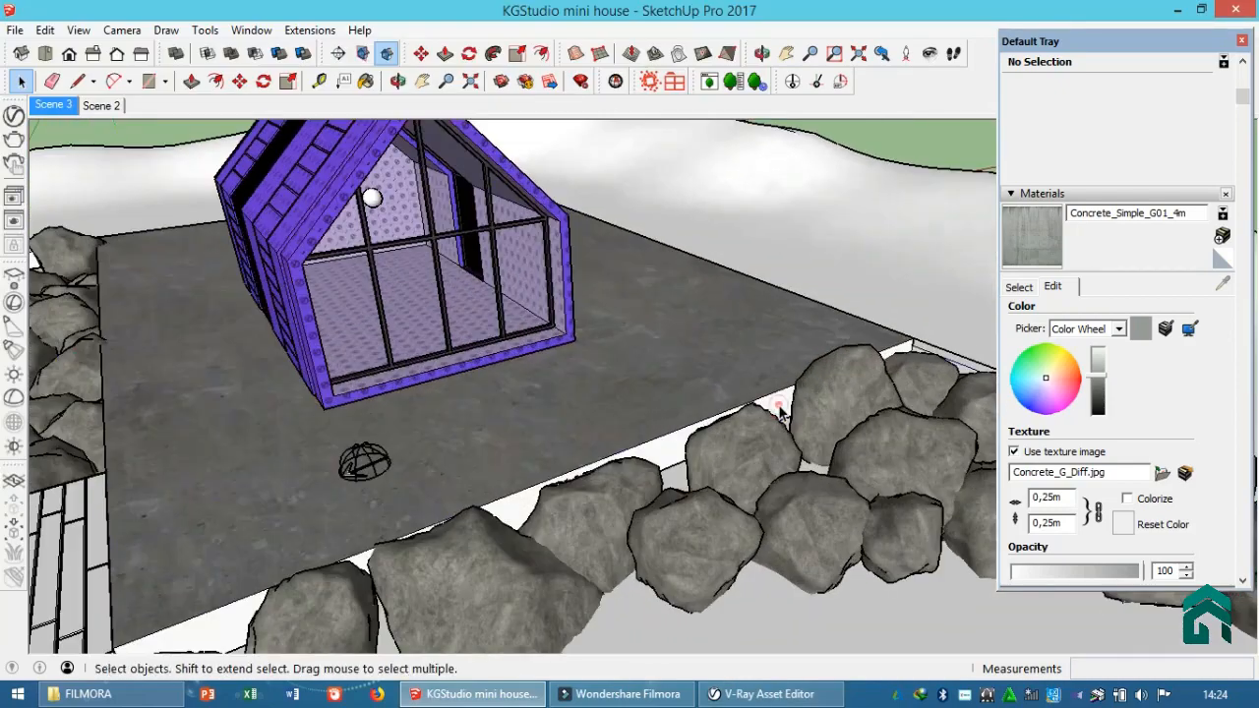
{"action": "double_click", "coordinate": [782, 406]}
{"action": "triple_click", "coordinate": [784, 412]}
{"action": "left_click", "coordinate": [1014, 264]}
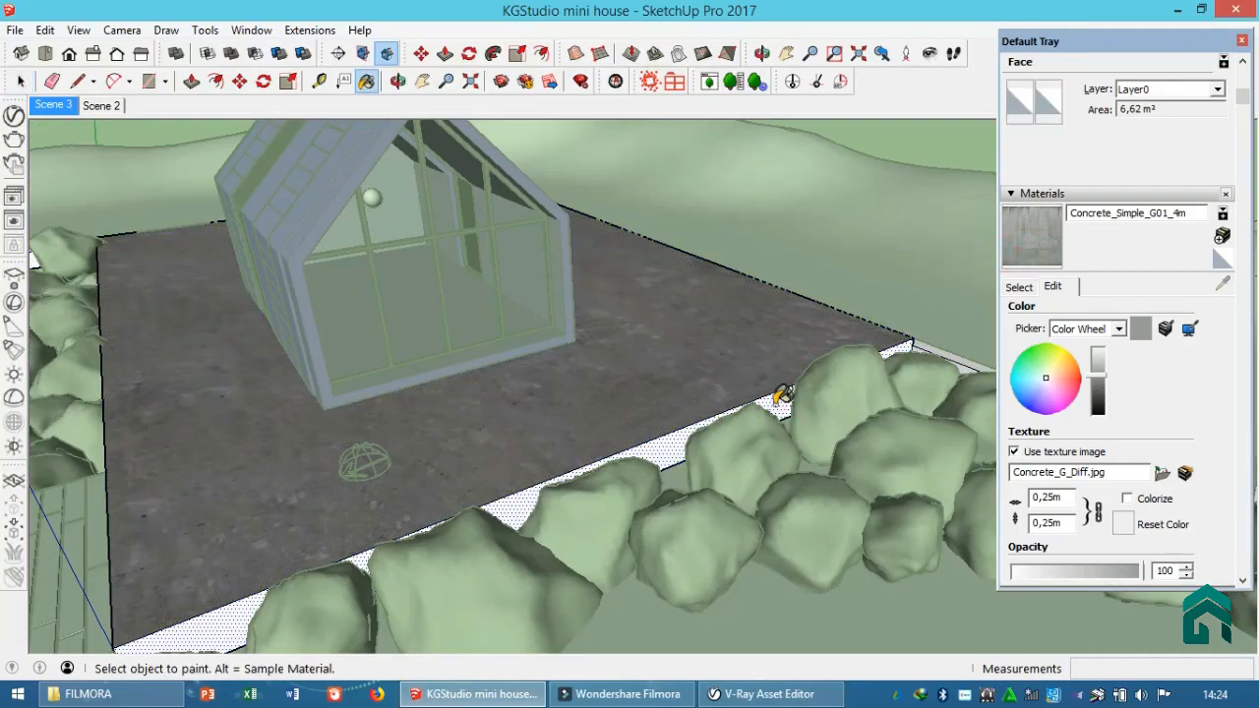
{"action": "left_click", "coordinate": [772, 396]}
{"action": "type", "text": "4"}
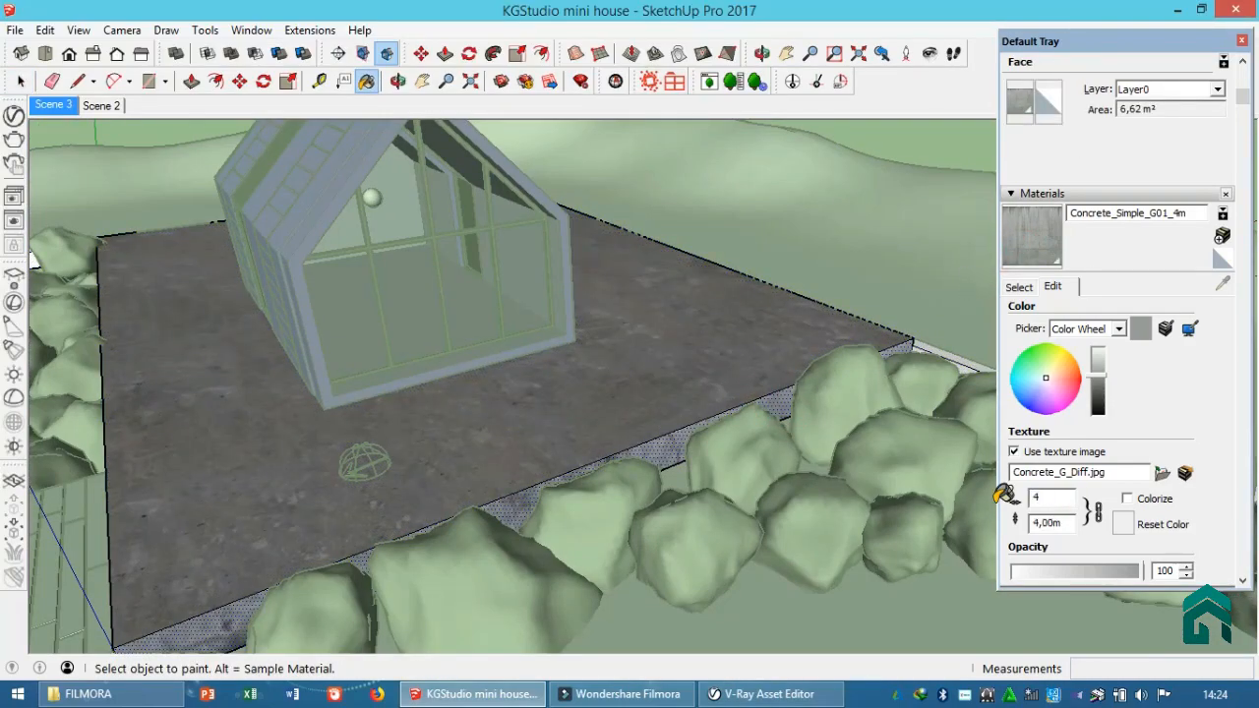
Step: Paint the platform's other exposed side behind the rocks with Concrete_Simple_G01_4m and leave the platform's group
{"action": "scroll", "coordinate": [580, 452], "scroll_direction": "down", "scroll_amount": 5}
{"action": "scroll", "coordinate": [927, 453], "scroll_direction": "up", "scroll_amount": 5}
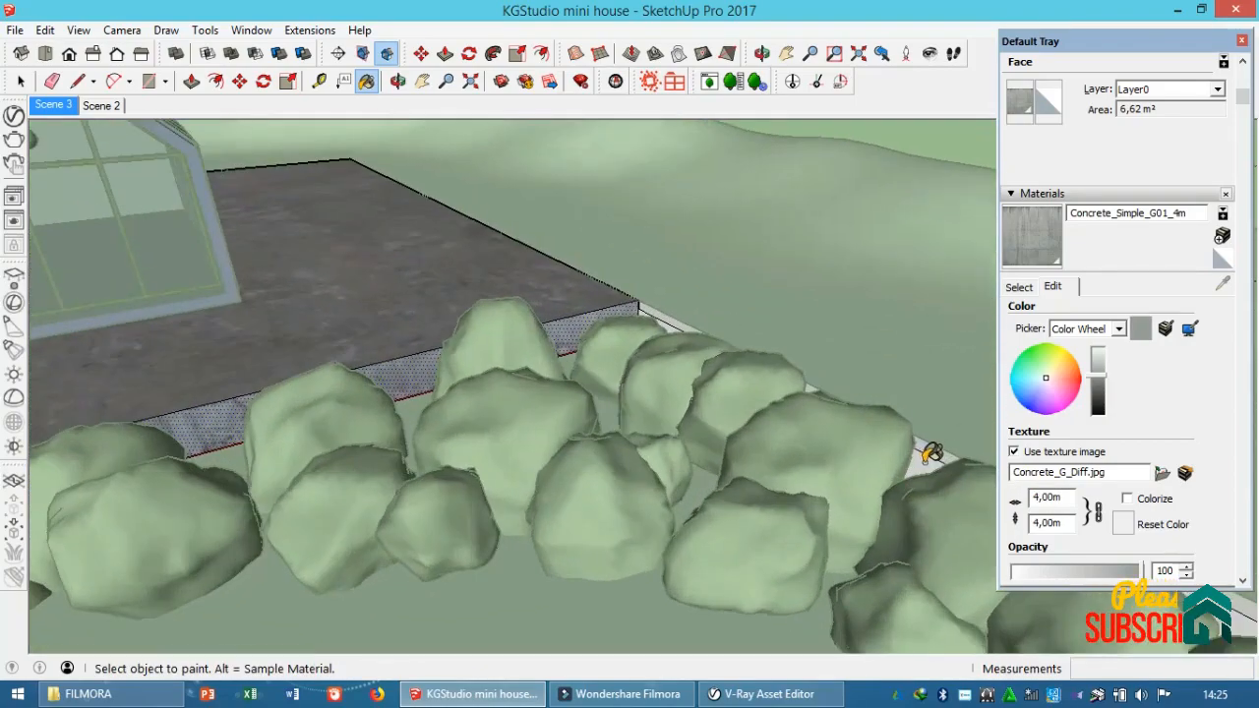
{"action": "scroll", "coordinate": [920, 423], "scroll_direction": "down", "scroll_amount": 3}
{"action": "scroll", "coordinate": [918, 418], "scroll_direction": "down", "scroll_amount": 5}
{"action": "scroll", "coordinate": [599, 398], "scroll_direction": "up", "scroll_amount": 5}
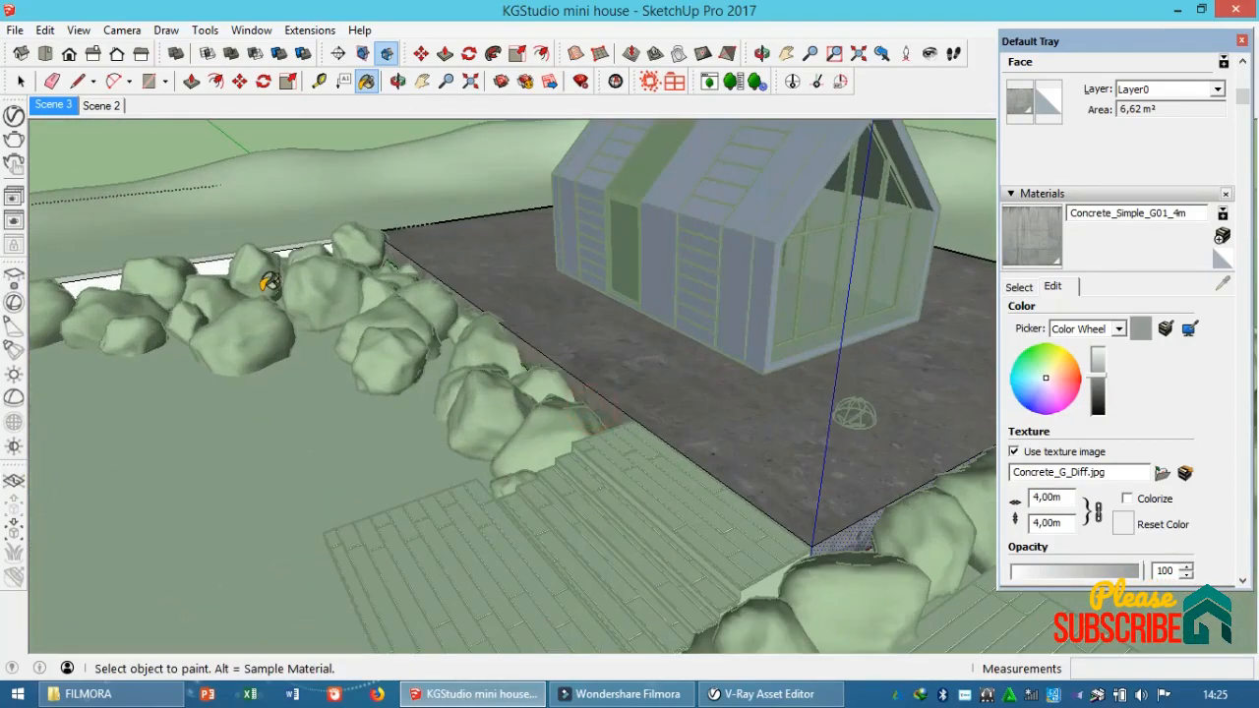
{"action": "scroll", "coordinate": [270, 282], "scroll_direction": "up", "scroll_amount": 3}
{"action": "left_click", "coordinate": [225, 259]}
{"action": "scroll", "coordinate": [226, 258], "scroll_direction": "down", "scroll_amount": 5}
{"action": "key", "text": "space"}
{"action": "left_click", "coordinate": [452, 449]}
Step: Open the stairs group and paint the concrete side faces of the steps with Concrete_Simple_G01_4m
{"action": "scroll", "coordinate": [453, 449], "scroll_direction": "up", "scroll_amount": 4}
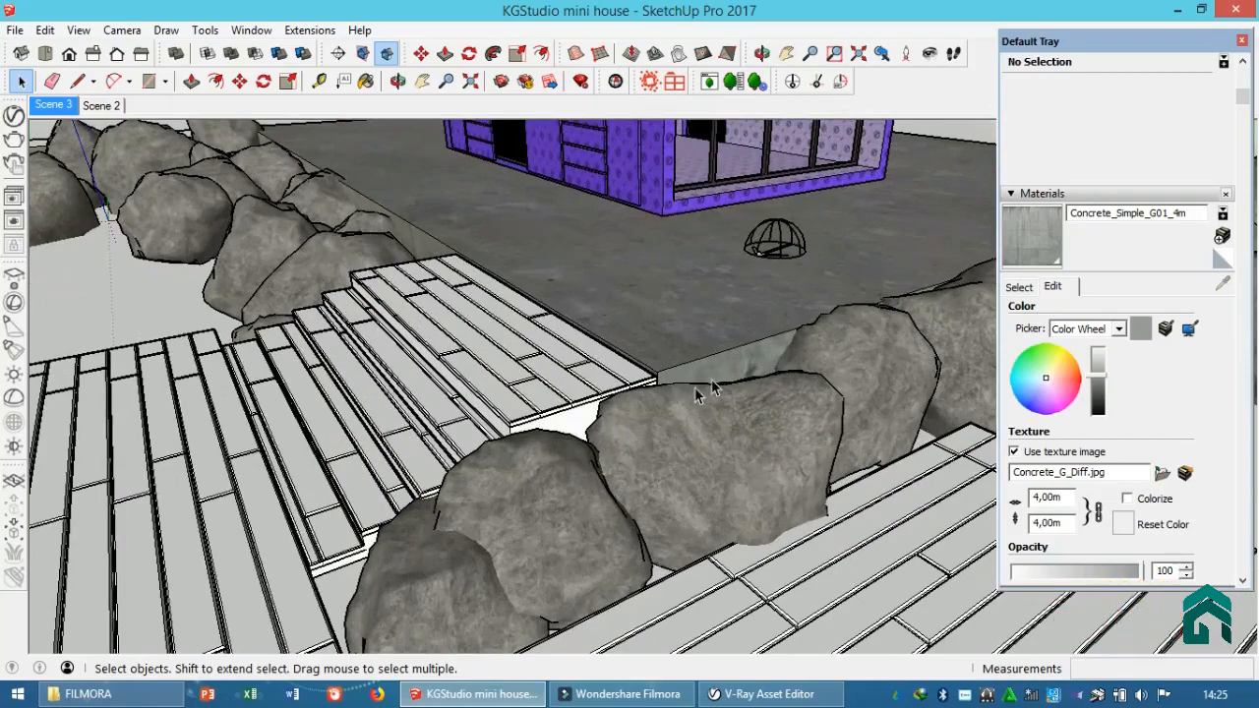
{"action": "double_click", "coordinate": [566, 433]}
{"action": "left_click", "coordinate": [578, 417]}
{"action": "key", "text": "b"}
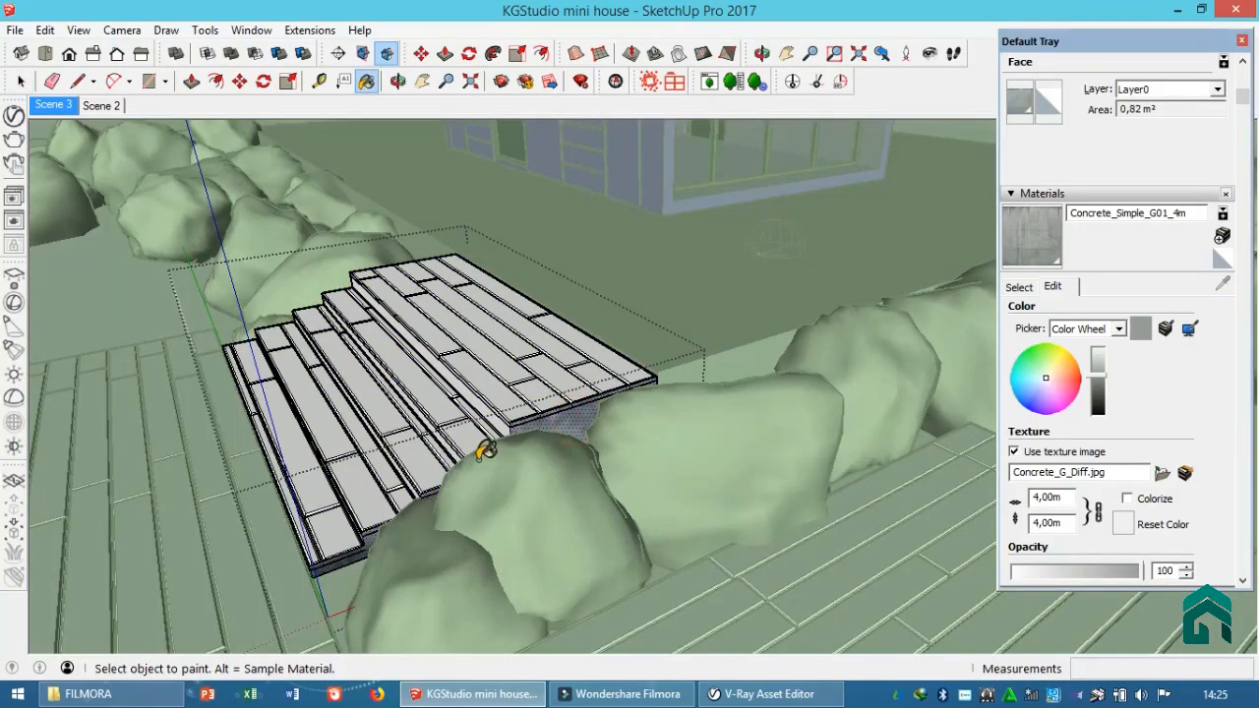
{"action": "scroll", "coordinate": [486, 450], "scroll_direction": "down", "scroll_amount": 5}
{"action": "mouse_move", "coordinate": [492, 444]}
{"action": "middle_mouse_down"}
{"action": "mouse_move", "coordinate": [598, 388]}
{"action": "mouse_move", "coordinate": [792, 360]}
{"action": "middle_mouse_up"}
{"action": "scroll", "coordinate": [794, 360], "scroll_direction": "up", "scroll_amount": 5}
{"action": "left_click", "coordinate": [848, 398]}
Step: Paint the front risers of the upper steps with Concrete_Simple_G01_4m
{"action": "middle_click_drag", "start_coordinate": [848, 397], "coordinate": [753, 359]}
{"action": "scroll", "coordinate": [764, 353], "scroll_direction": "up", "scroll_amount": 3}
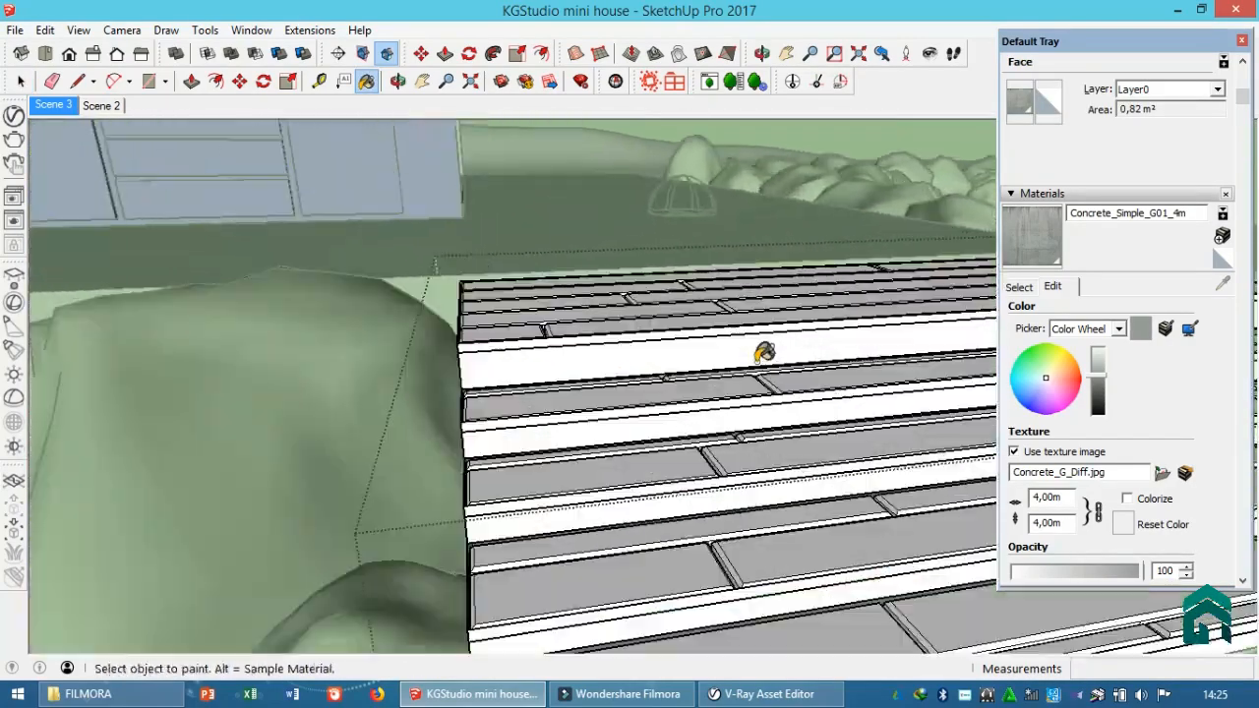
{"action": "left_click", "coordinate": [759, 358]}
{"action": "scroll", "coordinate": [758, 358], "scroll_direction": "up", "scroll_amount": 2}
{"action": "left_click", "coordinate": [755, 403]}
{"action": "left_click", "coordinate": [780, 502]}
{"action": "scroll", "coordinate": [779, 502], "scroll_direction": "down", "scroll_amount": 2}
{"action": "scroll", "coordinate": [745, 514], "scroll_direction": "up", "scroll_amount": 3}
{"action": "mouse_move", "coordinate": [751, 570]}
{"action": "middle_mouse_down"}
{"action": "mouse_move", "coordinate": [745, 514]}
{"action": "mouse_move", "coordinate": [591, 492]}
{"action": "mouse_move", "coordinate": [554, 577]}
{"action": "middle_mouse_up"}
{"action": "scroll", "coordinate": [649, 489], "scroll_direction": "down", "scroll_amount": 3}
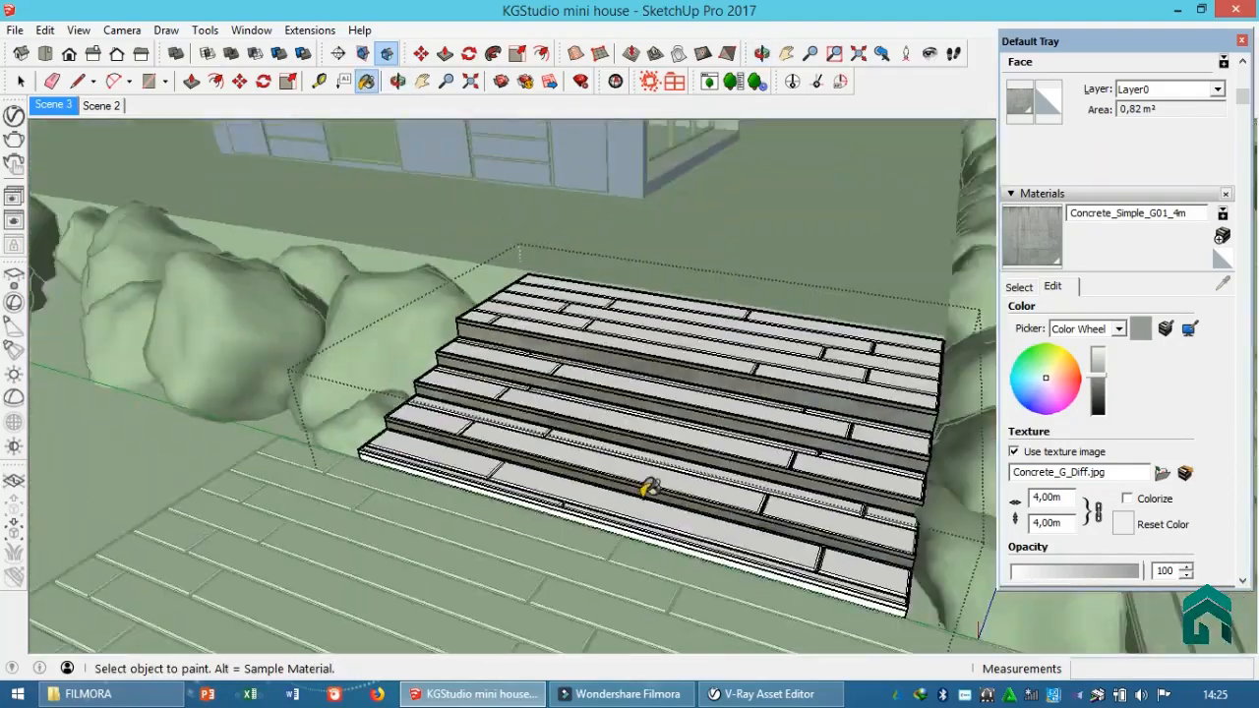
Step: Paint the front riser of the lowest step and the strip above it with Concrete_Simple_G01_4m
{"action": "middle_click_drag", "start_coordinate": [649, 489], "coordinate": [557, 492]}
{"action": "scroll", "coordinate": [607, 624], "scroll_direction": "up", "scroll_amount": 4}
{"action": "middle_click_drag", "start_coordinate": [607, 624], "coordinate": [640, 540]}
{"action": "scroll", "coordinate": [765, 573], "scroll_direction": "up", "scroll_amount": 2}
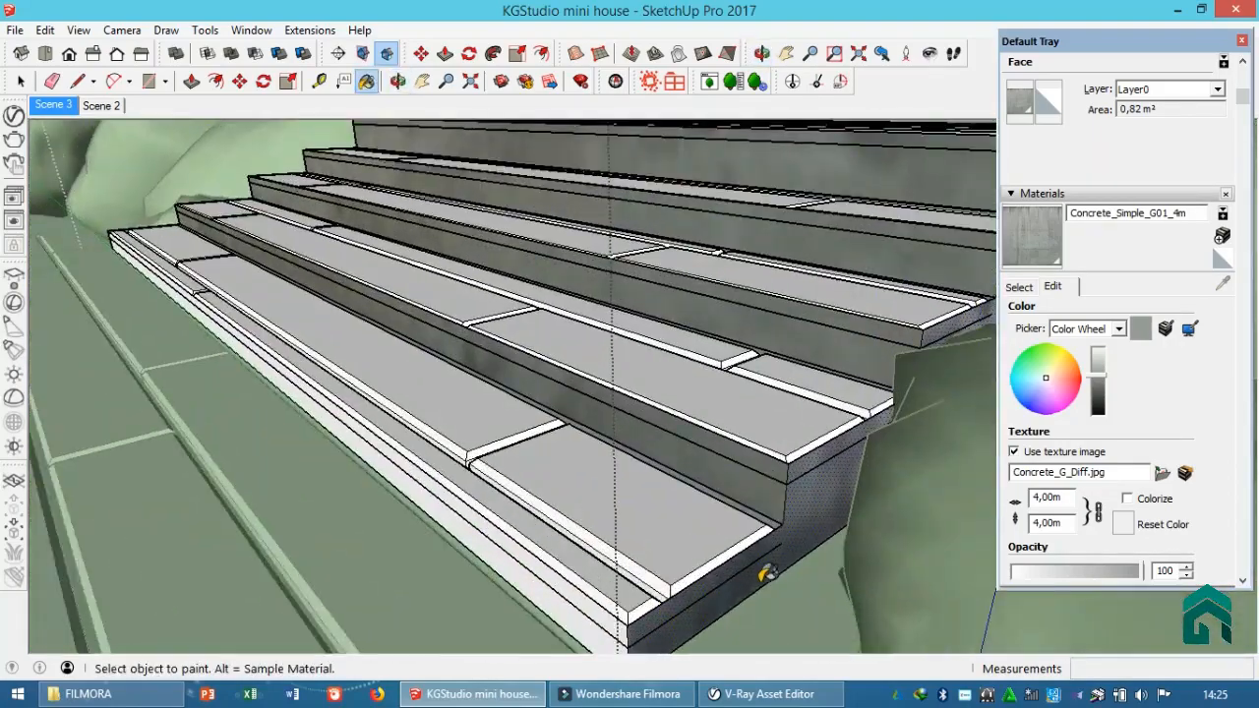
{"action": "scroll", "coordinate": [766, 573], "scroll_direction": "up", "scroll_amount": 2}
{"action": "middle_click_drag", "start_coordinate": [759, 528], "coordinate": [812, 477]}
{"action": "left_click", "coordinate": [624, 592]}
{"action": "left_click", "coordinate": [626, 567]}
Step: Select the five plank groups of the stairs and move them up 0.03 m so they sit on the concrete
{"action": "key", "text": "space"}
{"action": "left_click", "coordinate": [681, 572]}
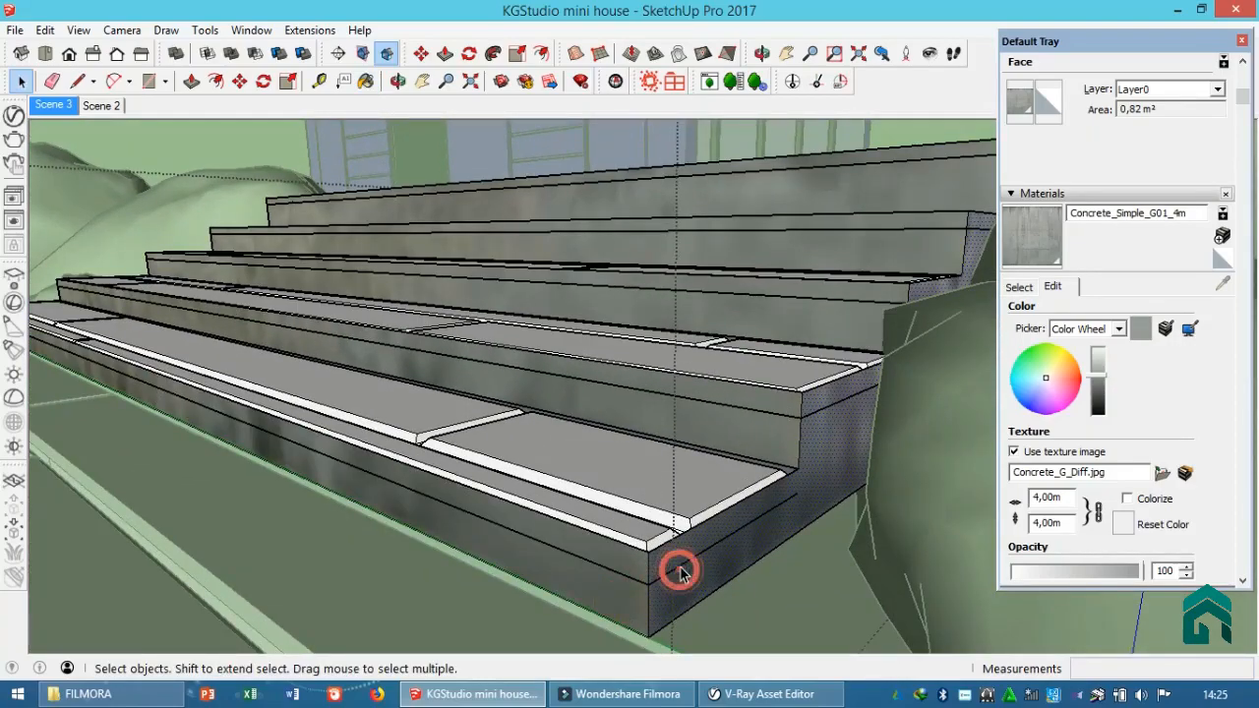
{"action": "middle_click_drag", "start_coordinate": [679, 572], "coordinate": [654, 592]}
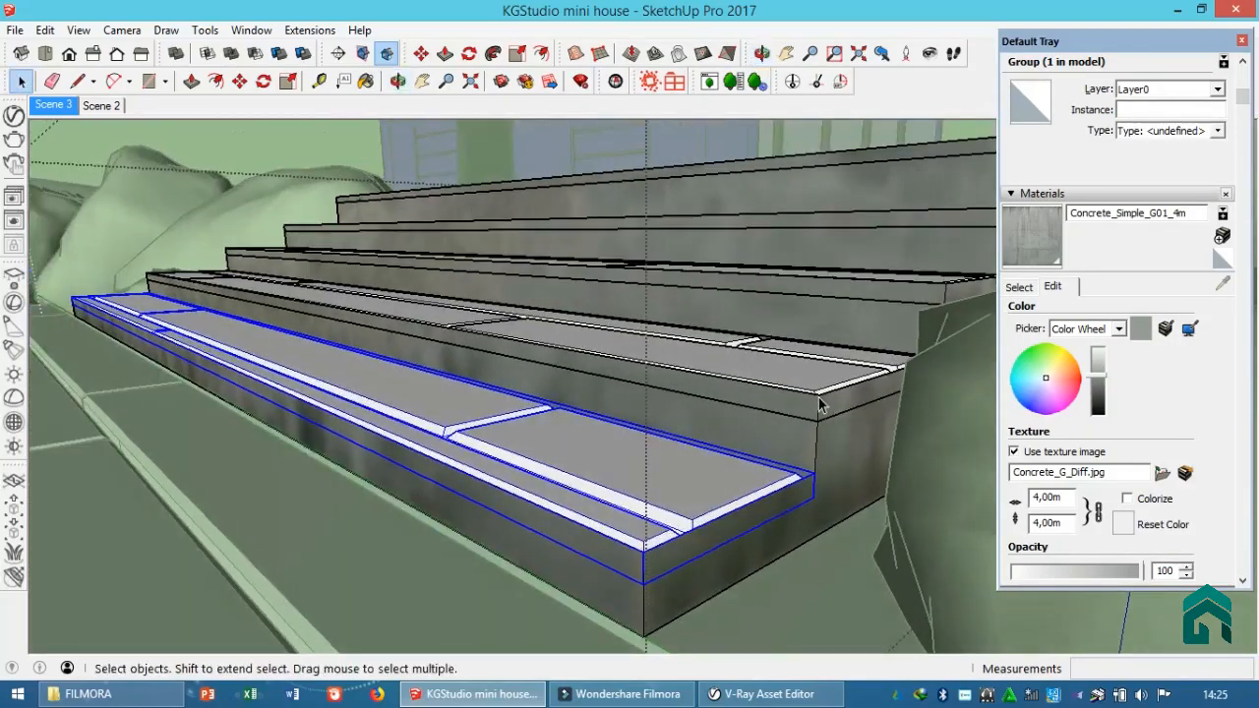
{"action": "left_click", "coordinate": [818, 402], "text": "shift"}
{"action": "scroll", "coordinate": [683, 360], "scroll_direction": "down", "scroll_amount": 1}
{"action": "middle_click_drag", "start_coordinate": [683, 360], "coordinate": [704, 443]}
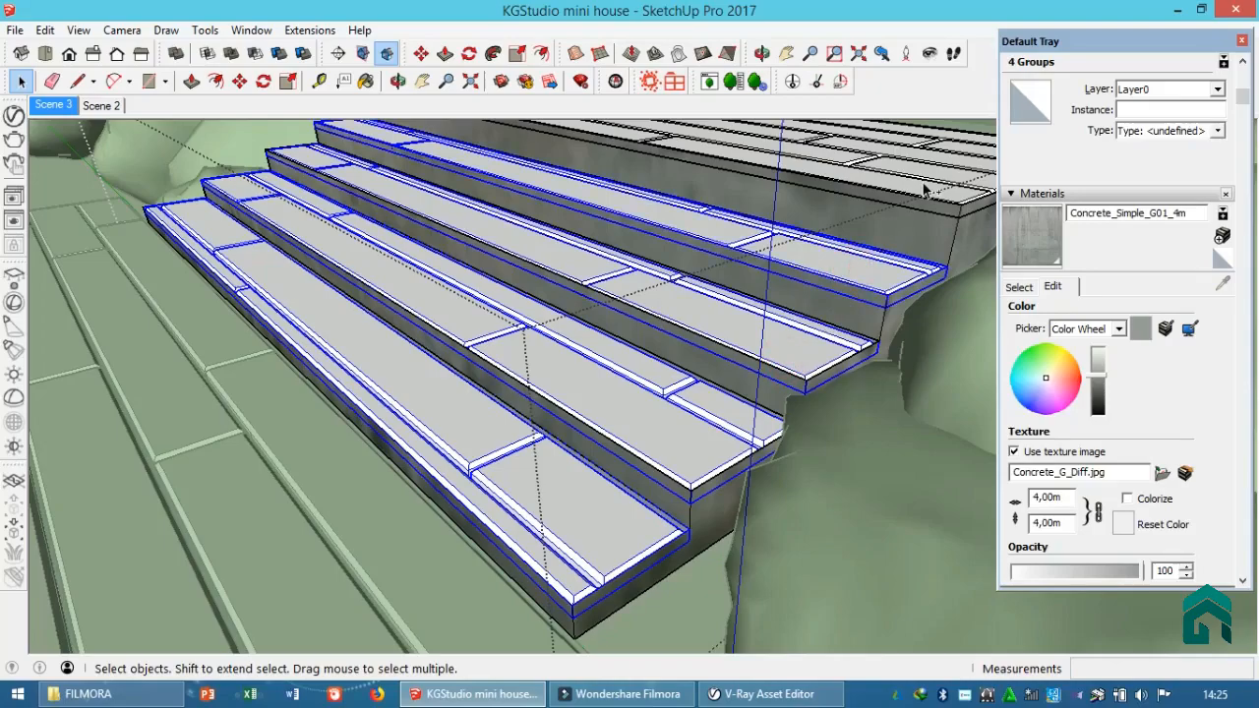
{"action": "left_click", "coordinate": [925, 189], "text": "shift"}
{"action": "scroll", "coordinate": [814, 237], "scroll_direction": "down", "scroll_amount": 5}
{"action": "scroll", "coordinate": [796, 310], "scroll_direction": "up", "scroll_amount": 7}
{"action": "key", "text": "m"}
{"action": "left_click", "coordinate": [777, 340]}
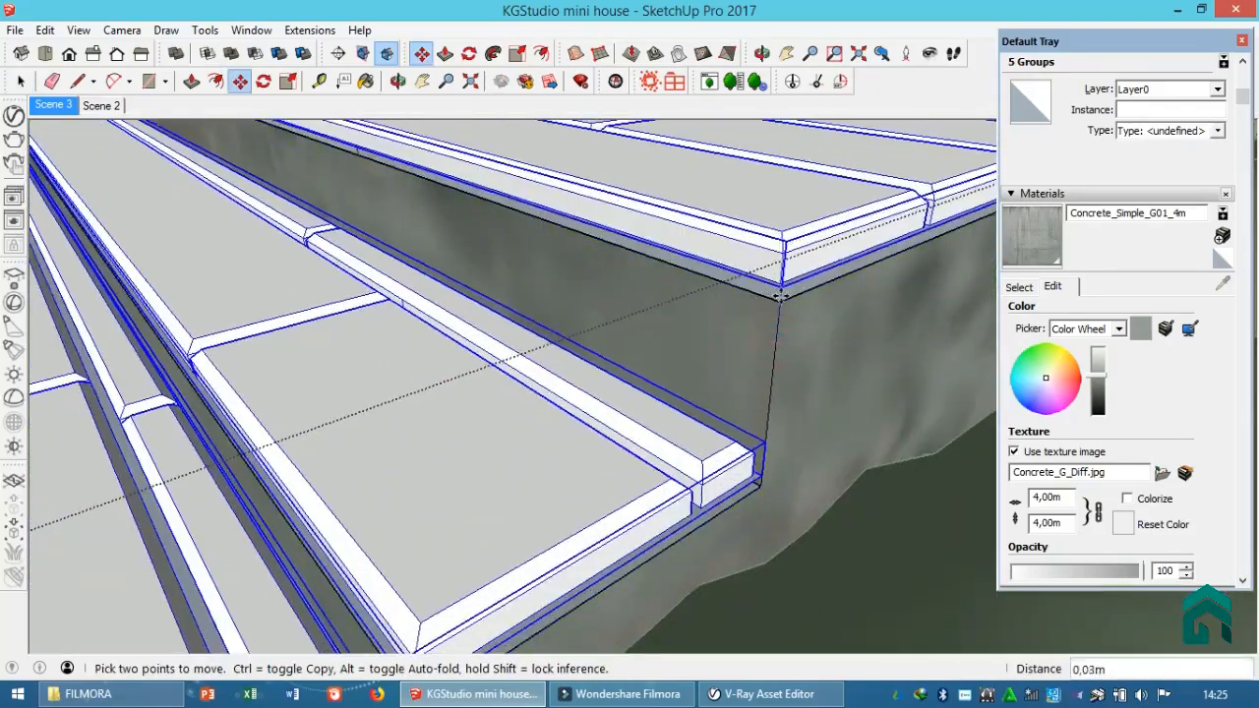
{"action": "left_click", "coordinate": [781, 299]}
Step: Select the stairs' side face with its edges and trace a line along its upper edge under the landing planks
{"action": "middle_click_drag", "start_coordinate": [782, 301], "coordinate": [810, 332]}
{"action": "key", "text": "space"}
{"action": "double_click", "coordinate": [811, 329]}
{"action": "key", "text": "l"}
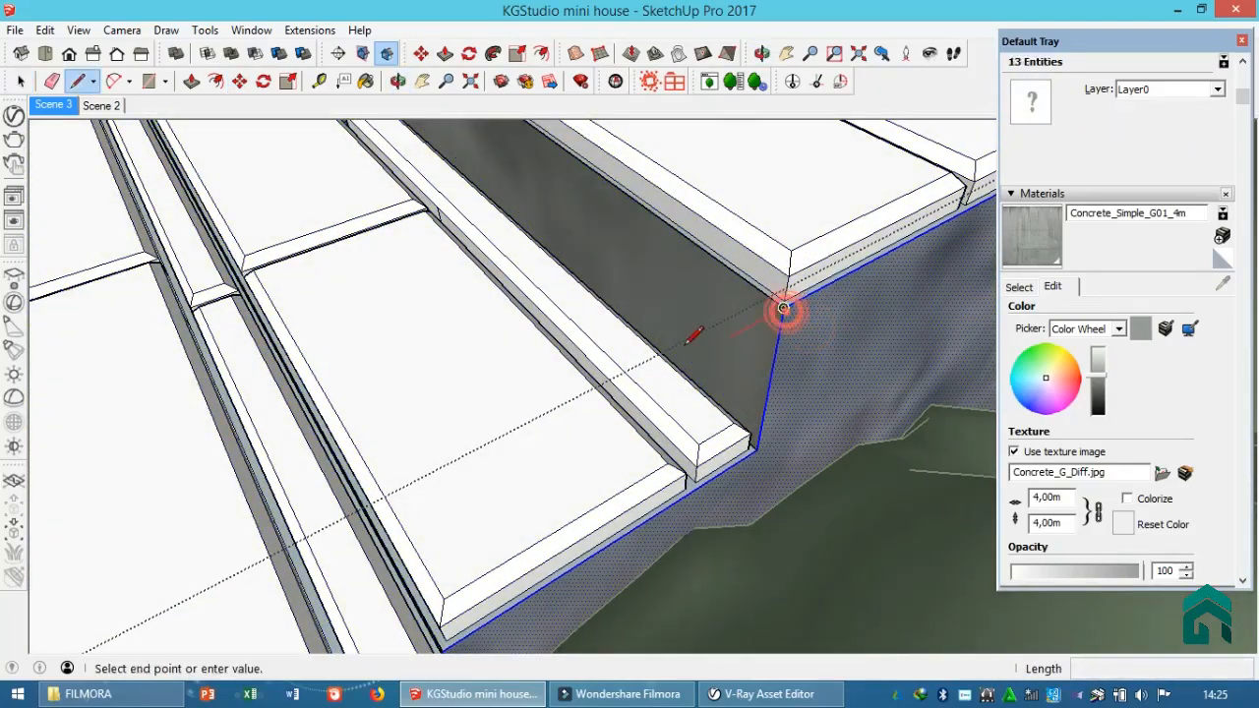
{"action": "scroll", "coordinate": [686, 344], "scroll_direction": "down", "scroll_amount": 5}
{"action": "scroll", "coordinate": [968, 230], "scroll_direction": "up", "scroll_amount": 3}
{"action": "left_click", "coordinate": [866, 242]}
{"action": "scroll", "coordinate": [576, 397], "scroll_direction": "down", "scroll_amount": 5}
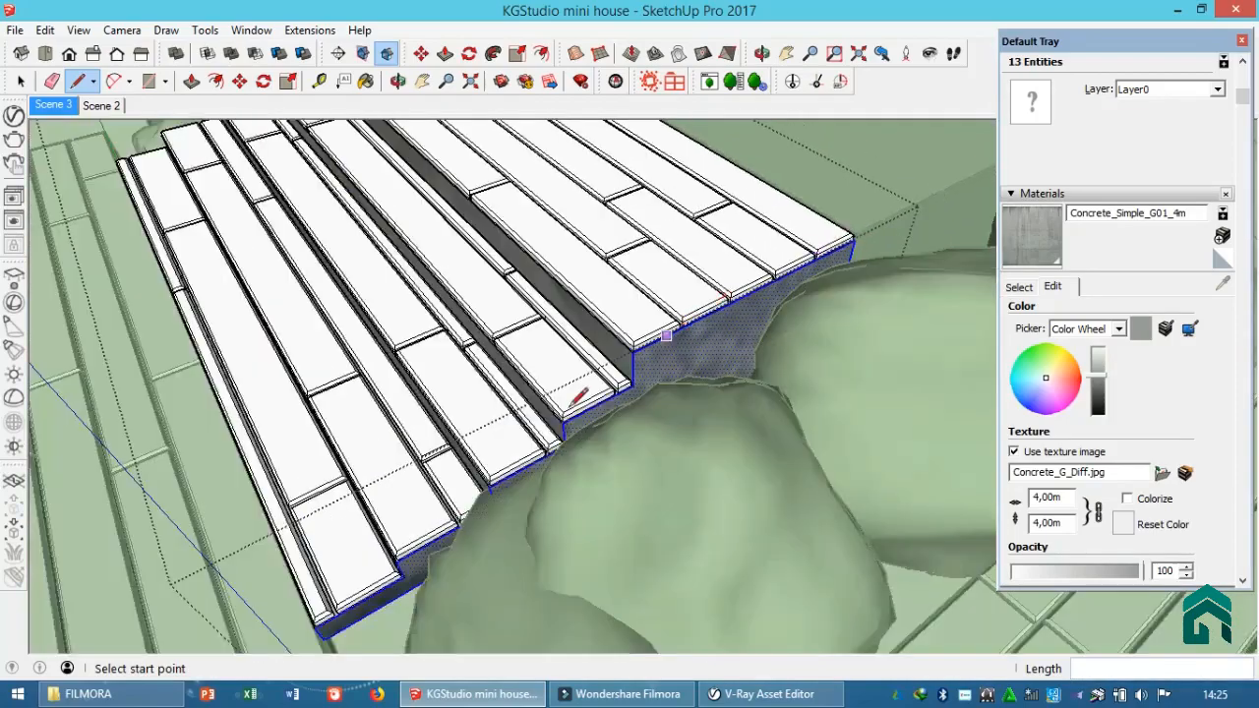
{"action": "scroll", "coordinate": [565, 418], "scroll_direction": "up", "scroll_amount": 5}
{"action": "scroll", "coordinate": [751, 319], "scroll_direction": "up", "scroll_amount": 3}
{"action": "left_click", "coordinate": [793, 286]}
{"action": "scroll", "coordinate": [757, 287], "scroll_direction": "down", "scroll_amount": 3}
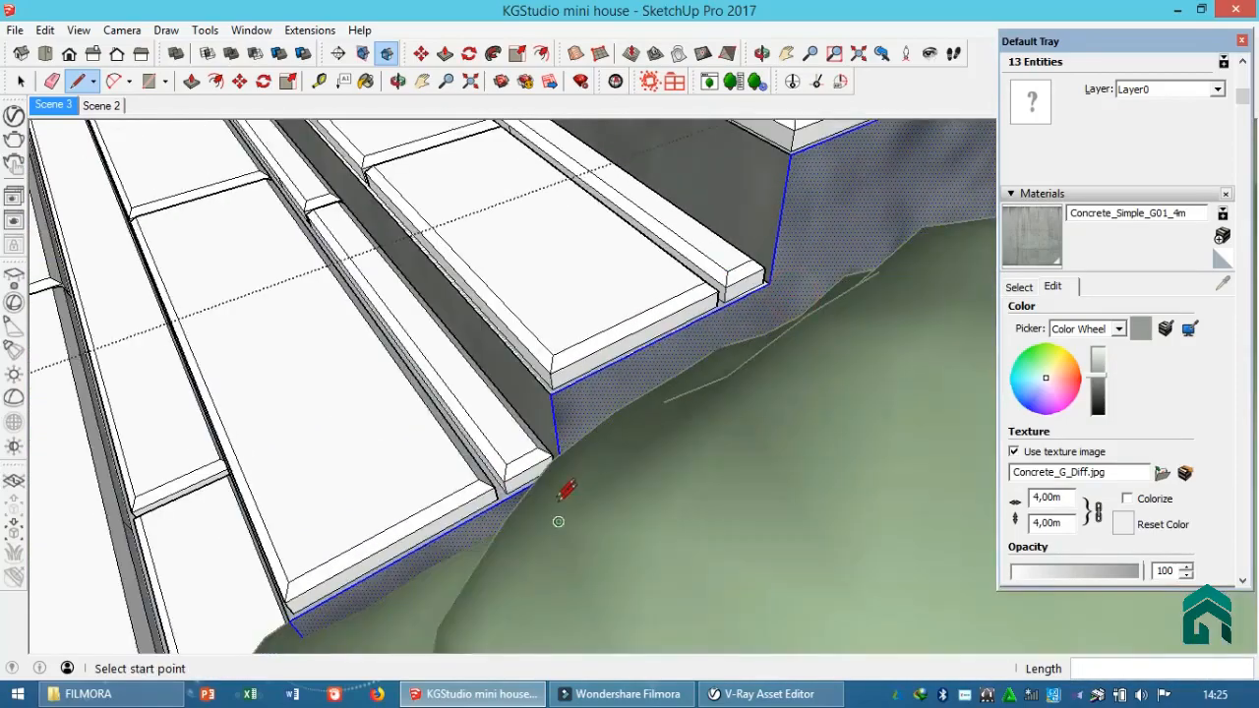
{"action": "scroll", "coordinate": [553, 497], "scroll_direction": "up", "scroll_amount": 2}
{"action": "scroll", "coordinate": [584, 398], "scroll_direction": "down", "scroll_amount": 2}
{"action": "scroll", "coordinate": [514, 405], "scroll_direction": "up", "scroll_amount": 2}
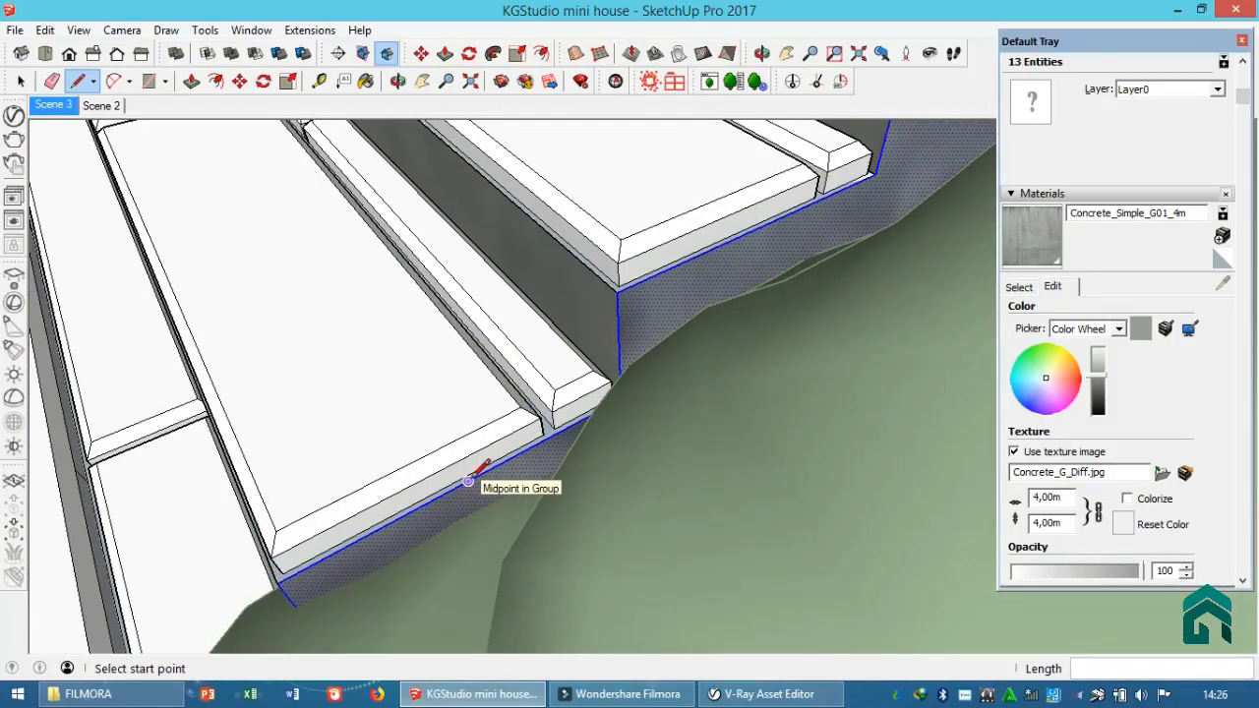
{"action": "key", "text": "space"}
Step: Inspect the thin face at the base of the tread planks inside their group and check the whole stairs
{"action": "scroll", "coordinate": [626, 294], "scroll_direction": "up", "scroll_amount": 4}
{"action": "triple_click", "coordinate": [581, 282]}
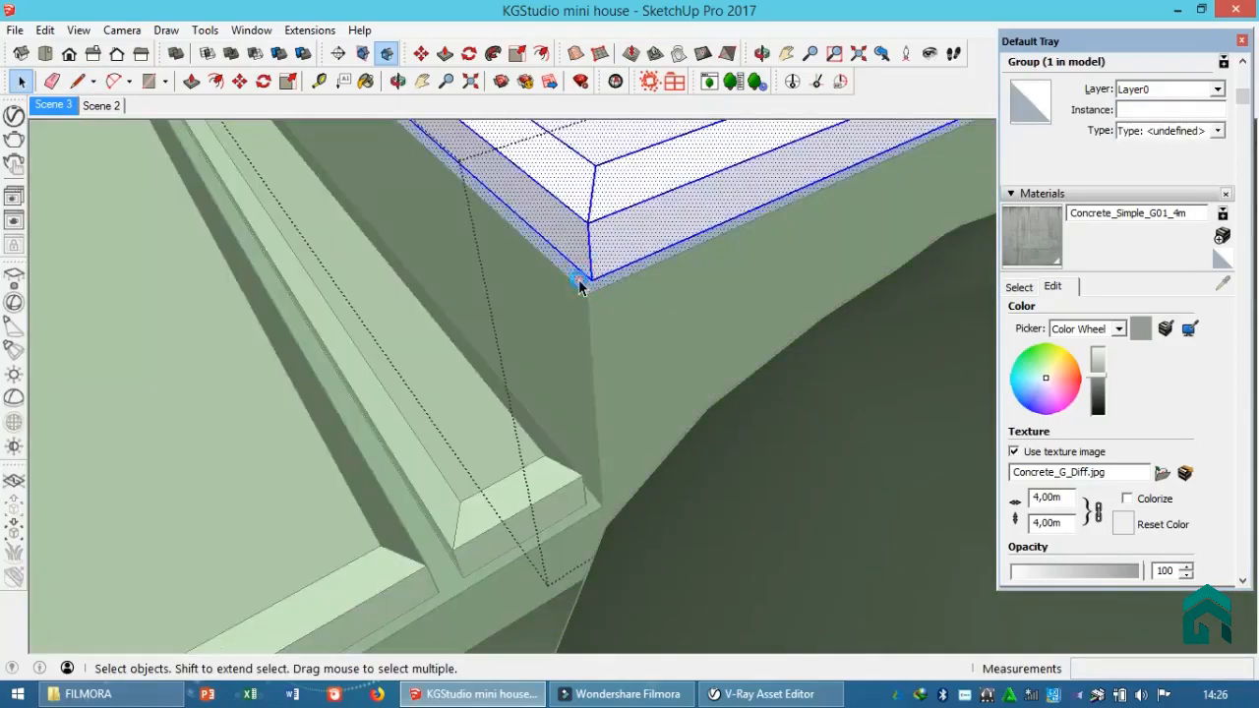
{"action": "left_click", "coordinate": [580, 280]}
{"action": "scroll", "coordinate": [613, 367], "scroll_direction": "down", "scroll_amount": 4}
{"action": "left_click", "coordinate": [638, 360]}
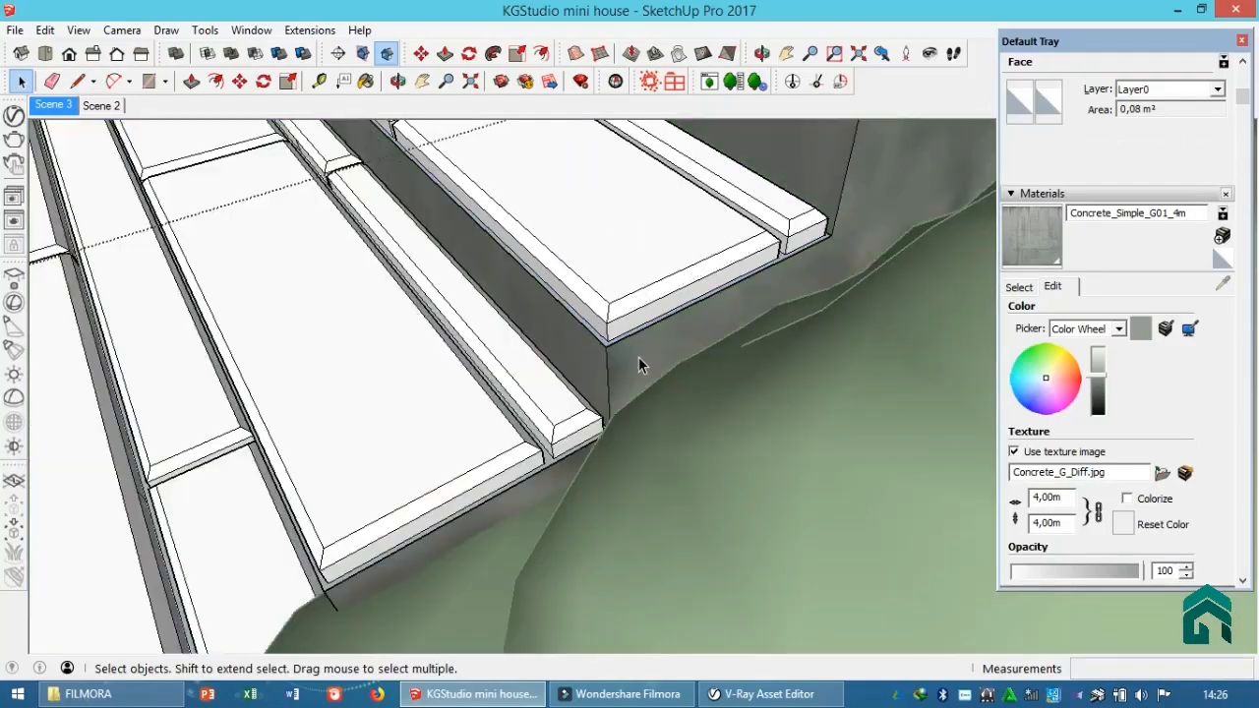
{"action": "scroll", "coordinate": [610, 372], "scroll_direction": "down", "scroll_amount": 5}
{"action": "middle_click_drag", "start_coordinate": [483, 421], "coordinate": [580, 410]}
{"action": "scroll", "coordinate": [660, 309], "scroll_direction": "down", "scroll_amount": 4}
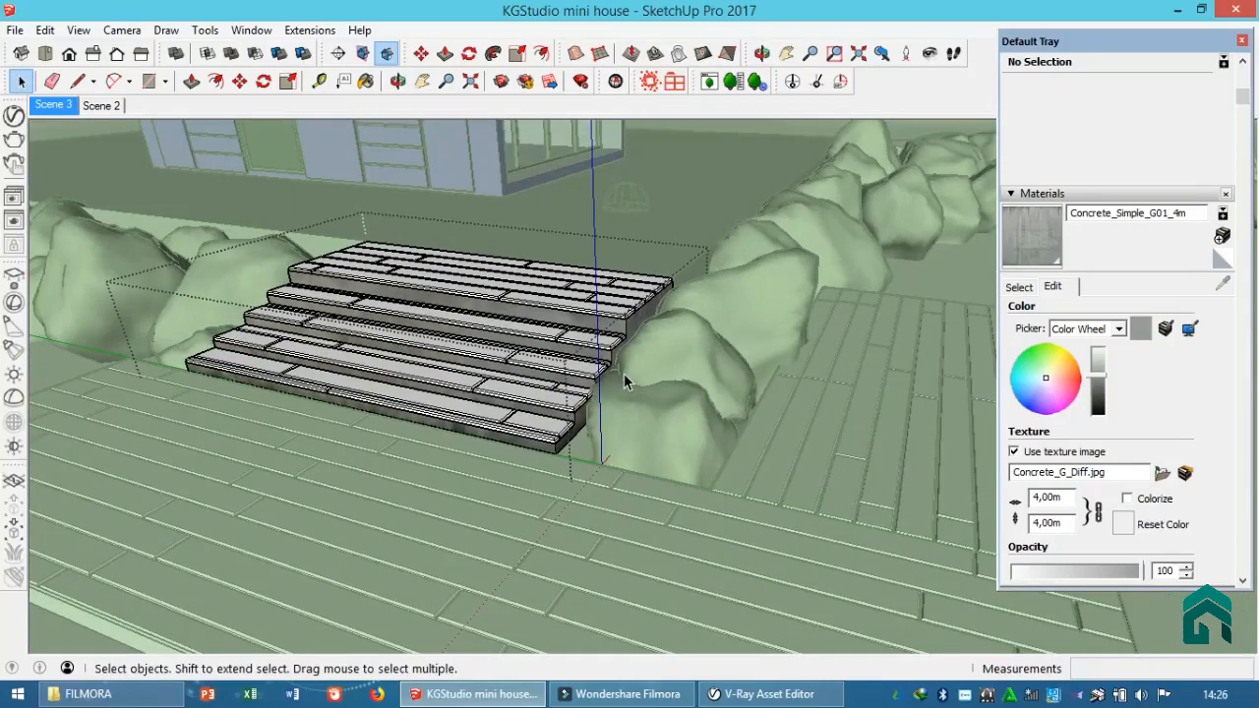
{"action": "scroll", "coordinate": [619, 197], "scroll_direction": "down", "scroll_amount": 2}
Step: Open the front deck group for editing and select the long front face of its base
{"action": "left_click", "coordinate": [579, 548]}
{"action": "scroll", "coordinate": [575, 530], "scroll_direction": "up", "scroll_amount": 3}
{"action": "triple_click", "coordinate": [574, 528]}
{"action": "scroll", "coordinate": [575, 532], "scroll_direction": "up", "scroll_amount": 1}
{"action": "left_click", "coordinate": [577, 534]}
{"action": "middle_click_drag", "start_coordinate": [577, 534], "coordinate": [469, 456]}
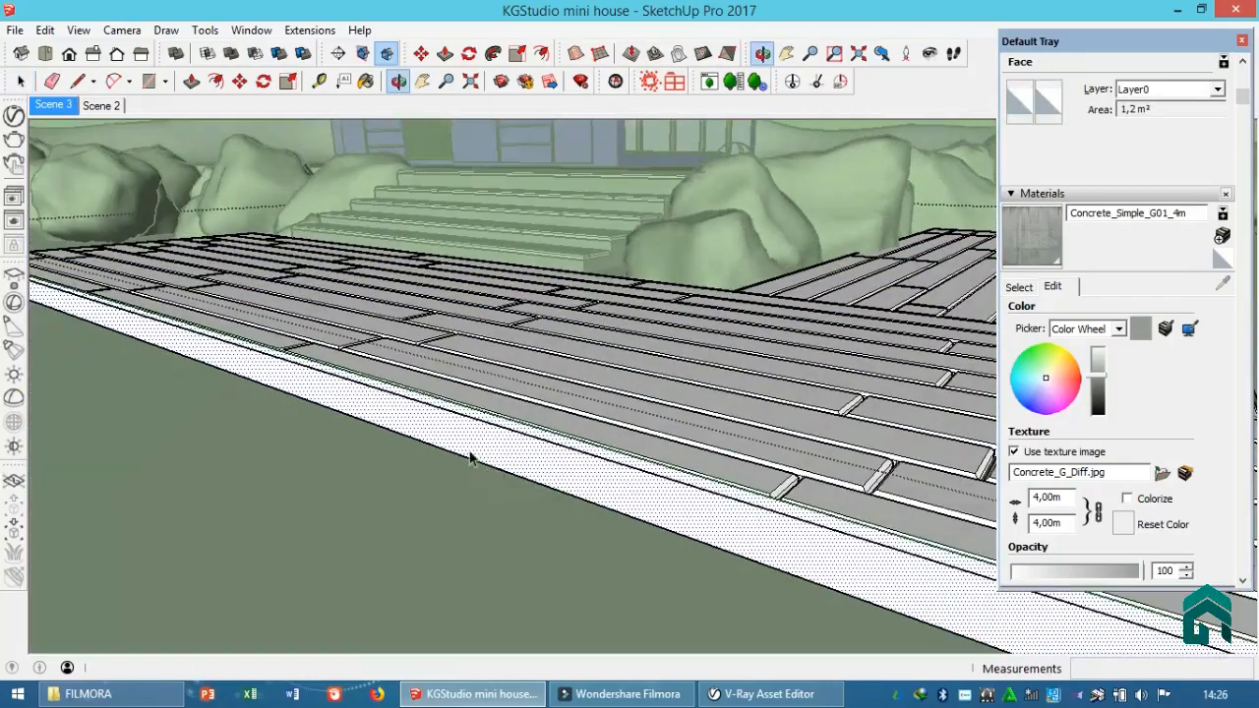
Step: Select both plank groups of the deck and move them up until they rest on the base slab's upper edge
{"action": "scroll", "coordinate": [469, 456], "scroll_direction": "down", "scroll_amount": 4}
{"action": "left_click", "coordinate": [762, 504]}
{"action": "left_click", "coordinate": [700, 513]}
{"action": "scroll", "coordinate": [699, 512], "scroll_direction": "up", "scroll_amount": 4}
{"action": "double_click", "coordinate": [702, 483]}
{"action": "left_click", "coordinate": [701, 483]}
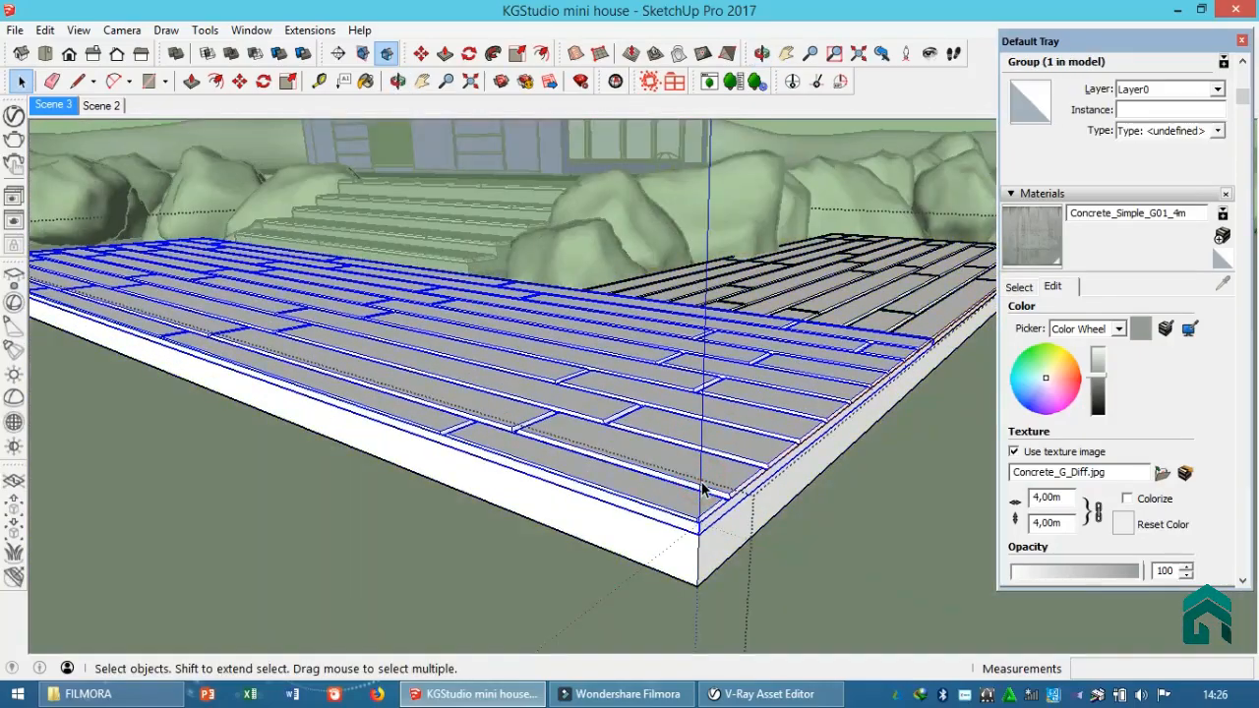
{"action": "scroll", "coordinate": [701, 485], "scroll_direction": "up", "scroll_amount": 2}
{"action": "key", "text": "ctrl+a"}
{"action": "scroll", "coordinate": [703, 563], "scroll_direction": "up", "scroll_amount": 1}
{"action": "left_click", "coordinate": [697, 496]}
{"action": "left_click", "coordinate": [913, 236], "text": "shift"}
{"action": "scroll", "coordinate": [712, 561], "scroll_direction": "up", "scroll_amount": 1}
{"action": "key", "text": "m"}
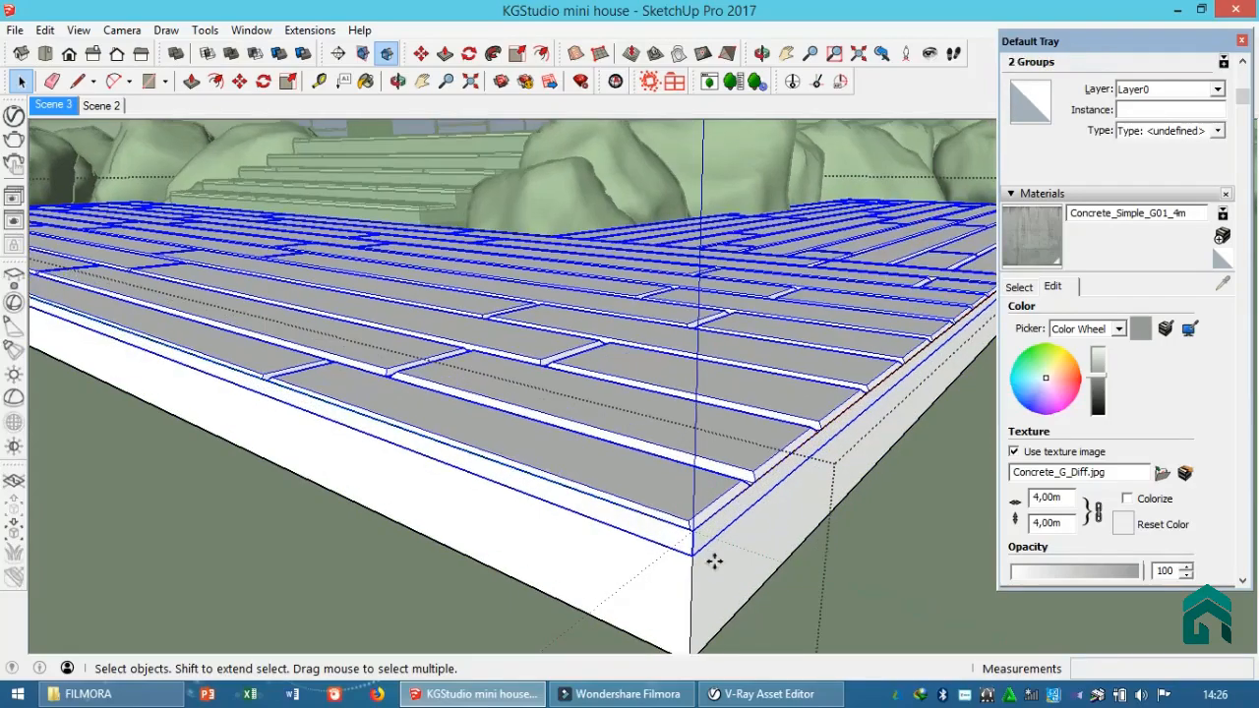
{"action": "left_click", "coordinate": [694, 554]}
{"action": "left_click", "coordinate": [694, 533]}
{"action": "key", "text": "space"}
Step: Paint the two outer side faces of the deck's base slab with Concrete_Simple_G01_4m
{"action": "left_click", "coordinate": [712, 554]}
{"action": "left_click", "coordinate": [657, 554]}
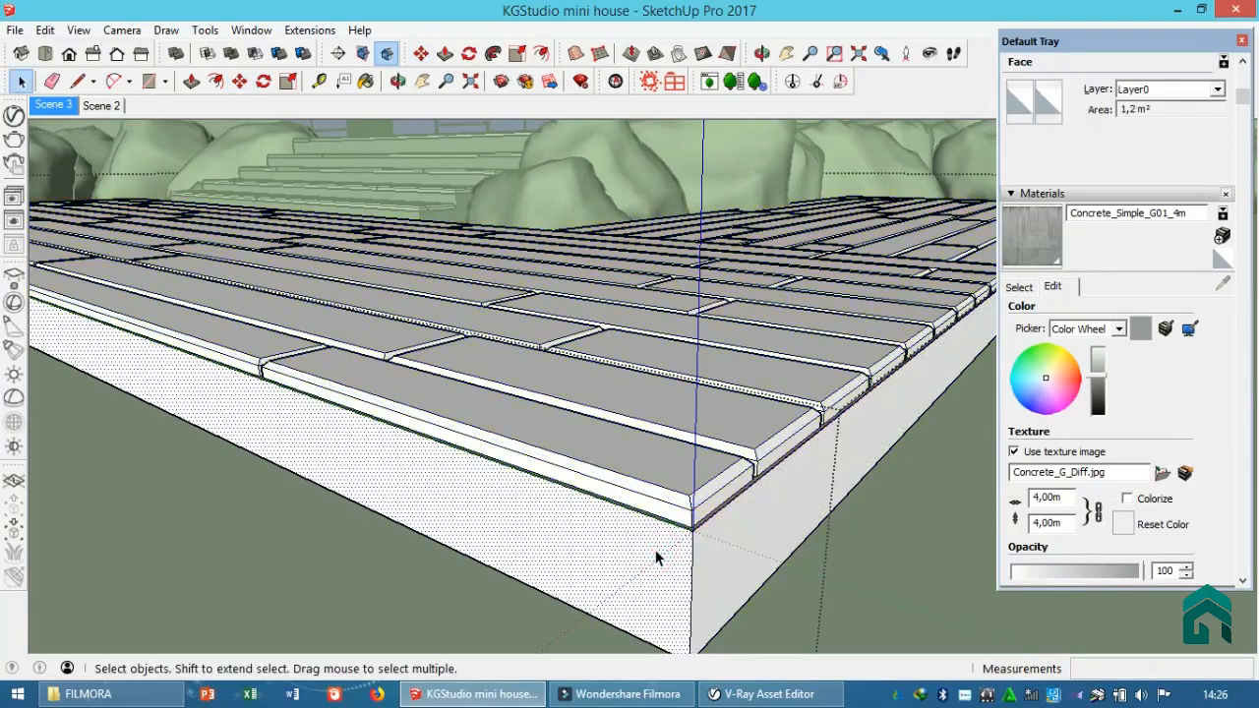
{"action": "key", "text": "b"}
{"action": "left_click", "coordinate": [658, 555]}
{"action": "left_click", "coordinate": [738, 545]}
{"action": "scroll", "coordinate": [716, 531], "scroll_direction": "down", "scroll_amount": 4}
{"action": "right_click", "coordinate": [736, 499]}
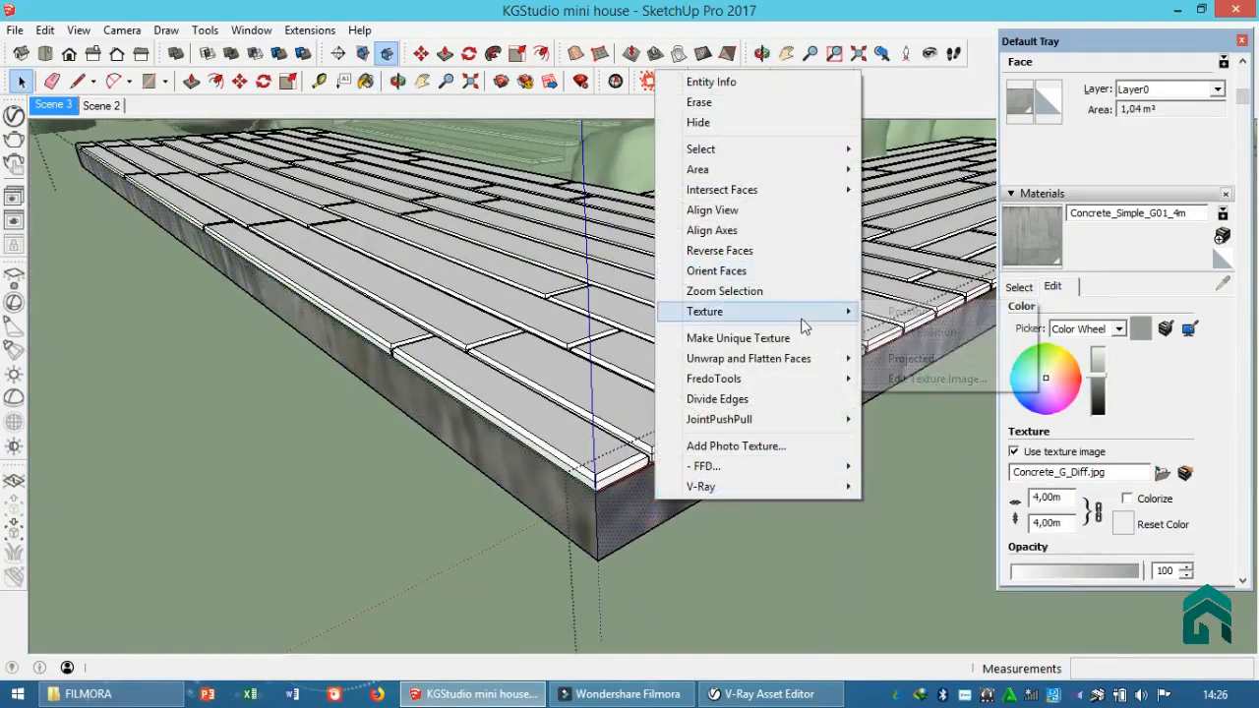
{"action": "left_click", "coordinate": [871, 309]}
{"action": "left_click", "coordinate": [683, 19]}
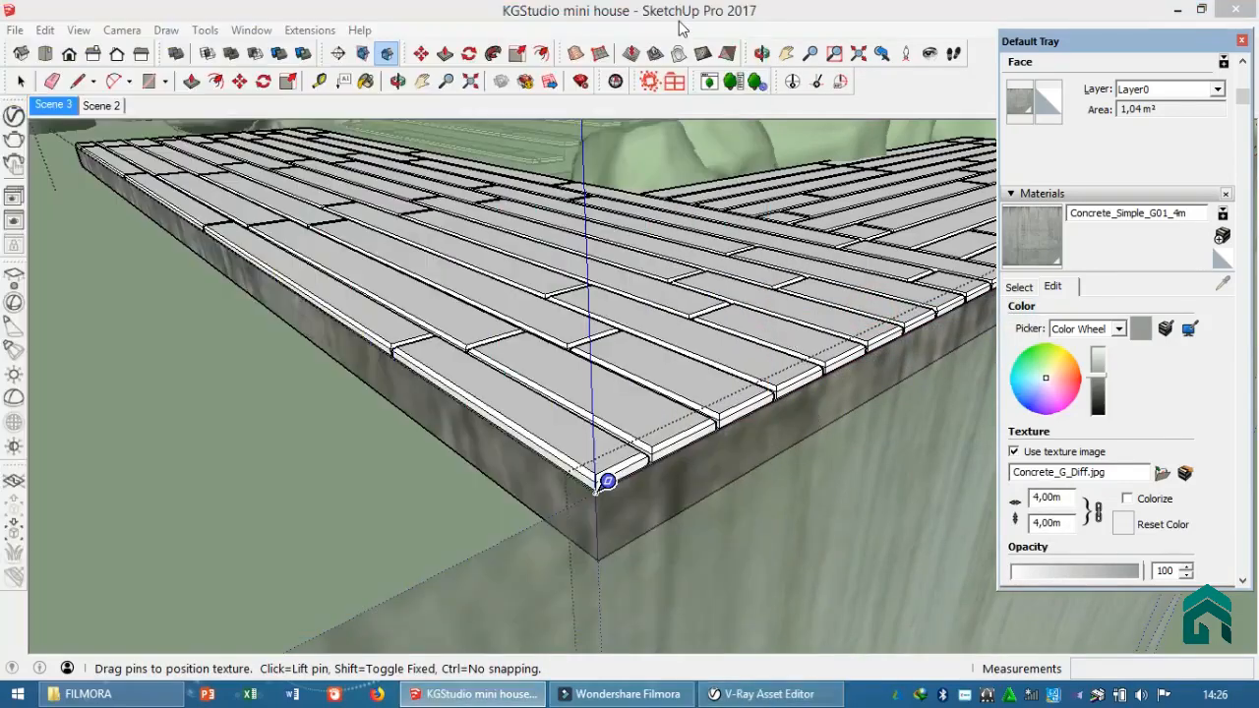
{"action": "scroll", "coordinate": [774, 427], "scroll_direction": "down", "scroll_amount": 6}
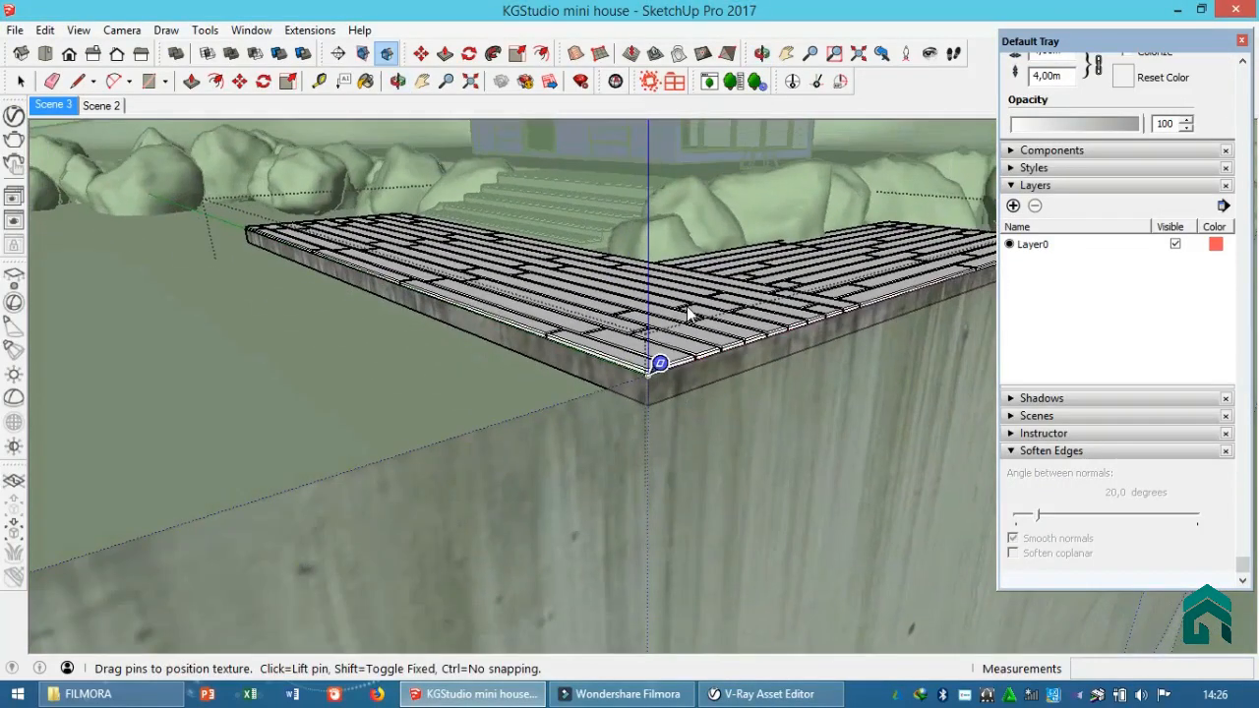
{"action": "key", "text": "Escape"}
{"action": "scroll", "coordinate": [663, 335], "scroll_direction": "up", "scroll_amount": 5}
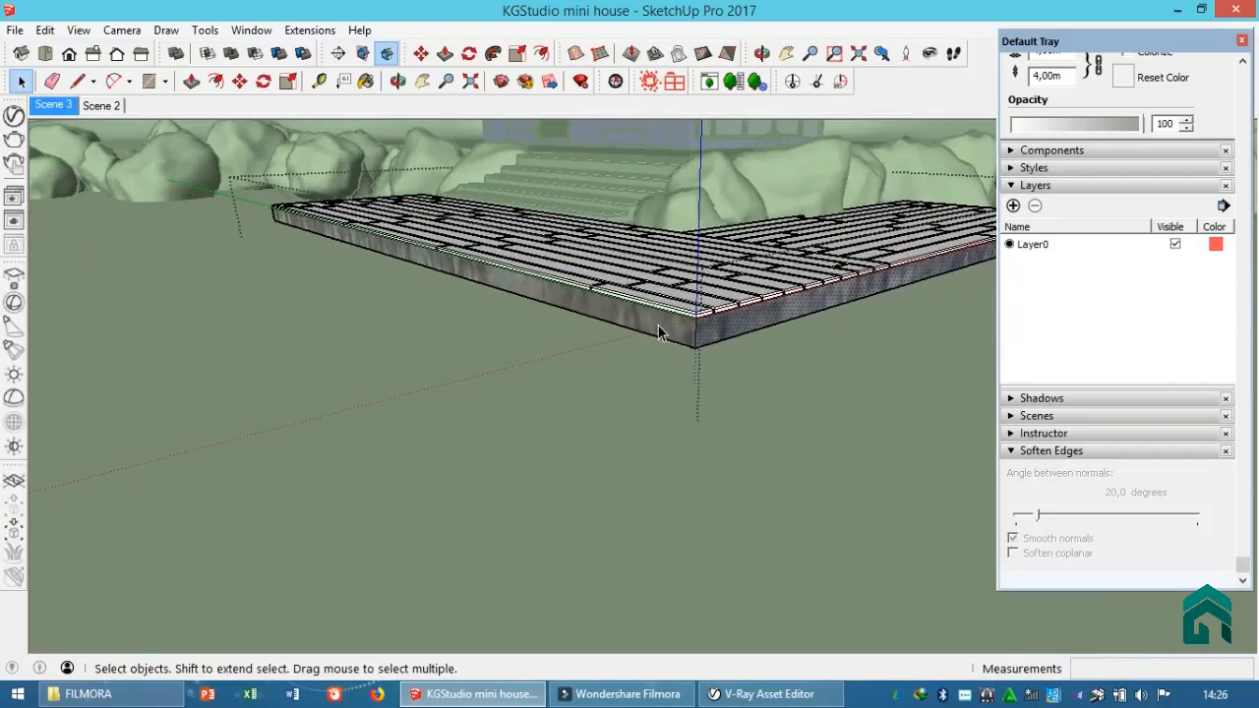
Step: Paint the support blocks under the deck with Concrete_Simple_G01_4m and close the deck group
{"action": "middle_click_drag", "start_coordinate": [661, 332], "coordinate": [772, 307]}
{"action": "left_click", "coordinate": [728, 322]}
{"action": "key", "text": "b"}
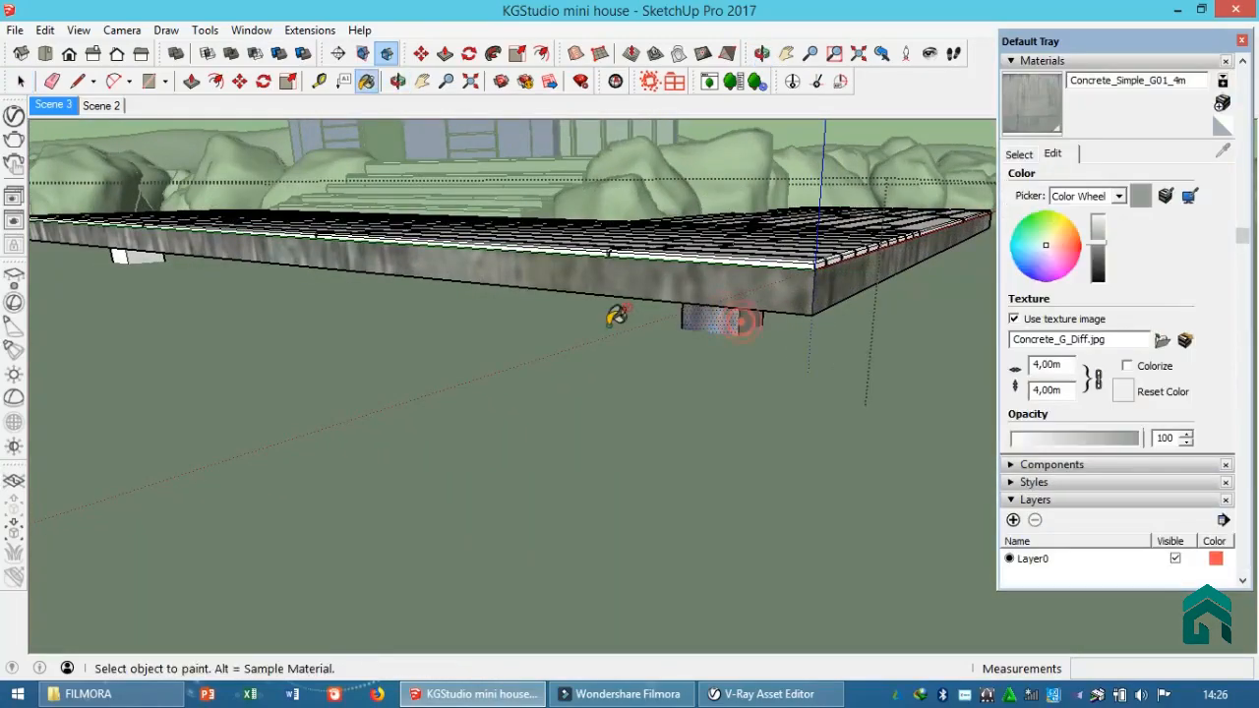
{"action": "scroll", "coordinate": [136, 244], "scroll_direction": "up", "scroll_amount": 2}
{"action": "middle_click_drag", "start_coordinate": [145, 254], "coordinate": [400, 318]}
{"action": "key", "text": "space"}
{"action": "scroll", "coordinate": [400, 318], "scroll_direction": "down", "scroll_amount": 5}
{"action": "key", "text": "Escape"}
Step: Check the deck and stairs from above and return to the Scene 3 view
{"action": "middle_click_drag", "start_coordinate": [512, 320], "coordinate": [548, 334]}
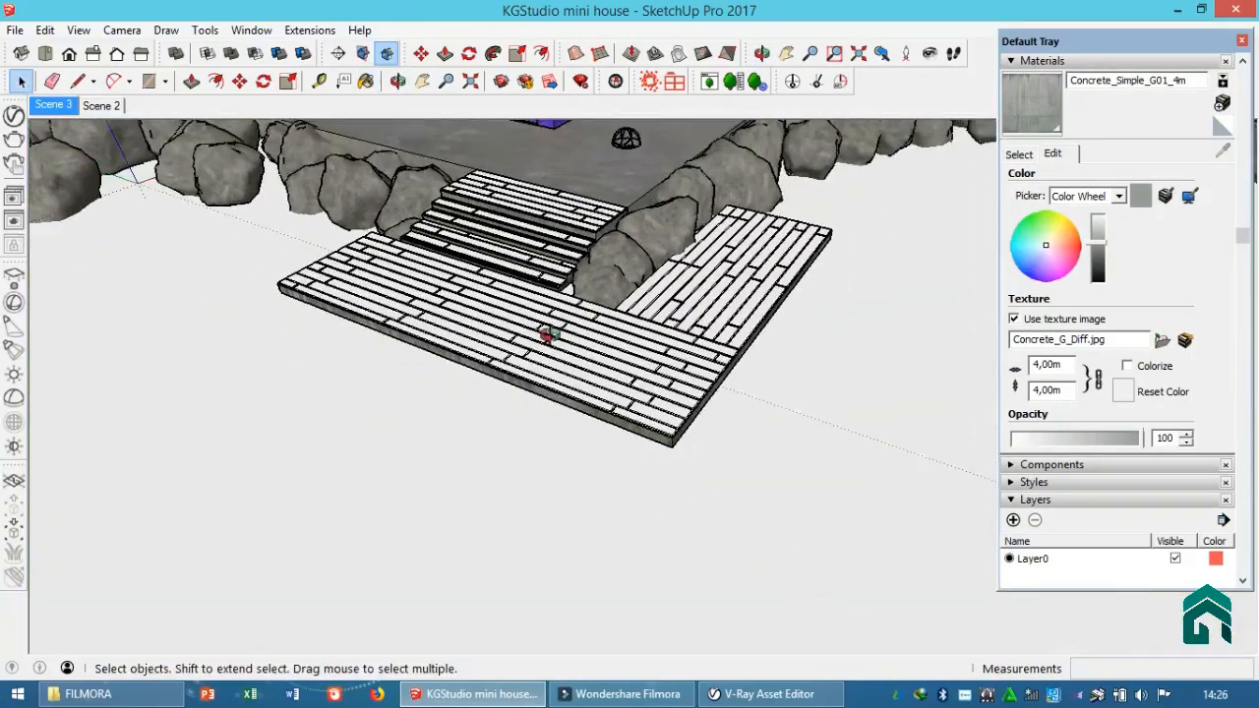
{"action": "scroll", "coordinate": [591, 364], "scroll_direction": "down", "scroll_amount": 4}
{"action": "mouse_move", "coordinate": [835, 368]}
{"action": "middle_mouse_down"}
{"action": "mouse_move", "coordinate": [646, 377]}
{"action": "mouse_move", "coordinate": [628, 325]}
{"action": "middle_mouse_up"}
{"action": "left_click", "coordinate": [59, 108]}
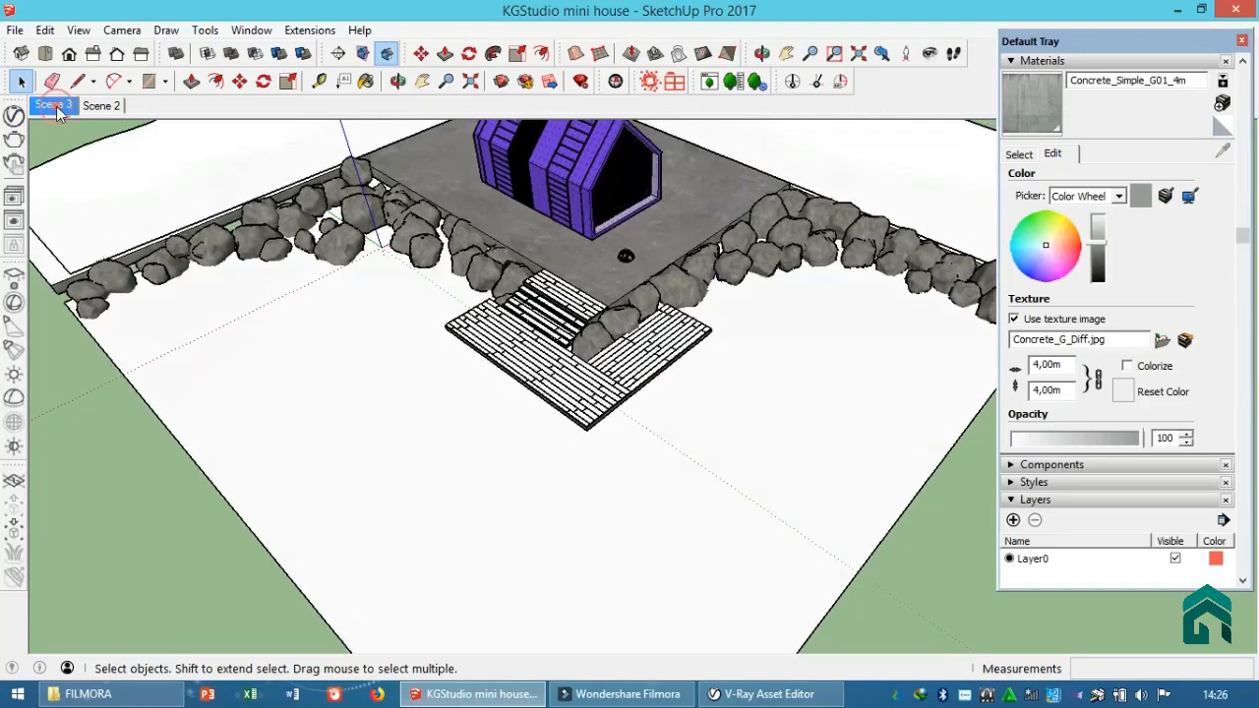
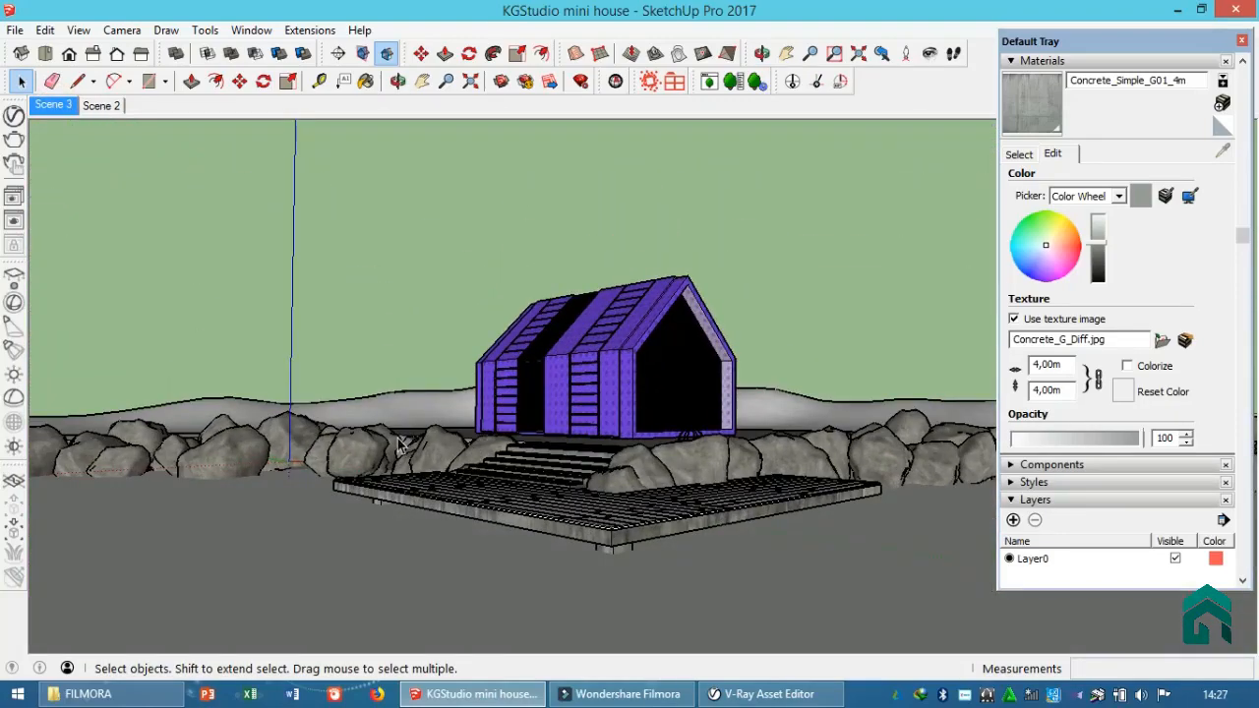
Step: Add Wood Planks B01 100cm from the Wood & Laminate library and apply it to one plank face of the top stair landing
{"action": "middle_click_drag", "start_coordinate": [844, 407], "coordinate": [728, 411]}
{"action": "scroll", "coordinate": [630, 615], "scroll_direction": "up", "scroll_amount": 8}
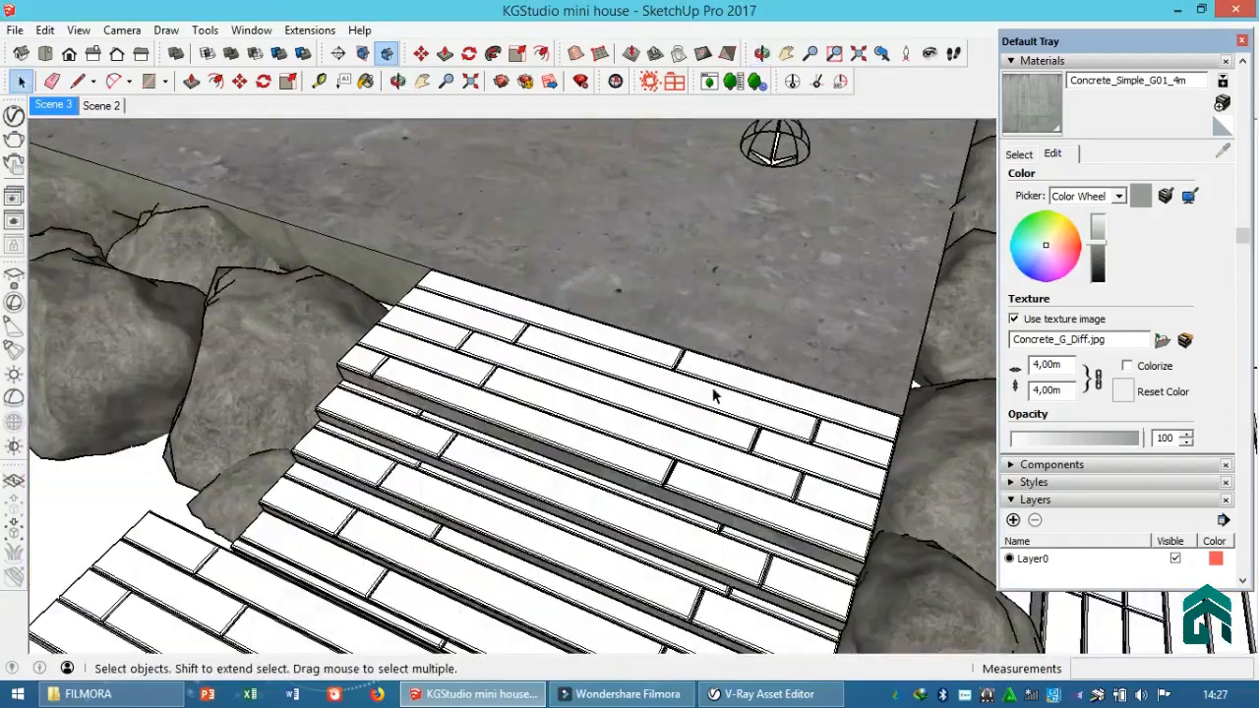
{"action": "left_click", "coordinate": [719, 352]}
{"action": "double_click", "coordinate": [719, 353]}
{"action": "left_click", "coordinate": [718, 358]}
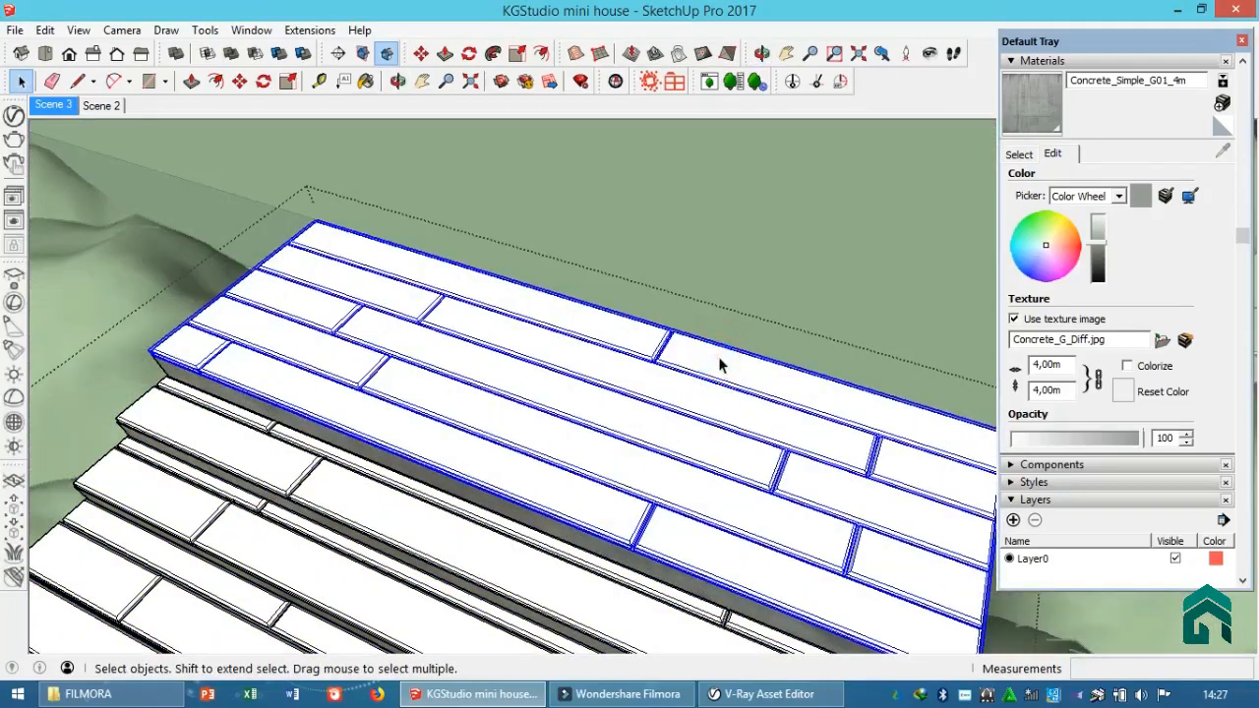
{"action": "double_click", "coordinate": [718, 362]}
{"action": "left_click", "coordinate": [718, 362]}
{"action": "left_click", "coordinate": [1242, 40]}
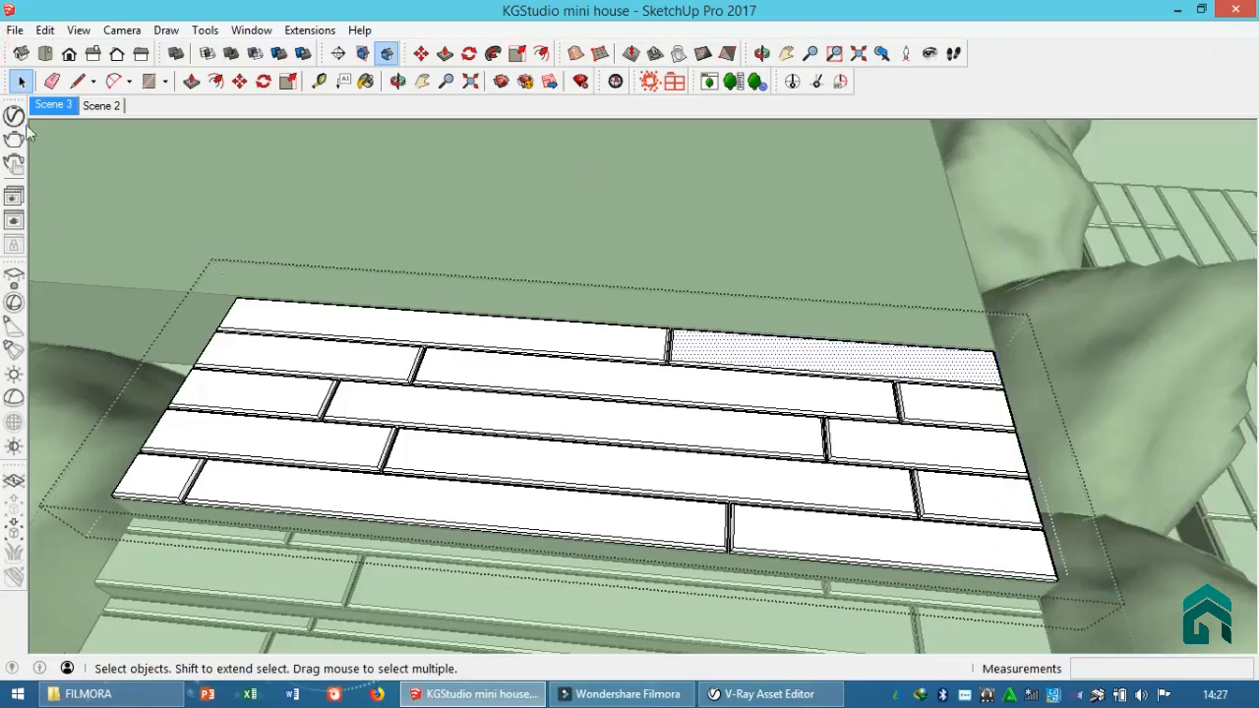
{"action": "left_click", "coordinate": [13, 115]}
{"action": "left_click", "coordinate": [198, 539]}
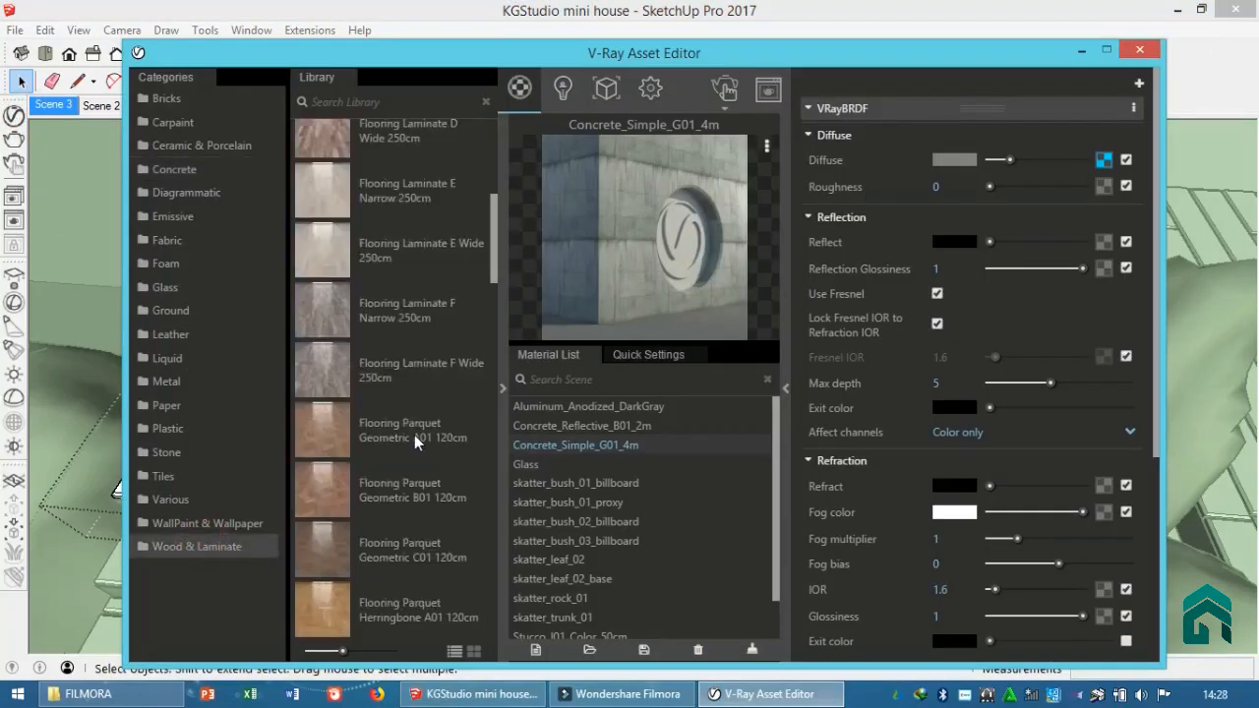
{"action": "scroll", "coordinate": [414, 435], "scroll_direction": "down", "scroll_amount": 5}
{"action": "left_click_drag", "start_coordinate": [332, 549], "coordinate": [681, 558]}
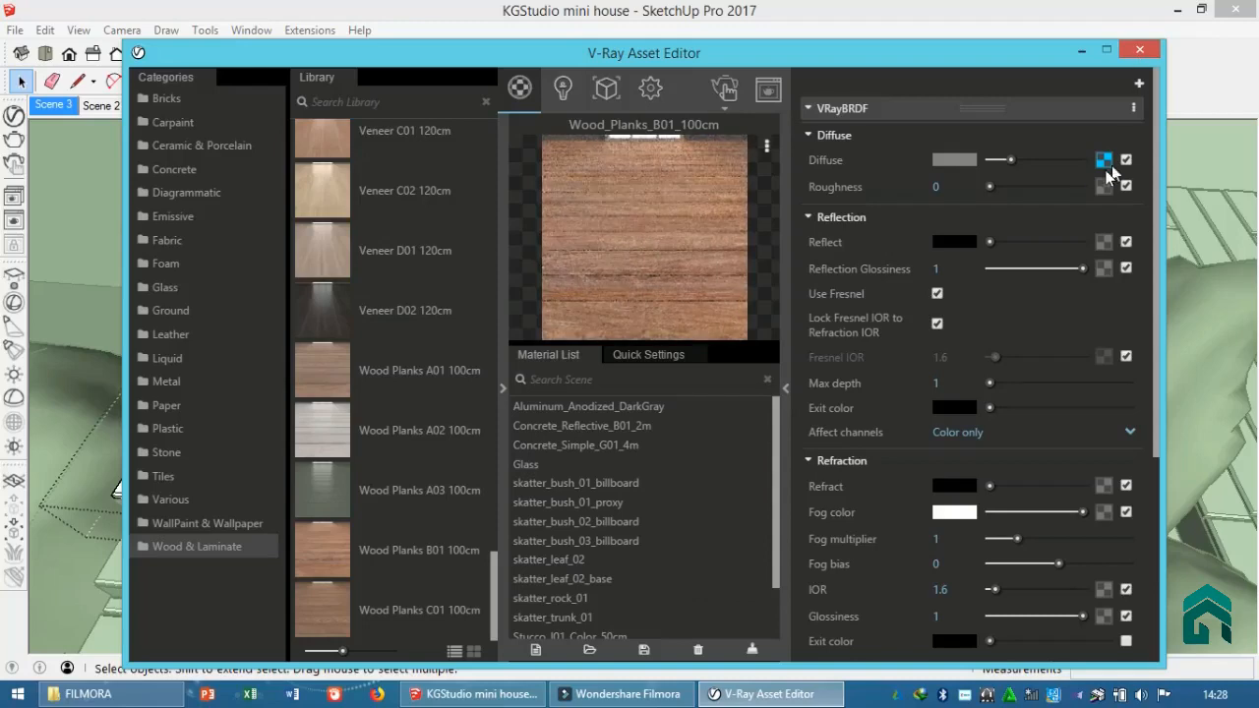
{"action": "right_click", "coordinate": [651, 250]}
{"action": "left_click", "coordinate": [681, 284]}
{"action": "left_click", "coordinate": [1084, 50]}
Step: Set the wood texture size to 1 m and rotate it on the plank face so the grain runs lengthwise
{"action": "scroll", "coordinate": [630, 157], "scroll_direction": "down", "scroll_amount": 3}
{"action": "left_click", "coordinate": [364, 81]}
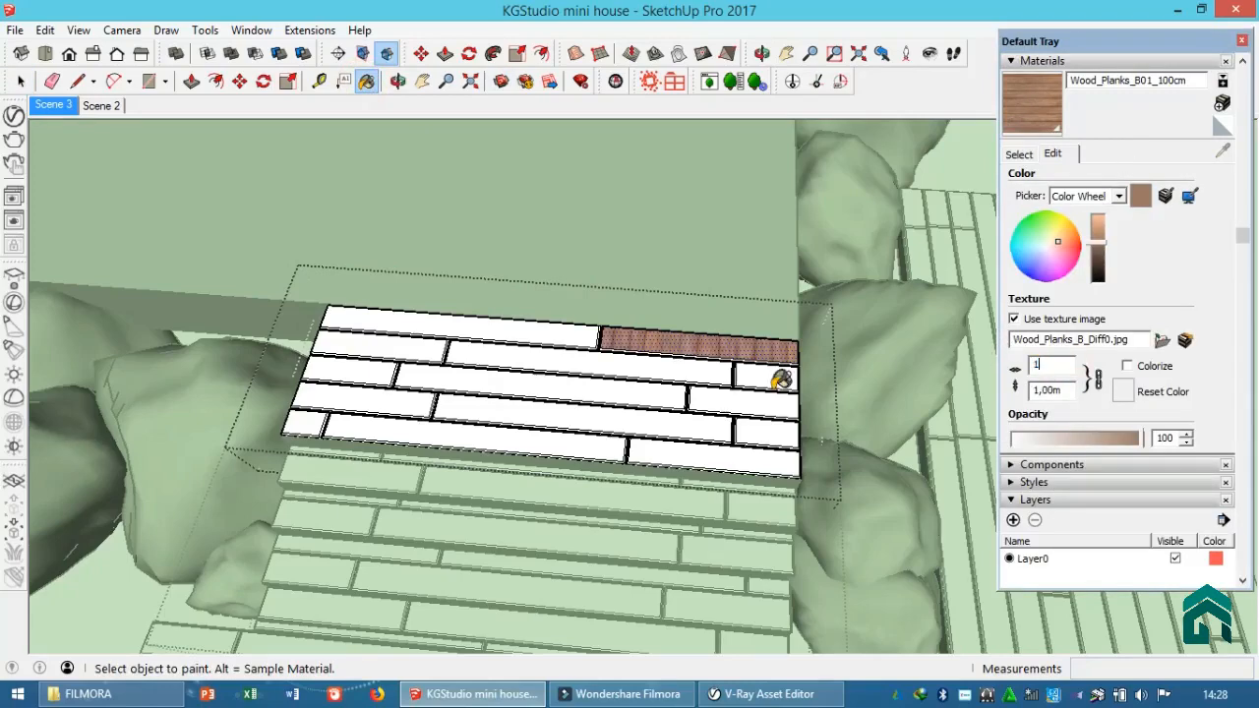
{"action": "mouse_move", "coordinate": [782, 379]}
{"action": "middle_mouse_down"}
{"action": "mouse_move", "coordinate": [908, 374]}
{"action": "mouse_move", "coordinate": [770, 374]}
{"action": "middle_mouse_up"}
{"action": "scroll", "coordinate": [757, 374], "scroll_direction": "up", "scroll_amount": 4}
{"action": "key", "text": "space"}
{"action": "right_click", "coordinate": [728, 374]}
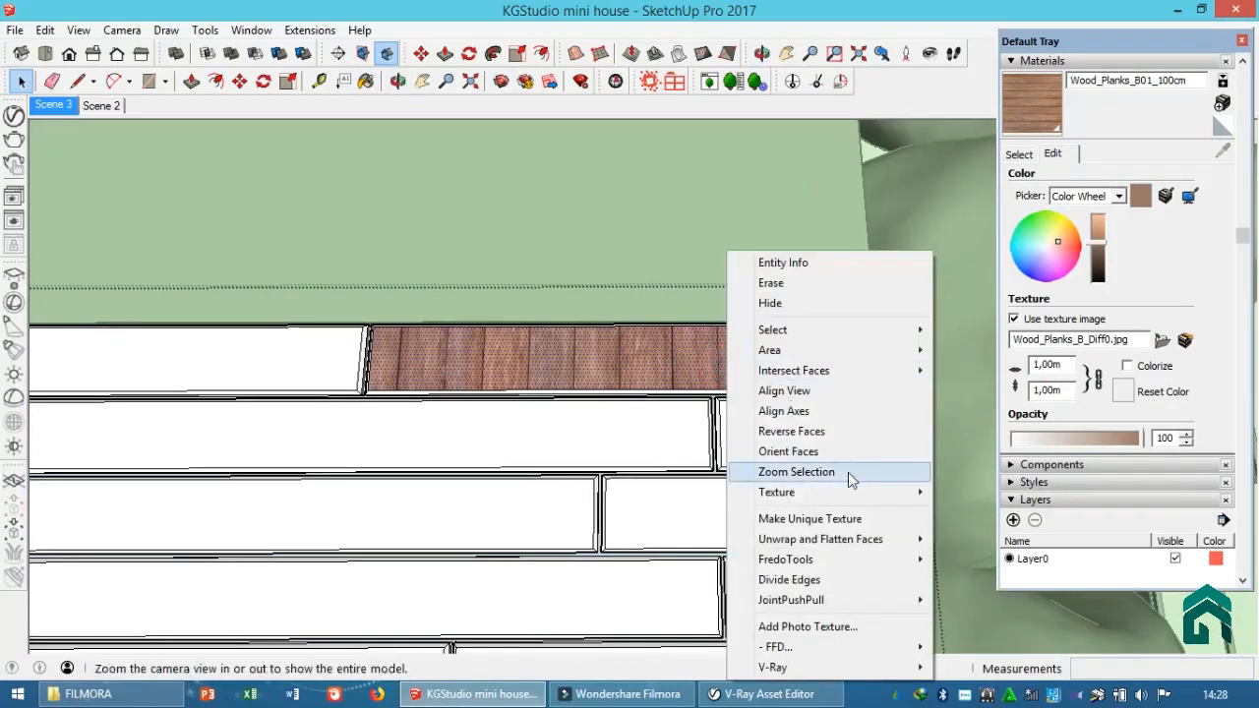
{"action": "mouse_move", "coordinate": [776, 492]}
{"action": "left_click", "coordinate": [984, 489]}
{"action": "right_click", "coordinate": [728, 363]}
{"action": "mouse_move", "coordinate": [816, 436]}
{"action": "left_click", "coordinate": [878, 440]}
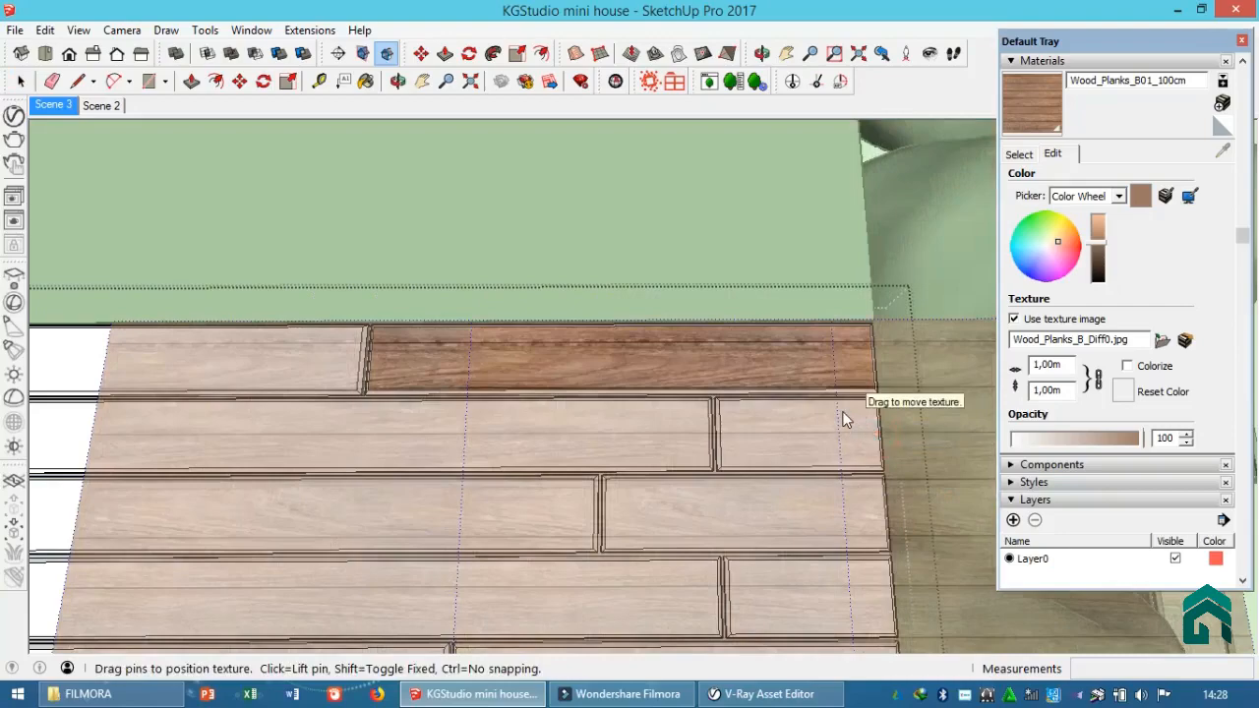
{"action": "left_click", "coordinate": [843, 413]}
{"action": "middle_click_drag", "start_coordinate": [838, 421], "coordinate": [788, 427]}
Step: Sample the rotated wood texture and paint all planks of the top stair landing with it
{"action": "left_click", "coordinate": [1021, 155]}
{"action": "left_click", "coordinate": [1223, 151]}
{"action": "left_click", "coordinate": [781, 341]}
{"action": "key", "text": "space"}
{"action": "triple_click", "coordinate": [775, 434]}
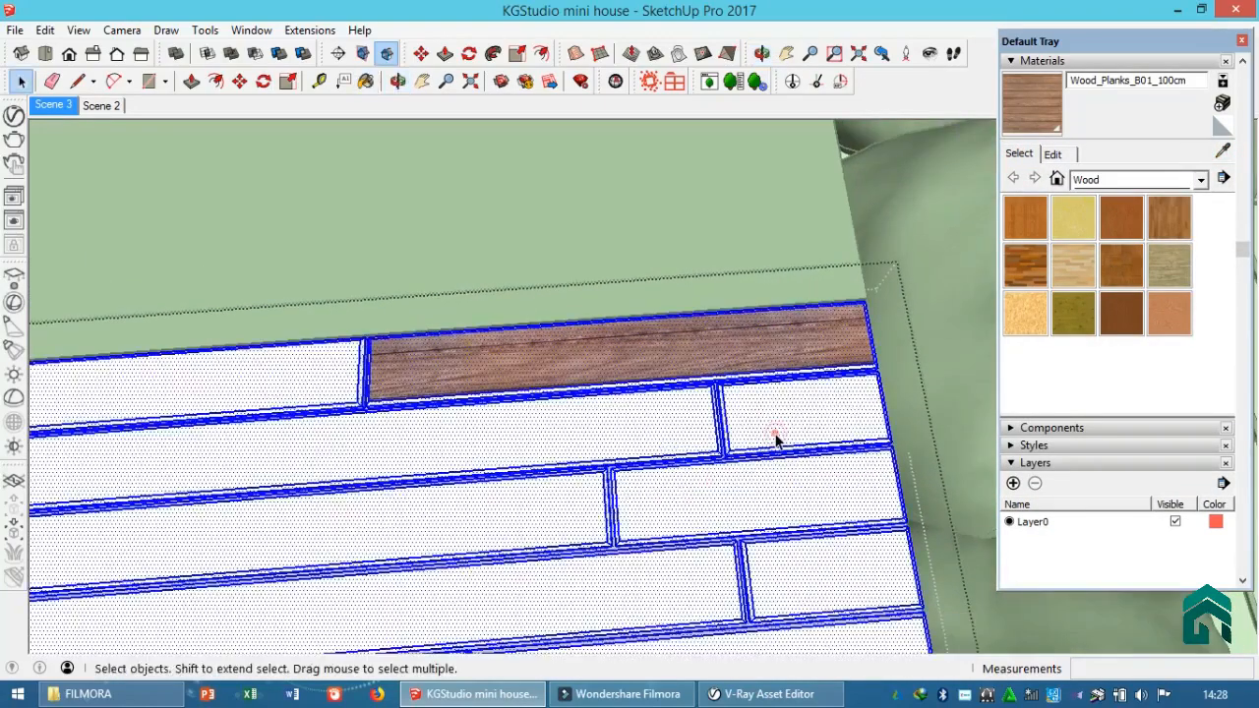
{"action": "left_click", "coordinate": [1224, 154]}
{"action": "left_click", "coordinate": [839, 351]}
{"action": "left_click", "coordinate": [844, 407]}
{"action": "key", "text": "space"}
Step: Paint the planks of the first stair tread below the landing with Wood_Planks_B01_100cm
{"action": "scroll", "coordinate": [787, 384], "scroll_direction": "down", "scroll_amount": 5}
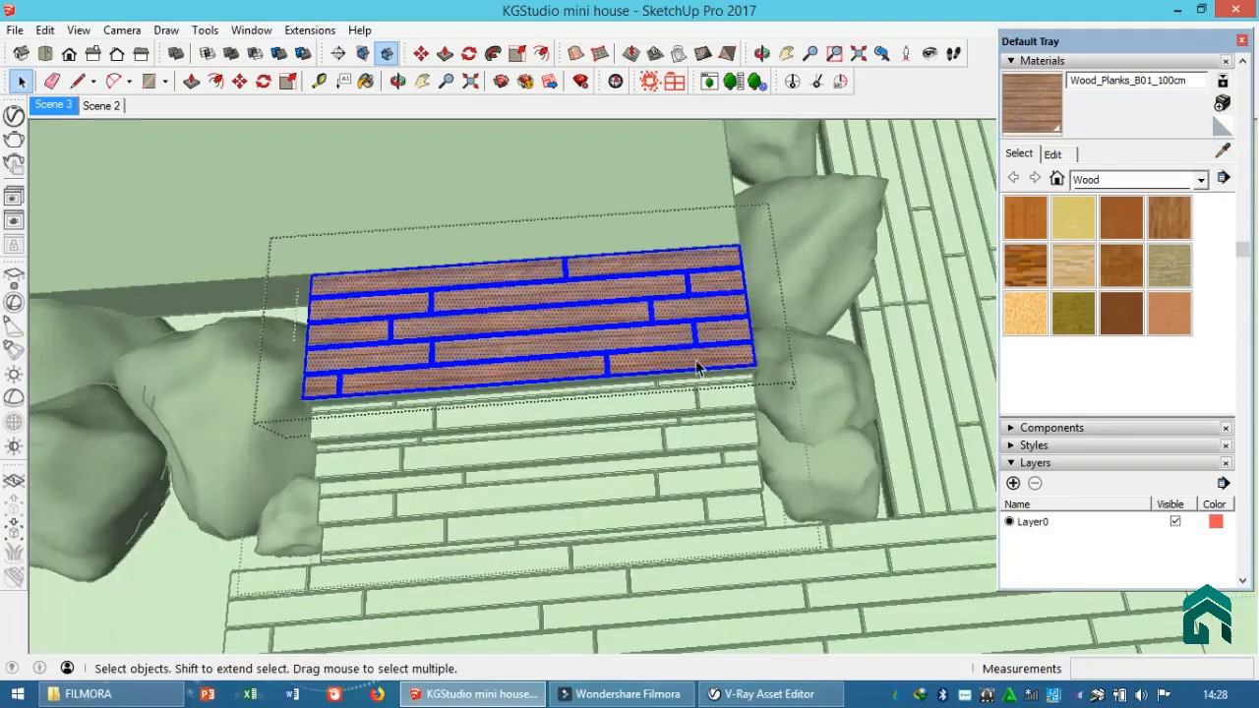
{"action": "scroll", "coordinate": [700, 372], "scroll_direction": "up", "scroll_amount": 2}
{"action": "left_click", "coordinate": [726, 408]}
{"action": "left_click", "coordinate": [728, 411]}
{"action": "triple_click", "coordinate": [728, 411]}
{"action": "key", "text": "b"}
{"action": "left_click", "coordinate": [729, 401]}
{"action": "key", "text": "space"}
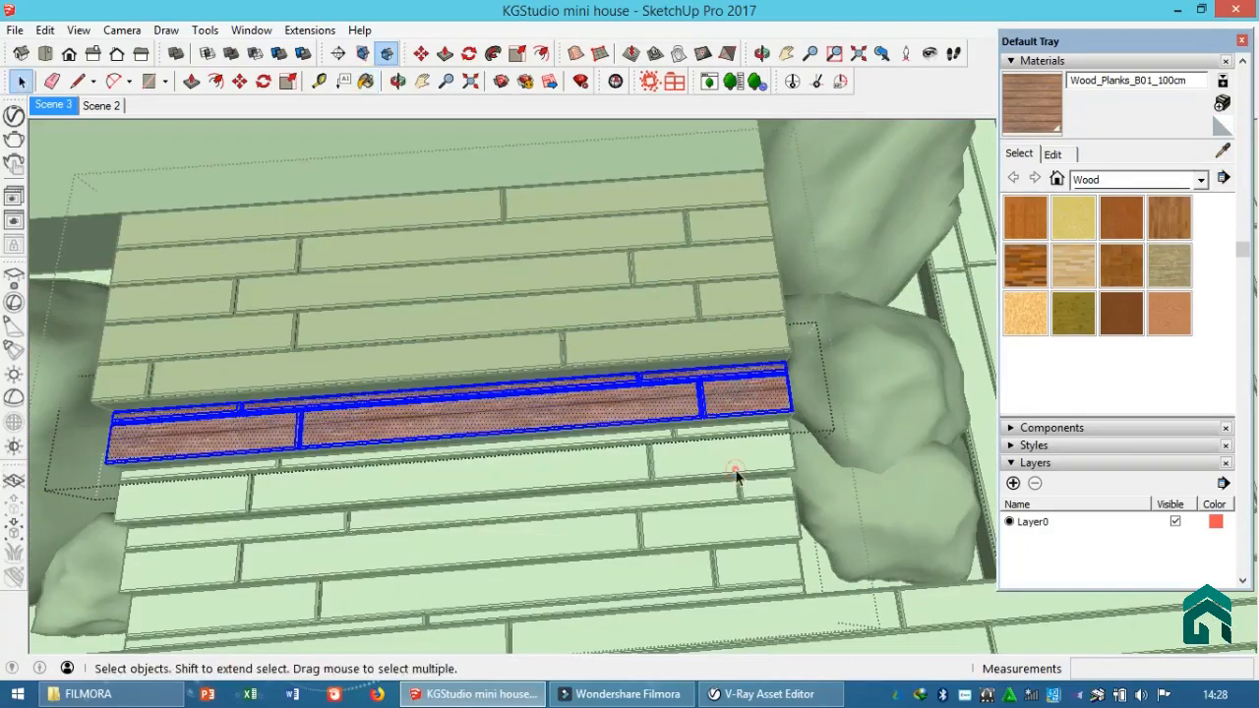
Step: Paint the planks of the second and third treads below the landing with Wood_Planks_B01_100cm
{"action": "left_click", "coordinate": [735, 471]}
{"action": "triple_click", "coordinate": [732, 457]}
{"action": "key", "text": "b"}
{"action": "left_click", "coordinate": [735, 458]}
{"action": "key", "text": "space"}
{"action": "triple_click", "coordinate": [722, 489]}
{"action": "key", "text": "b"}
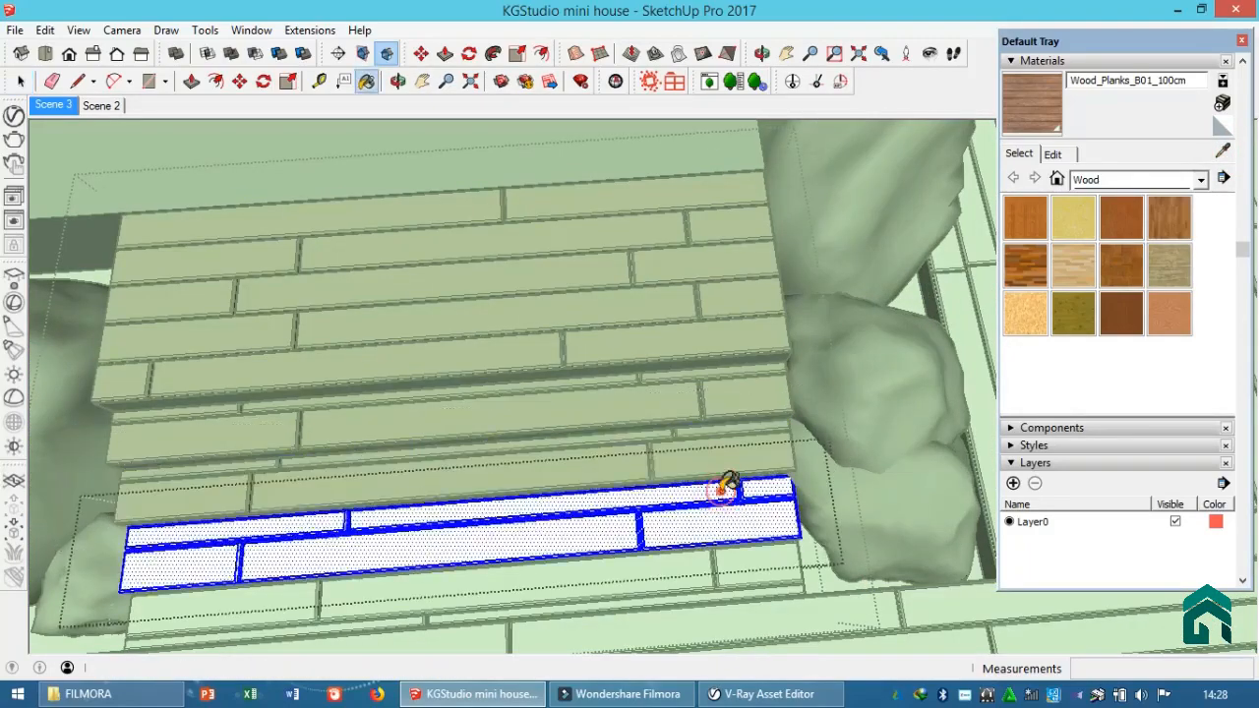
{"action": "left_click", "coordinate": [723, 490]}
{"action": "key", "text": "space"}
Step: Paint the planks of the lowest stair tread with Wood_Planks_B01_100cm
{"action": "scroll", "coordinate": [701, 492], "scroll_direction": "down", "scroll_amount": 3}
{"action": "scroll", "coordinate": [698, 510], "scroll_direction": "up", "scroll_amount": 3}
{"action": "triple_click", "coordinate": [707, 494]}
{"action": "key", "text": "b"}
{"action": "left_click", "coordinate": [706, 493]}
{"action": "key", "text": "space"}
Step: Paint all planks of the deck section in front of the stairs with Wood_Planks_B01_100cm
{"action": "double_click", "coordinate": [721, 524]}
{"action": "scroll", "coordinate": [723, 526], "scroll_direction": "up", "scroll_amount": 3}
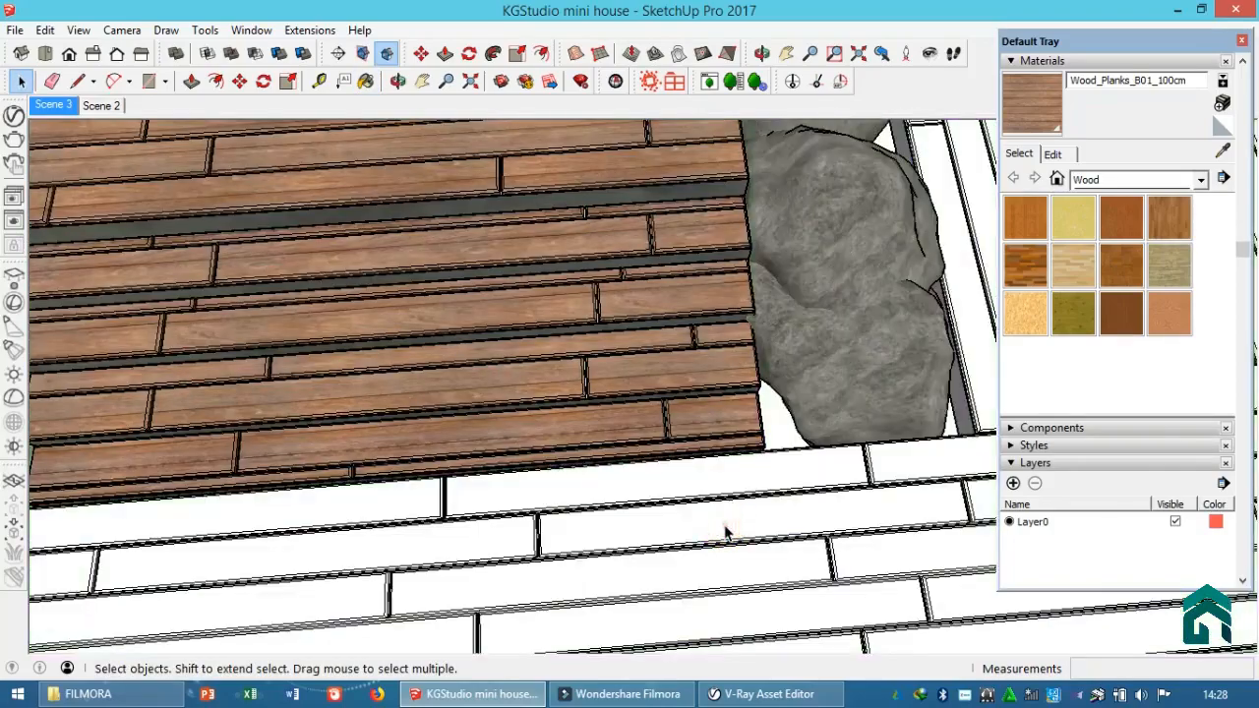
{"action": "triple_click", "coordinate": [725, 533]}
{"action": "key", "text": "b"}
{"action": "left_click", "coordinate": [728, 522]}
{"action": "scroll", "coordinate": [748, 476], "scroll_direction": "down", "scroll_amount": 3}
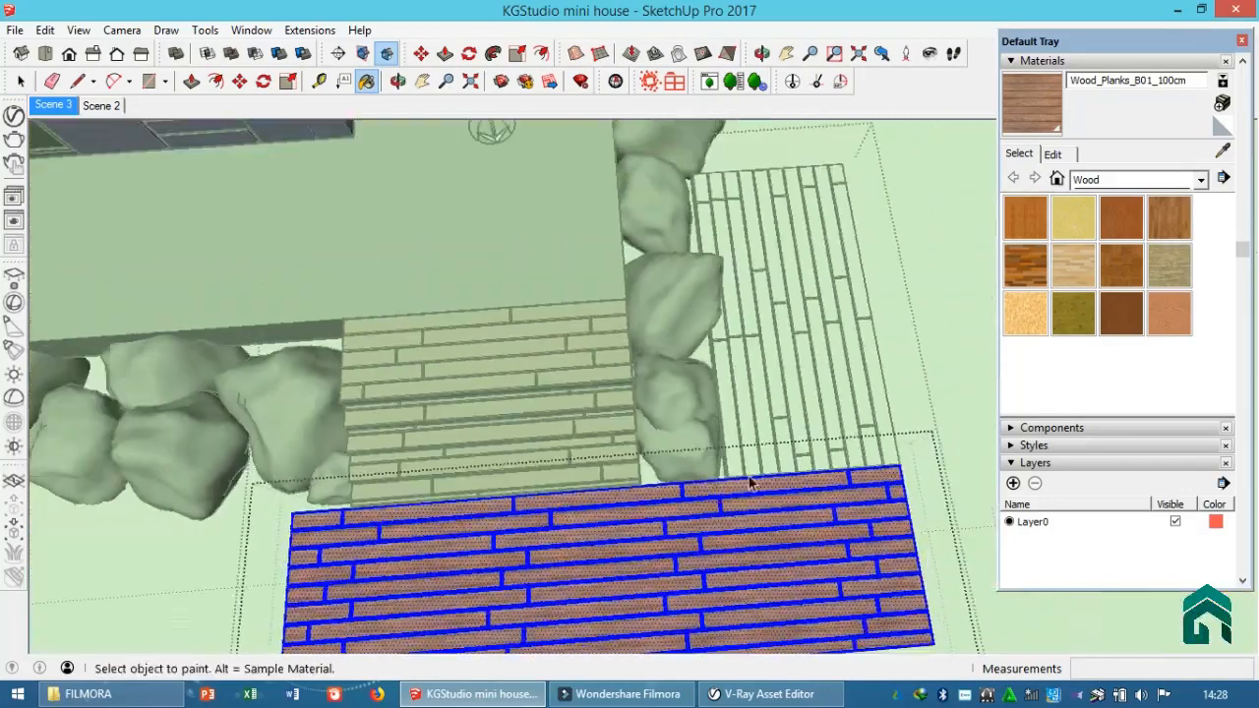
Step: Paint all planks of the deck section beside the rocks with Wood_Planks_B01_100cm
{"action": "key", "text": "space"}
{"action": "scroll", "coordinate": [805, 423], "scroll_direction": "up", "scroll_amount": 2}
{"action": "triple_click", "coordinate": [805, 423]}
{"action": "key", "text": "b"}
{"action": "left_click", "coordinate": [809, 416]}
{"action": "key", "text": "space"}
Step: Select the hilly terrain behind the house and add Grass B 200cm from the Ground library to the scene materials
{"action": "mouse_move", "coordinate": [808, 415]}
{"action": "middle_mouse_down"}
{"action": "mouse_move", "coordinate": [522, 154]}
{"action": "mouse_move", "coordinate": [675, 259]}
{"action": "middle_mouse_up"}
{"action": "middle_click_drag", "start_coordinate": [437, 256], "coordinate": [325, 187]}
{"action": "scroll", "coordinate": [531, 364], "scroll_direction": "down", "scroll_amount": 2}
{"action": "middle_click_drag", "start_coordinate": [531, 364], "coordinate": [639, 384]}
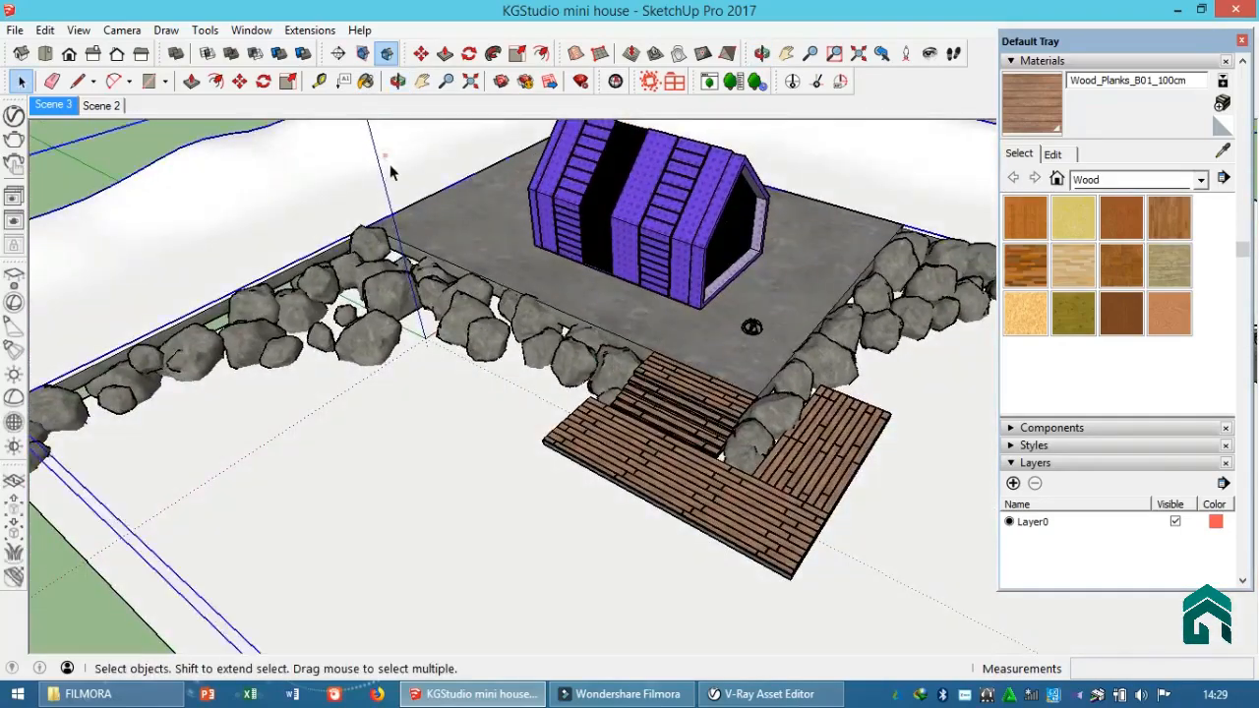
{"action": "triple_click", "coordinate": [89, 311]}
{"action": "left_click", "coordinate": [14, 117]}
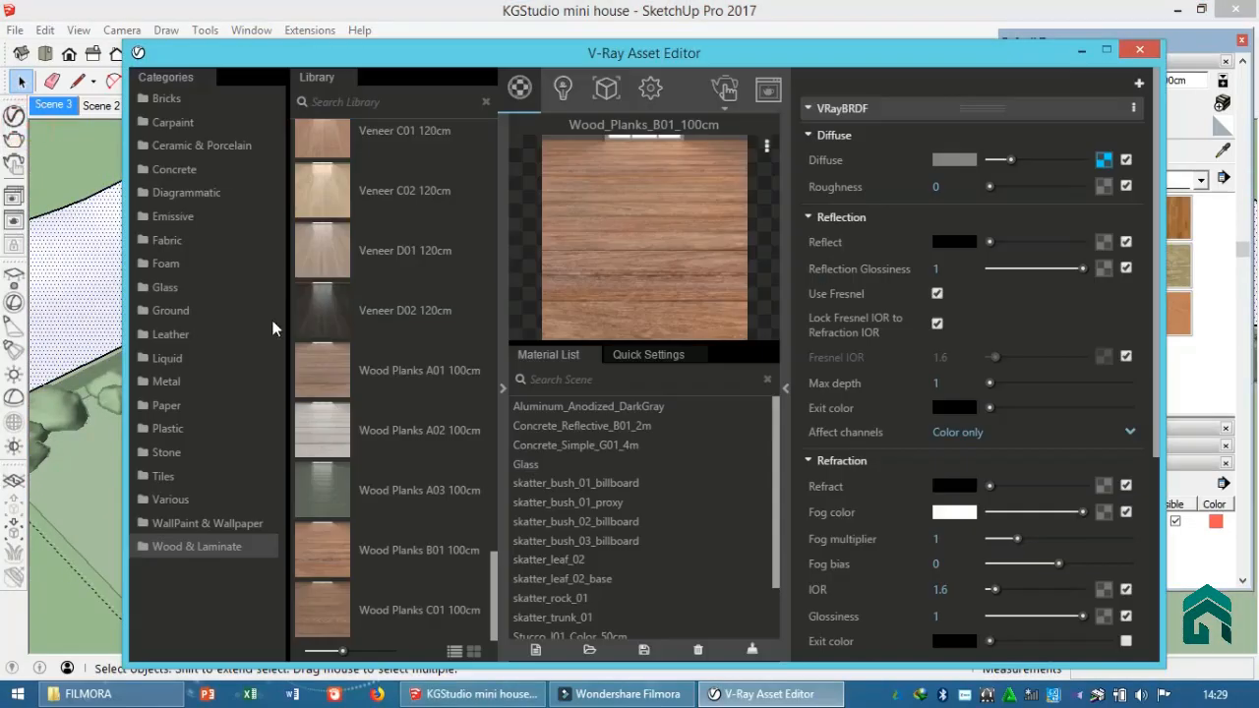
{"action": "left_click", "coordinate": [170, 311]}
{"action": "scroll", "coordinate": [448, 313], "scroll_direction": "up", "scroll_amount": 5}
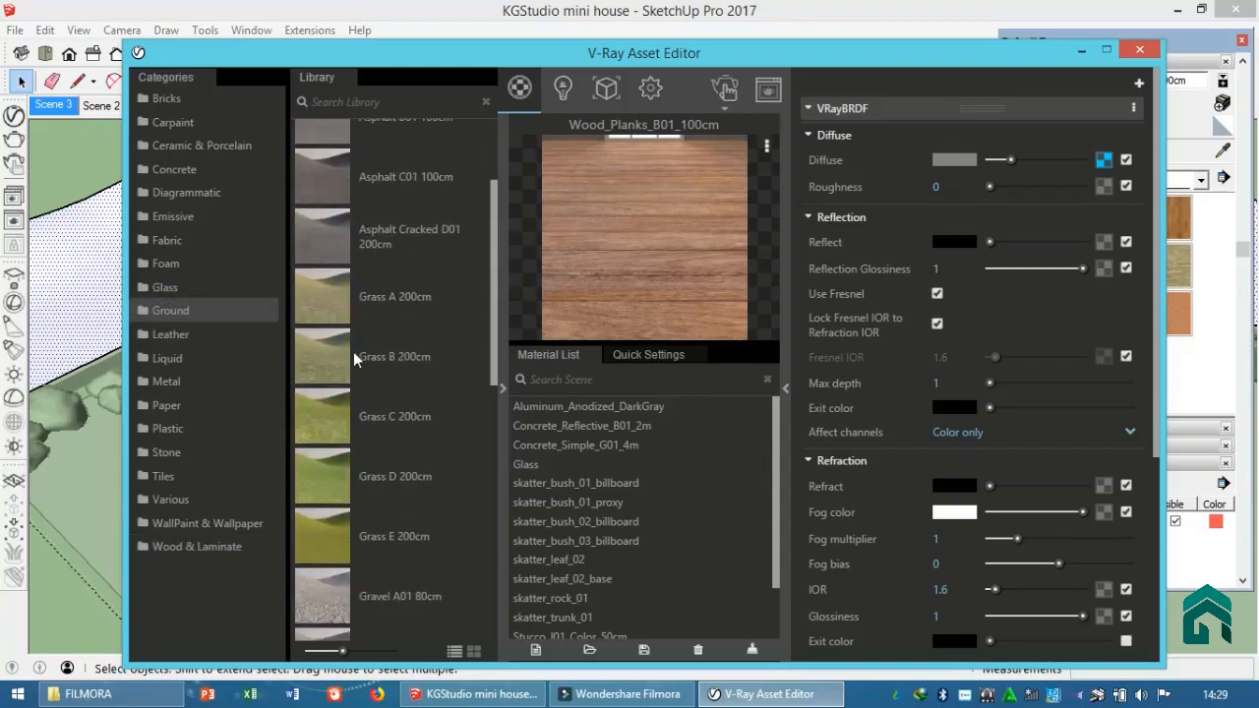
{"action": "left_click_drag", "start_coordinate": [356, 359], "coordinate": [609, 464]}
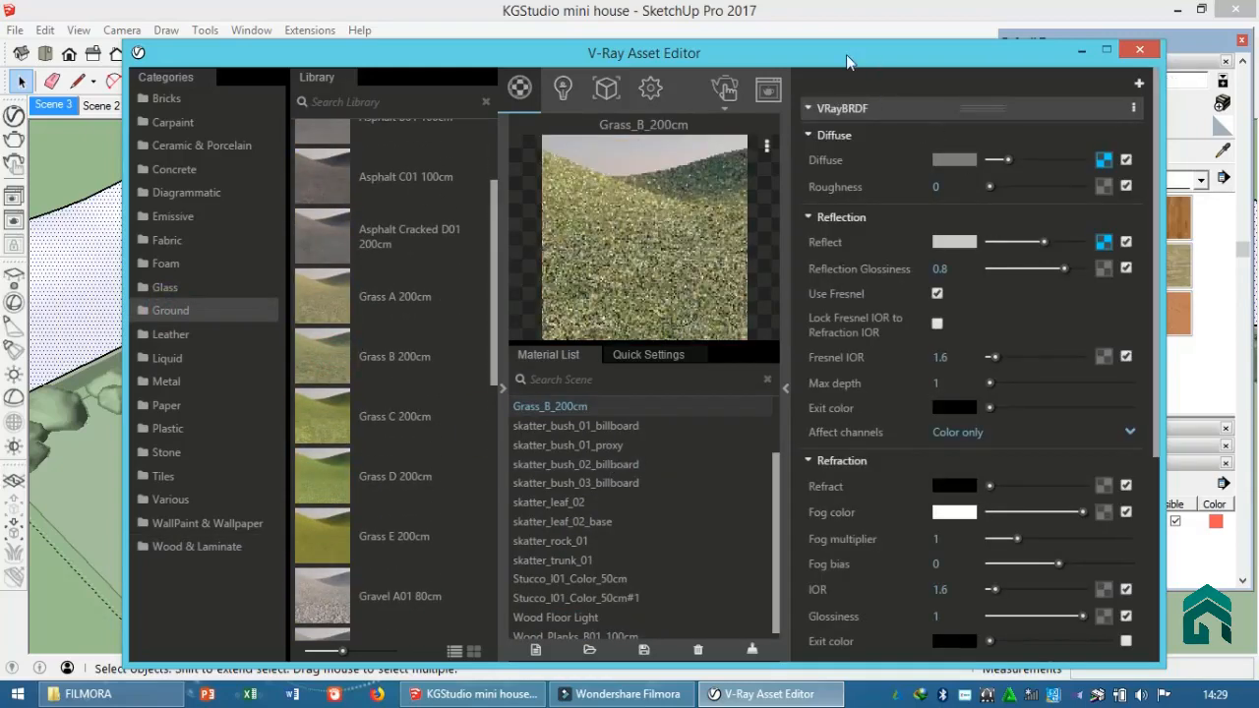
Step: Set the Grass_B_200cm texture size to 2 m and apply the material to the selected hills
{"action": "left_click_drag", "start_coordinate": [846, 54], "coordinate": [654, 31]}
{"action": "left_click", "coordinate": [1053, 153]}
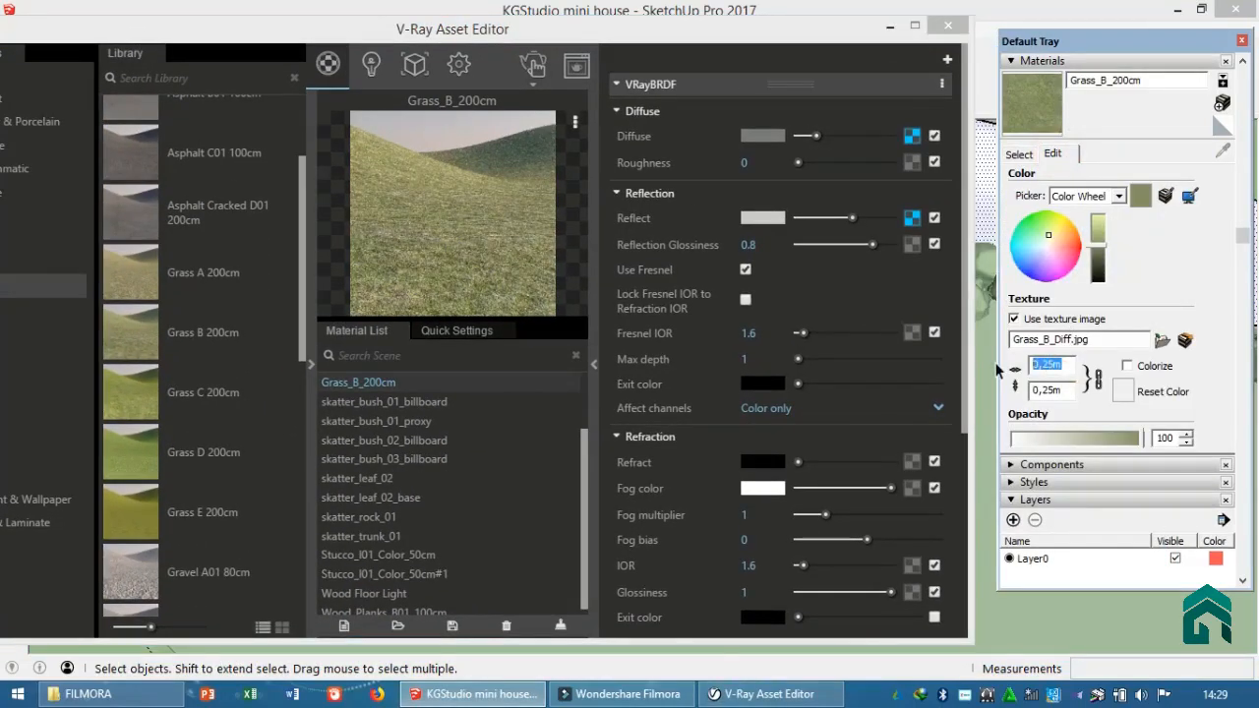
{"action": "right_click", "coordinate": [512, 224]}
{"action": "left_click", "coordinate": [605, 254]}
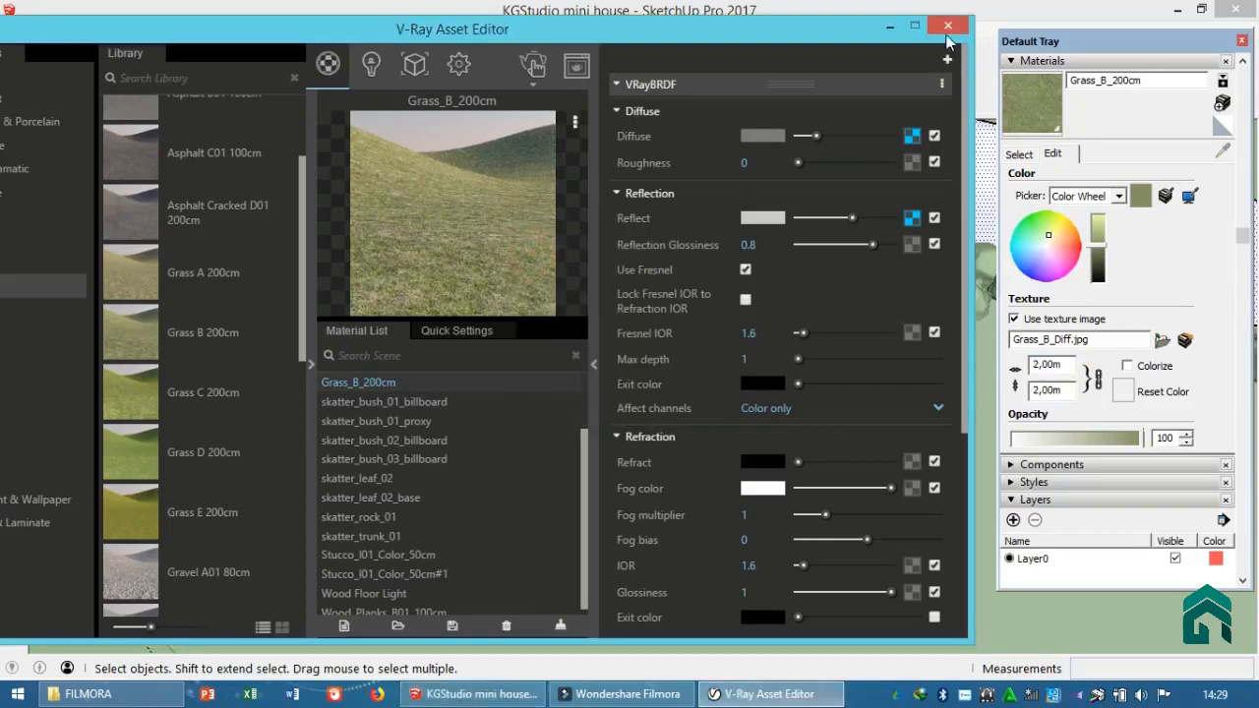
{"action": "left_click", "coordinate": [948, 27]}
Step: Add Waves Proc 01 from the Liquid library and apply it to the large flat surface around the deck as water
{"action": "middle_click_drag", "start_coordinate": [903, 199], "coordinate": [838, 199]}
{"action": "key", "text": "Escape"}
{"action": "double_click", "coordinate": [933, 457]}
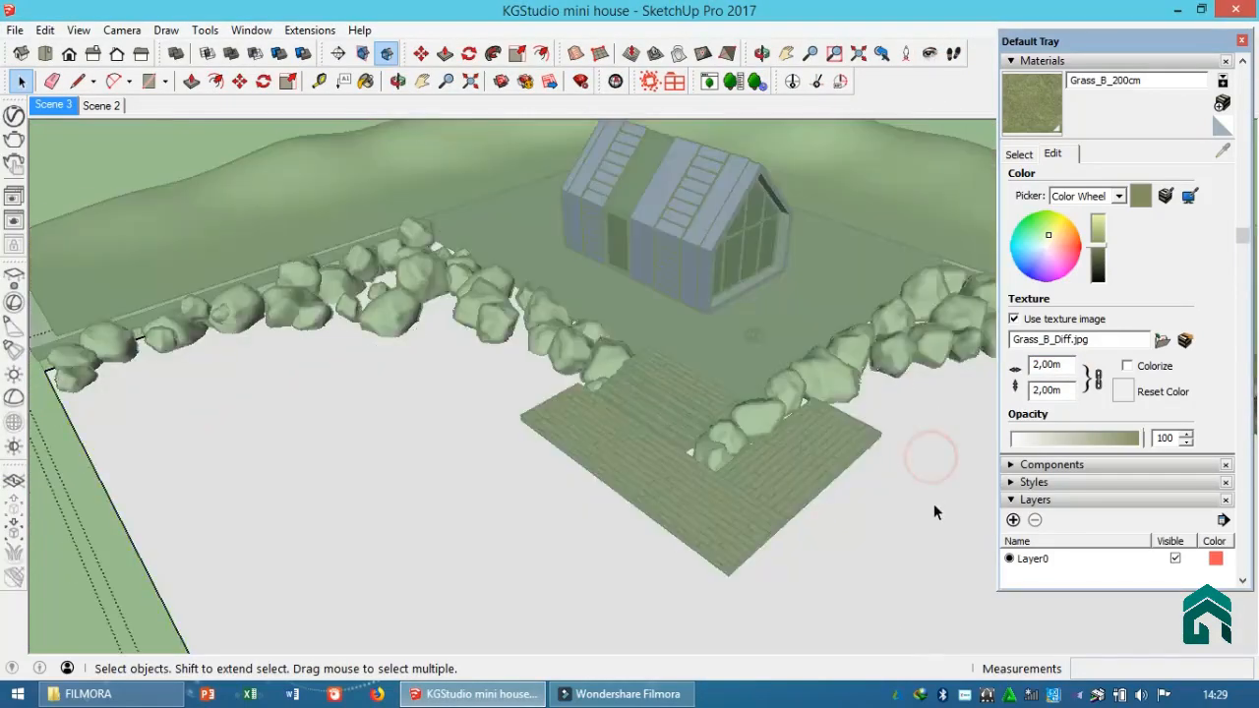
{"action": "left_click", "coordinate": [933, 501]}
{"action": "left_click", "coordinate": [14, 116]}
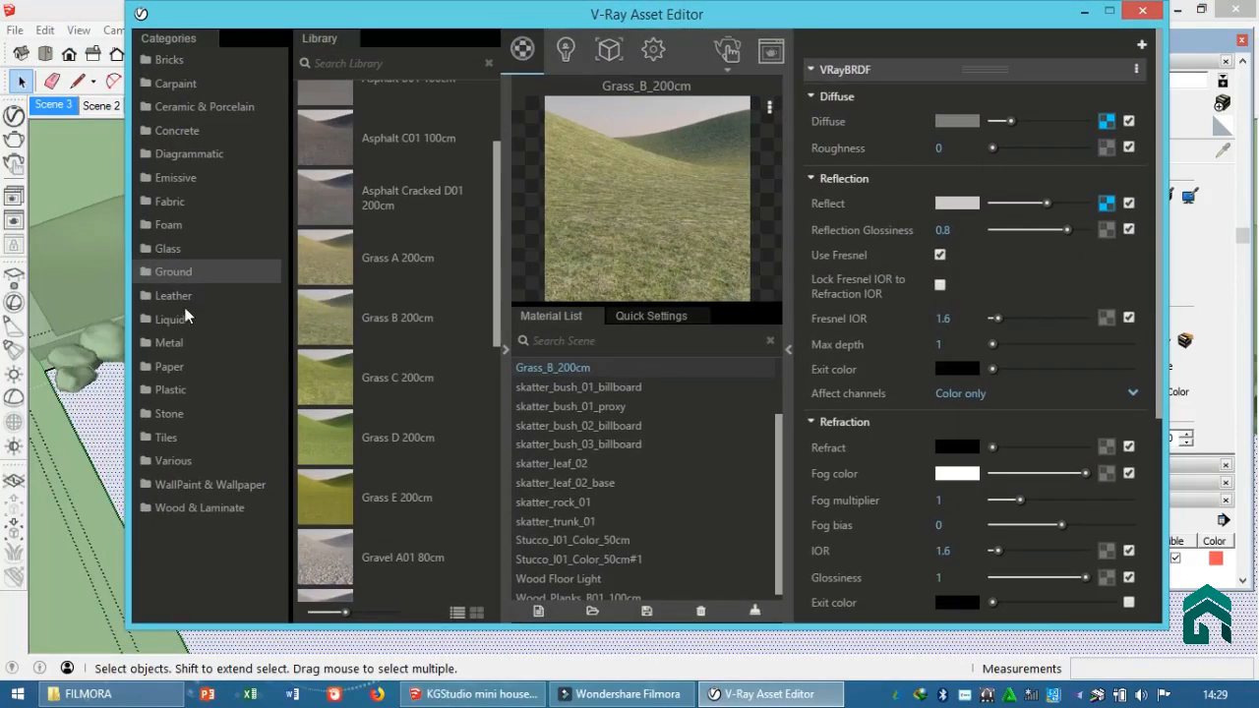
{"action": "left_click", "coordinate": [185, 317]}
{"action": "scroll", "coordinate": [398, 319], "scroll_direction": "down", "scroll_amount": 5}
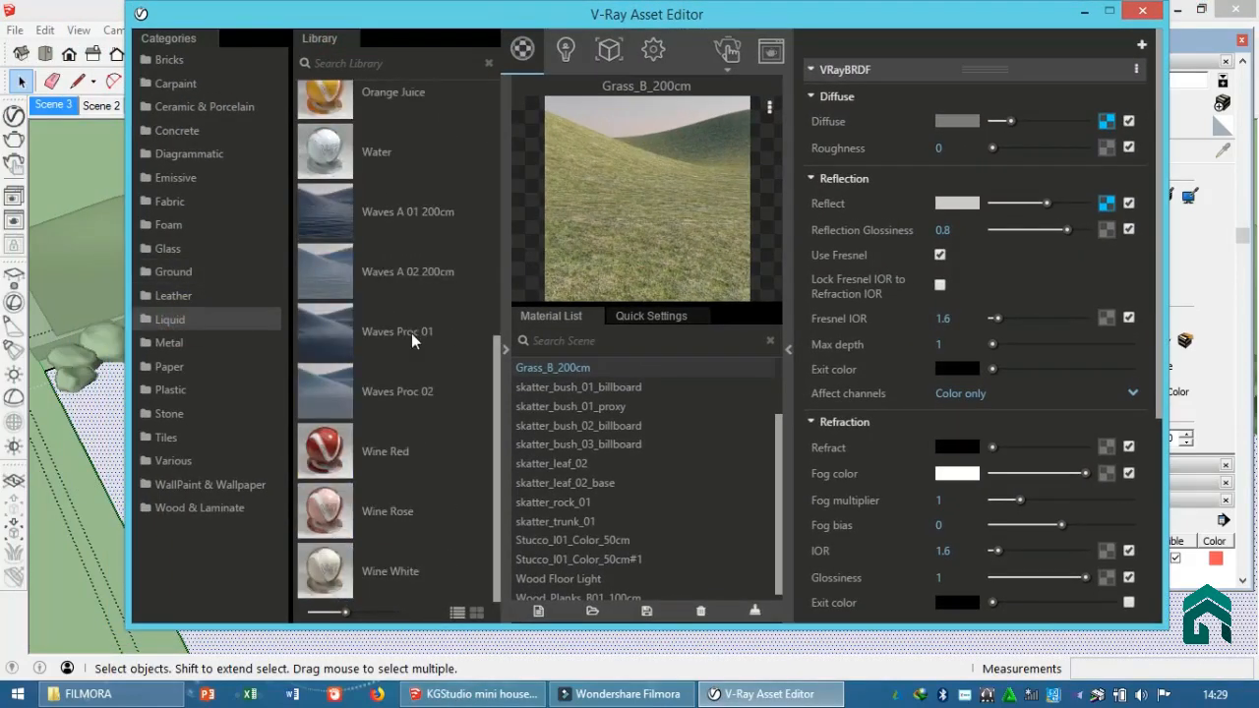
{"action": "left_click_drag", "start_coordinate": [412, 333], "coordinate": [609, 436]}
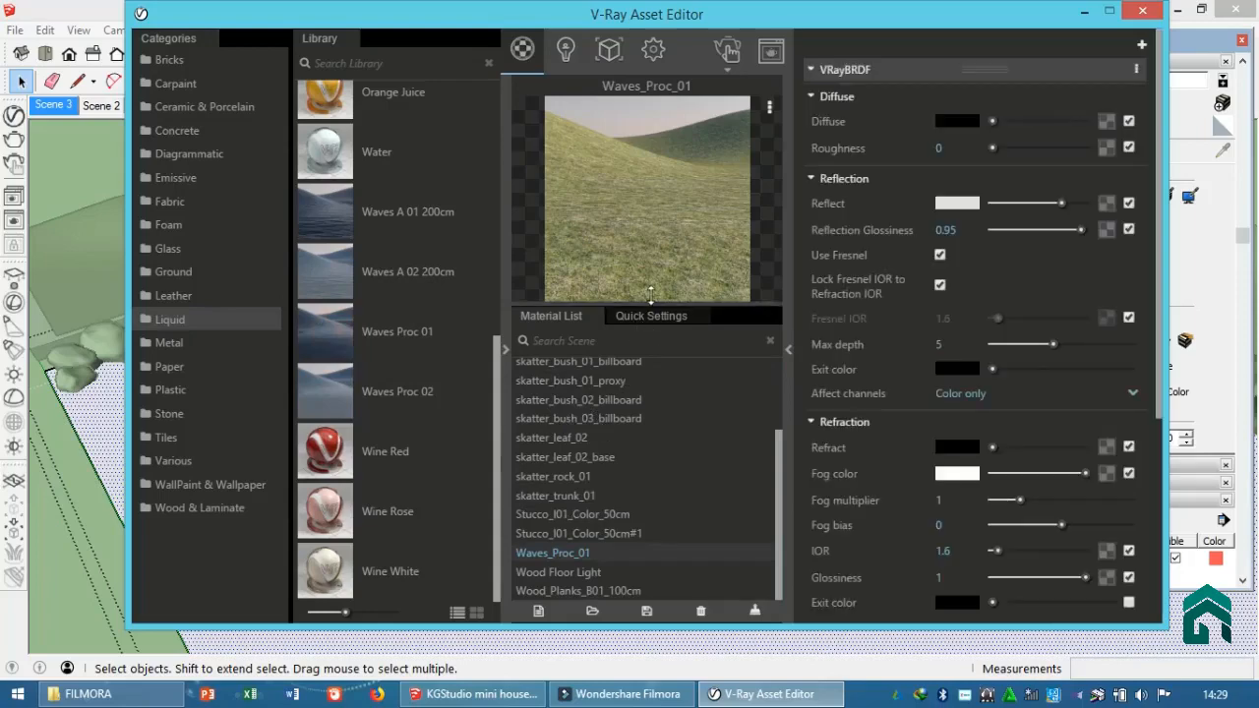
{"action": "right_click", "coordinate": [678, 157]}
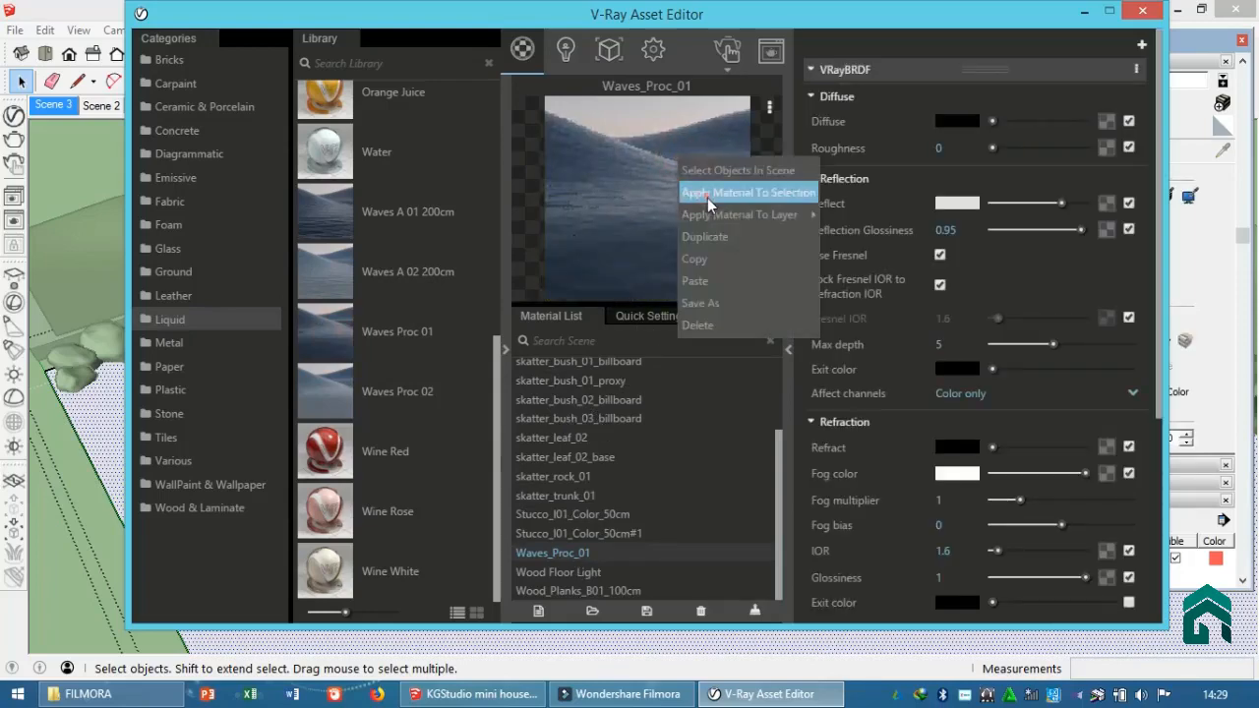
{"action": "left_click", "coordinate": [708, 197]}
{"action": "left_click", "coordinate": [1144, 12]}
Step: Return to the Scene 3 view, save the model and close the Default Tray
{"action": "middle_click_drag", "start_coordinate": [822, 261], "coordinate": [689, 386]}
{"action": "middle_click_drag", "start_coordinate": [854, 213], "coordinate": [195, 155]}
{"action": "left_click", "coordinate": [54, 105]}
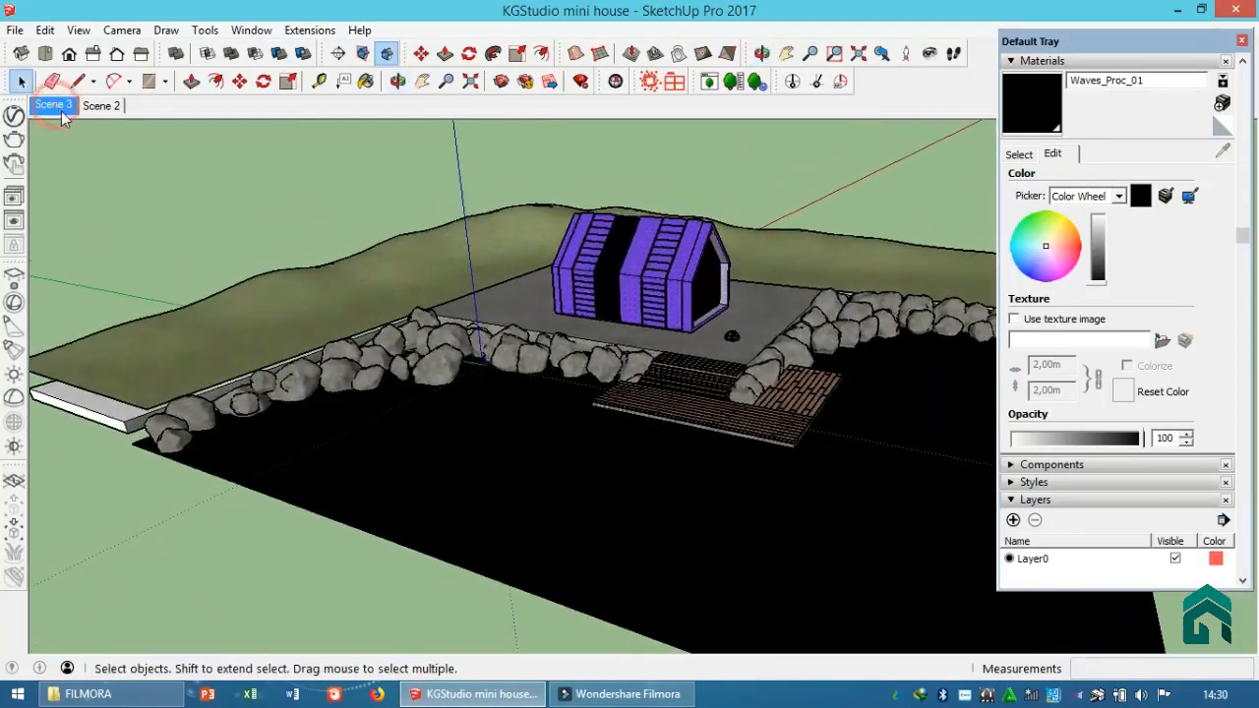
{"action": "left_click", "coordinate": [15, 29]}
{"action": "left_click", "coordinate": [16, 31]}
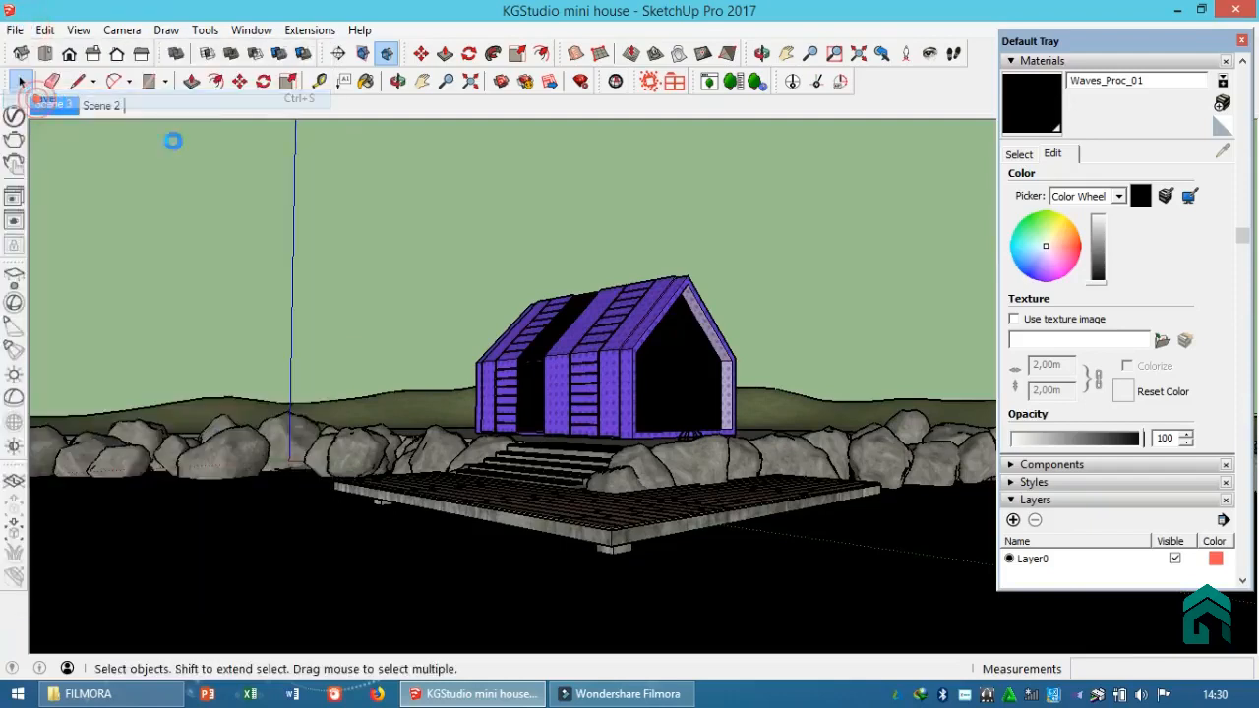
{"action": "left_click", "coordinate": [1241, 42]}
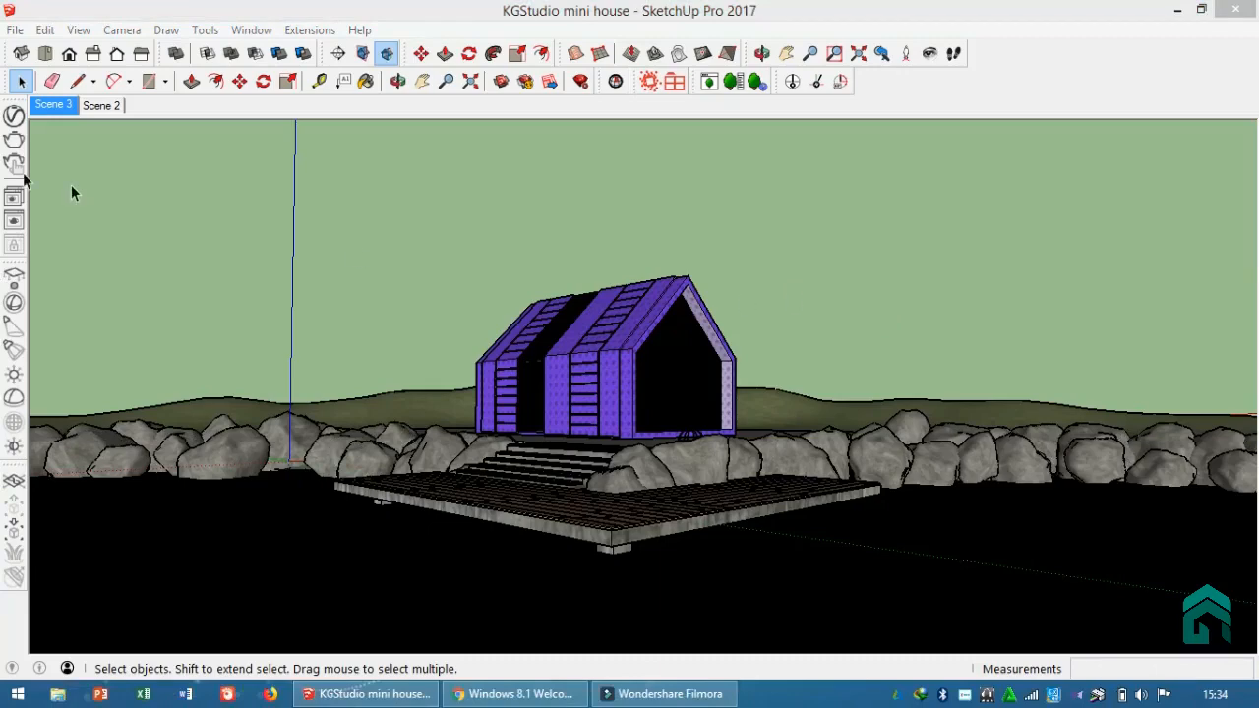
Step: Turn off progressive rendering in the V-Ray settings and set the camera's exposure value to 13
{"action": "left_click", "coordinate": [14, 115]}
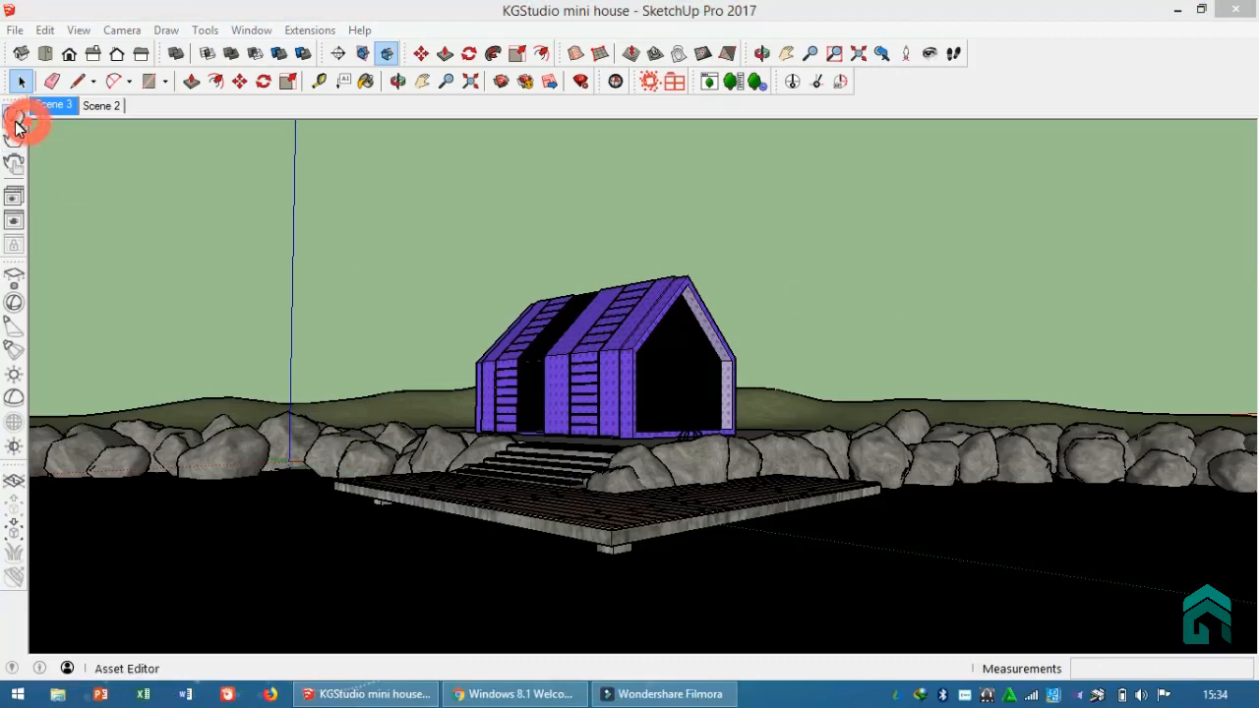
{"action": "left_click", "coordinate": [295, 166]}
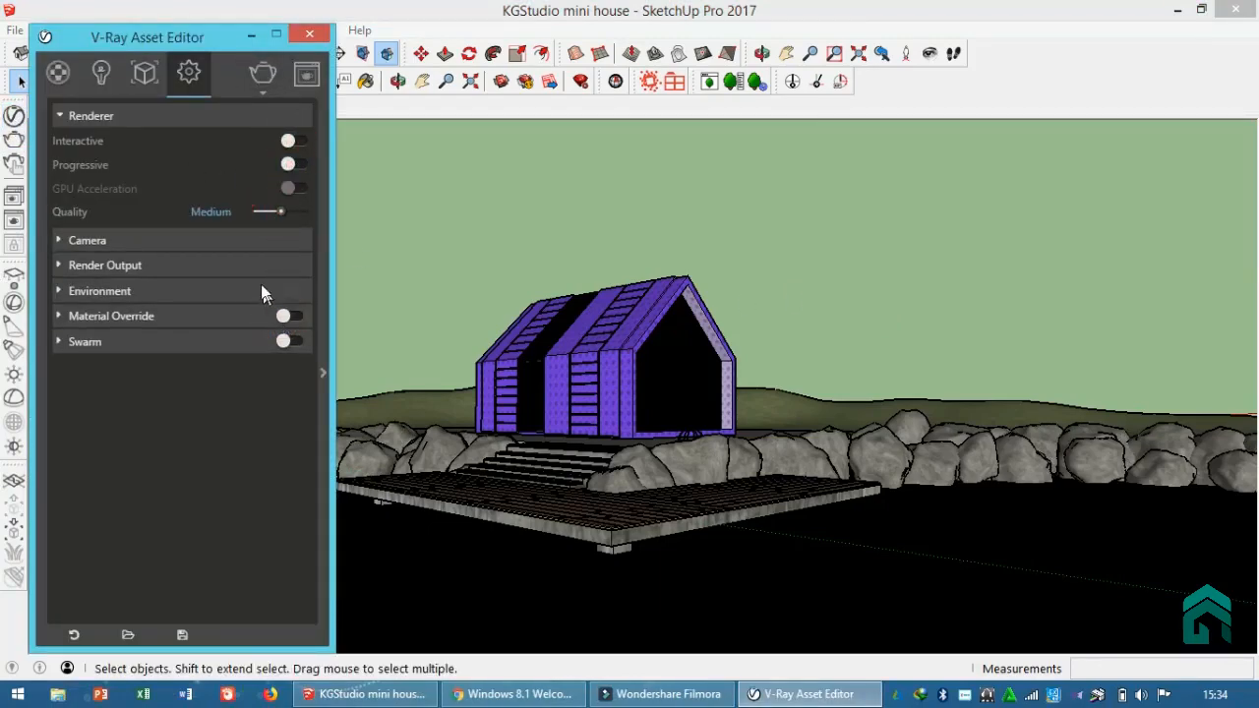
{"action": "left_click", "coordinate": [247, 243]}
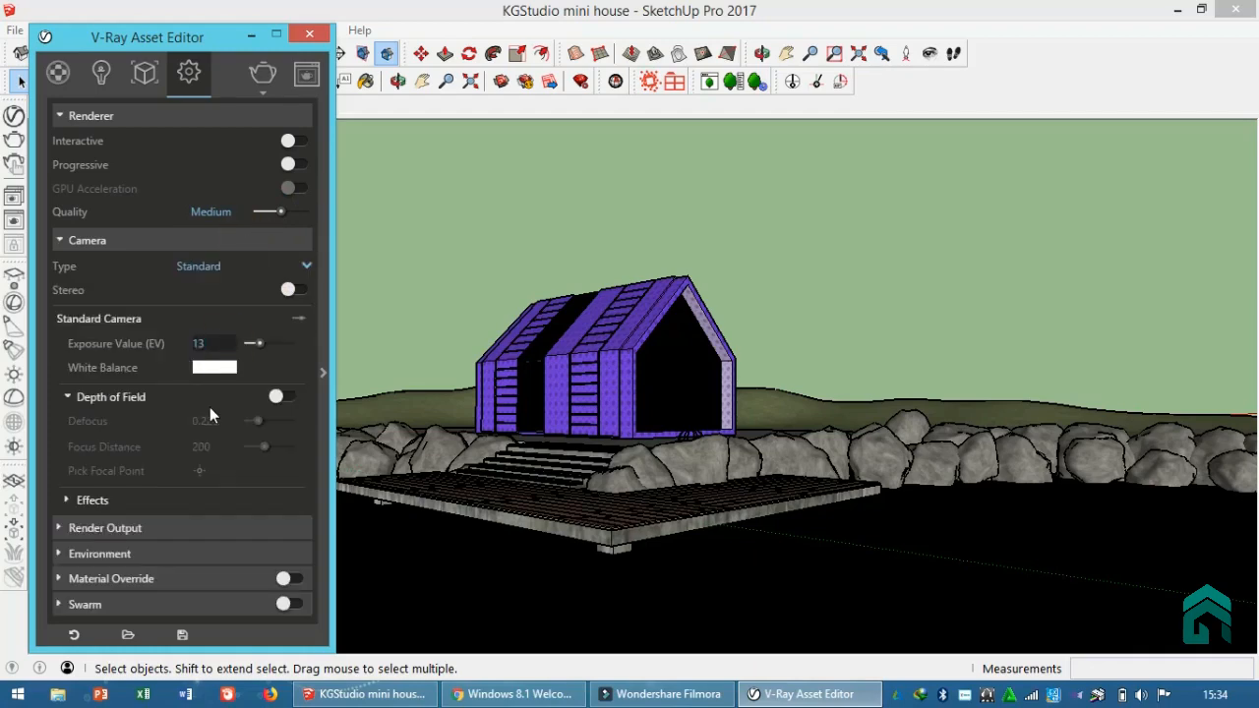
Step: Enable depth of field focused on the house's front corner with defocus 0.35, and open the camera effects settings
{"action": "left_click", "coordinate": [198, 471]}
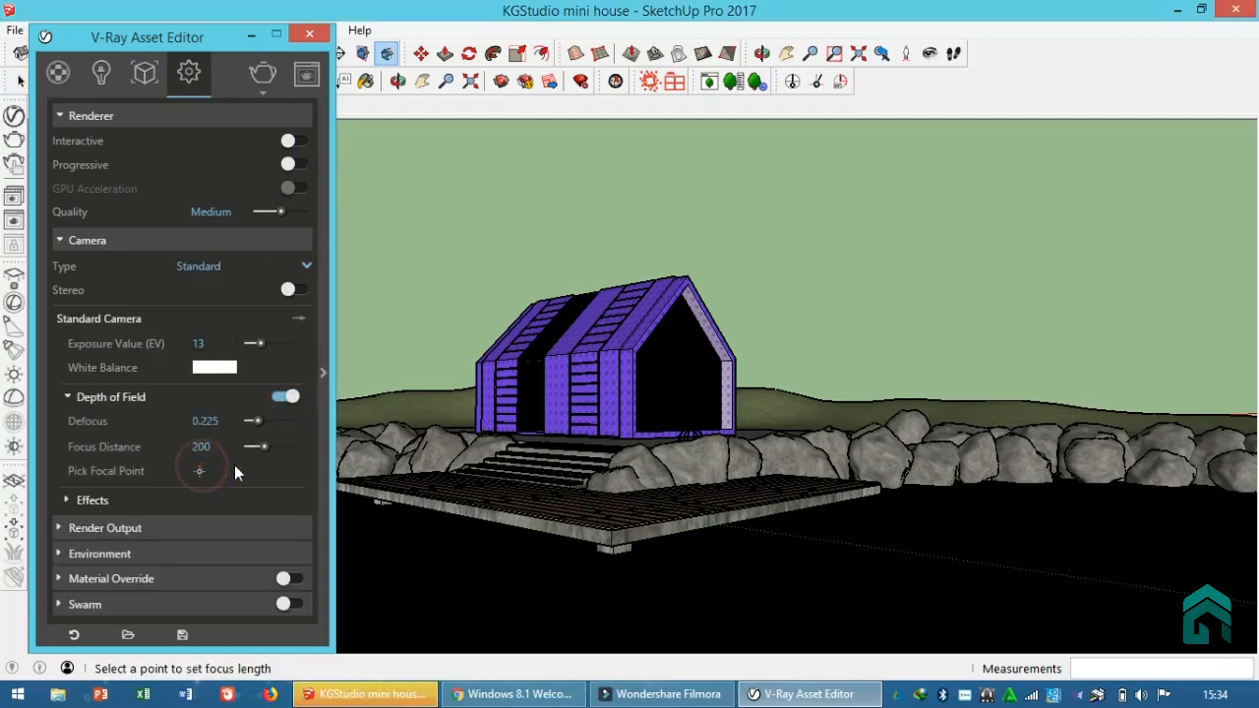
{"action": "left_click", "coordinate": [632, 396]}
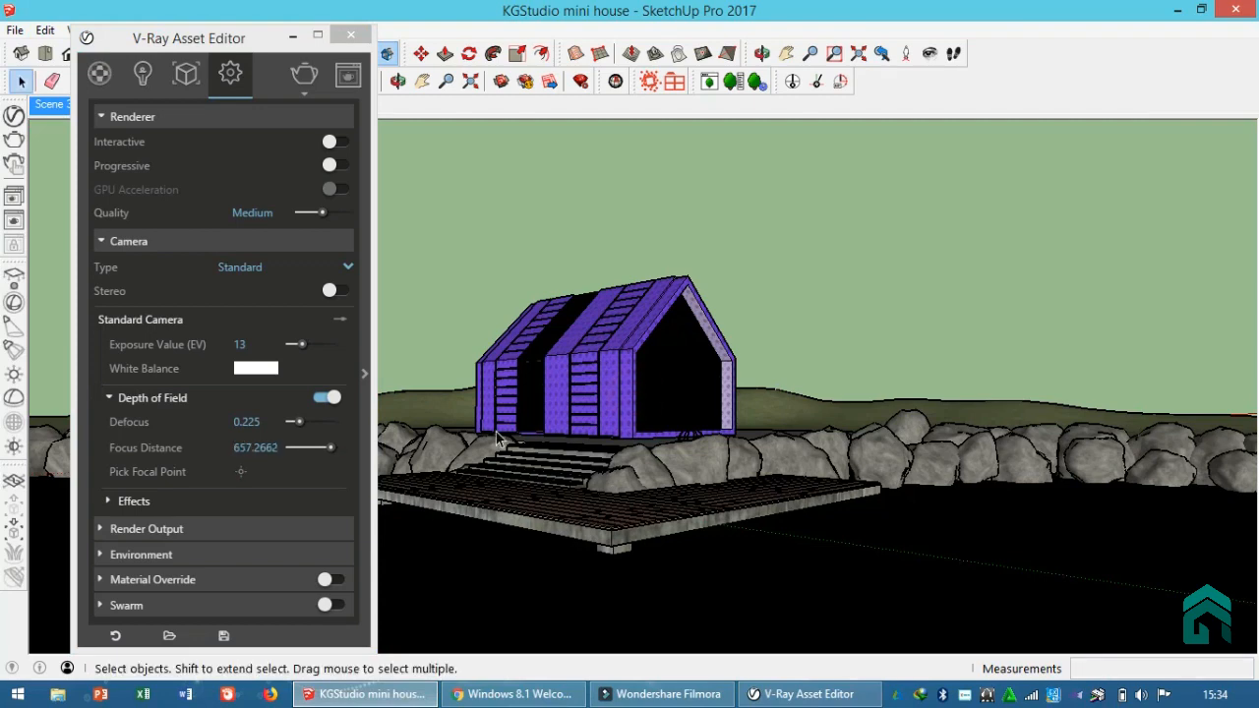
{"action": "double_click", "coordinate": [243, 421]}
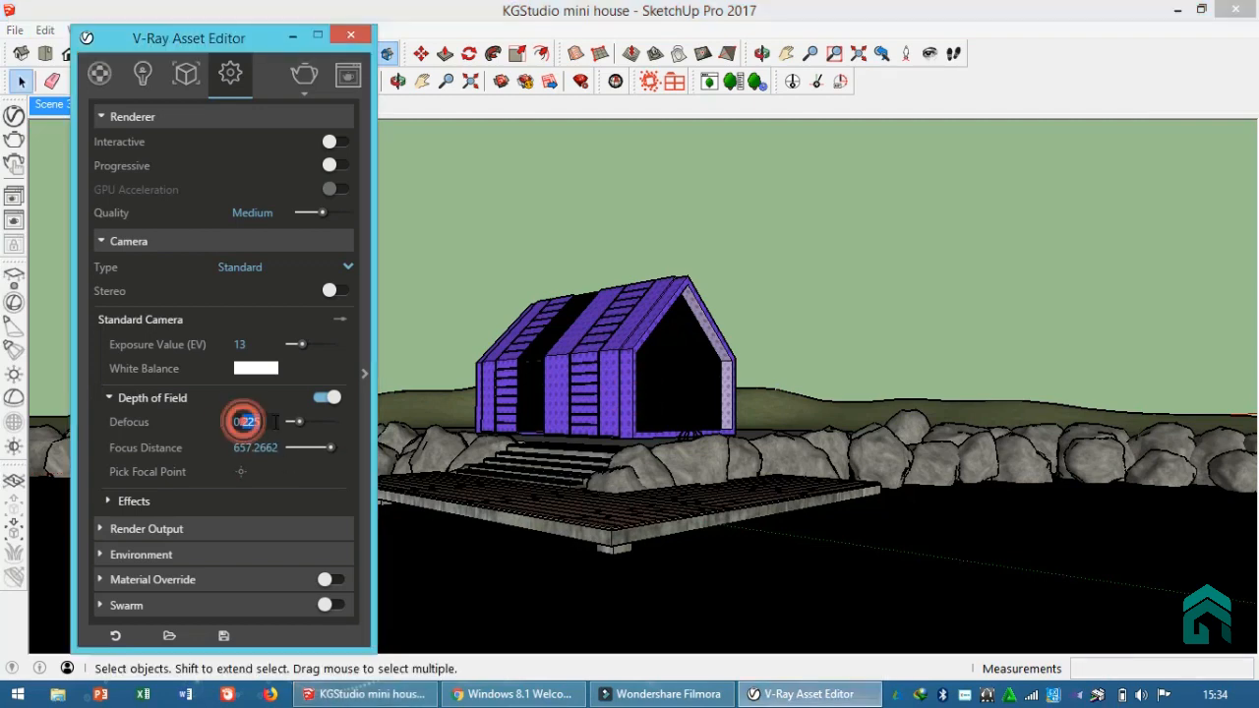
{"action": "left_click", "coordinate": [292, 503]}
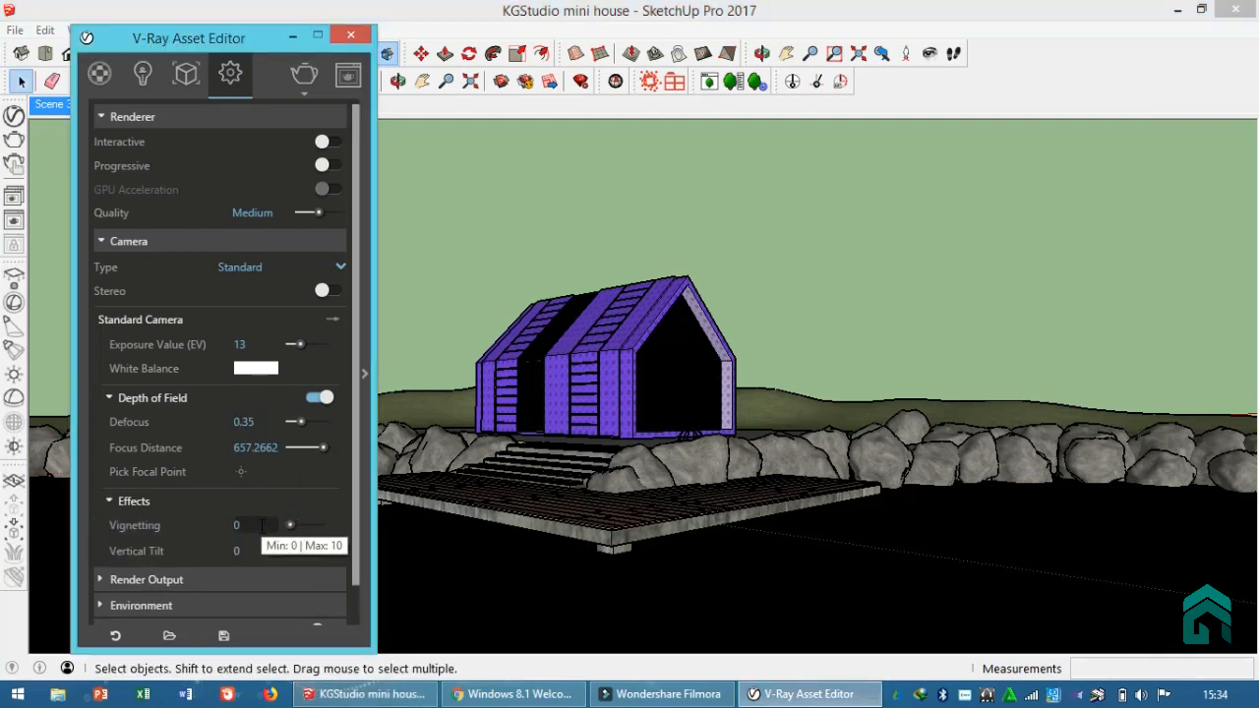
Step: Set the camera's vignetting effect to 1.1
{"action": "type", "text": "1"}
{"action": "left_click", "coordinate": [281, 498]}
{"action": "left_click", "coordinate": [280, 498]}
{"action": "left_click", "coordinate": [258, 523]}
{"action": "type", "text": ".7"}
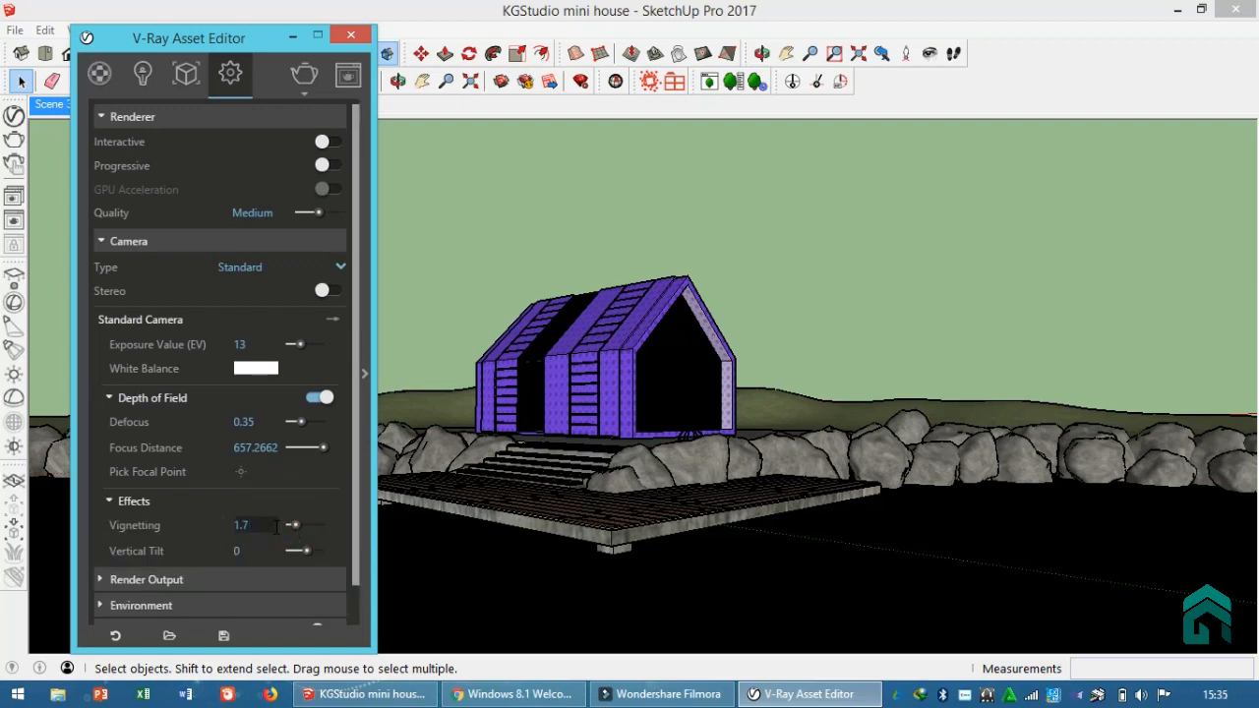
{"action": "left_click", "coordinate": [280, 503]}
{"action": "left_click", "coordinate": [279, 504]}
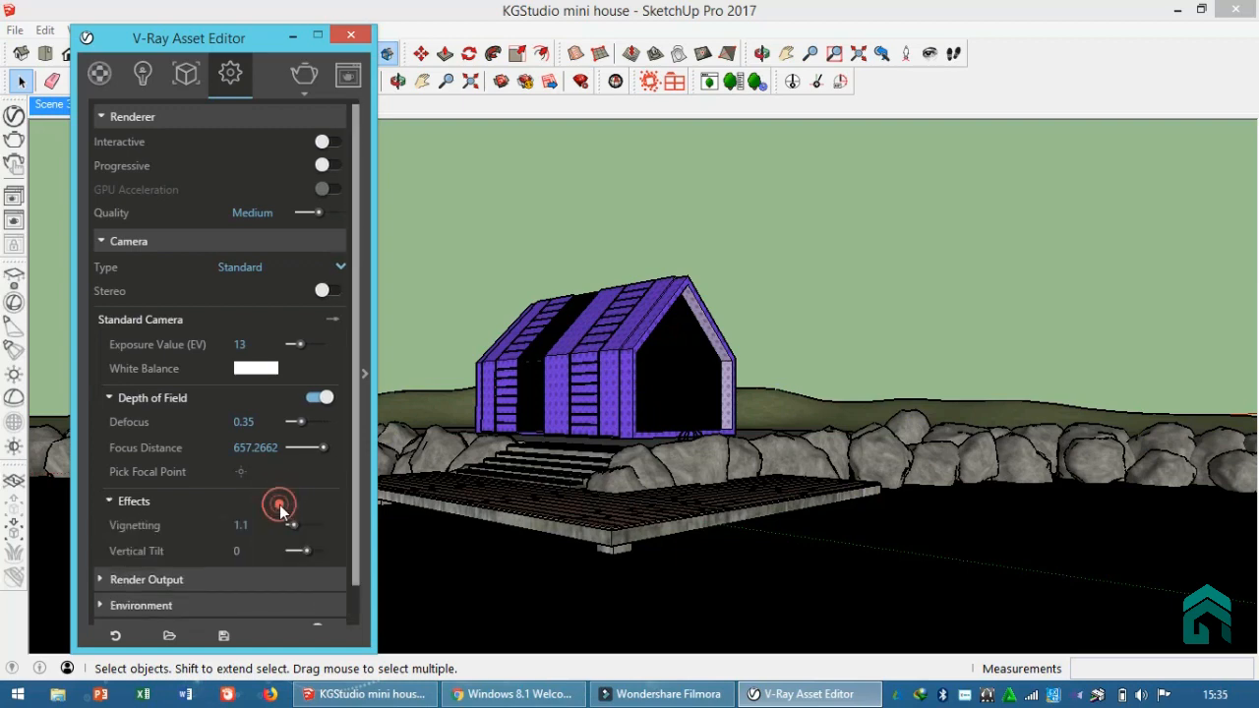
Step: Set the render output size to 1820 x 1024 pixels in 16:9 widescreen and turn on the safe frame
{"action": "left_click", "coordinate": [247, 580]}
{"action": "scroll", "coordinate": [272, 576], "scroll_direction": "down", "scroll_amount": 3}
{"action": "left_click", "coordinate": [255, 442]}
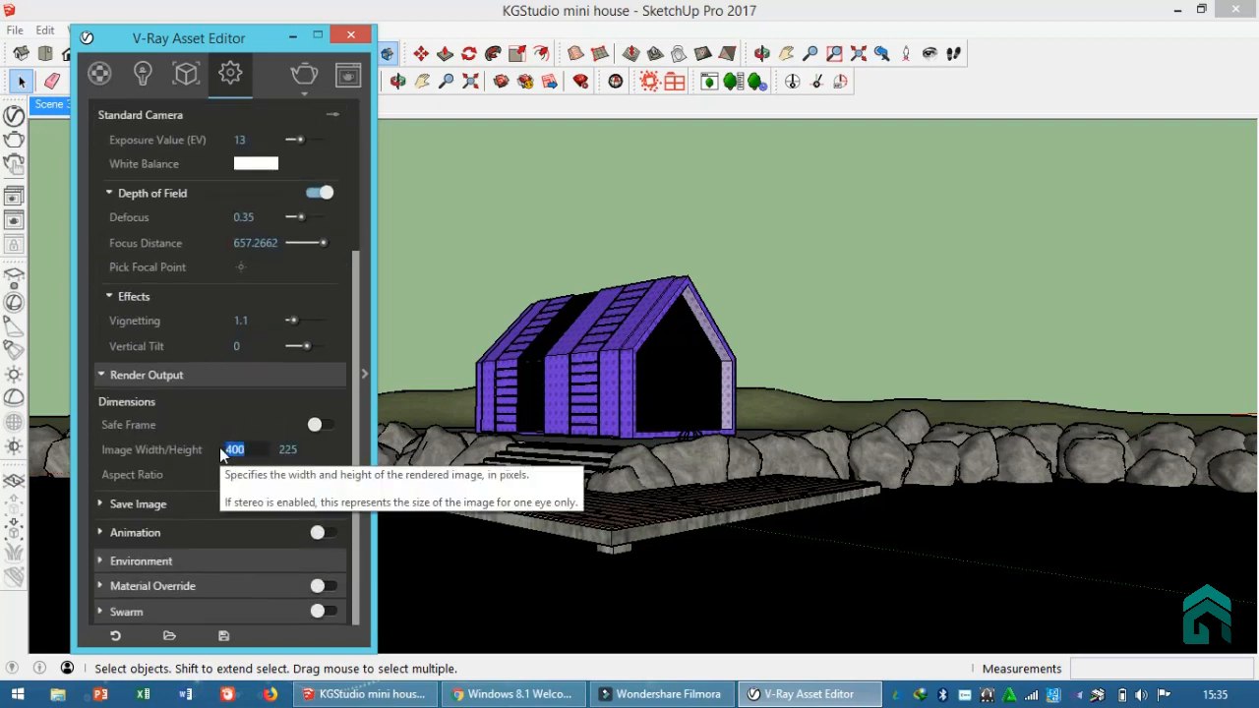
{"action": "key", "text": "Return"}
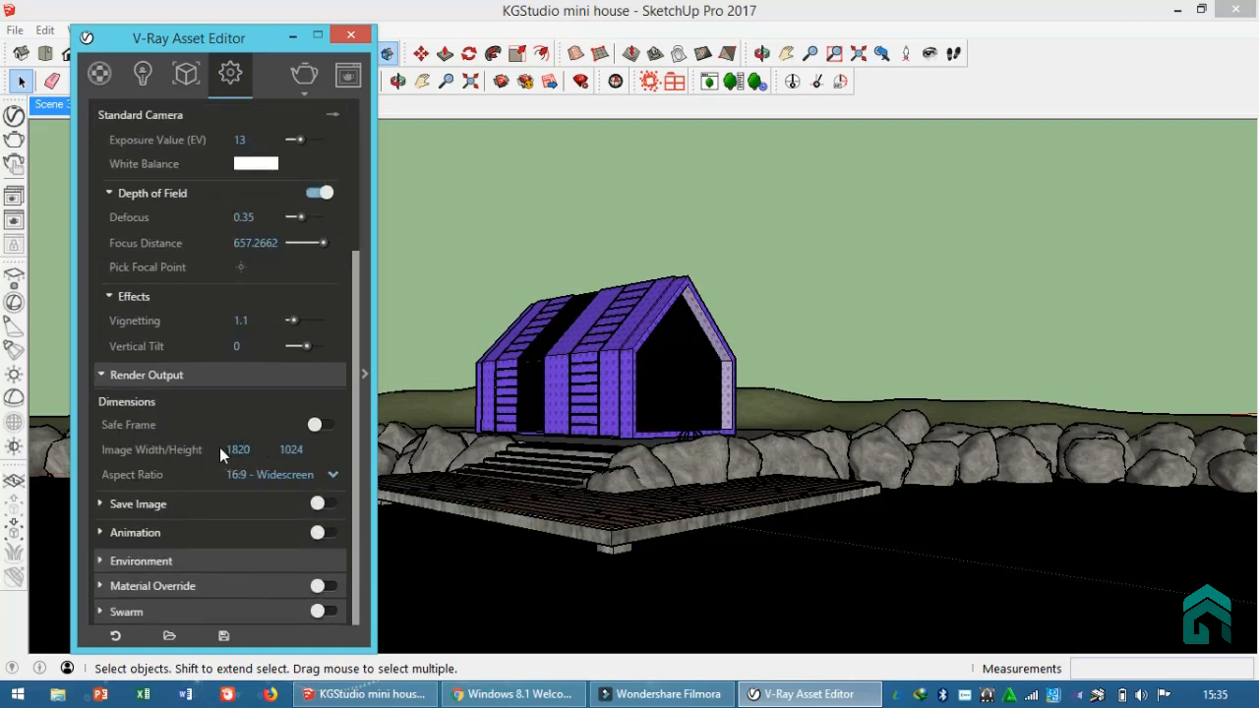
{"action": "left_click", "coordinate": [323, 425]}
{"action": "left_click_drag", "start_coordinate": [246, 37], "coordinate": [163, 253]}
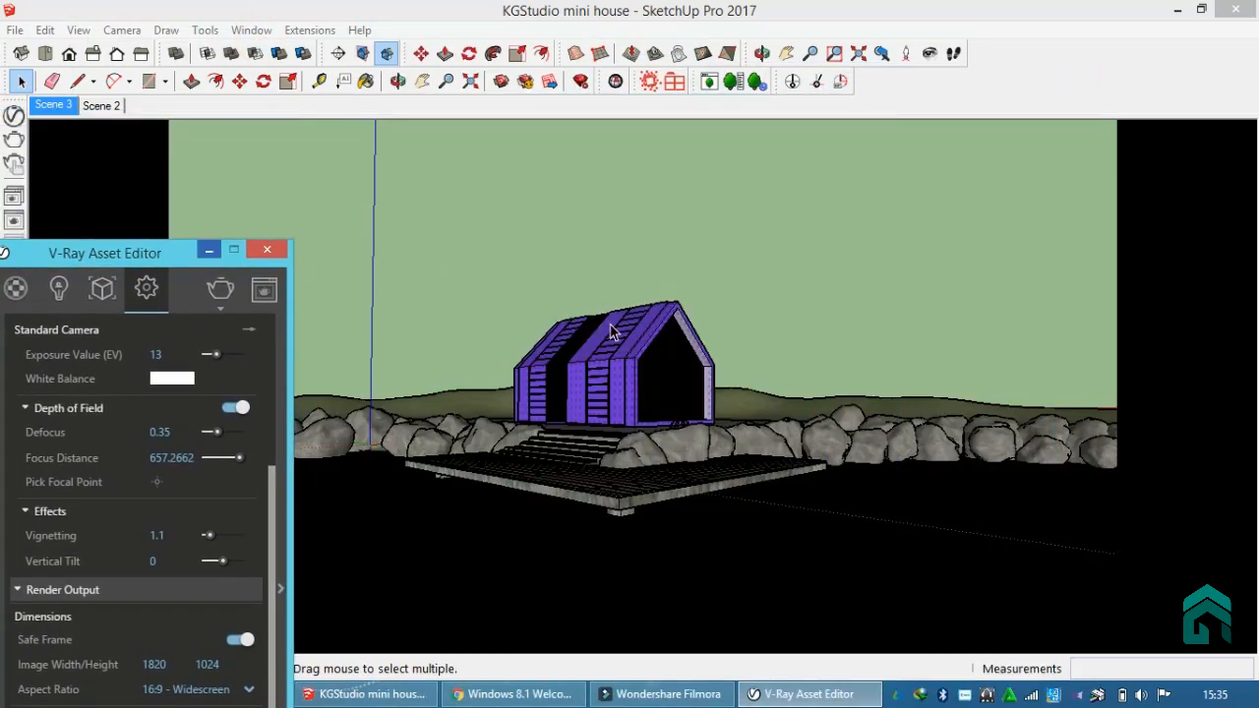
{"action": "left_click", "coordinate": [576, 328]}
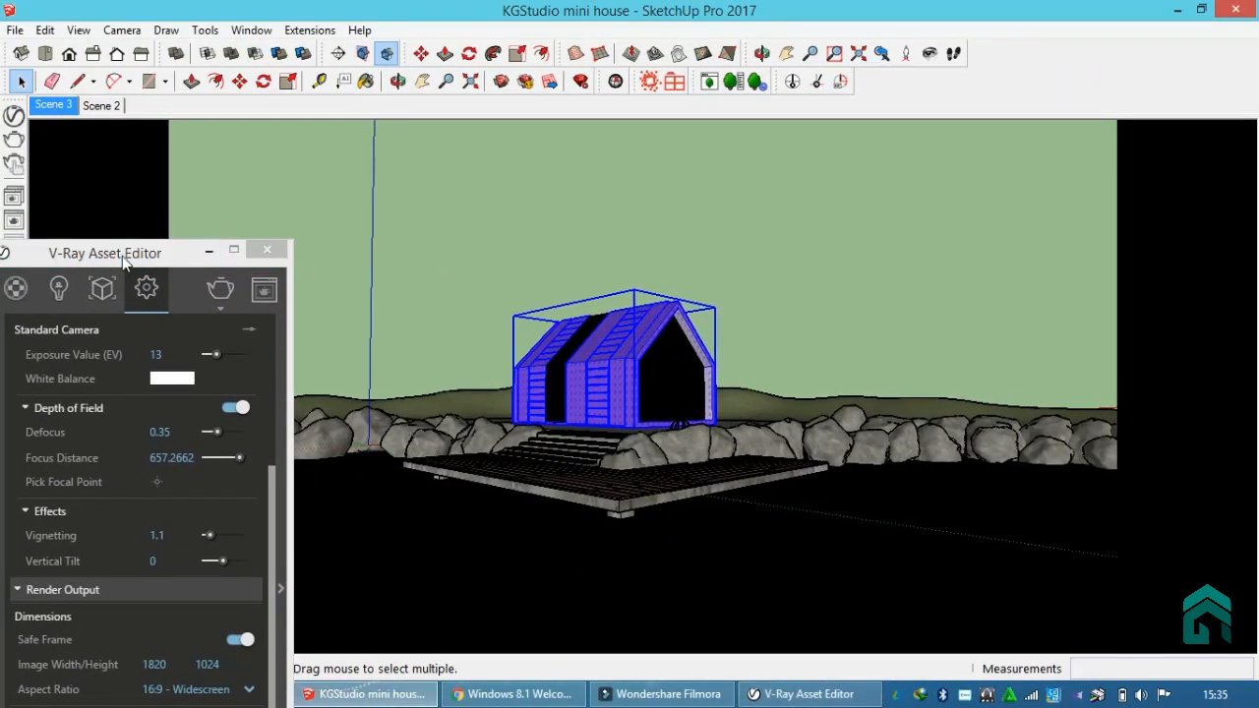
{"action": "left_click_drag", "start_coordinate": [122, 258], "coordinate": [542, 46]}
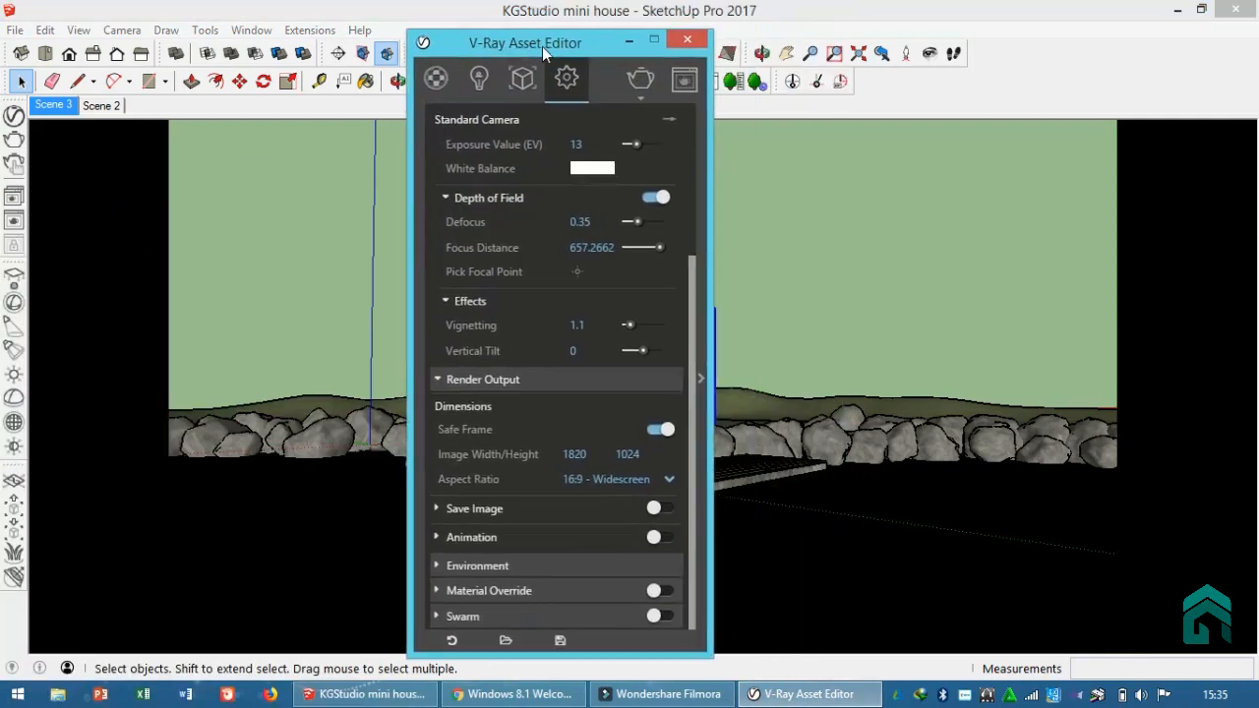
Step: Enable ambient occlusion for global illumination with radius 3 and occlusion amount 3
{"action": "left_click", "coordinate": [642, 380]}
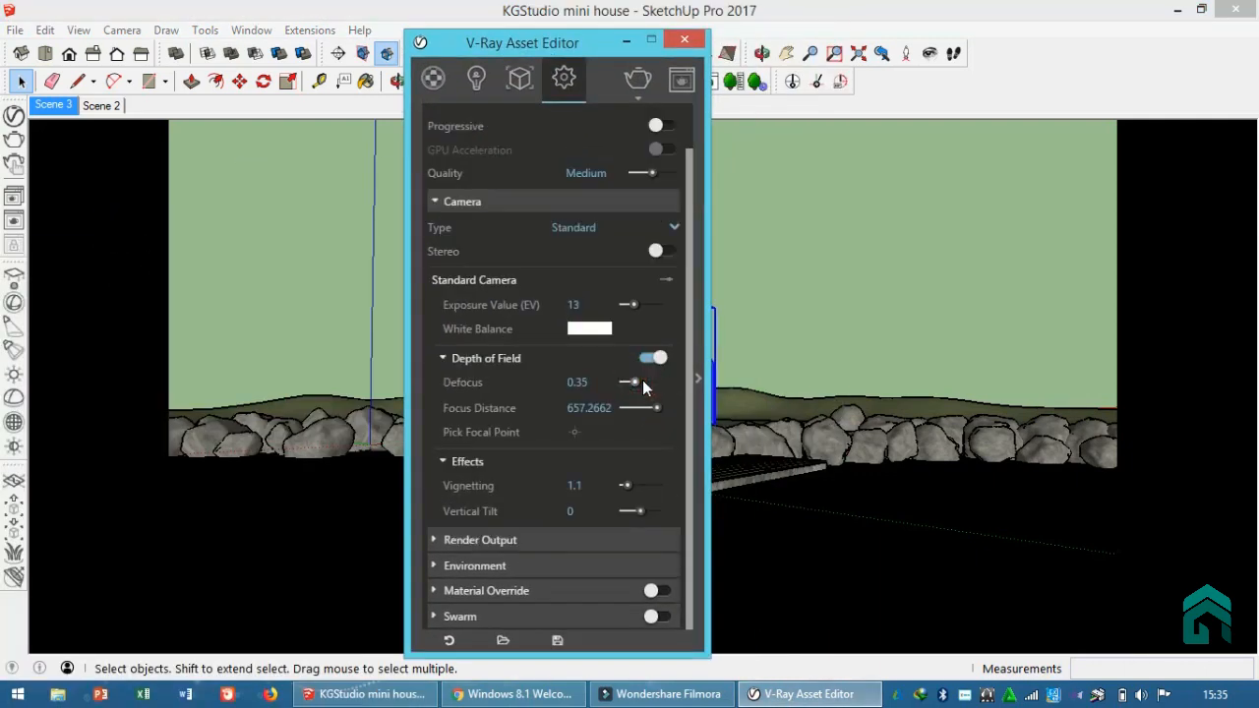
{"action": "left_click", "coordinate": [573, 203]}
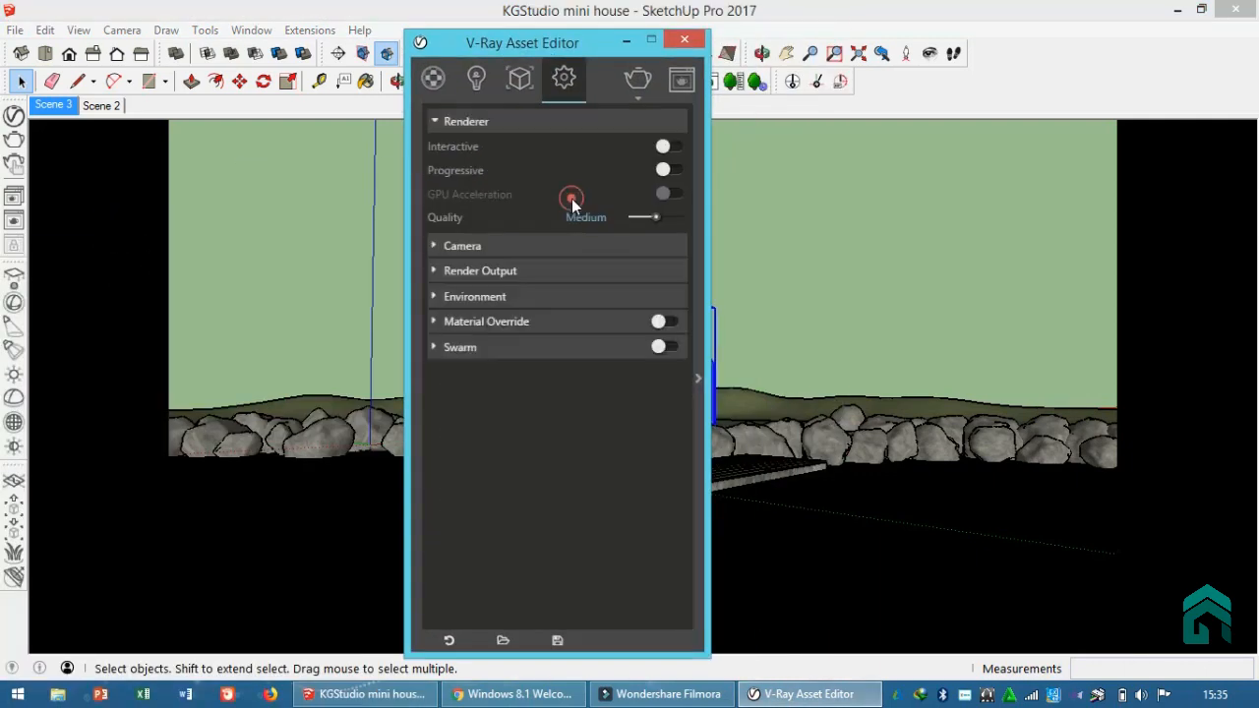
{"action": "left_click", "coordinate": [697, 155]}
{"action": "left_click", "coordinate": [821, 104]}
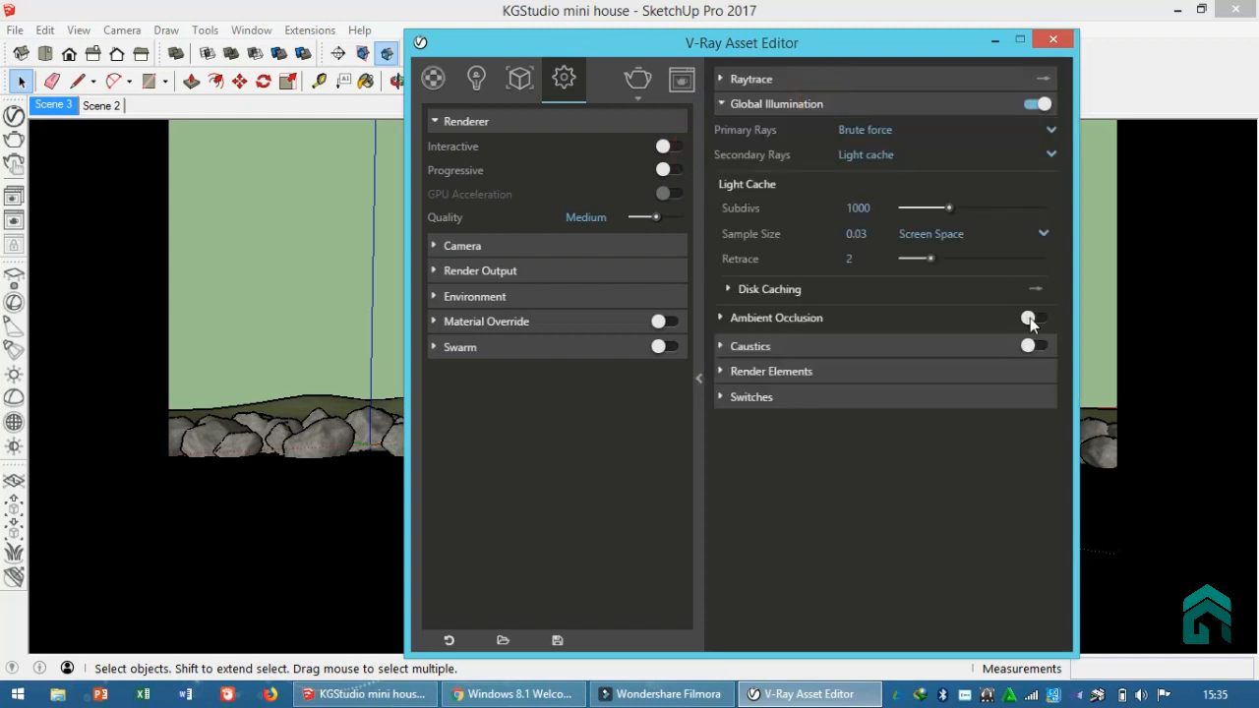
{"action": "left_click", "coordinate": [993, 317]}
{"action": "left_click", "coordinate": [856, 342]}
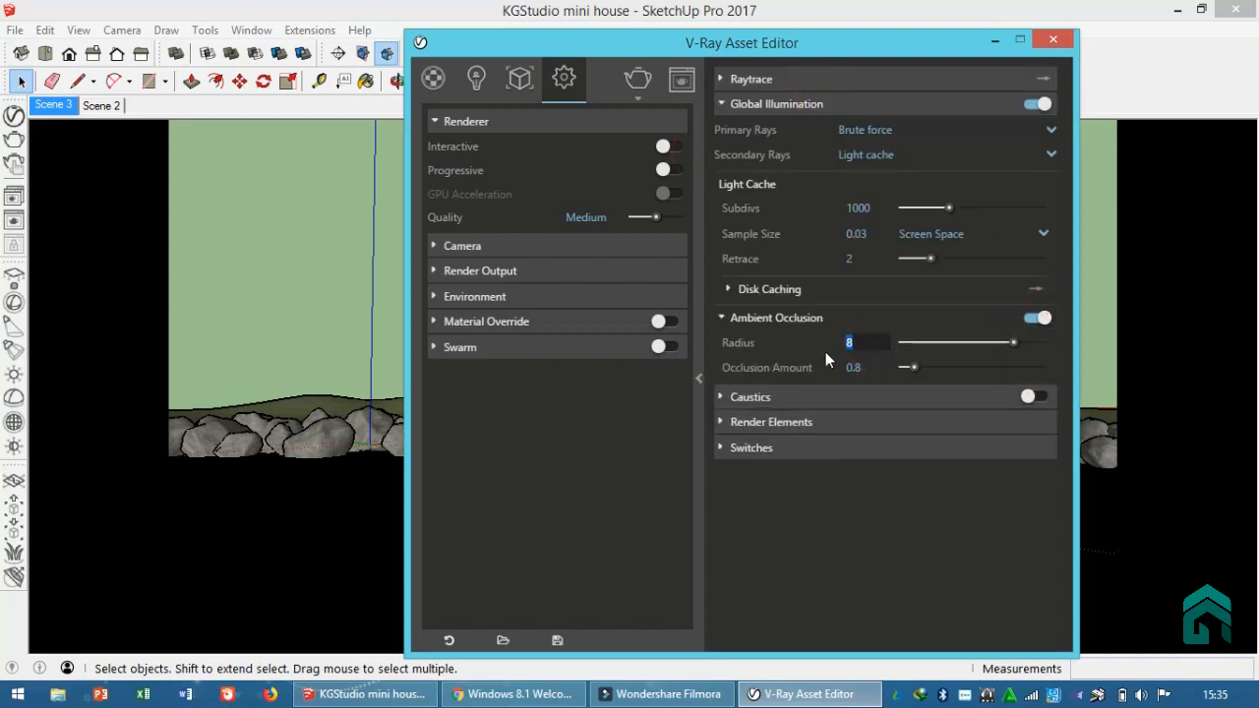
Step: Add the Denoiser render element and collapse the render element and global illumination settings
{"action": "left_click", "coordinate": [862, 424]}
{"action": "left_click", "coordinate": [779, 449]}
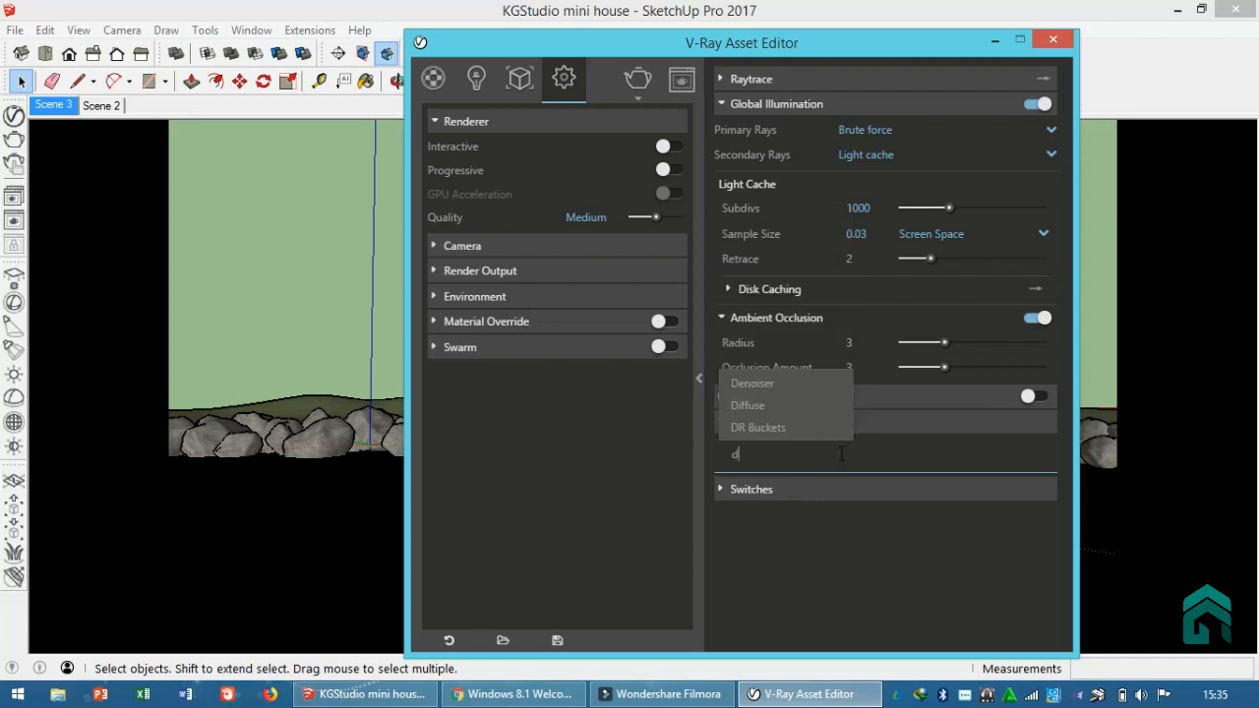
{"action": "left_click", "coordinate": [785, 387]}
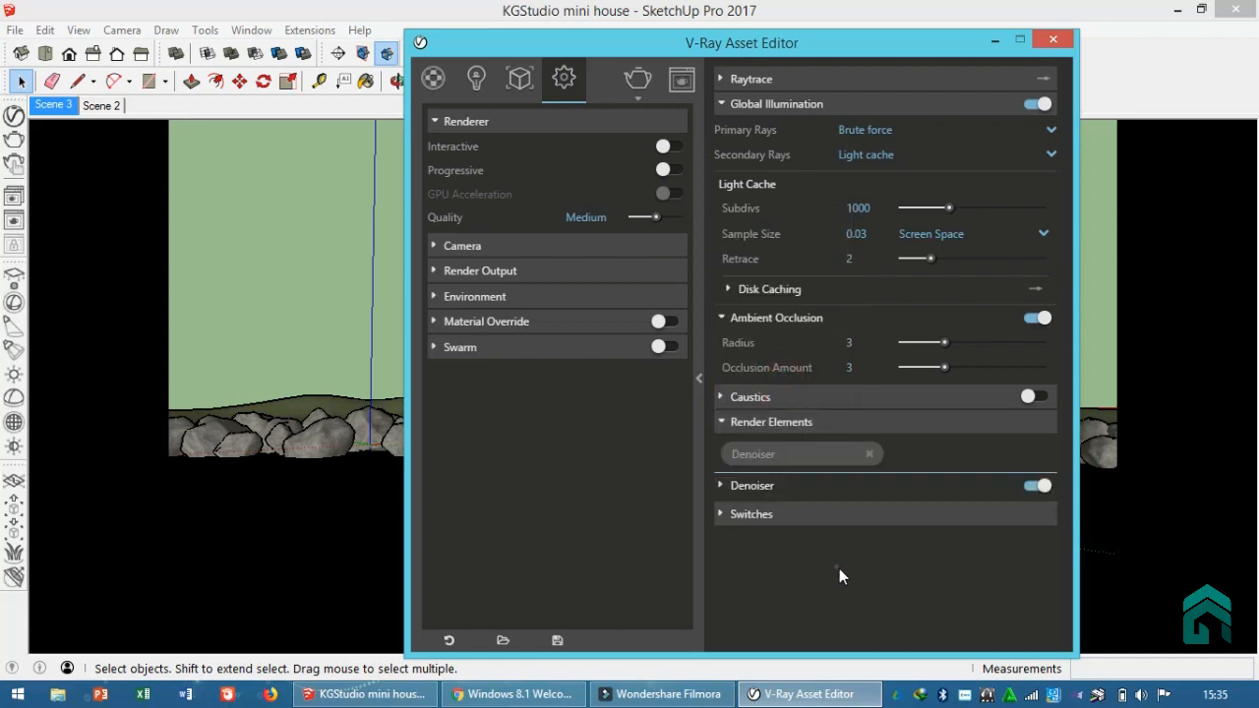
{"action": "left_click", "coordinate": [795, 424]}
{"action": "left_click", "coordinate": [804, 105]}
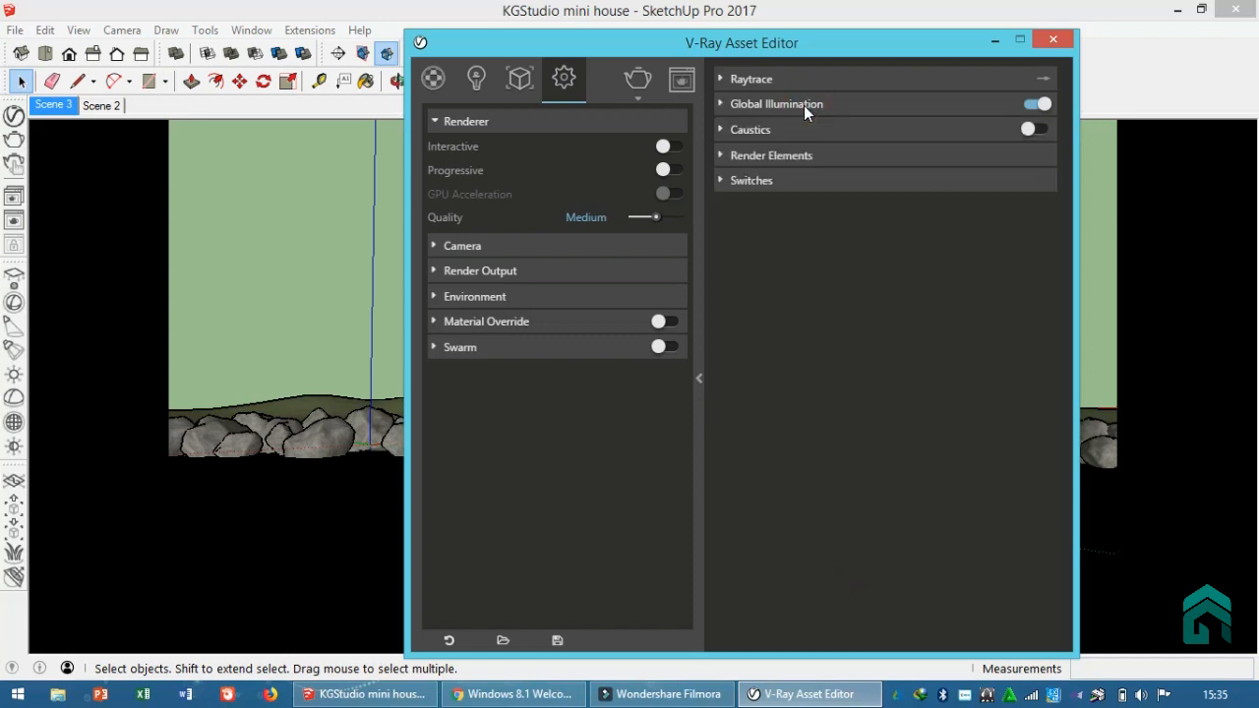
Step: Check that Skatter 7 is enabled in the Skatter render list, and start the V-Ray render
{"action": "left_click", "coordinate": [636, 99]}
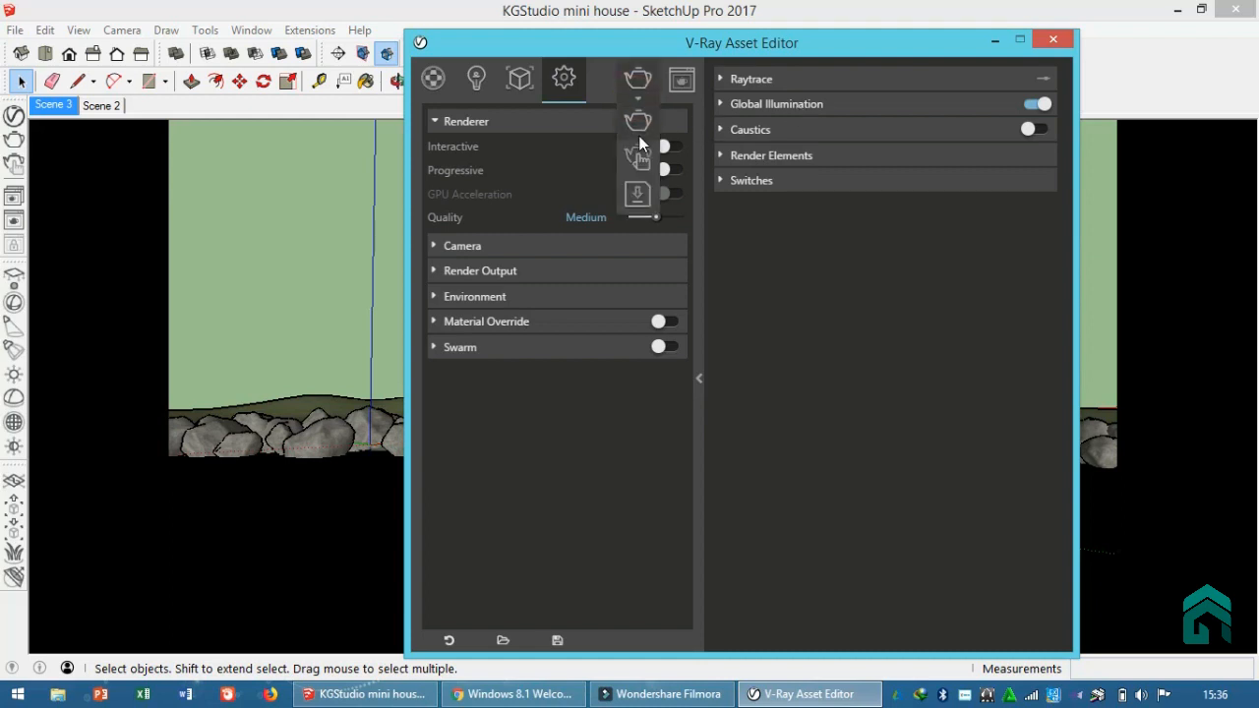
{"action": "mouse_move", "coordinate": [570, 47]}
{"action": "left_mouse_down"}
{"action": "mouse_move", "coordinate": [174, 67]}
{"action": "mouse_move", "coordinate": [214, 111]}
{"action": "left_mouse_up"}
{"action": "left_click", "coordinate": [650, 82]}
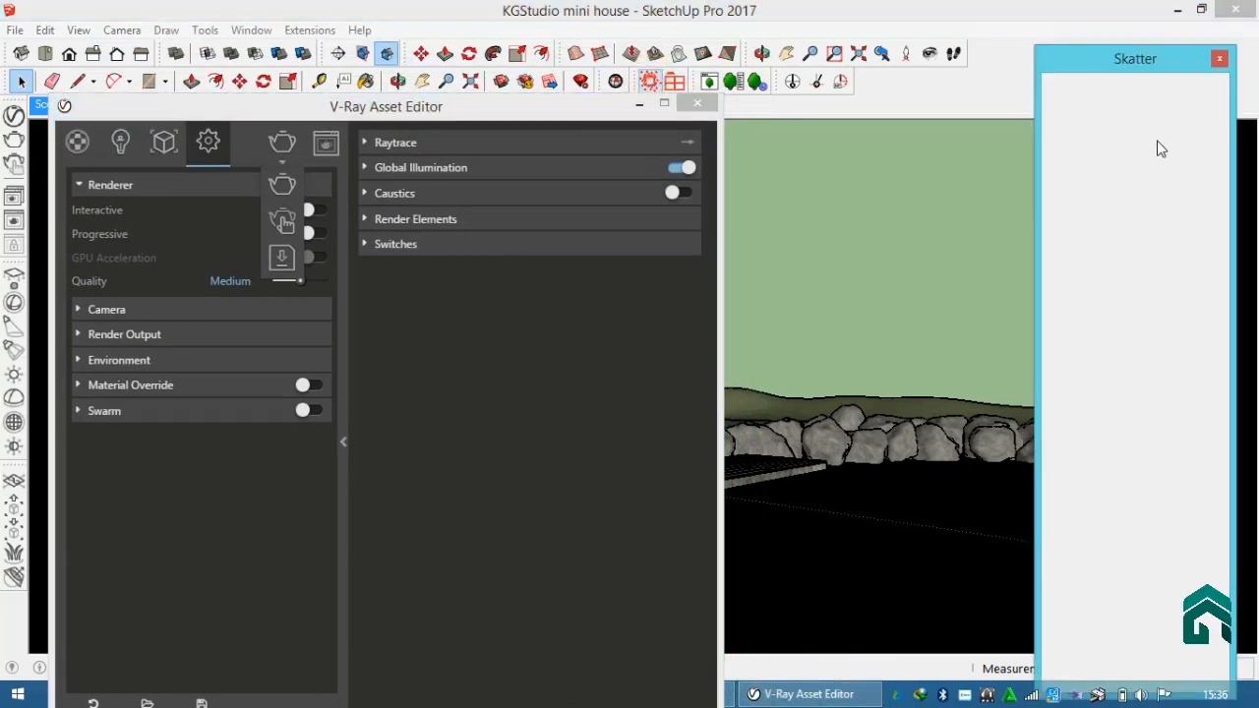
{"action": "left_click", "coordinate": [1109, 87]}
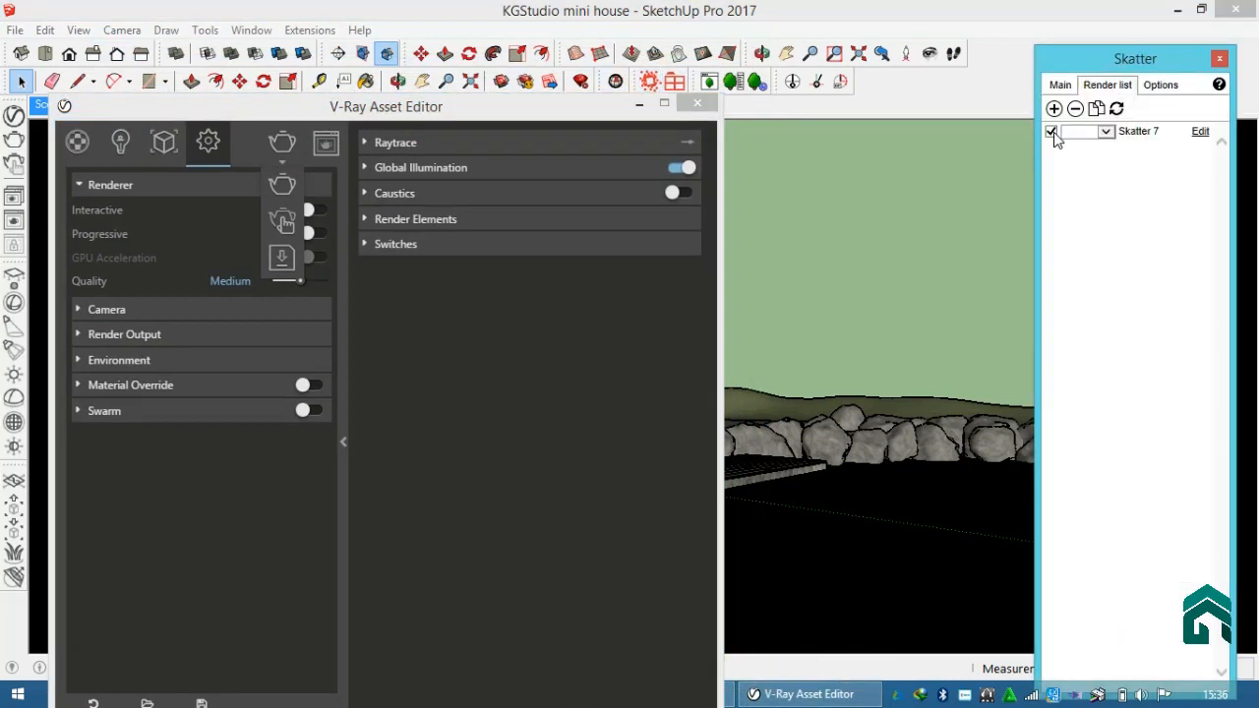
{"action": "left_click", "coordinate": [1220, 60]}
{"action": "left_click_drag", "start_coordinate": [830, 56], "coordinate": [904, 35]}
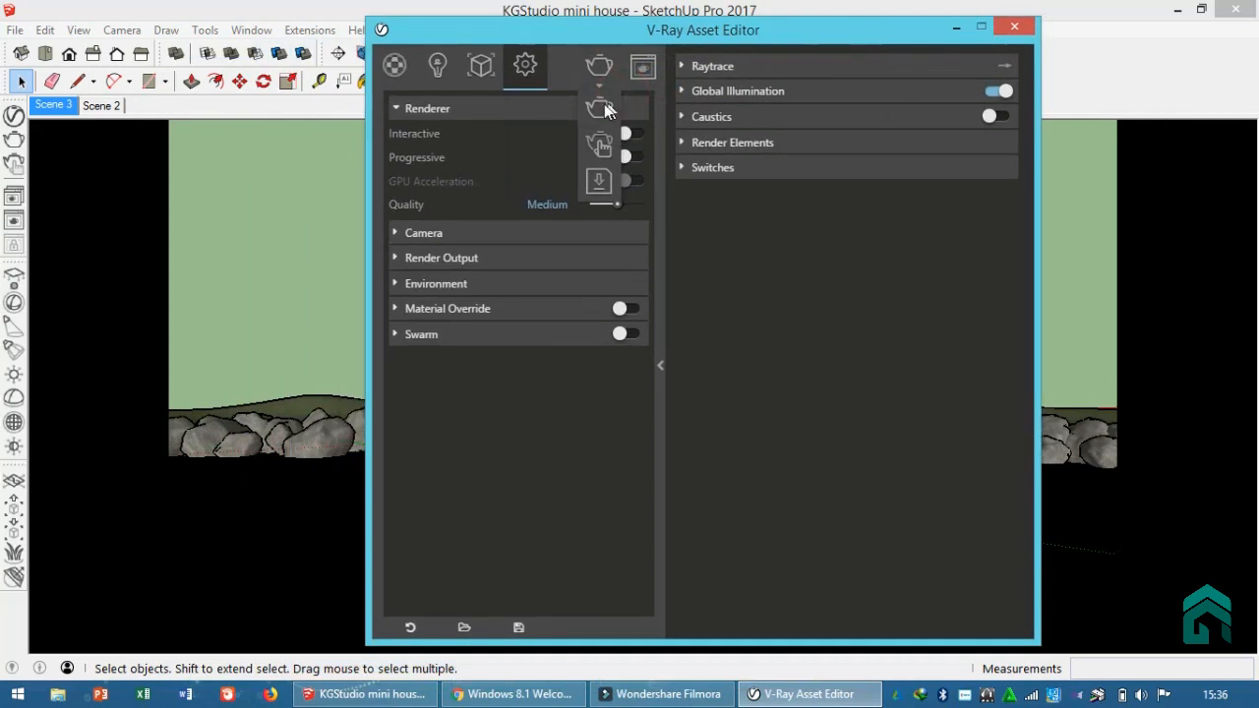
{"action": "left_click", "coordinate": [596, 105]}
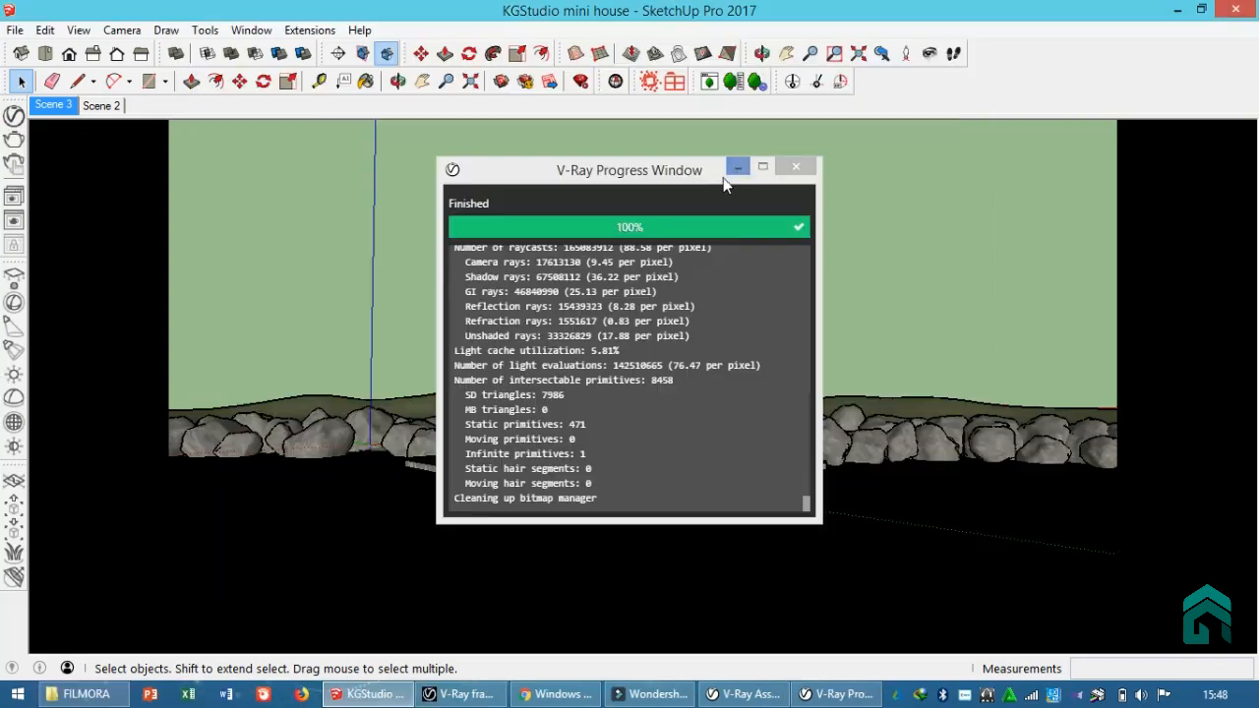
Step: Open the finished render and compare its Denoiser and RGB color channels close up on the house facade
{"action": "left_click", "coordinate": [728, 167]}
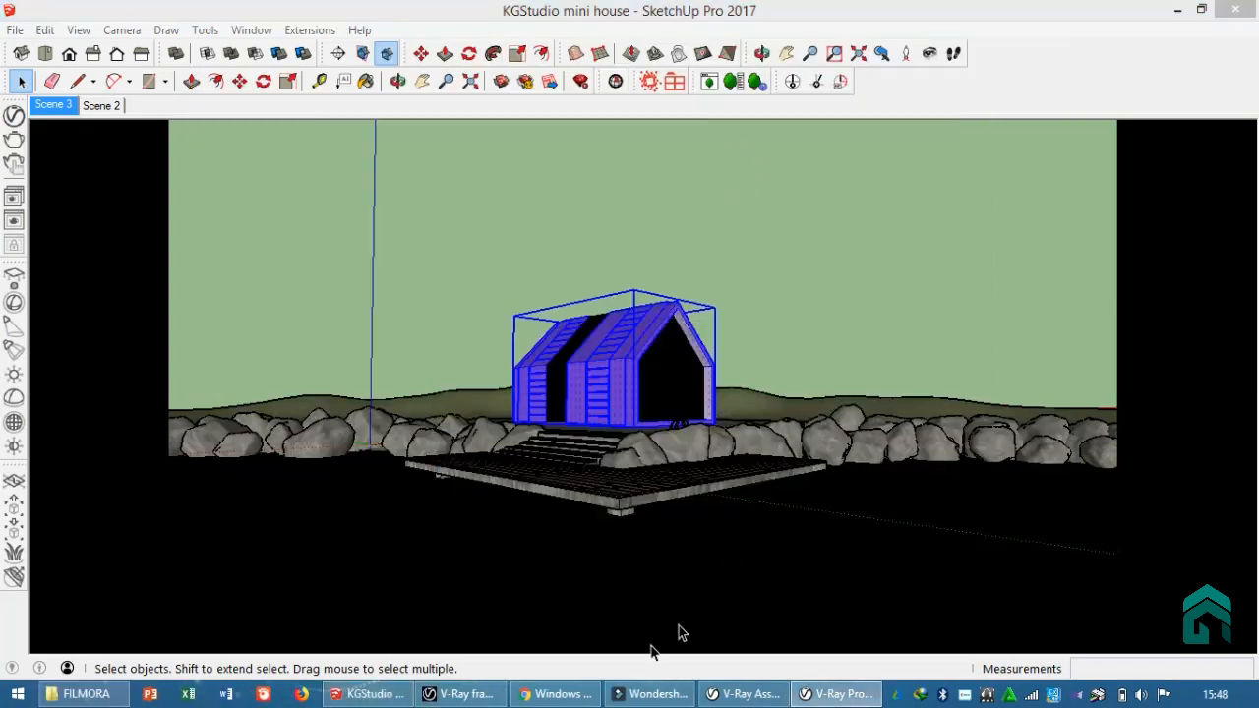
{"action": "left_click", "coordinate": [460, 694]}
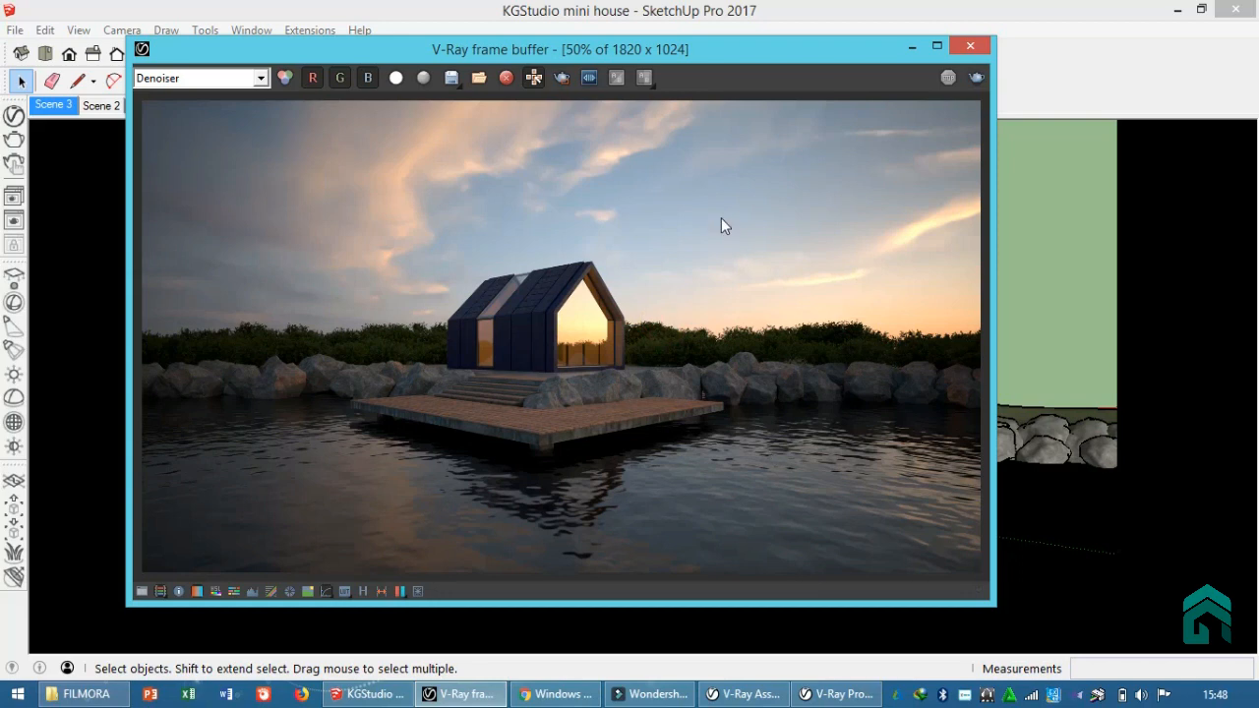
{"action": "left_click", "coordinate": [199, 80]}
{"action": "left_click", "coordinate": [197, 96]}
{"action": "left_click", "coordinate": [198, 81]}
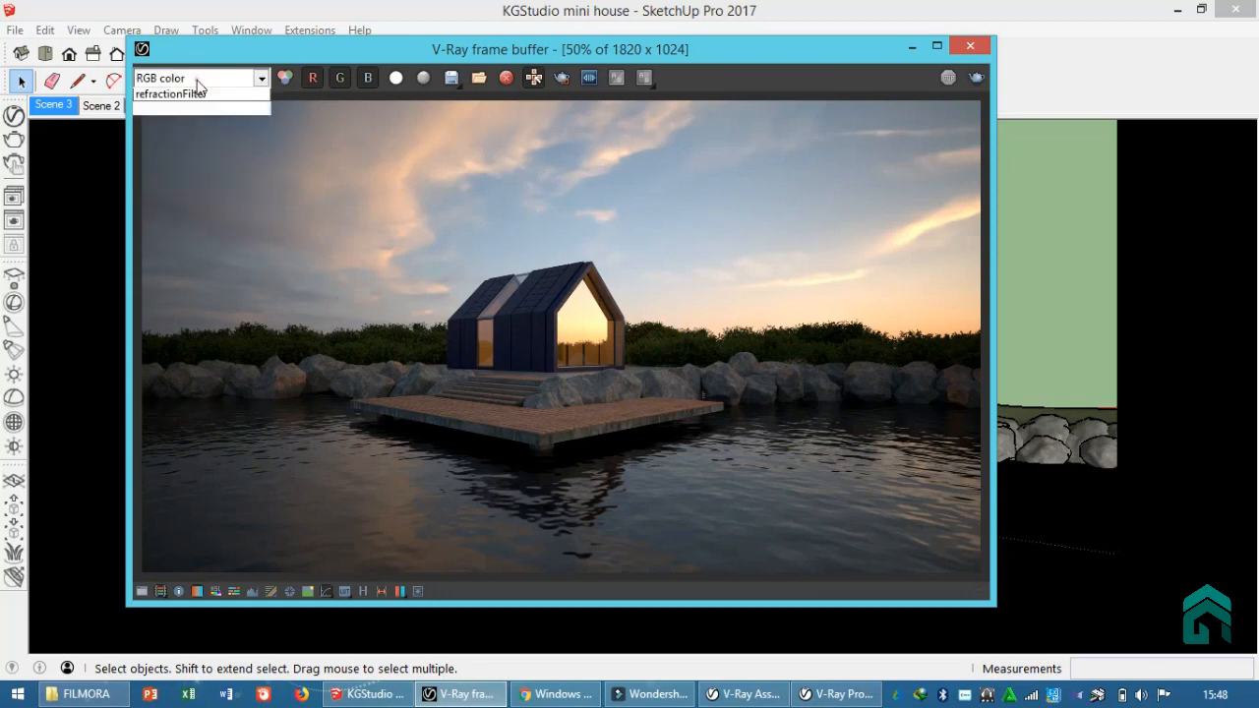
{"action": "left_click", "coordinate": [198, 124]}
{"action": "scroll", "coordinate": [523, 342], "scroll_direction": "up", "scroll_amount": 2}
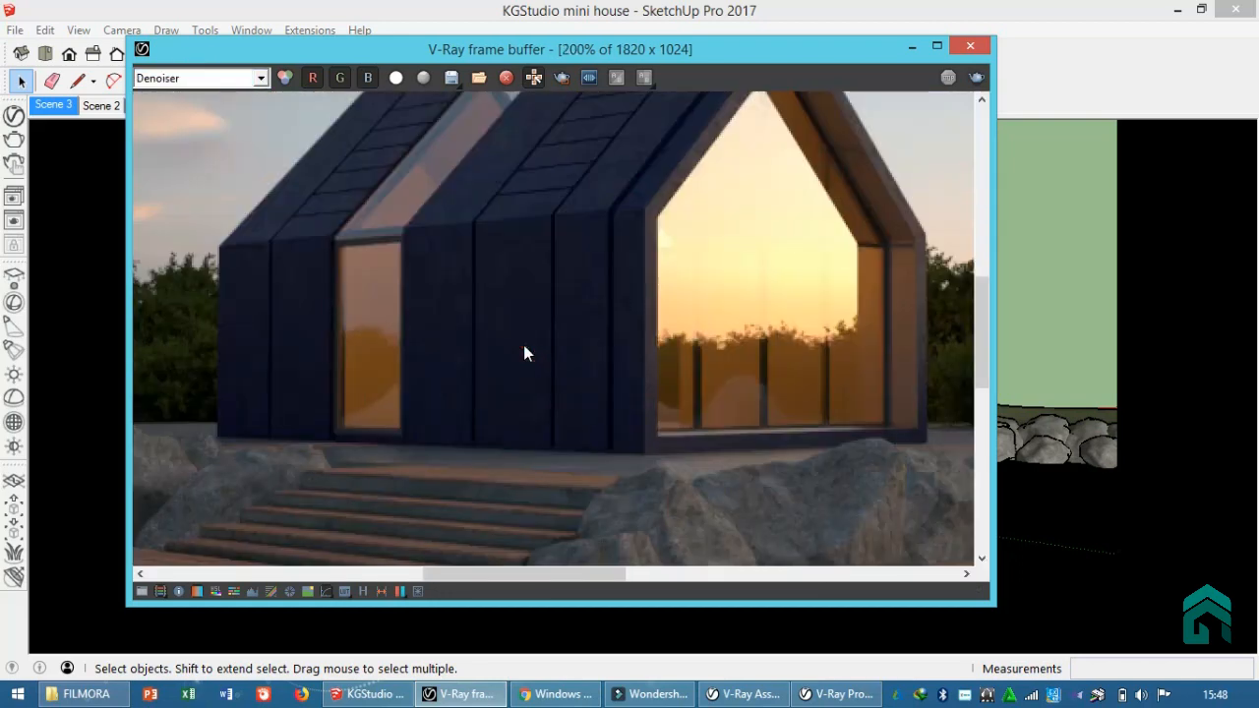
{"action": "left_click", "coordinate": [211, 79]}
{"action": "left_click", "coordinate": [202, 97]}
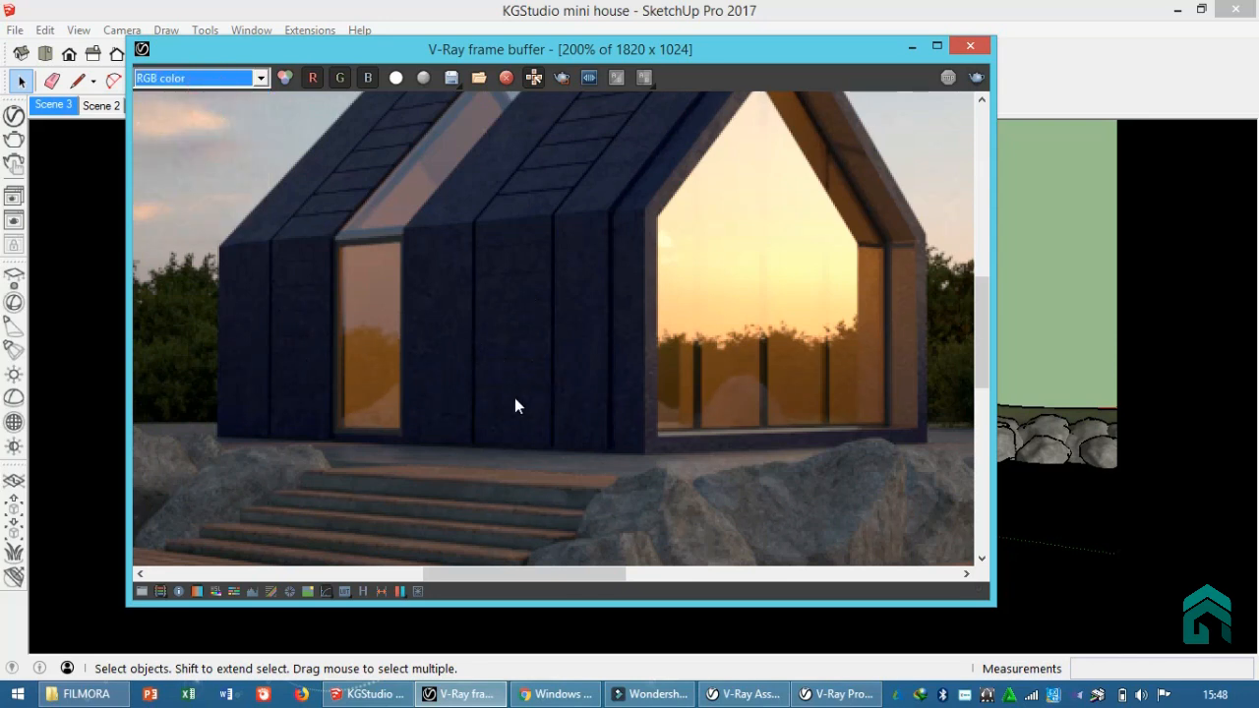
Step: Examine the raytrace noise limit and max subdivs along with the overall render quality setting
{"action": "left_click", "coordinate": [14, 116]}
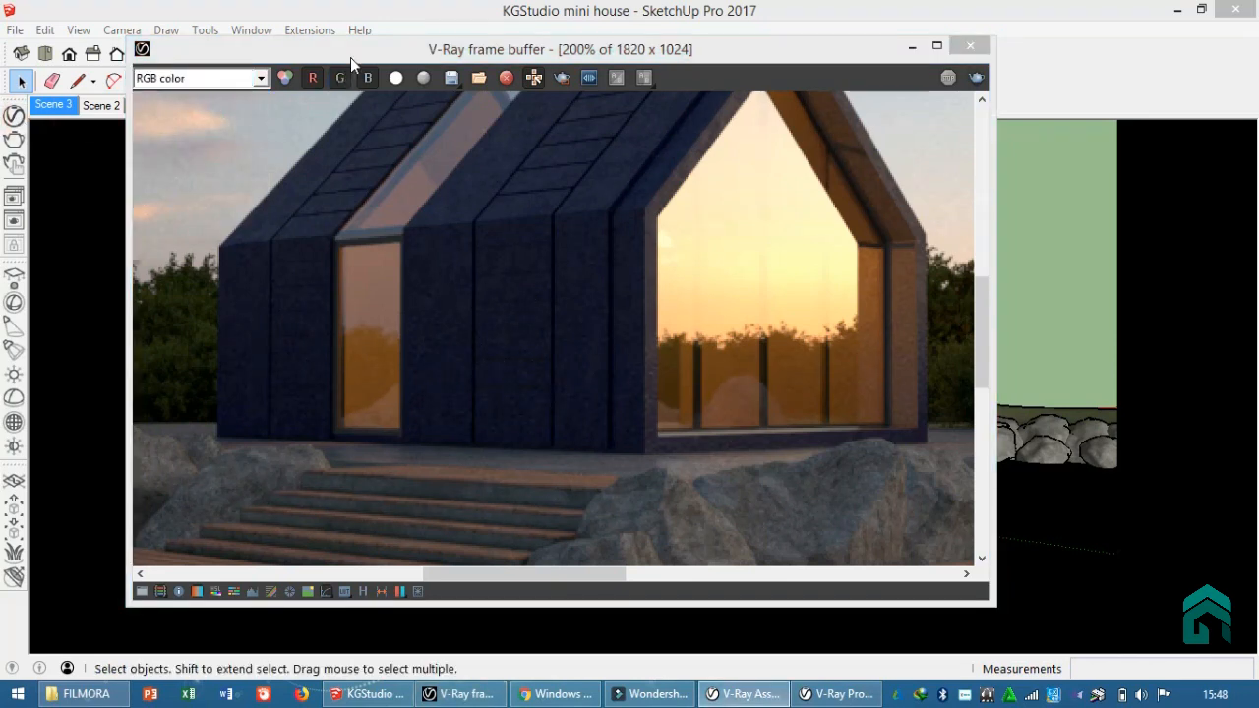
{"action": "left_click", "coordinate": [913, 47]}
{"action": "left_click", "coordinate": [13, 116]}
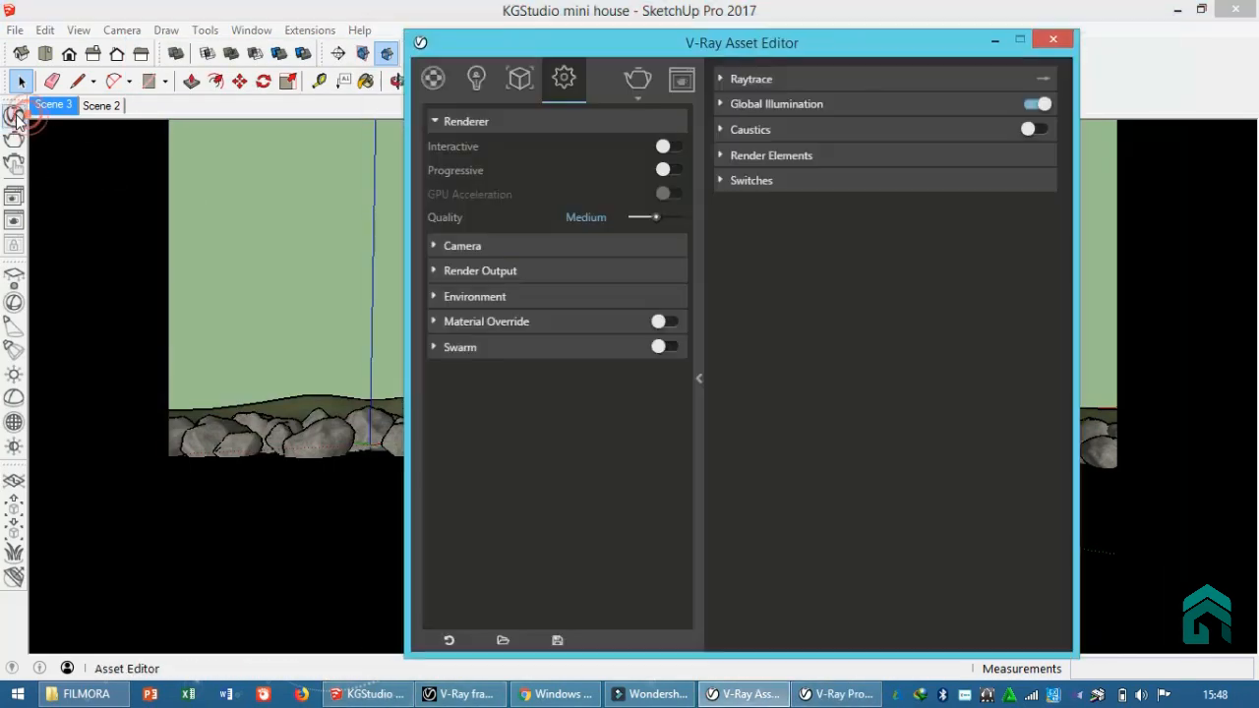
{"action": "left_click", "coordinate": [773, 80]}
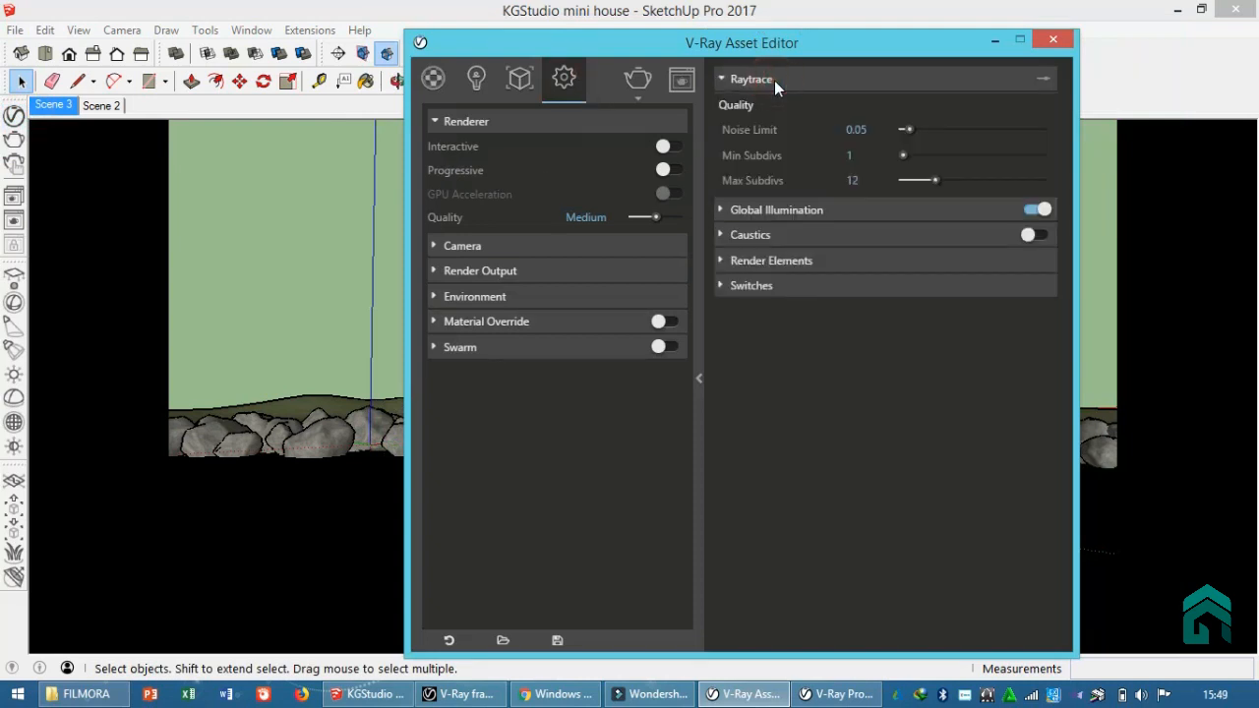
{"action": "left_click", "coordinate": [869, 129]}
{"action": "left_click_drag", "start_coordinate": [935, 180], "coordinate": [972, 180]}
{"action": "left_click", "coordinate": [955, 369]}
{"action": "mouse_move", "coordinate": [681, 216]}
{"action": "left_mouse_down"}
{"action": "mouse_move", "coordinate": [647, 216]}
{"action": "mouse_move", "coordinate": [716, 214]}
{"action": "mouse_move", "coordinate": [657, 215]}
{"action": "left_mouse_up"}
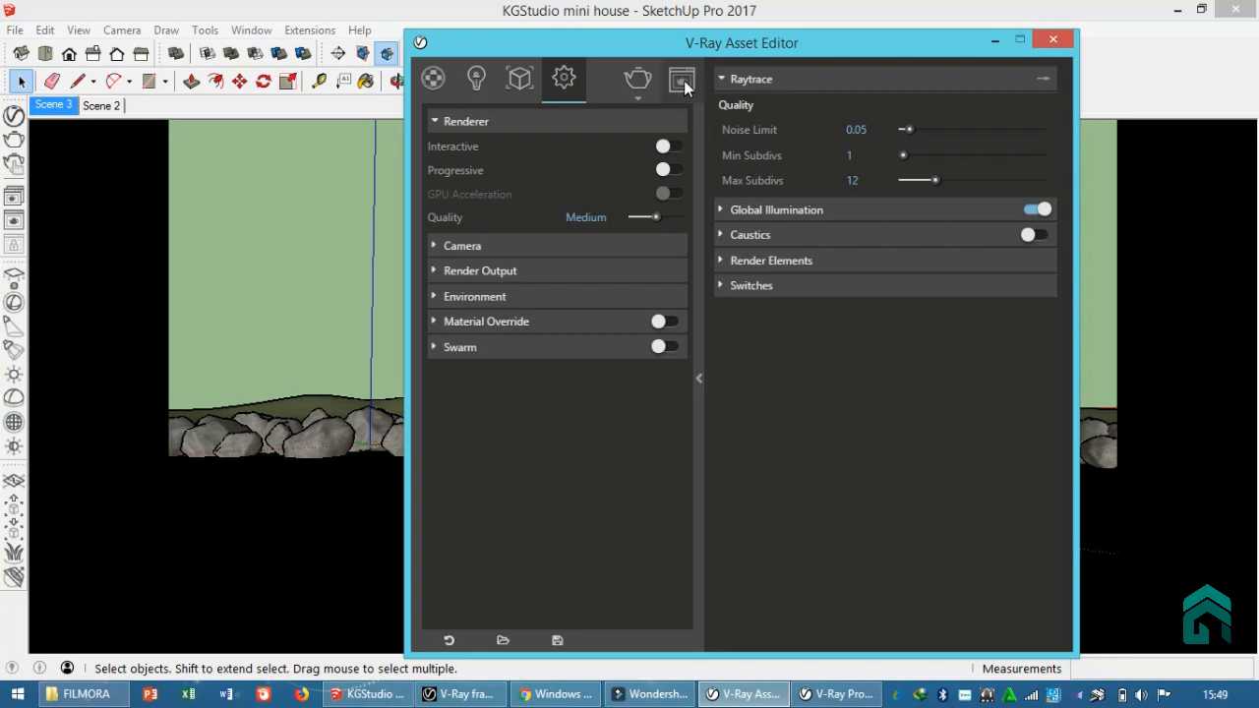
Step: Enable exposure correction on the rendered image and set its white balance temperature to 3000
{"action": "left_click", "coordinate": [681, 79]}
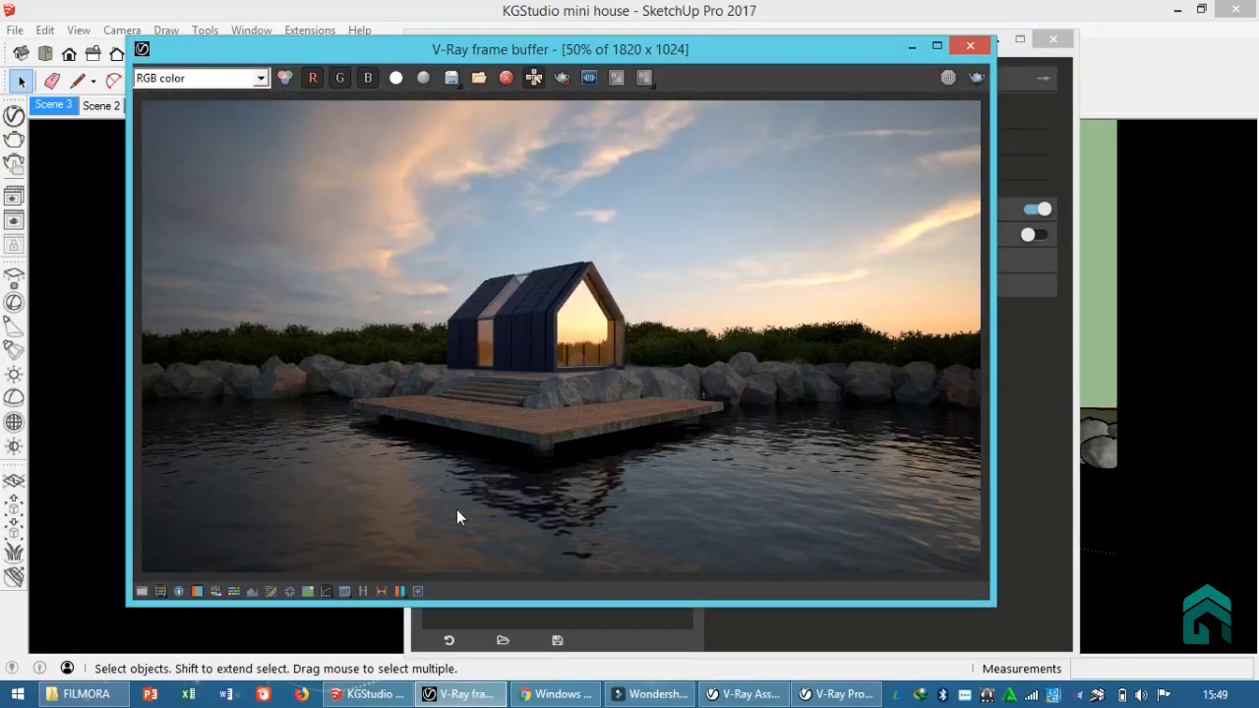
{"action": "left_click", "coordinate": [142, 591]}
{"action": "left_click_drag", "start_coordinate": [787, 50], "coordinate": [710, 46]}
{"action": "left_click", "coordinate": [931, 96]}
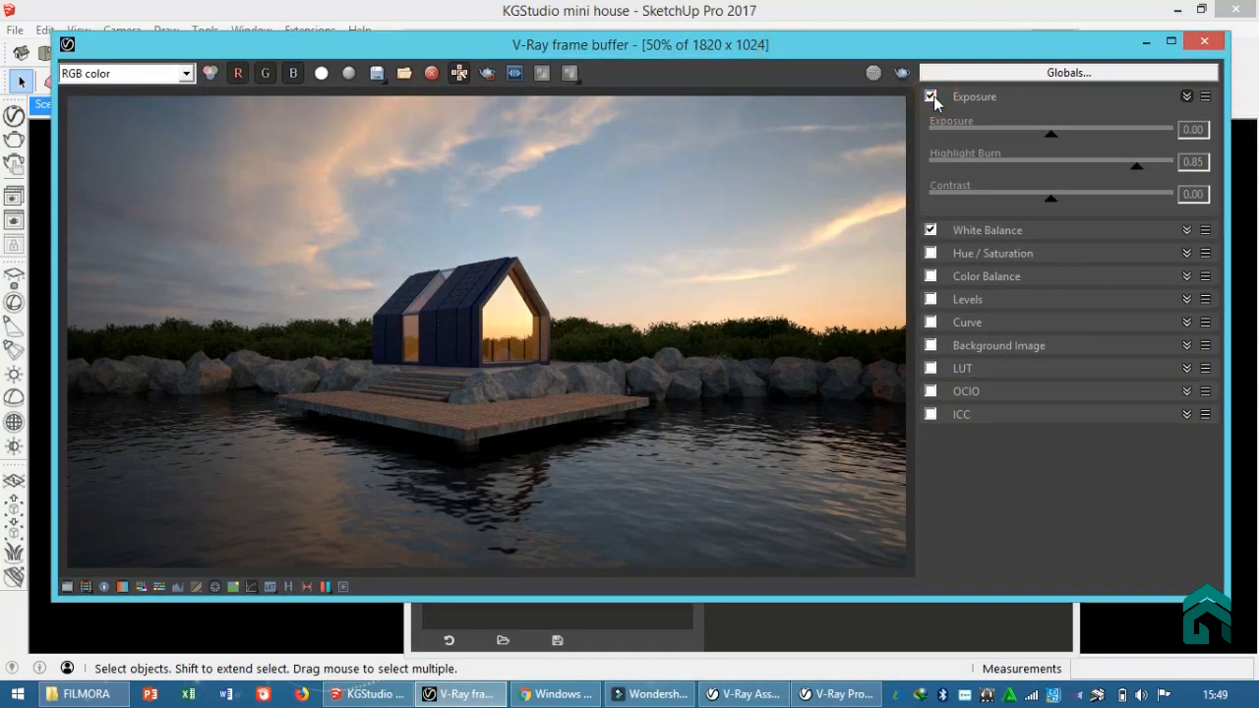
{"action": "left_click", "coordinate": [967, 233]}
{"action": "left_click_drag", "start_coordinate": [1050, 272], "coordinate": [869, 286]}
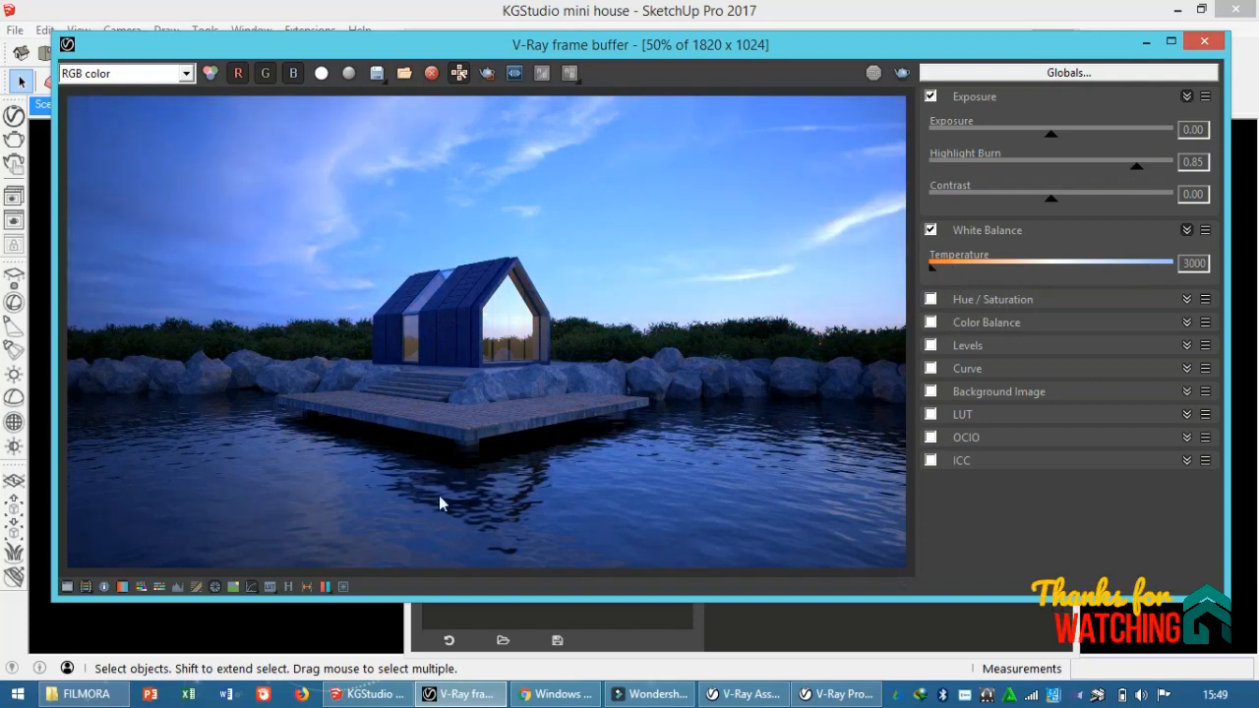
Step: Turn on the bloom lens effect for the render, set its weight to 16.16 and adjust its size
{"action": "left_click", "coordinate": [343, 588]}
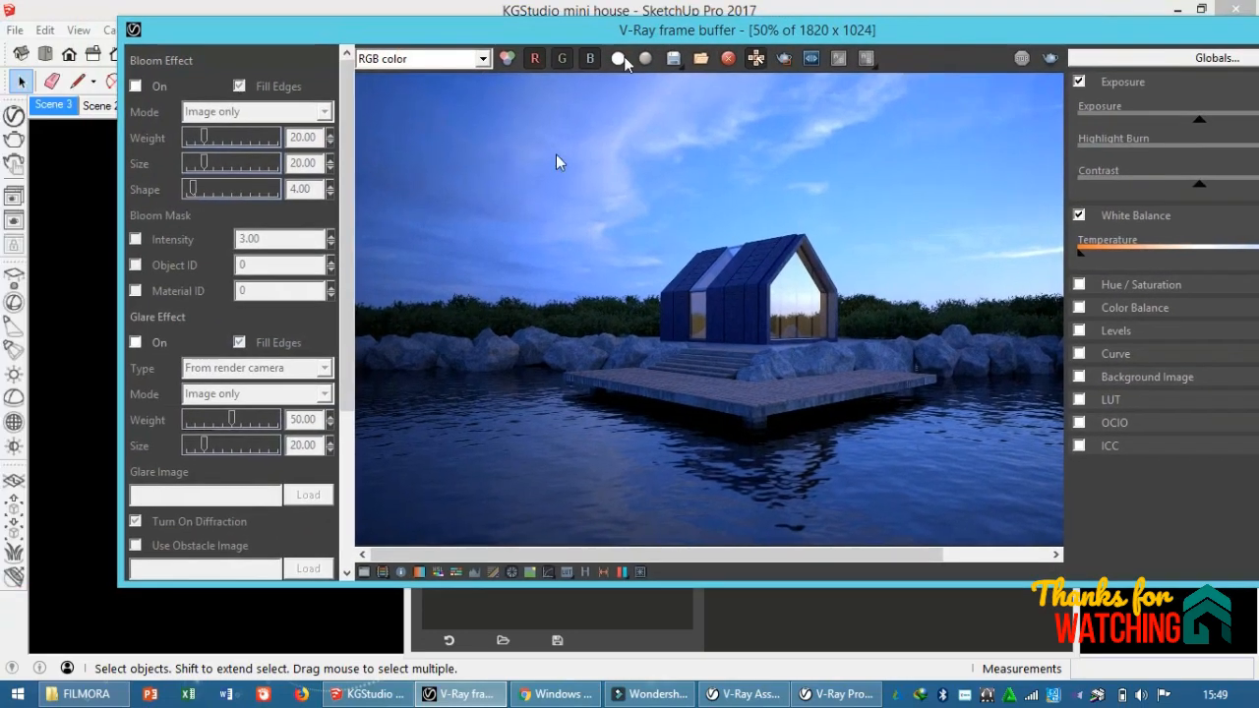
{"action": "left_click", "coordinate": [133, 89]}
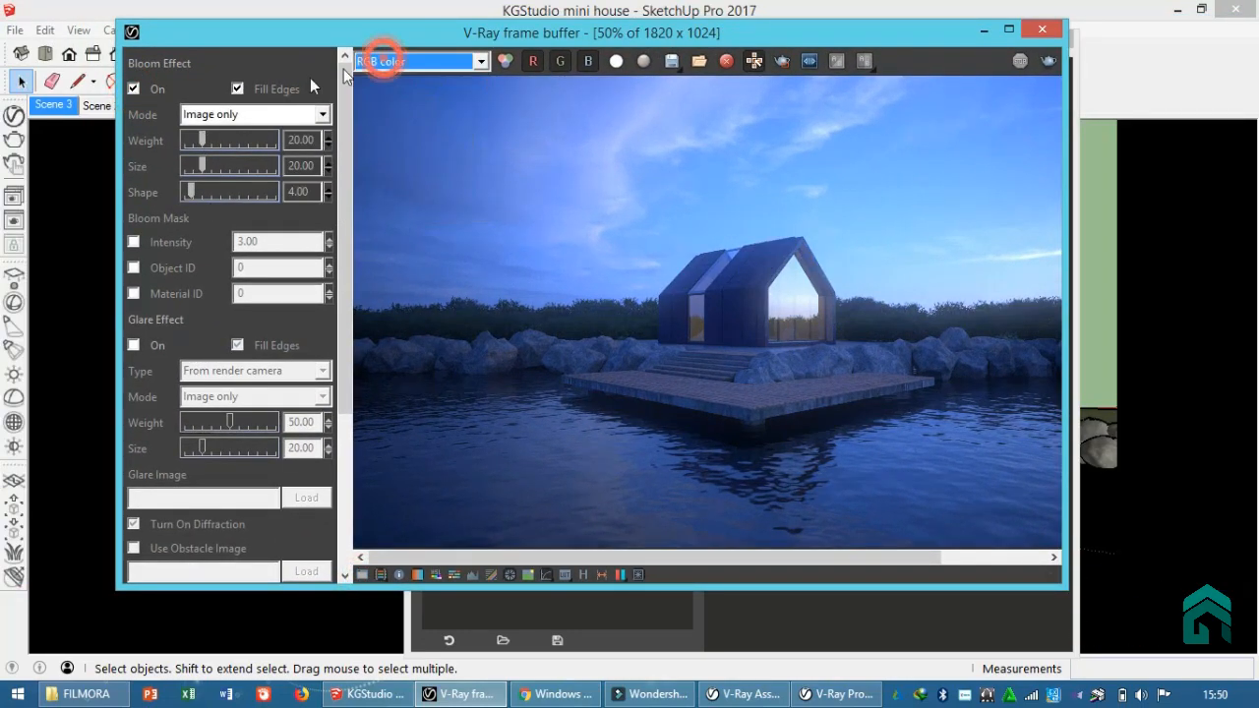
{"action": "left_click_drag", "start_coordinate": [202, 141], "coordinate": [197, 140]}
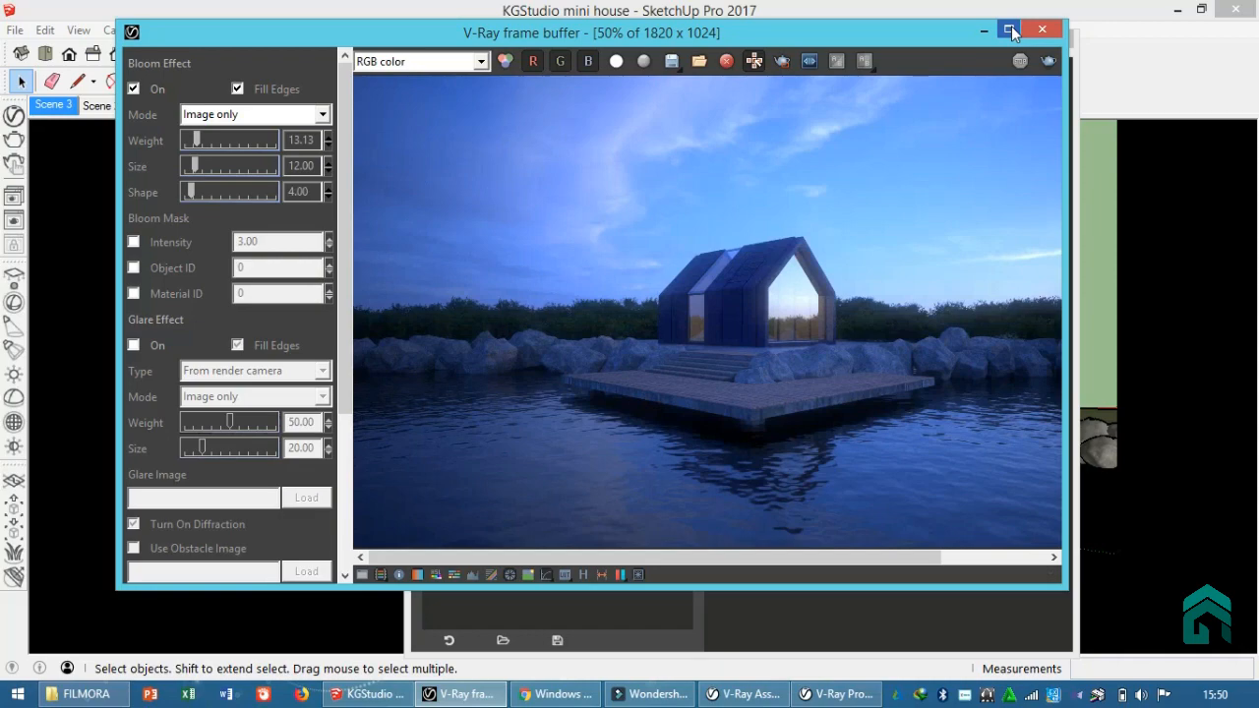
{"action": "left_click", "coordinate": [1011, 31]}
{"action": "left_click_drag", "start_coordinate": [72, 141], "coordinate": [87, 119]}
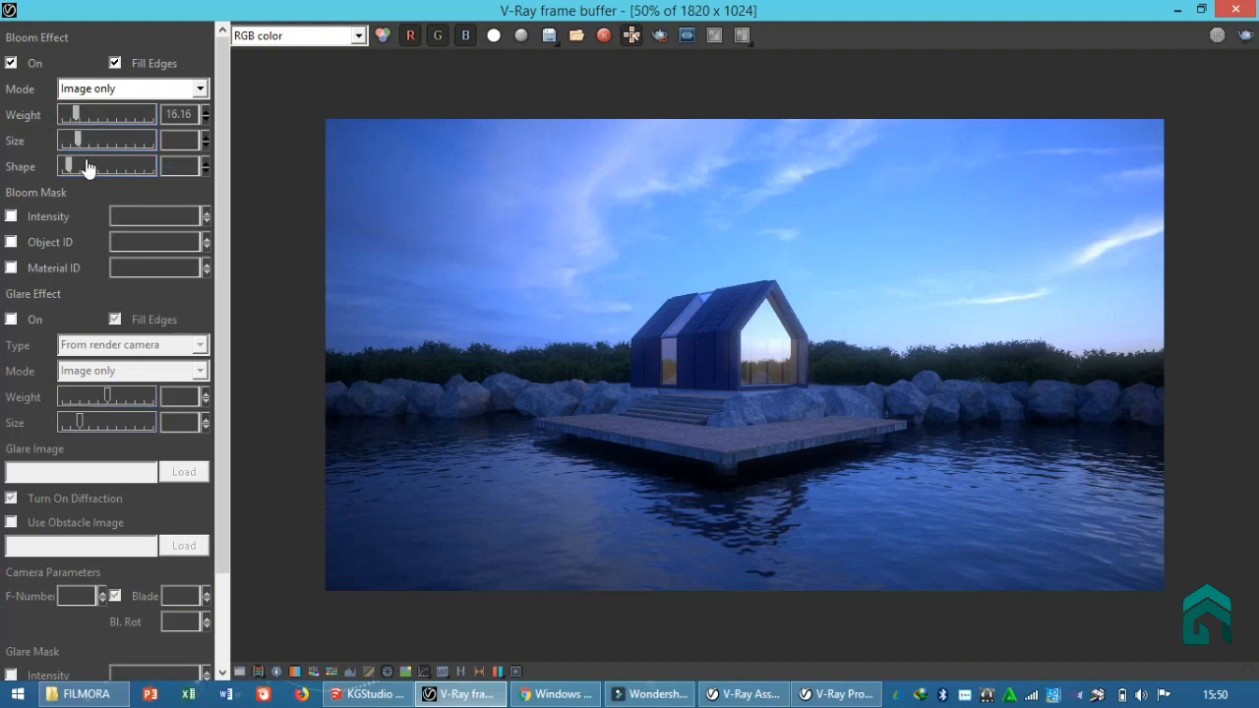